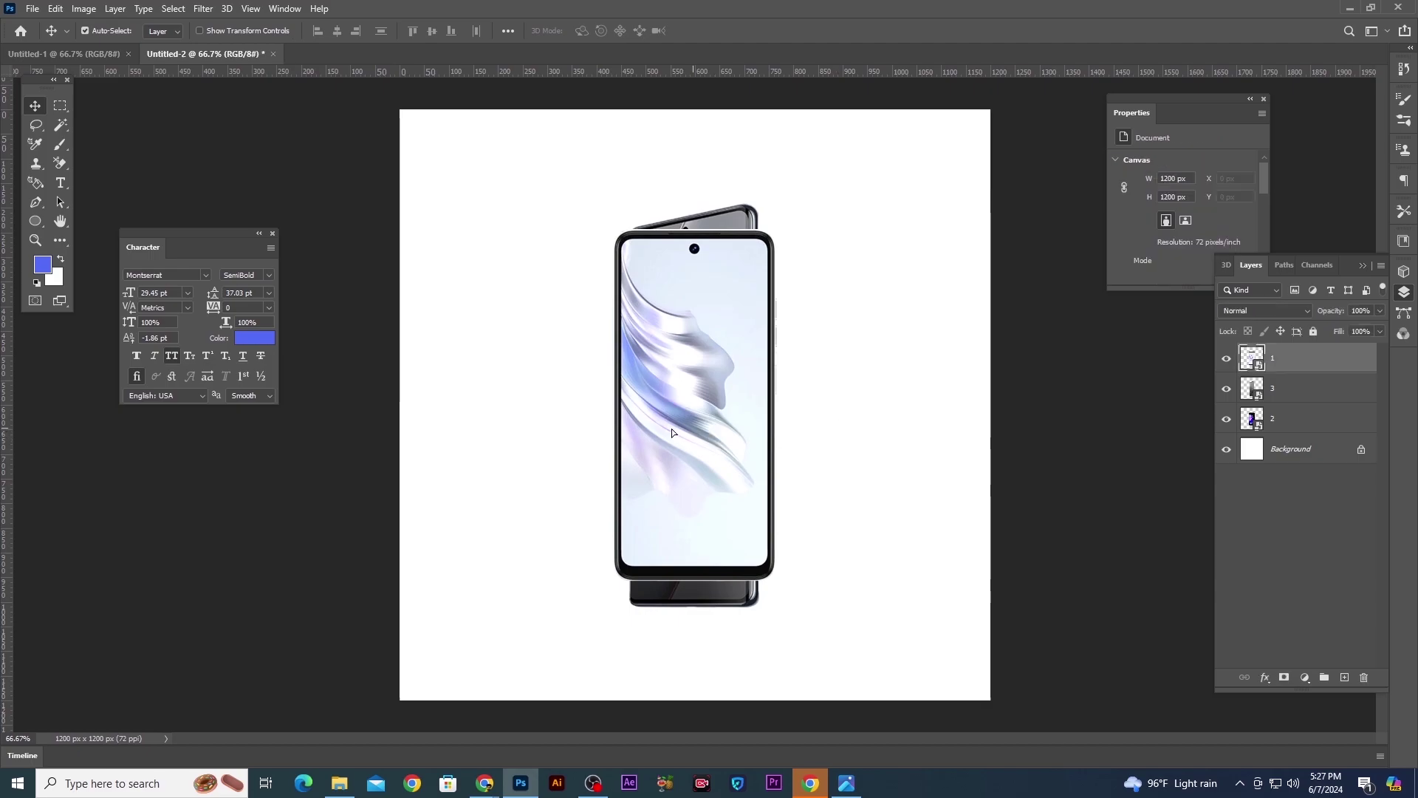
# Spread the three overlapping phone images apart across the canvas
pyautogui.moveTo(747, 424); pyautogui.dragTo(931, 427)
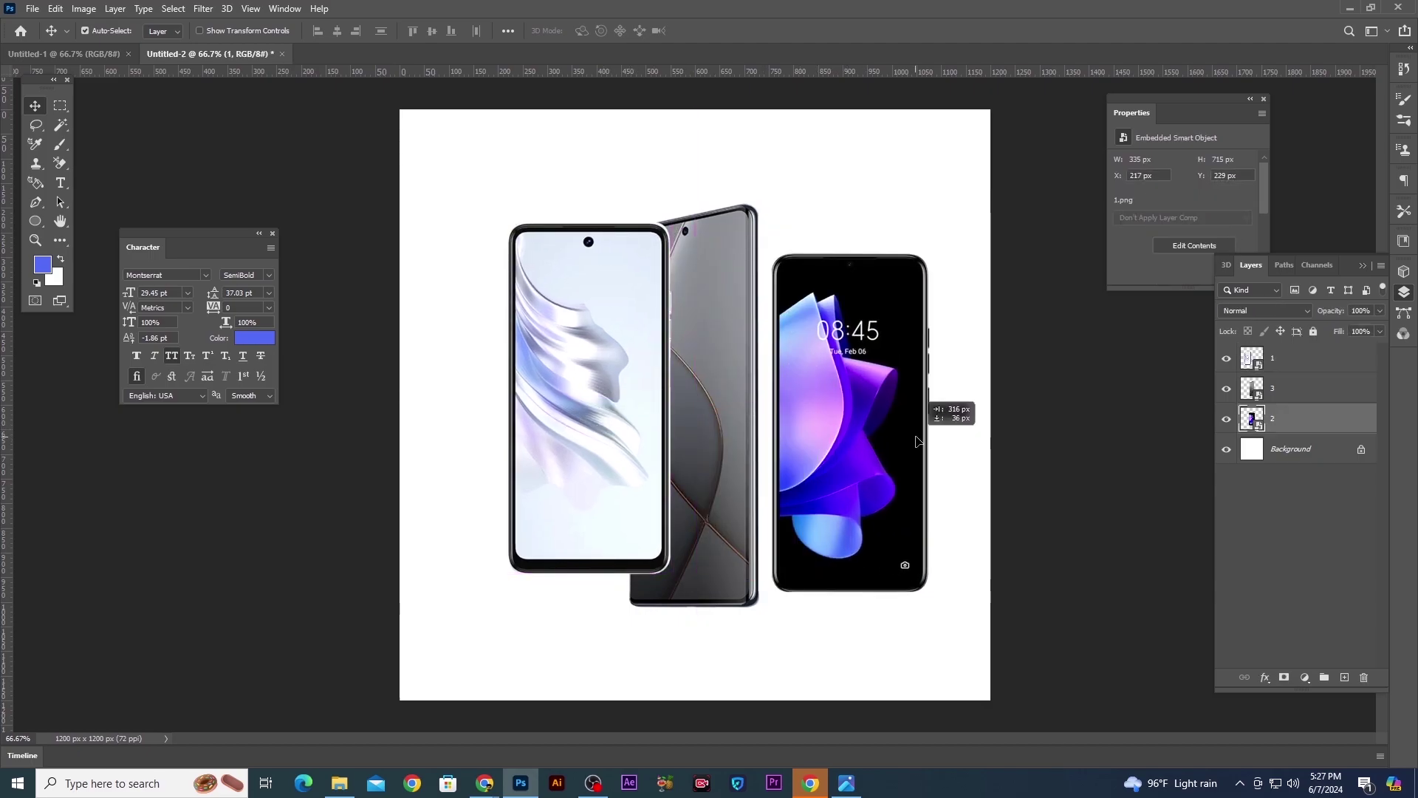
pyautogui.moveTo(746, 408); pyautogui.dragTo(602, 375)
pyautogui.moveTo(878, 425); pyautogui.dragTo(685, 471)
pyautogui.moveTo(629, 411); pyautogui.dragTo(833, 433)
# Scale all three phone images down together proportionally
pyautogui.hotkey('ctrl', 'alt', 'a')
pyautogui.hotkey('ctrl', 't')
pyautogui.moveTo(873, 168); pyautogui.dragTo(821, 232)
pyautogui.press('Return')
pyautogui.click(987, 451)
# Overlap the black phone with the white phone's lower right side, bring it to the front and scale it down slightly
pyautogui.moveTo(768, 443); pyautogui.dragTo(779, 408)
pyautogui.moveTo(681, 451); pyautogui.dragTo(855, 405)
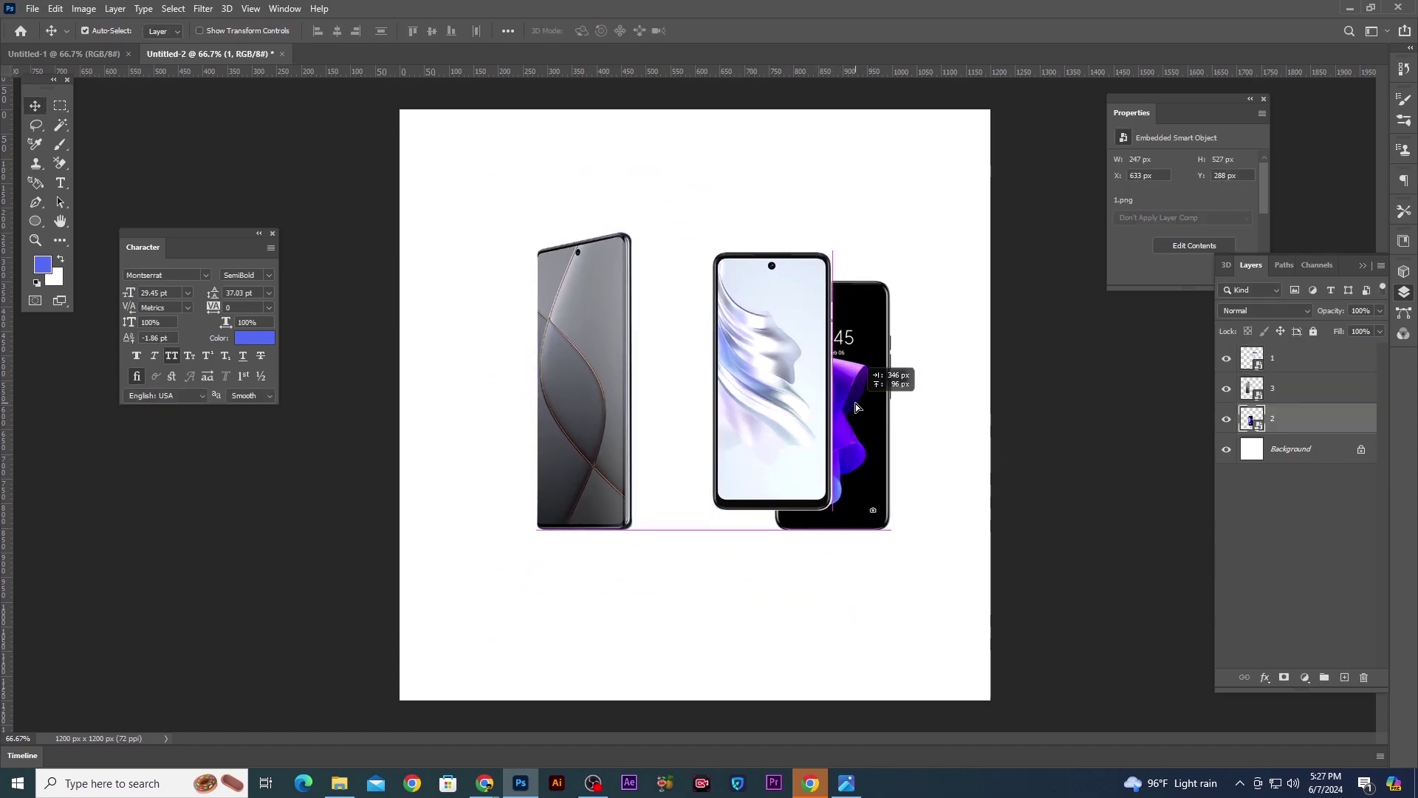
pyautogui.hotkey('ctrl', 'shift', ']')
pyautogui.hotkey('ctrl', 't')
pyautogui.moveTo(894, 281); pyautogui.dragTo(889, 294)
pyautogui.moveTo(857, 399); pyautogui.dragTo(865, 409)
# Place the gray phone over the white phone's left side, bring it to the front and scale it down
pyautogui.moveTo(608, 403); pyautogui.dragTo(710, 442)
pyautogui.hotkey('ctrl', 'shift', ']')
pyautogui.hotkey('ctrl', 't')
pyautogui.moveTo(744, 266); pyautogui.dragTo(735, 289)
pyautogui.press('Return')
# Arrange the phones as a group with the white one raised behind and the black one in front on the right
pyautogui.click(810, 371)
pyautogui.hotkey('ctrl', 'alt', 'a')
pyautogui.moveTo(811, 370); pyautogui.dragTo(823, 402)
pyautogui.moveTo(815, 302); pyautogui.dragTo(809, 295)
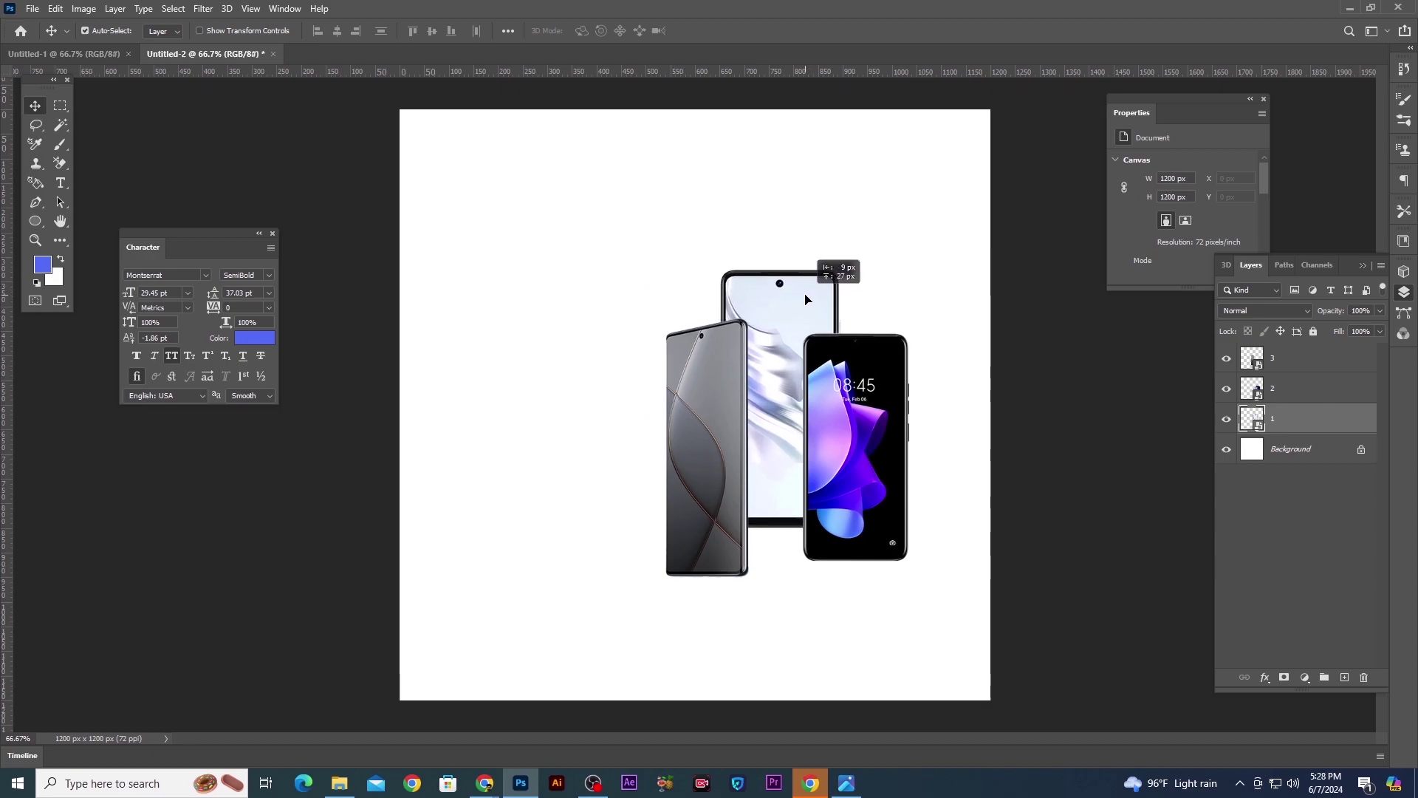
pyautogui.moveTo(849, 362); pyautogui.dragTo(860, 362)
pyautogui.moveTo(735, 355); pyautogui.dragTo(727, 356)
pyautogui.hotkey('ctrl', 'z')
pyautogui.moveTo(872, 366); pyautogui.dragTo(865, 375)
# Scale the whole three-phone group up to about 110%
pyautogui.hotkey('ctrl', 'alt', 'a')
pyautogui.hotkey('ctrl', 't')
pyautogui.moveTo(913, 276); pyautogui.dragTo(923, 256)
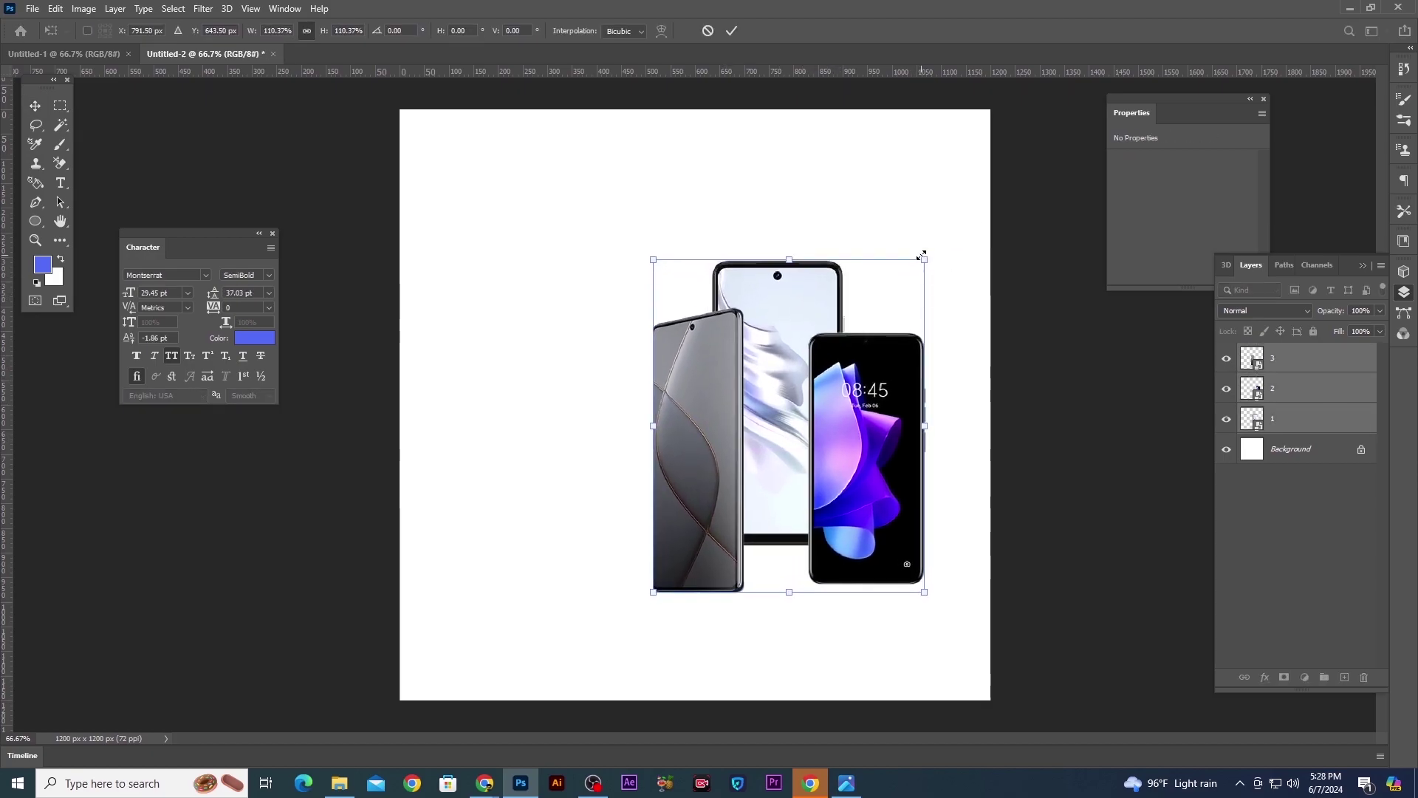
pyautogui.press('Return')
# Enlarge the gray phone slightly and fine-tune the positions of the phones within the group
pyautogui.moveTo(808, 292); pyautogui.dragTo(810, 279)
pyautogui.keyDown('ctrl'); pyautogui.click(701, 354); pyautogui.keyUp('ctrl')
pyautogui.hotkey('ctrl', 't')
pyautogui.moveTo(654, 309); pyautogui.dragTo(650, 304)
pyautogui.press('Return')
pyautogui.moveTo(700, 435); pyautogui.dragTo(697, 427)
pyautogui.moveTo(809, 310); pyautogui.dragTo(787, 342)
pyautogui.hotkey('ctrl', 'alt', 'a')
pyautogui.click(1089, 416)
# Create a vertically flipped duplicate of the black phone directly beneath it as a reflection
pyautogui.hotkey('ctrl', 'alt', 't')
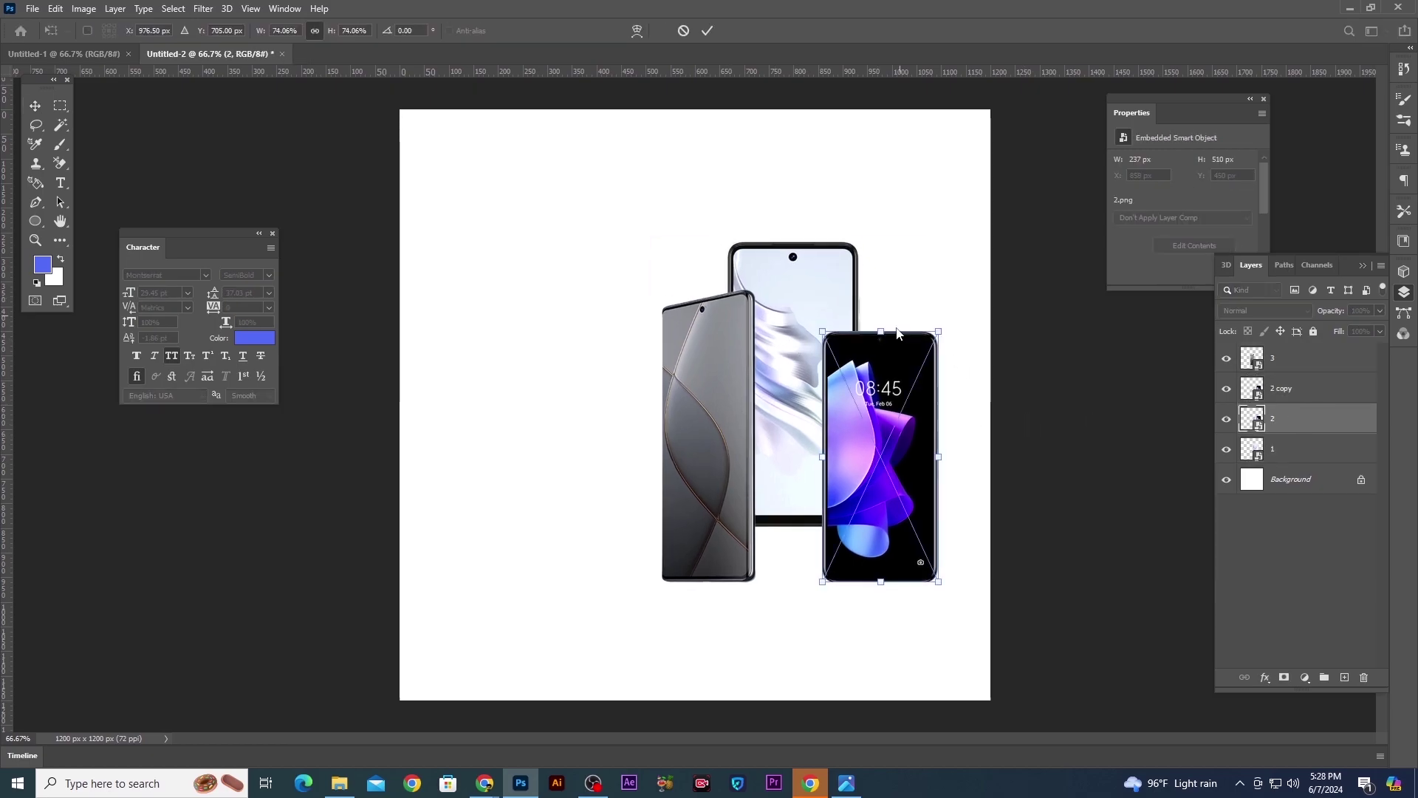
pyautogui.moveTo(880, 334); pyautogui.dragTo(883, 756)
pyautogui.press('Return')
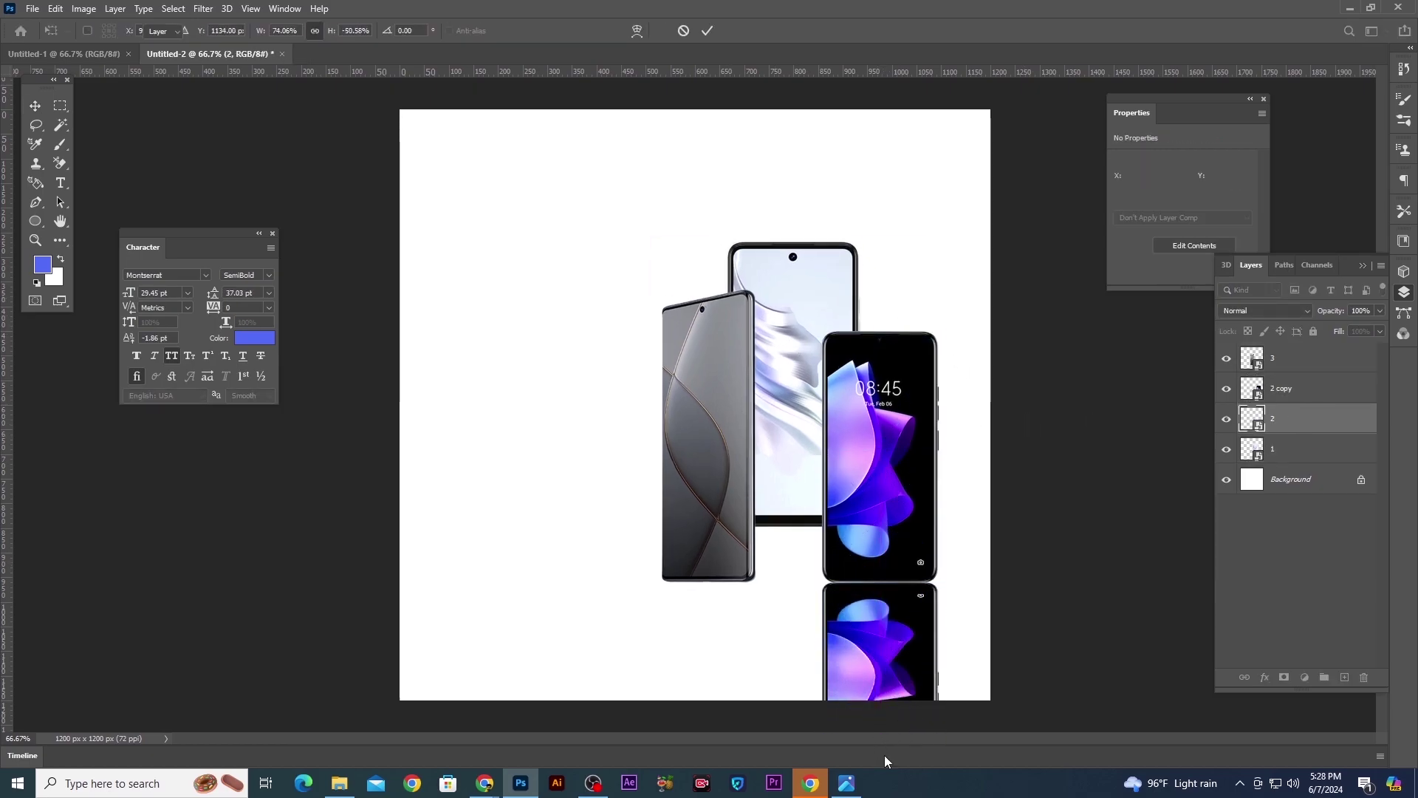
# Create a vertically flipped duplicate of the gray phone directly beneath it as a reflection
pyautogui.hotkey('ctrl', '-')
pyautogui.click(712, 417)
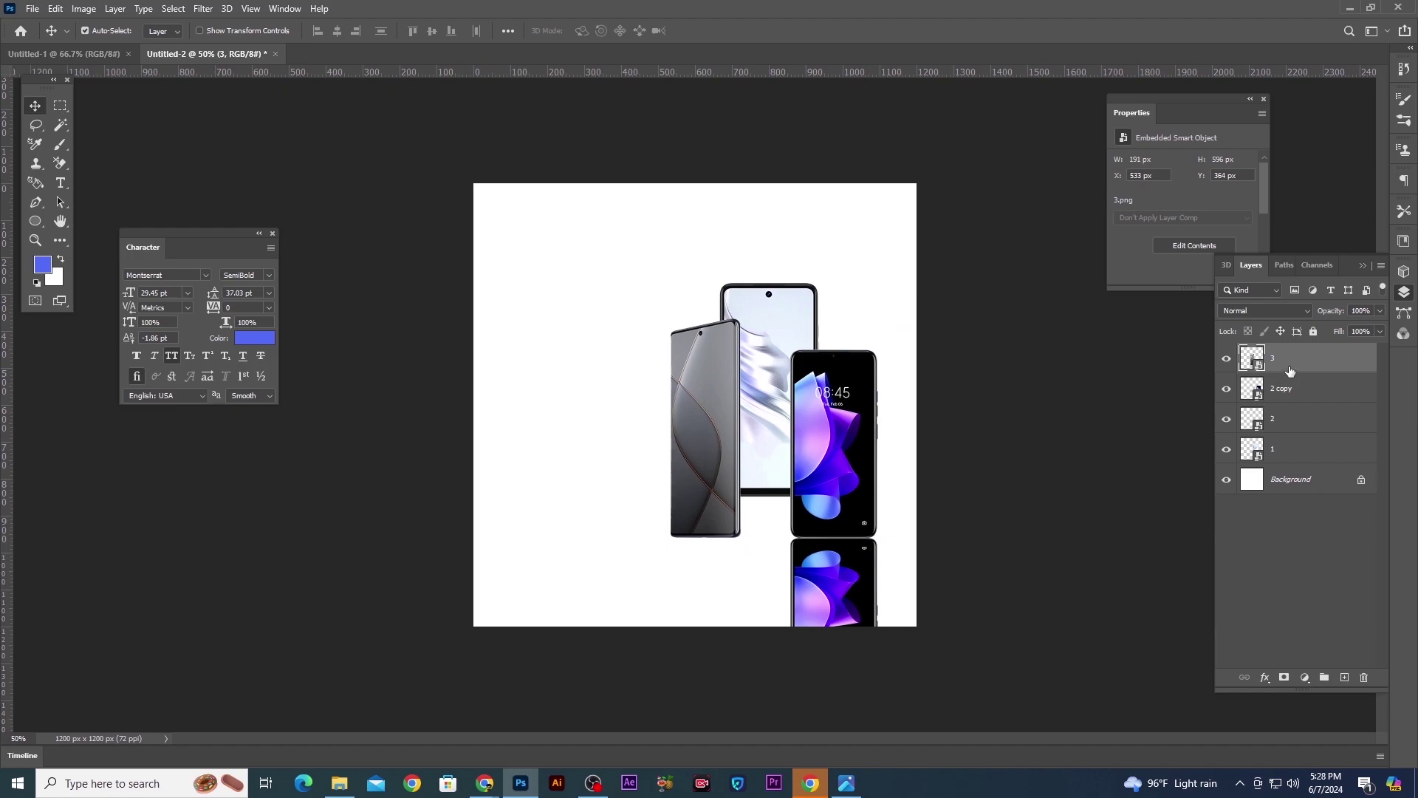
pyautogui.hotkey('ctrl', 'alt', 't')
pyautogui.moveTo(705, 319); pyautogui.dragTo(700, 669)
pyautogui.press('Return')
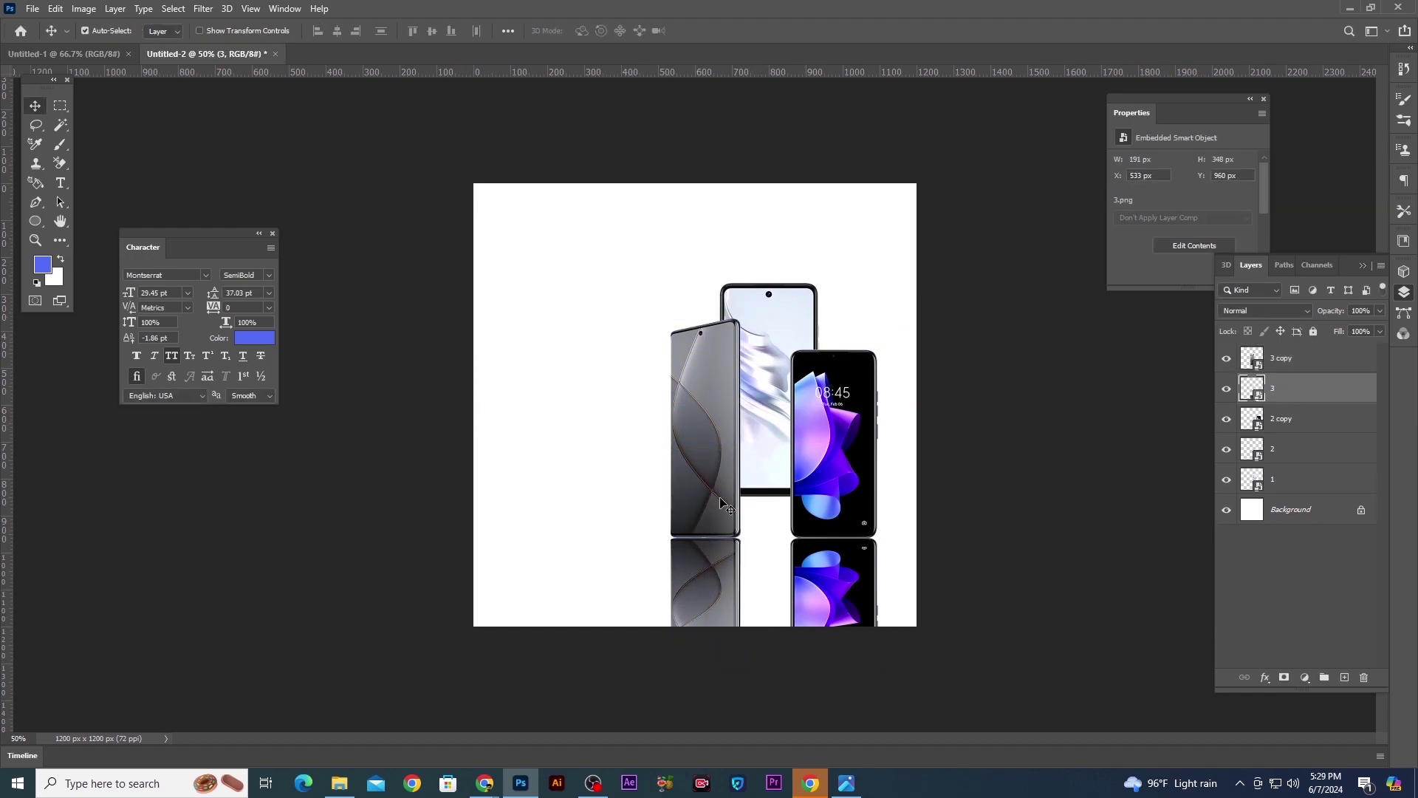
# Duplicate the white phone's layer and flip the original layer 1 downward beneath the phone as its reflection
pyautogui.click(1241, 477)
pyautogui.hotkey('ctrl', 'j')
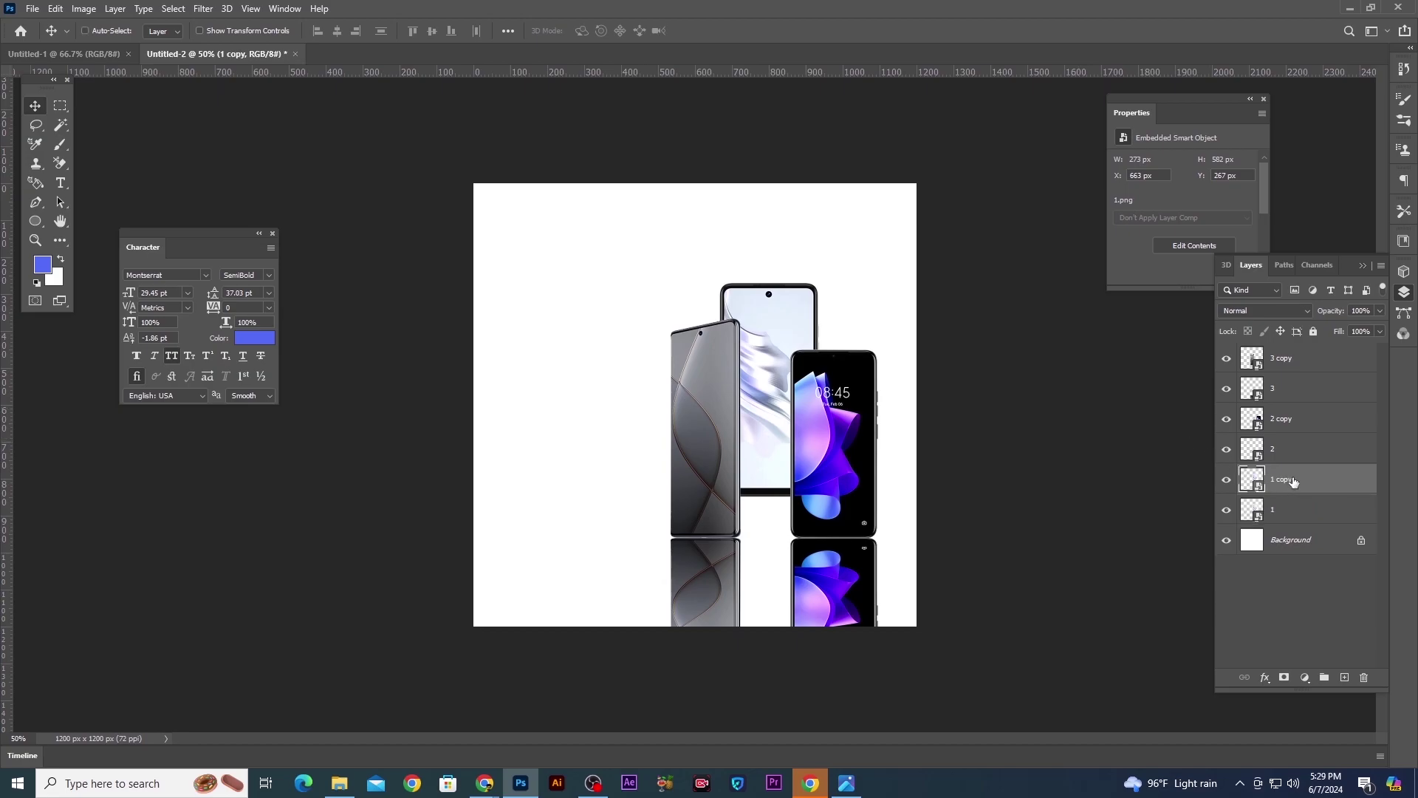
pyautogui.click(1287, 512)
pyautogui.hotkey('ctrl', 't')
pyautogui.moveTo(768, 281); pyautogui.dragTo(774, 645)
pyautogui.press('Return')
# Nudge the white phone's reflection vertically until it sits close against the phone's lower edge
pyautogui.press('Up')
pyautogui.press('Up')
pyautogui.press('Up')
pyautogui.press('Up')
pyautogui.press('Up')
pyautogui.press('Up')
pyautogui.press('Up')
pyautogui.press('Up')
pyautogui.press('Up')
pyautogui.press('Up')
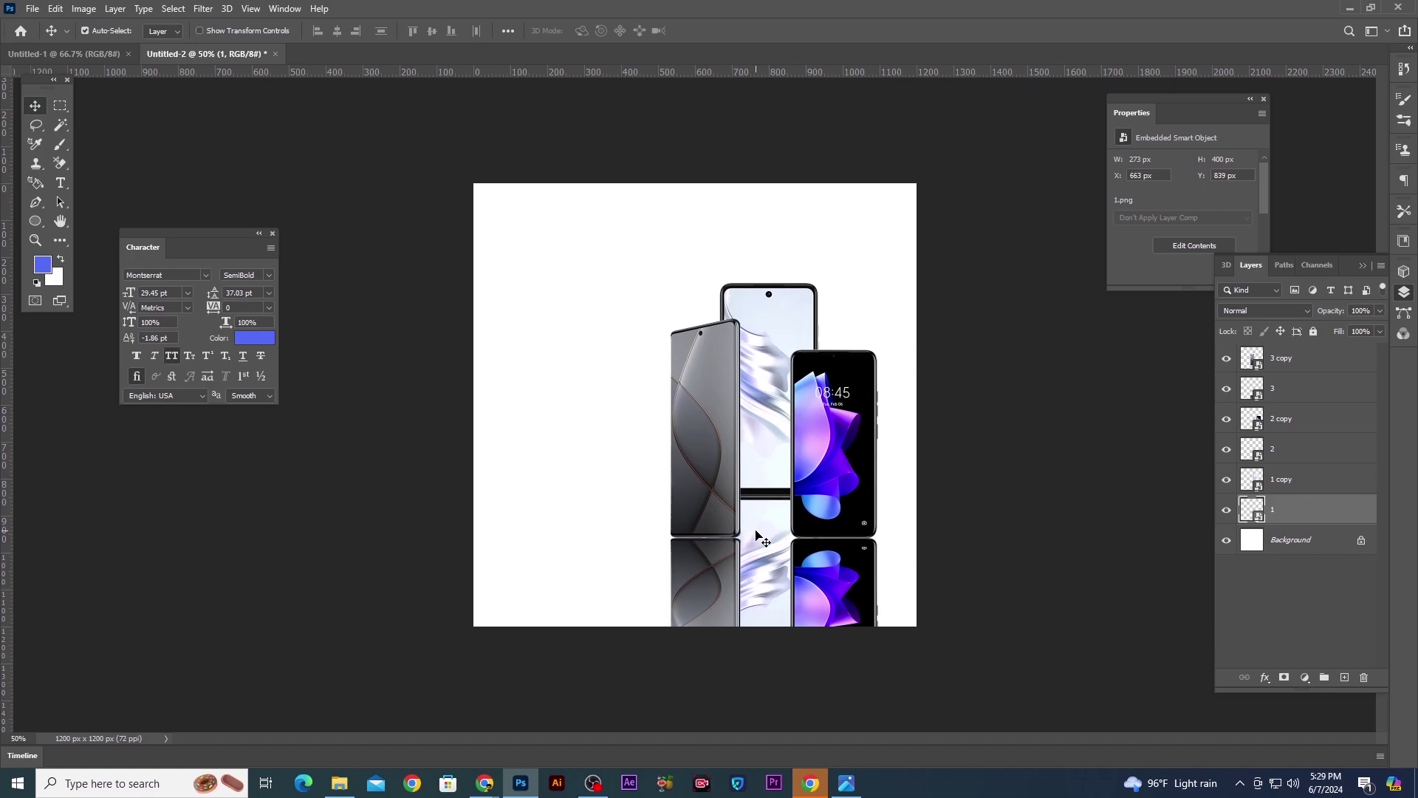
pyautogui.press('Down')
pyautogui.press('Down')
pyautogui.press('Down')
pyautogui.press('Down')
pyautogui.press('Down')
pyautogui.press('Down')
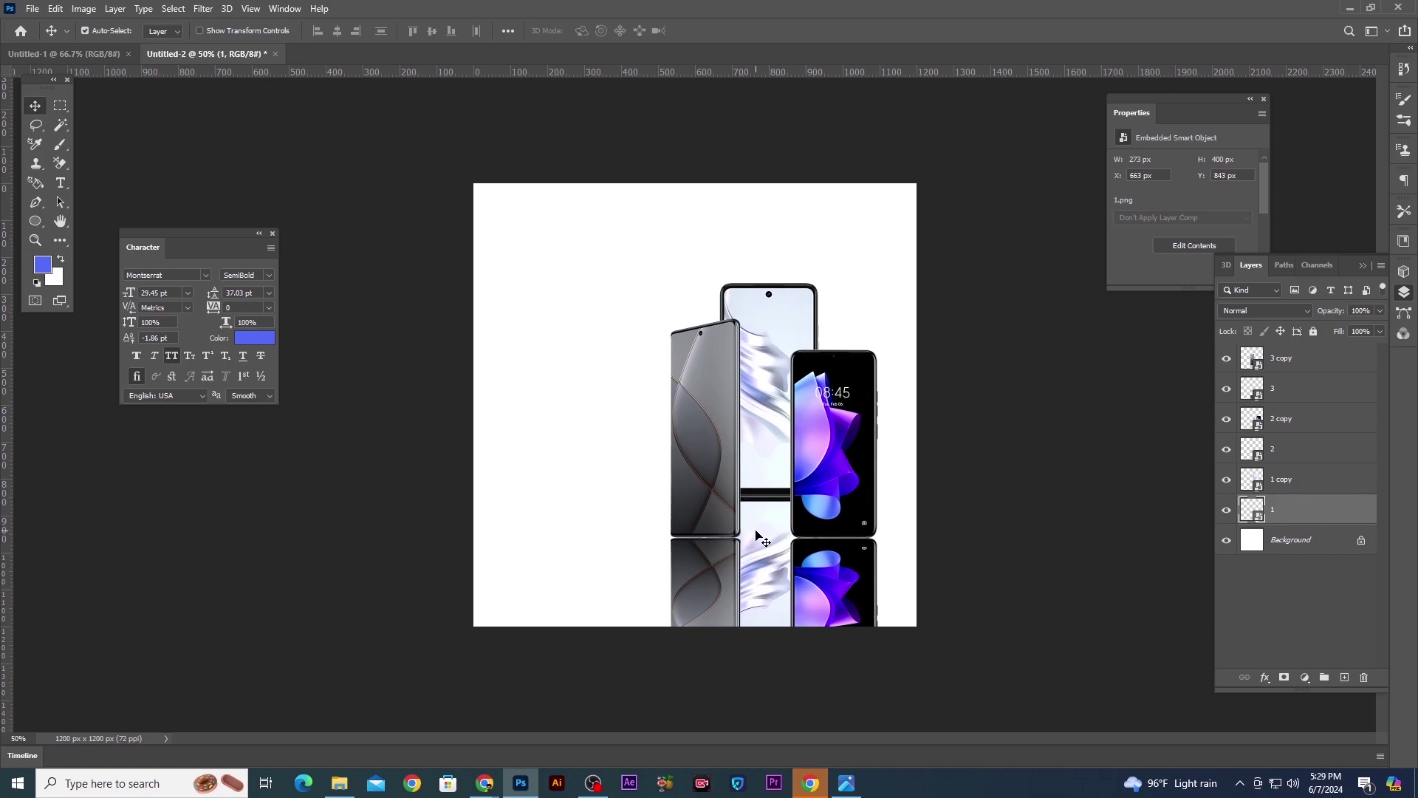
pyautogui.click(1300, 448)
pyautogui.keyDown('ctrl'); pyautogui.click(1301, 510); pyautogui.keyUp('ctrl')
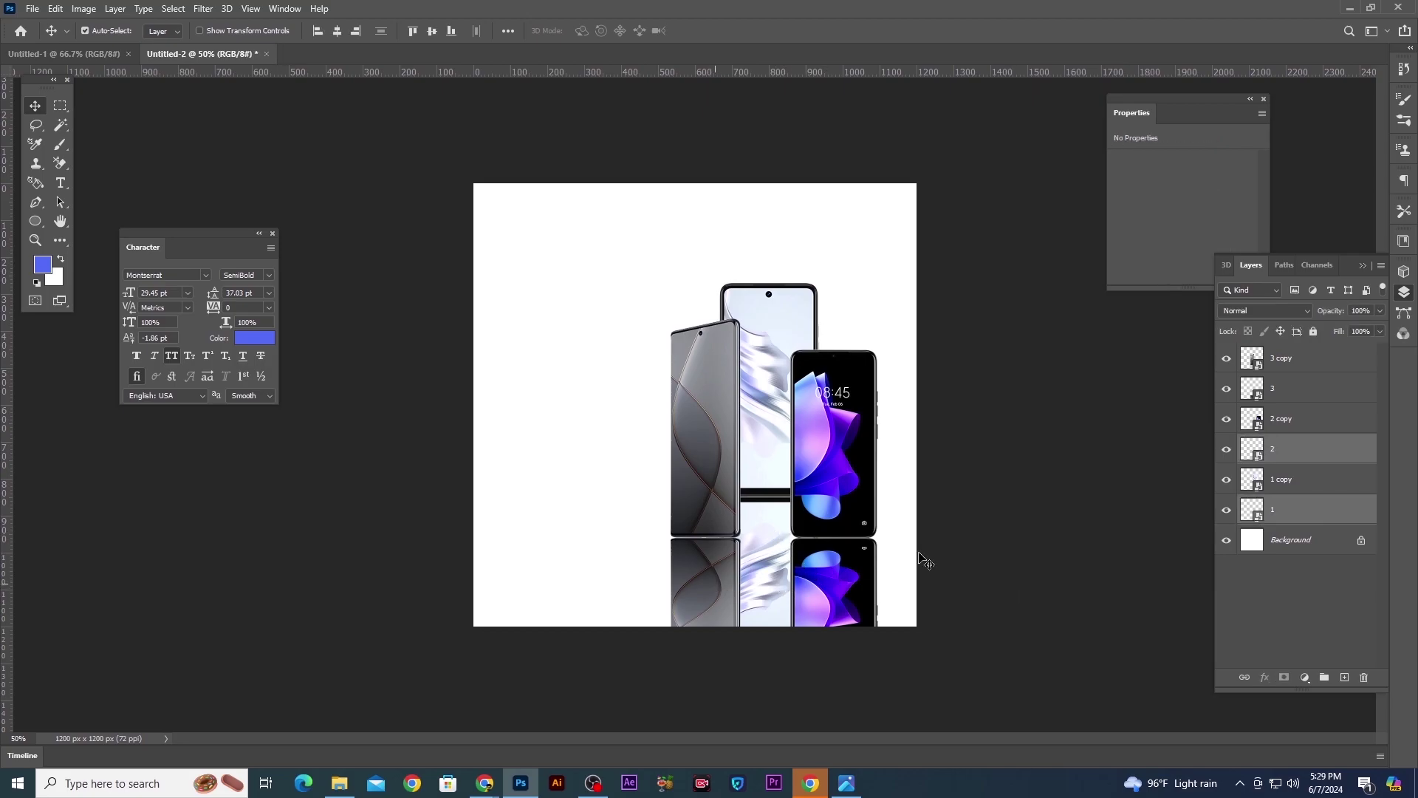
pyautogui.keyDown('ctrl'); pyautogui.click(1300, 388); pyautogui.keyUp('ctrl')
# Add a layer mask to the black phone's reflection and fade its lower end out with a black-to-white linear gradient
pyautogui.click(849, 579)
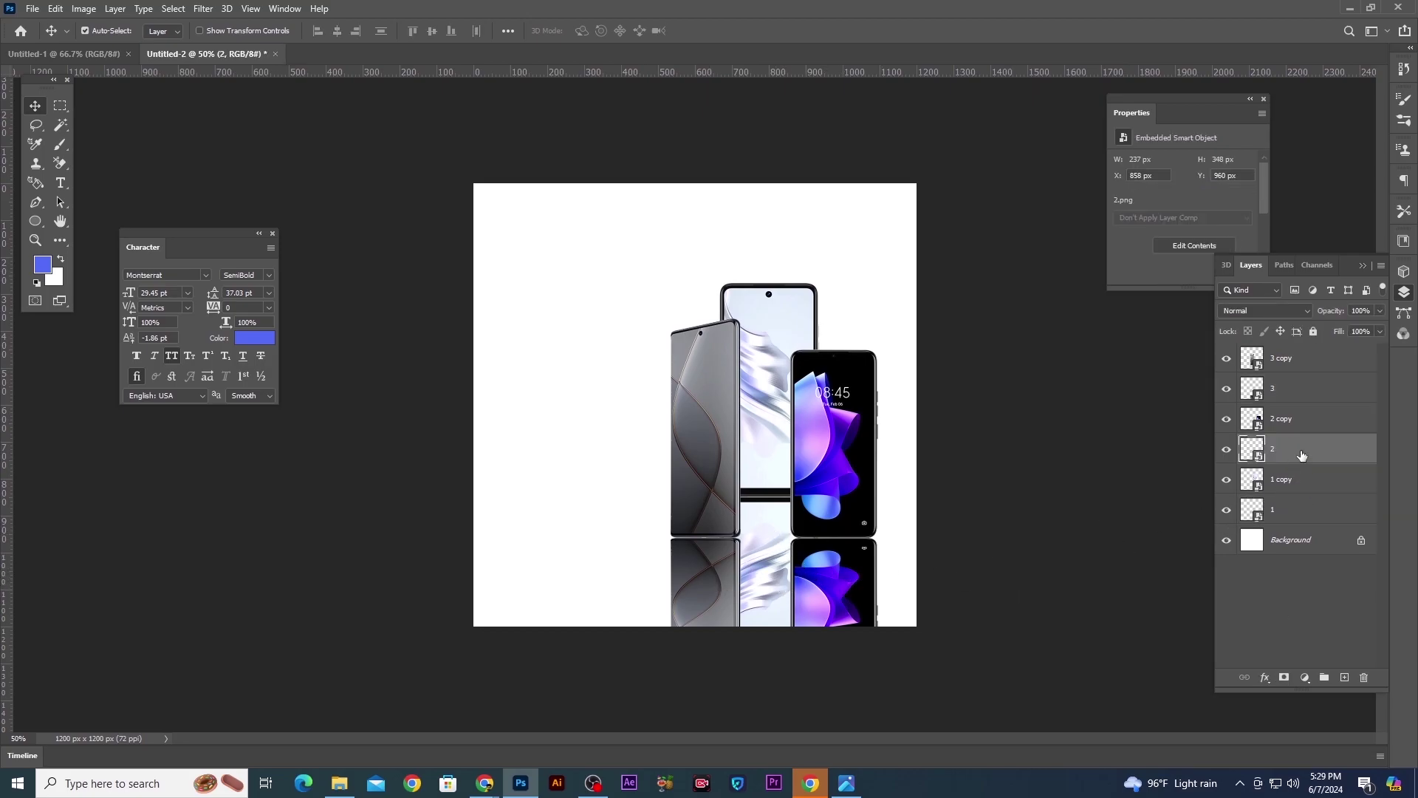
pyautogui.click(1284, 678)
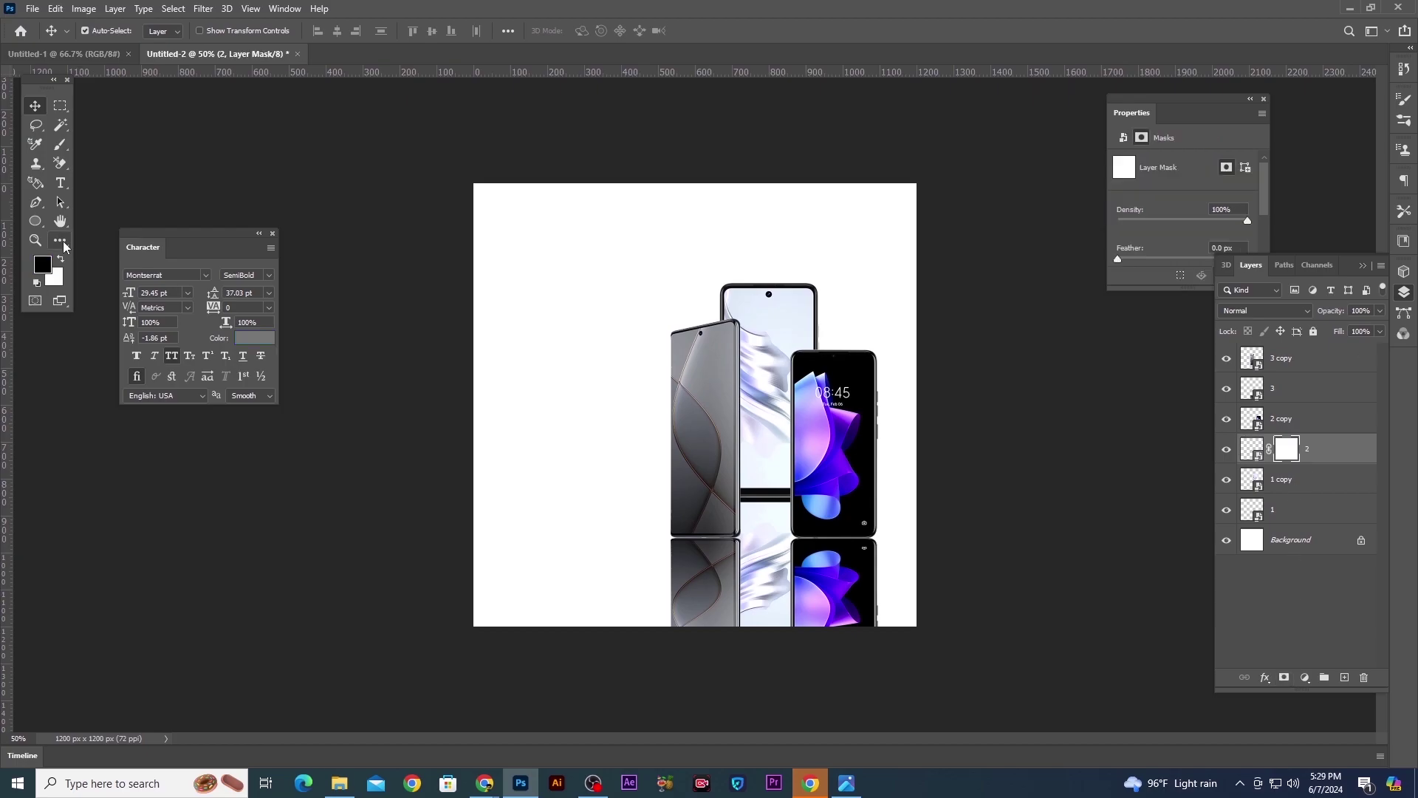
pyautogui.click(64, 241)
pyautogui.click(111, 606)
pyautogui.moveTo(841, 600)
pyautogui.mouseDown()
pyautogui.moveTo(840, 517)
pyautogui.moveTo(834, 616)
pyautogui.mouseUp()
pyautogui.hotkey('ctrl', 'z')
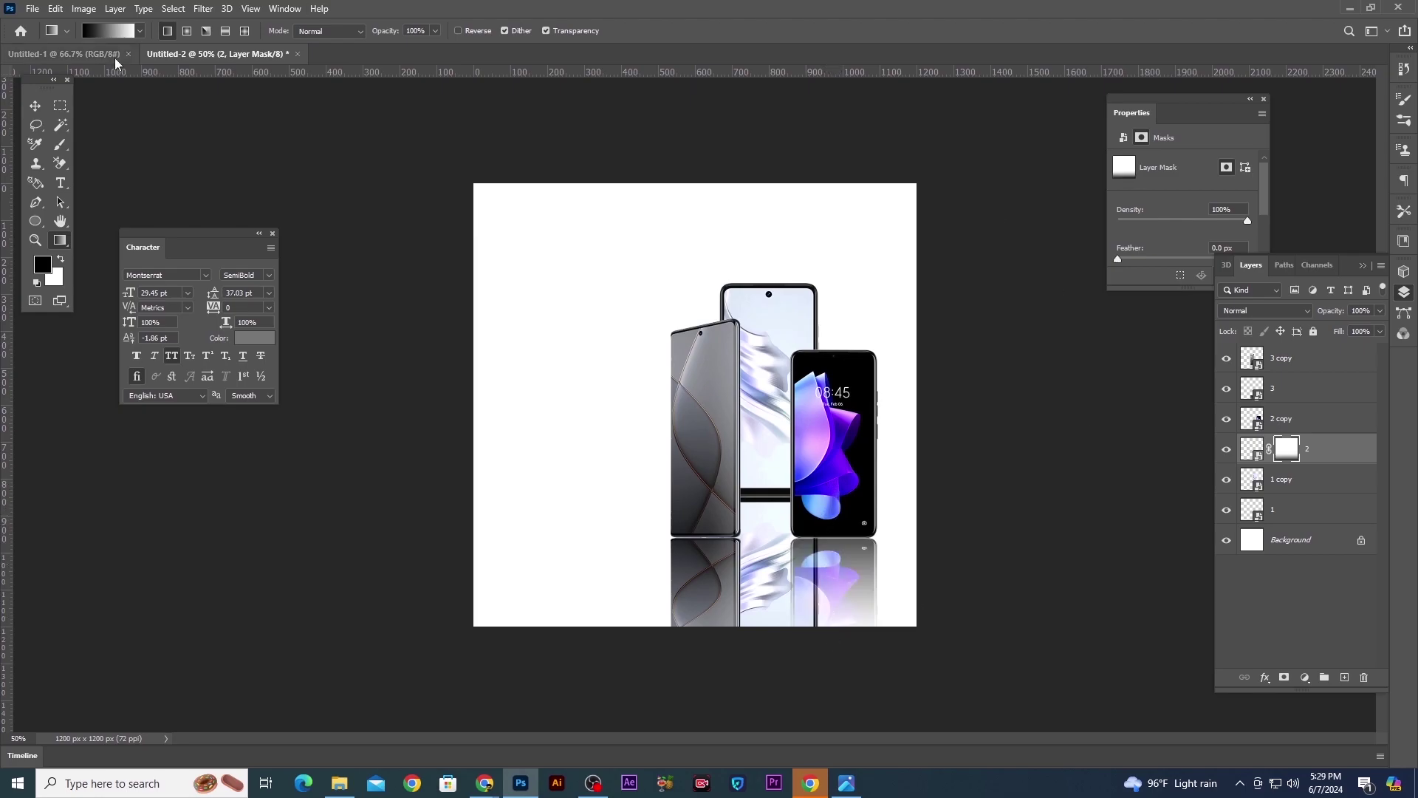
# Add a layer mask to the white phone's reflection and fade it out downward with a linear gradient
pyautogui.click(37, 107)
pyautogui.click(753, 550)
pyautogui.click(1284, 678)
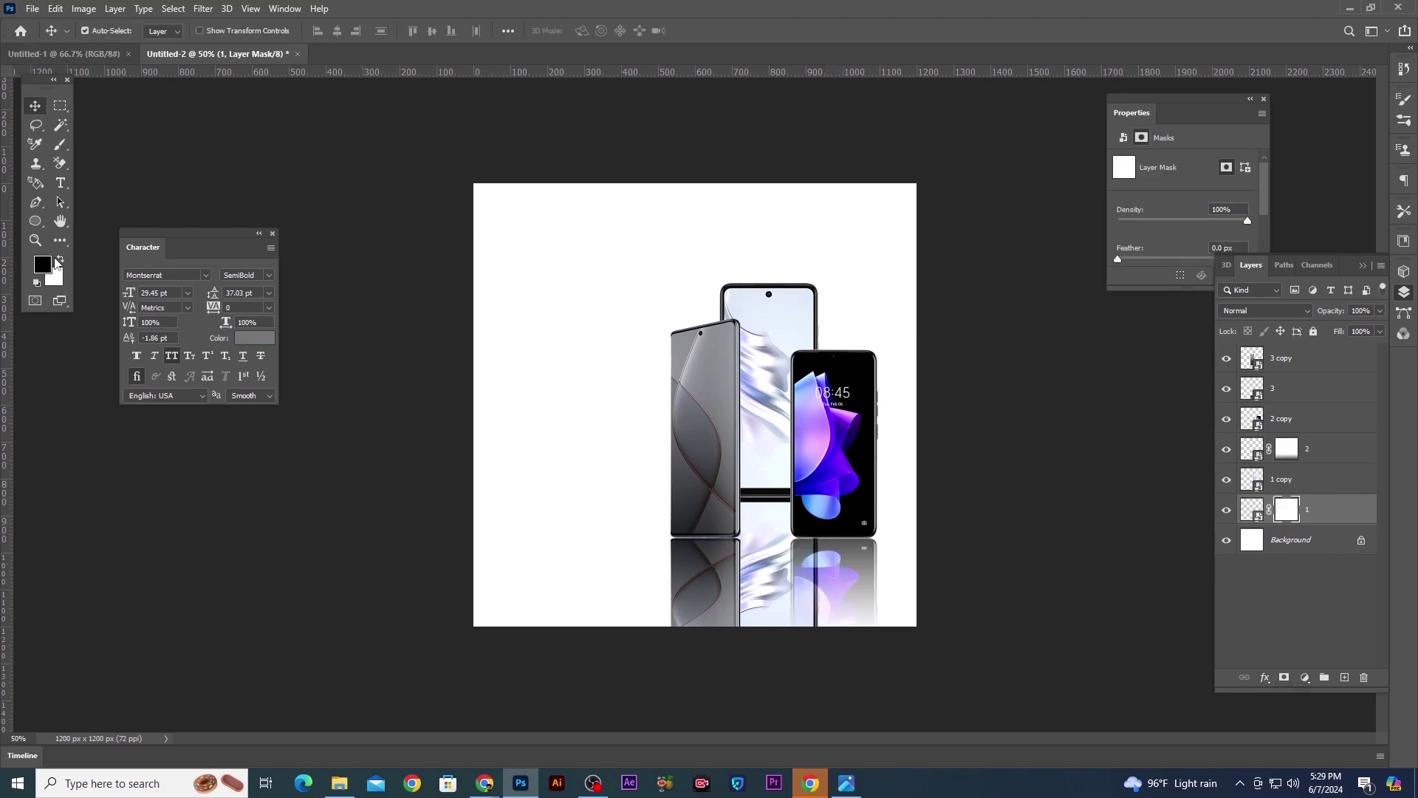
pyautogui.click(60, 240)
pyautogui.click(109, 629)
pyautogui.moveTo(767, 634); pyautogui.dragTo(766, 473)
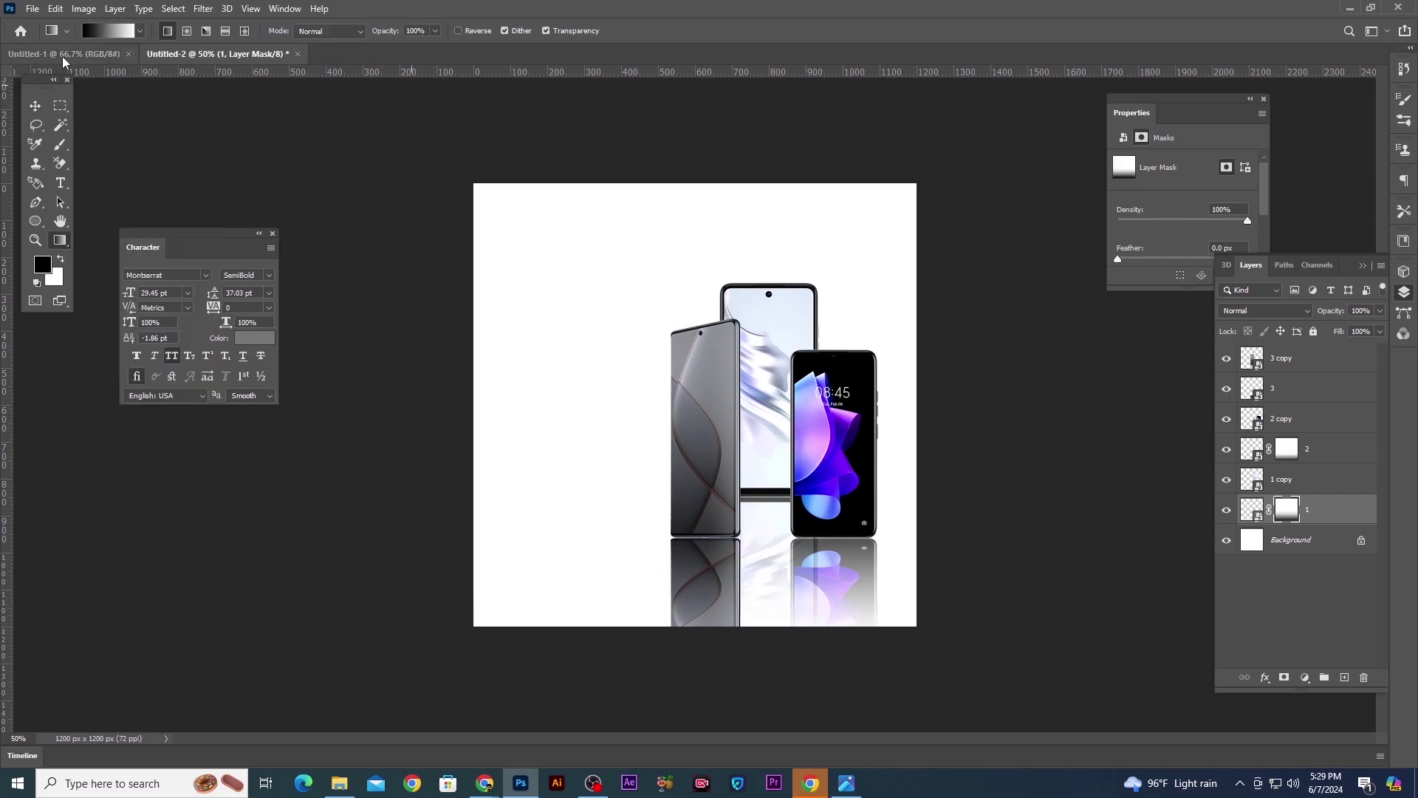
# Add a layer mask to the gray phone's reflection and fade it out downward with a linear gradient
pyautogui.click(34, 105)
pyautogui.click(719, 570)
pyautogui.click(1284, 677)
pyautogui.click(62, 240)
pyautogui.click(109, 634)
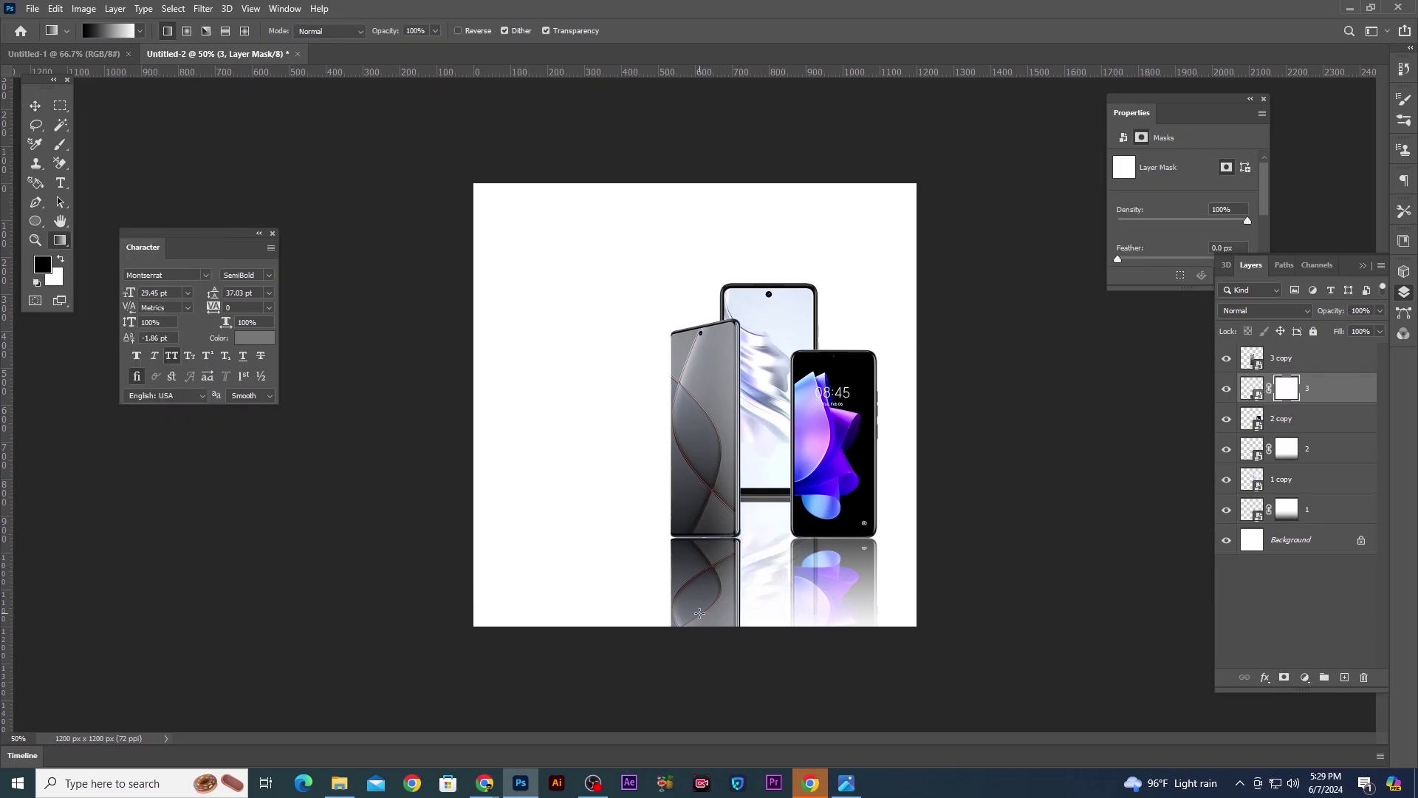
pyautogui.moveTo(702, 612); pyautogui.dragTo(702, 496)
# Merge the three reflection layers into one and place it below all the phone layers, directly above the background
pyautogui.press('v')
pyautogui.click(768, 529)
pyautogui.keyDown('shift'); pyautogui.click(764, 526); pyautogui.keyUp('shift')
pyautogui.keyDown('shift'); pyautogui.click(708, 559); pyautogui.keyUp('shift')
pyautogui.hotkey('ctrl', 'e')
pyautogui.moveTo(1288, 399); pyautogui.dragTo(1288, 467)
pyautogui.click(1290, 555)
# Apply Motion Blur to the merged reflection at angle 0 and distance 21 pixels, and lower the layer's opacity to 50%
pyautogui.click(1280, 453)
pyautogui.click(204, 9)
pyautogui.moveTo(251, 184)
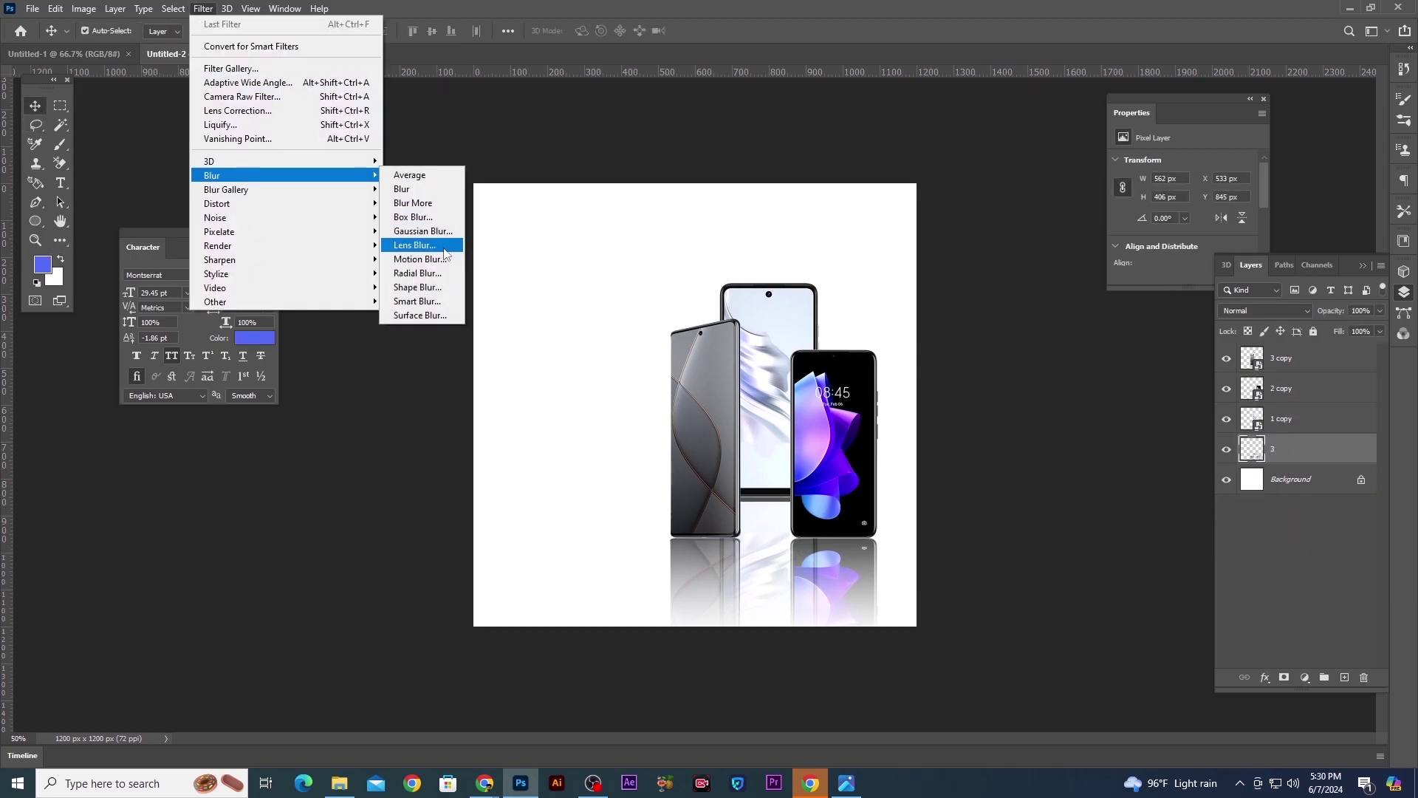
pyautogui.click(418, 257)
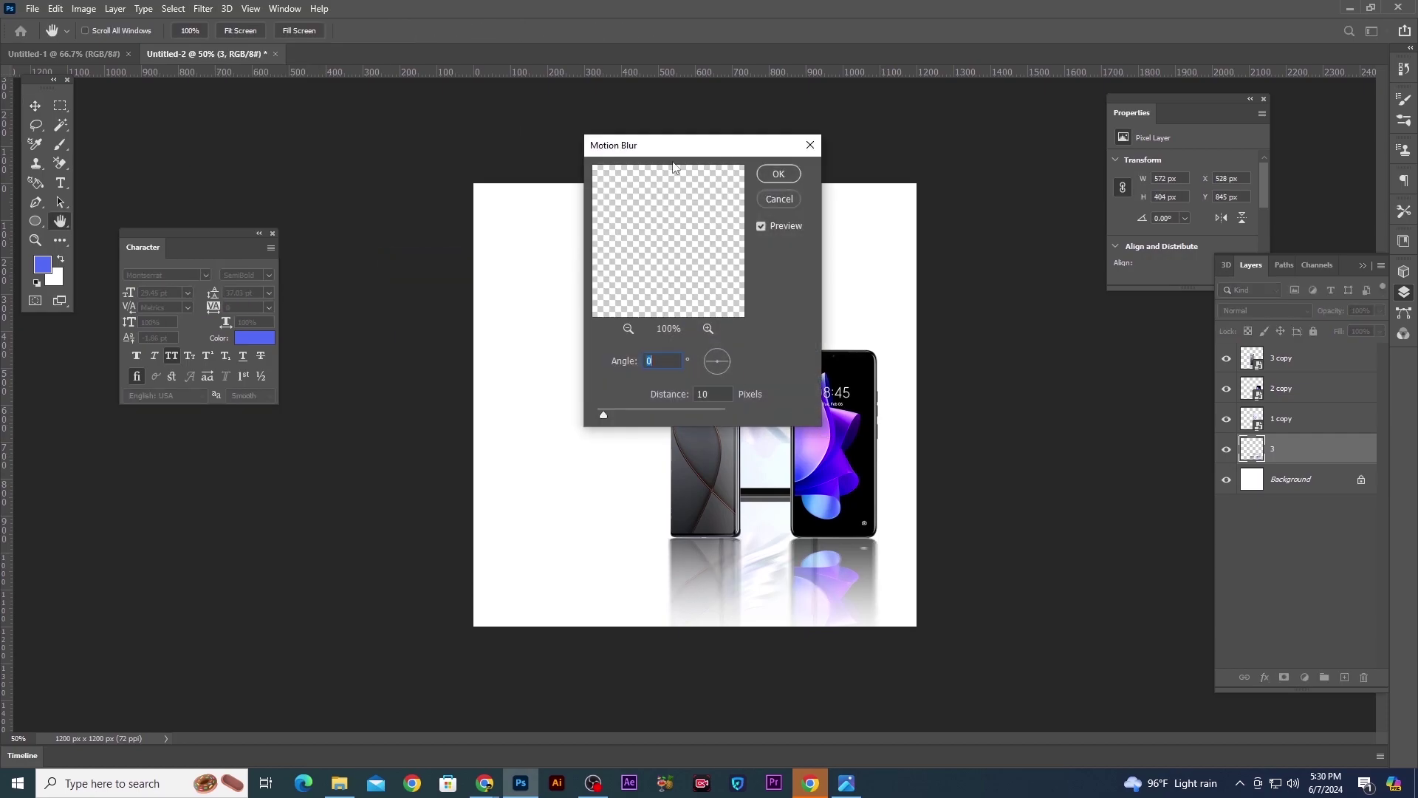
pyautogui.moveTo(704, 147); pyautogui.dragTo(604, 164)
pyautogui.moveTo(504, 434); pyautogui.dragTo(511, 436)
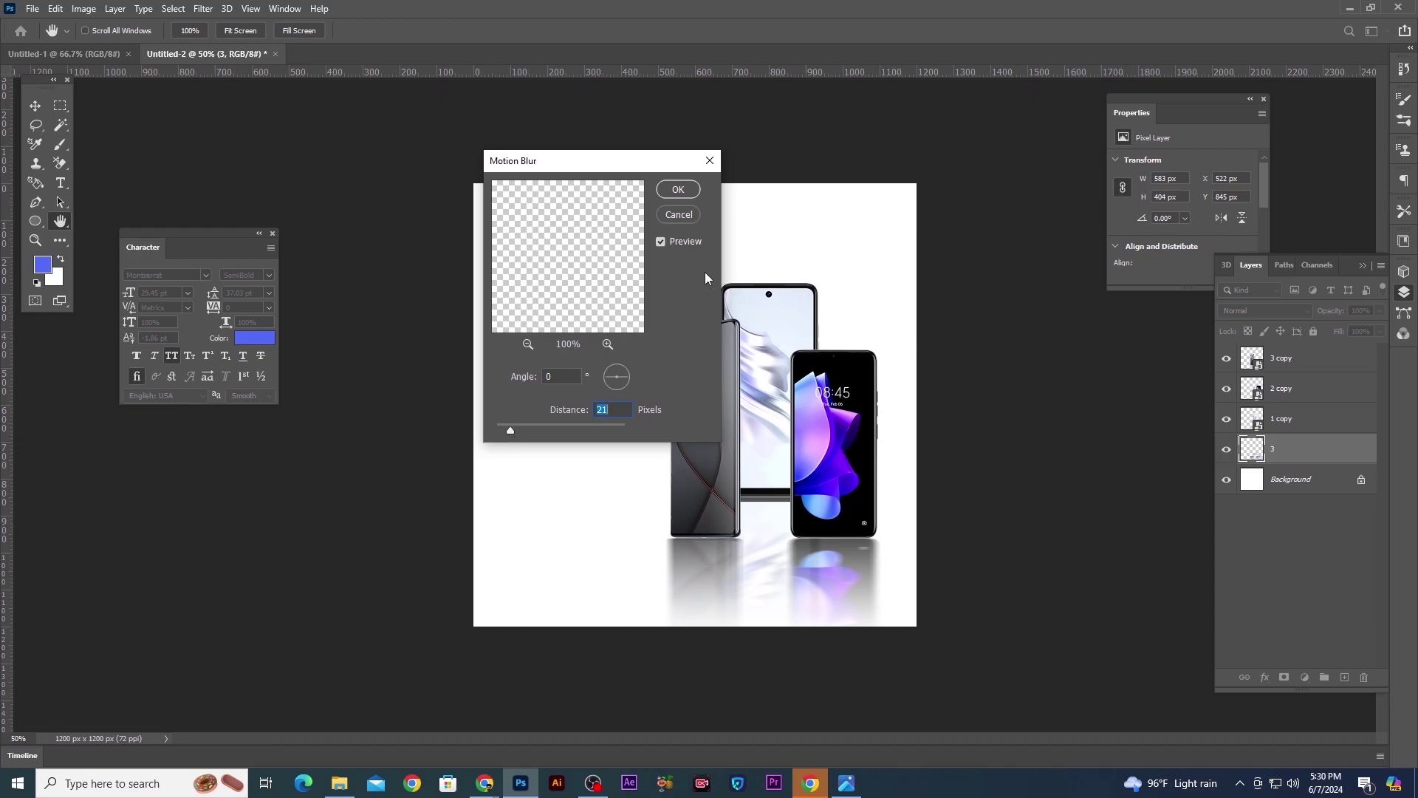
pyautogui.press('Return')
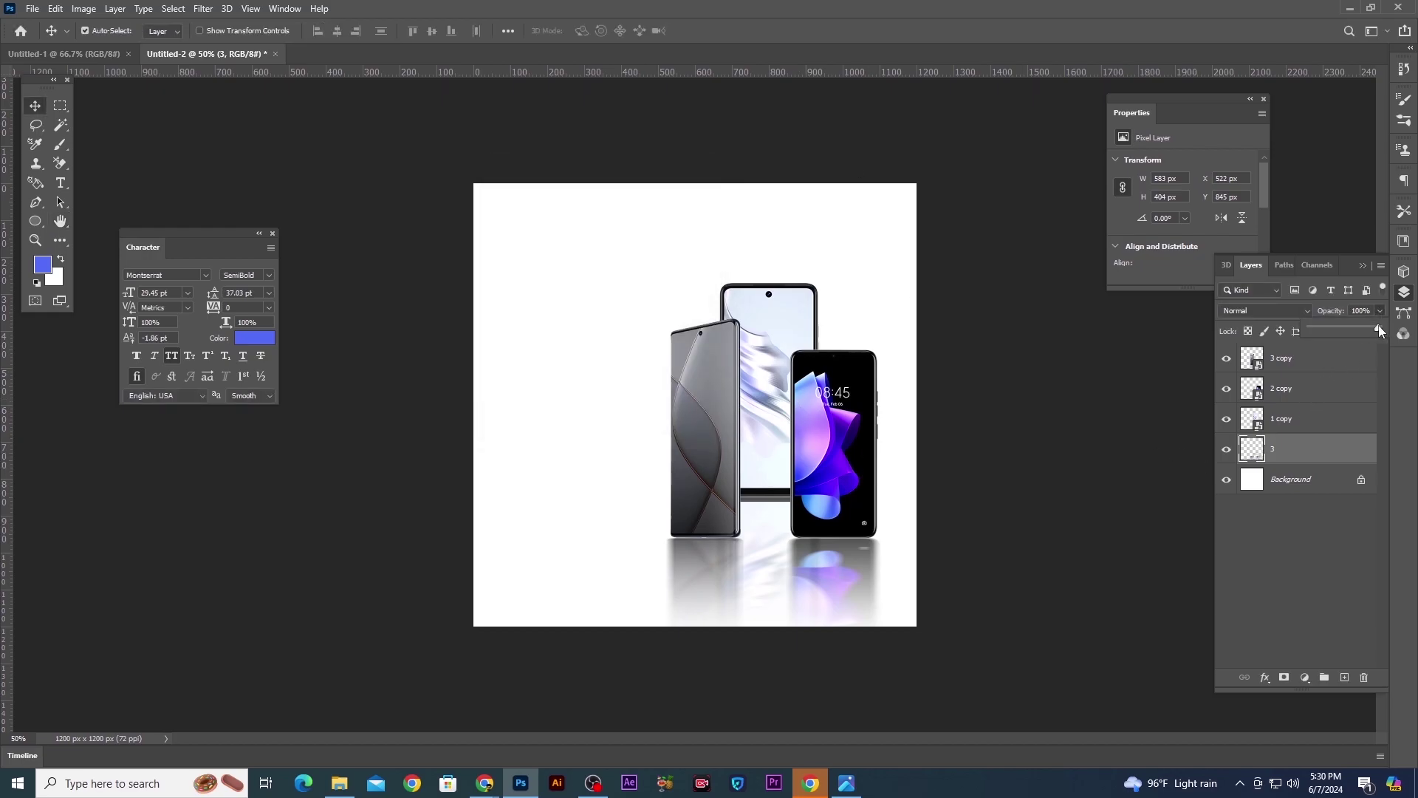
pyautogui.moveTo(1356, 331); pyautogui.dragTo(1349, 332)
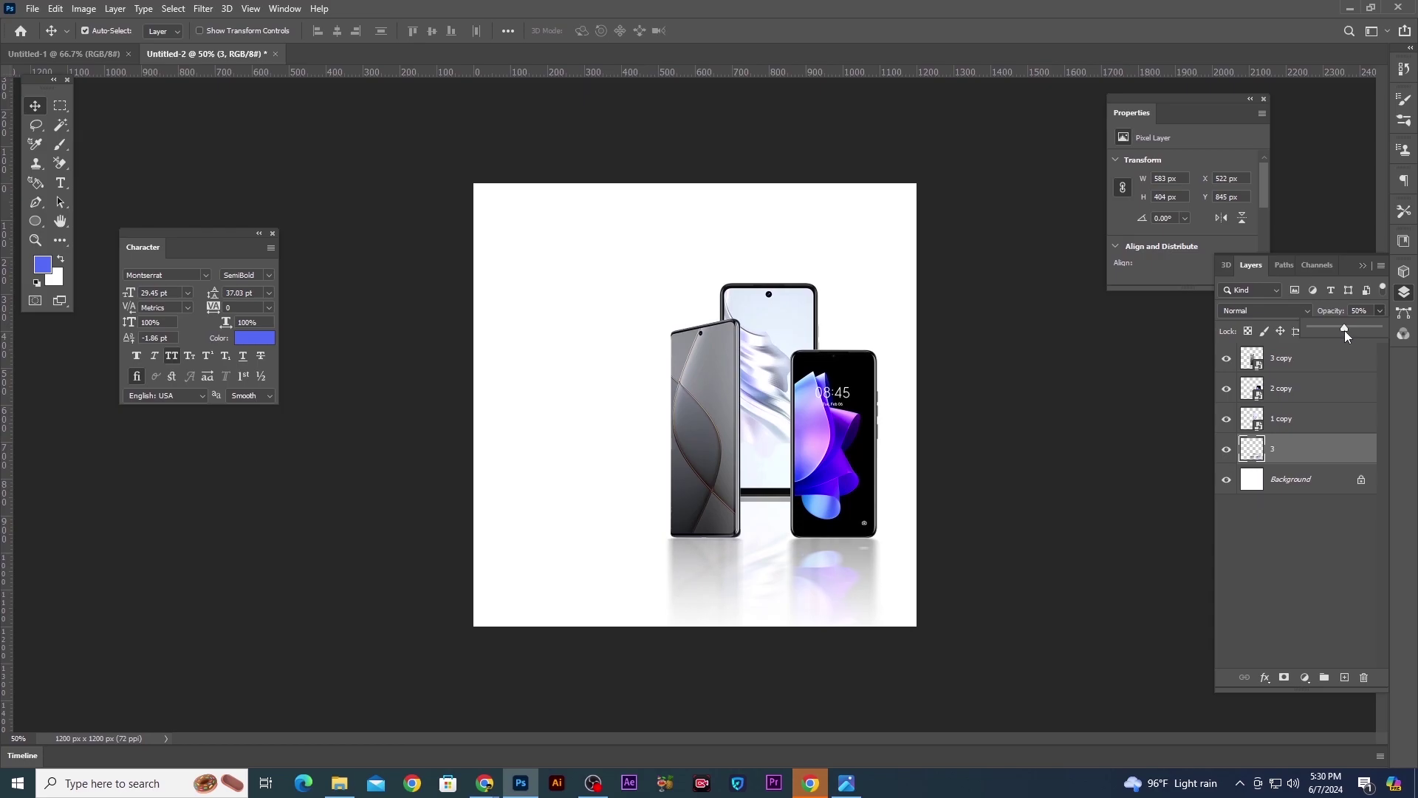
pyautogui.click(1296, 559)
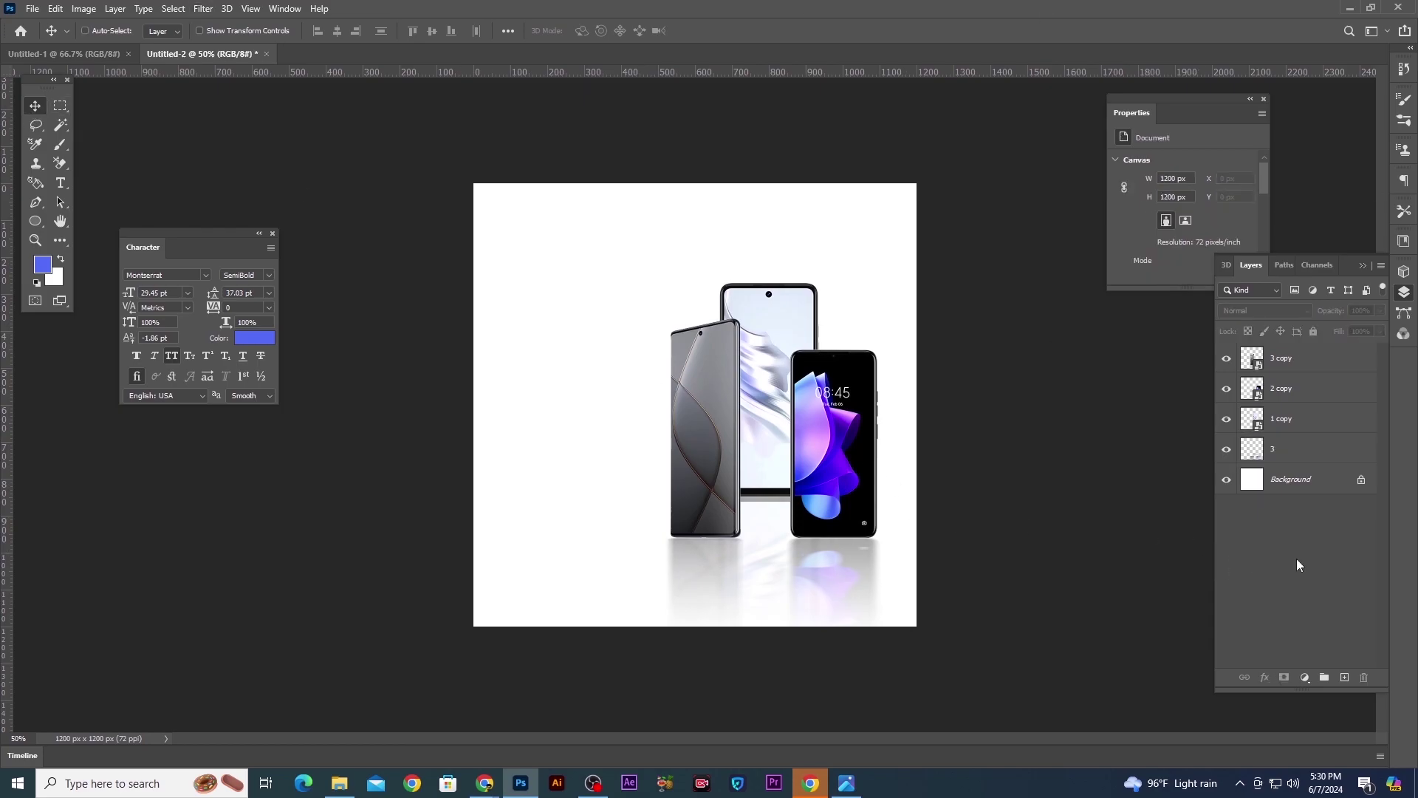
# Create a new empty layer directly above the merged reflection layer
pyautogui.hotkey('ctrl', '+')
pyautogui.hotkey('ctrl', '+')
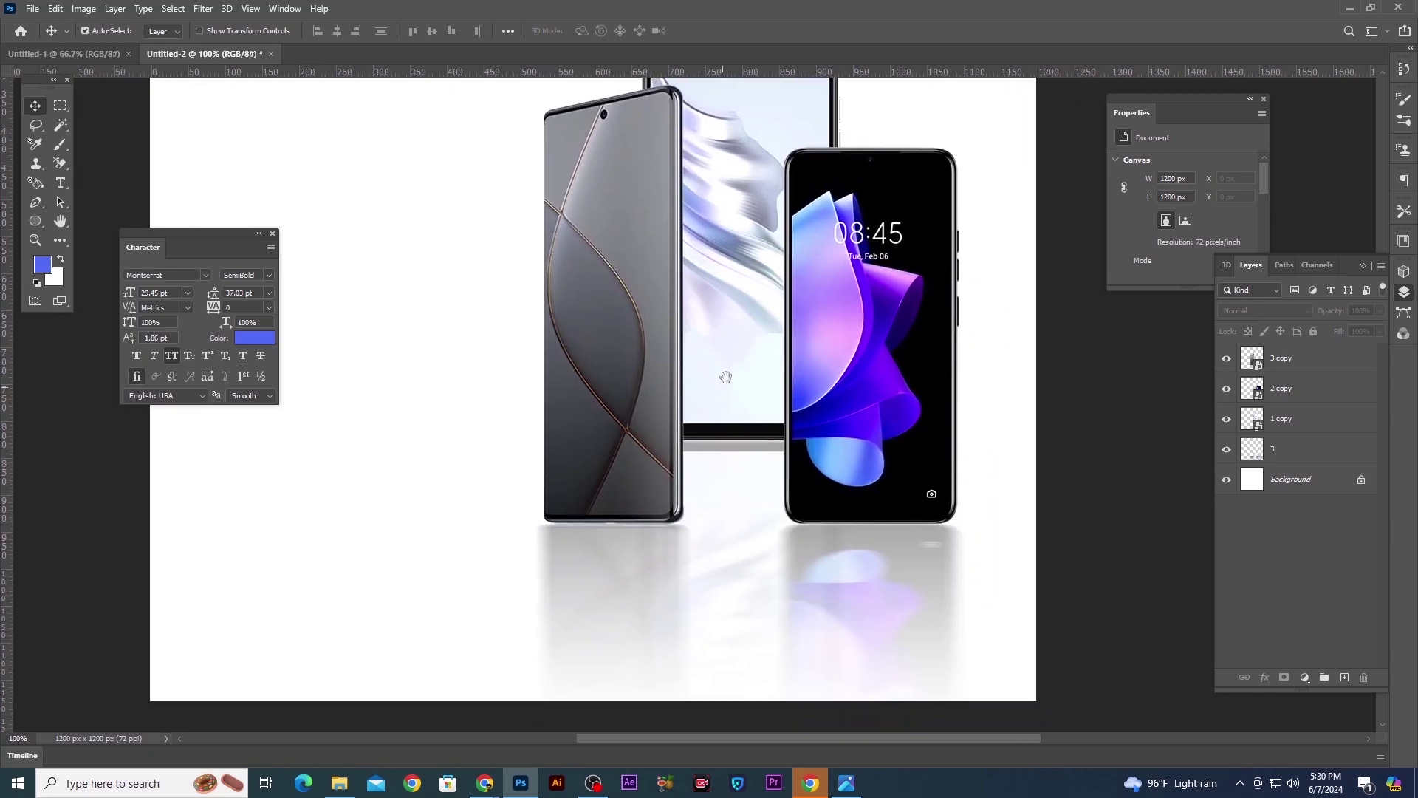
pyautogui.click(1312, 479)
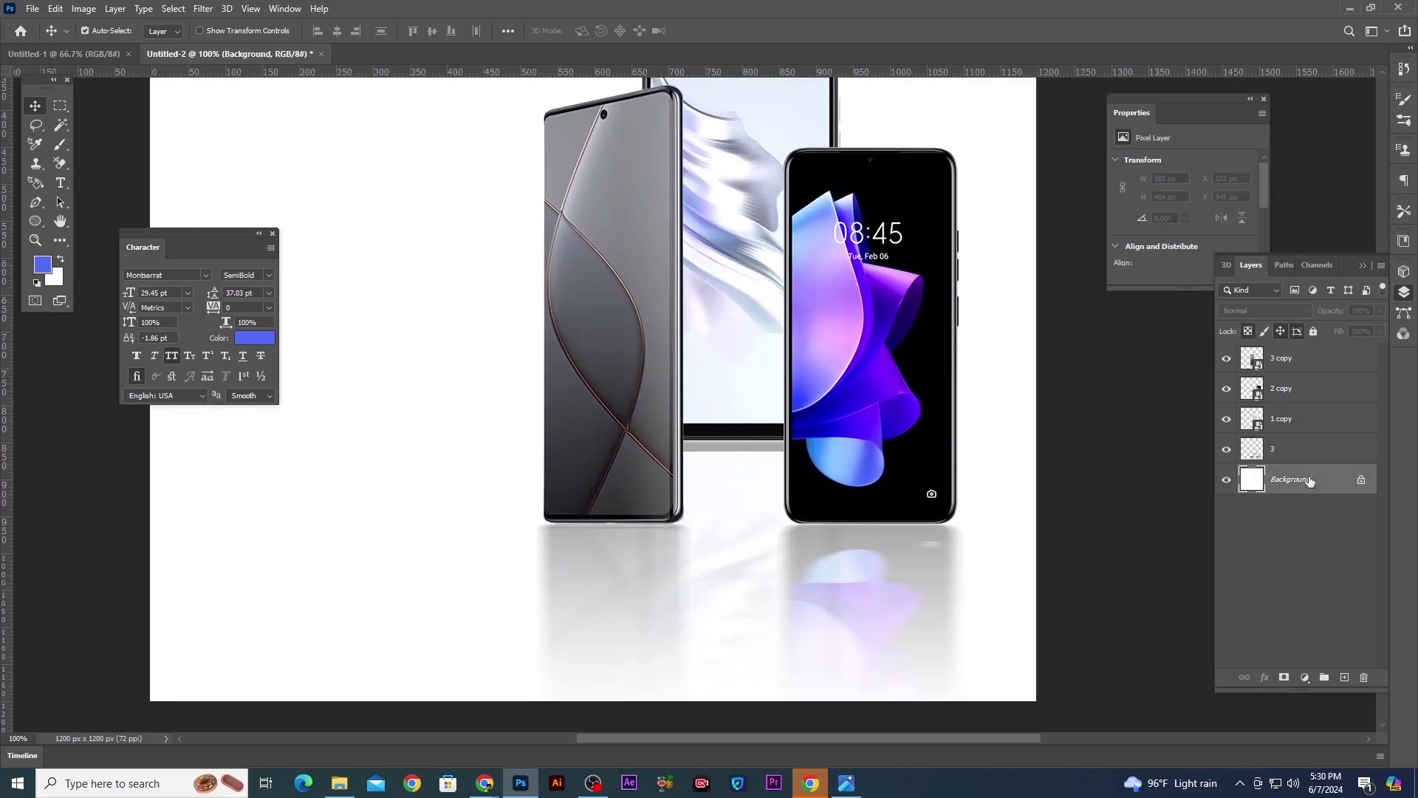
pyautogui.click(1287, 449)
pyautogui.click(1344, 677)
# Flatten the soft 0% hardness brush tip into a wide ellipse, test one dab and undo it
pyautogui.press('b')
pyautogui.press('[')
pyautogui.press('[')
pyautogui.press('[')
pyautogui.press('[')
pyautogui.press('[')
pyautogui.press('[')
pyautogui.press('[')
pyautogui.click(94, 32)
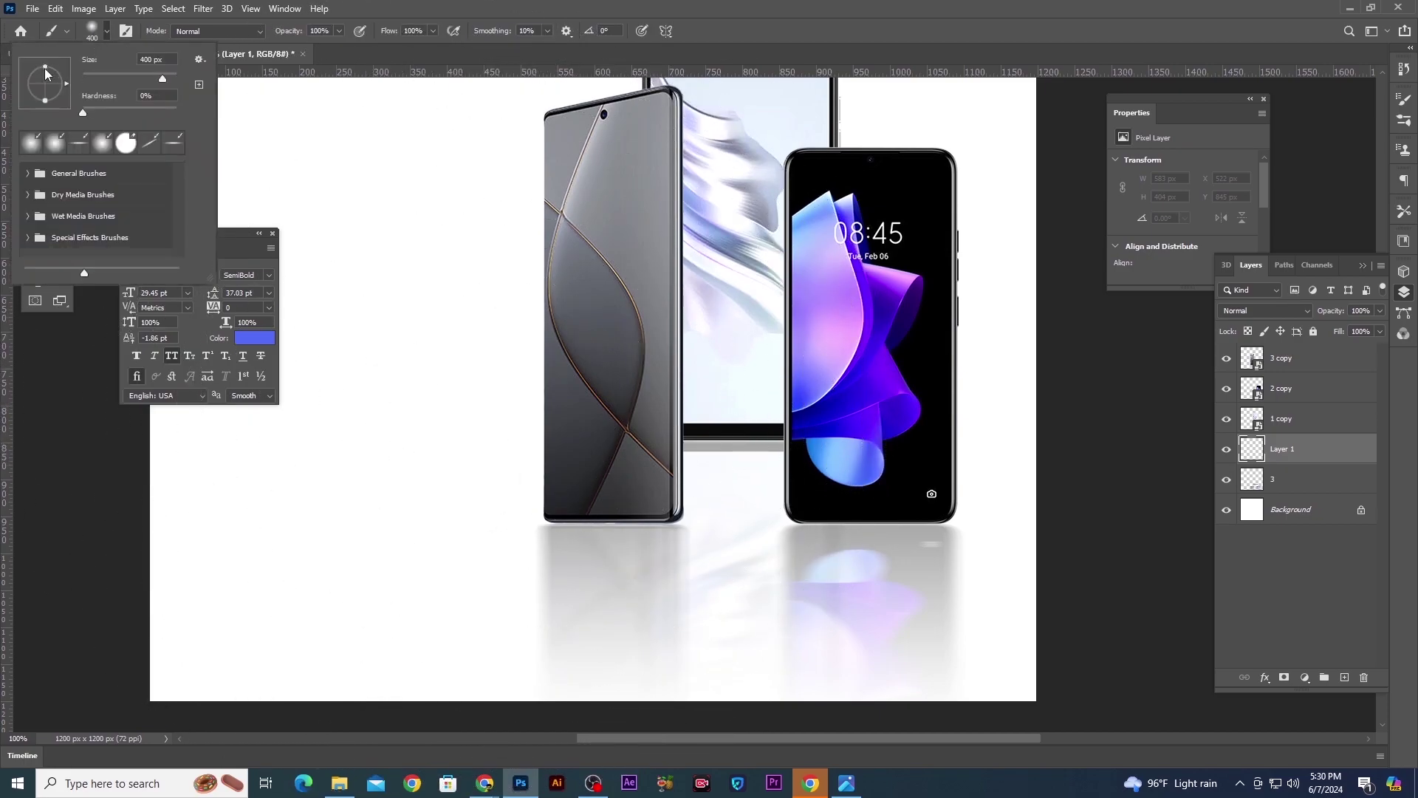
pyautogui.click(407, 515)
pyautogui.hotkey('ctrl', 'z')
# Set the foreground colour to black (000000)
pyautogui.click(47, 263)
pyautogui.write('000000')
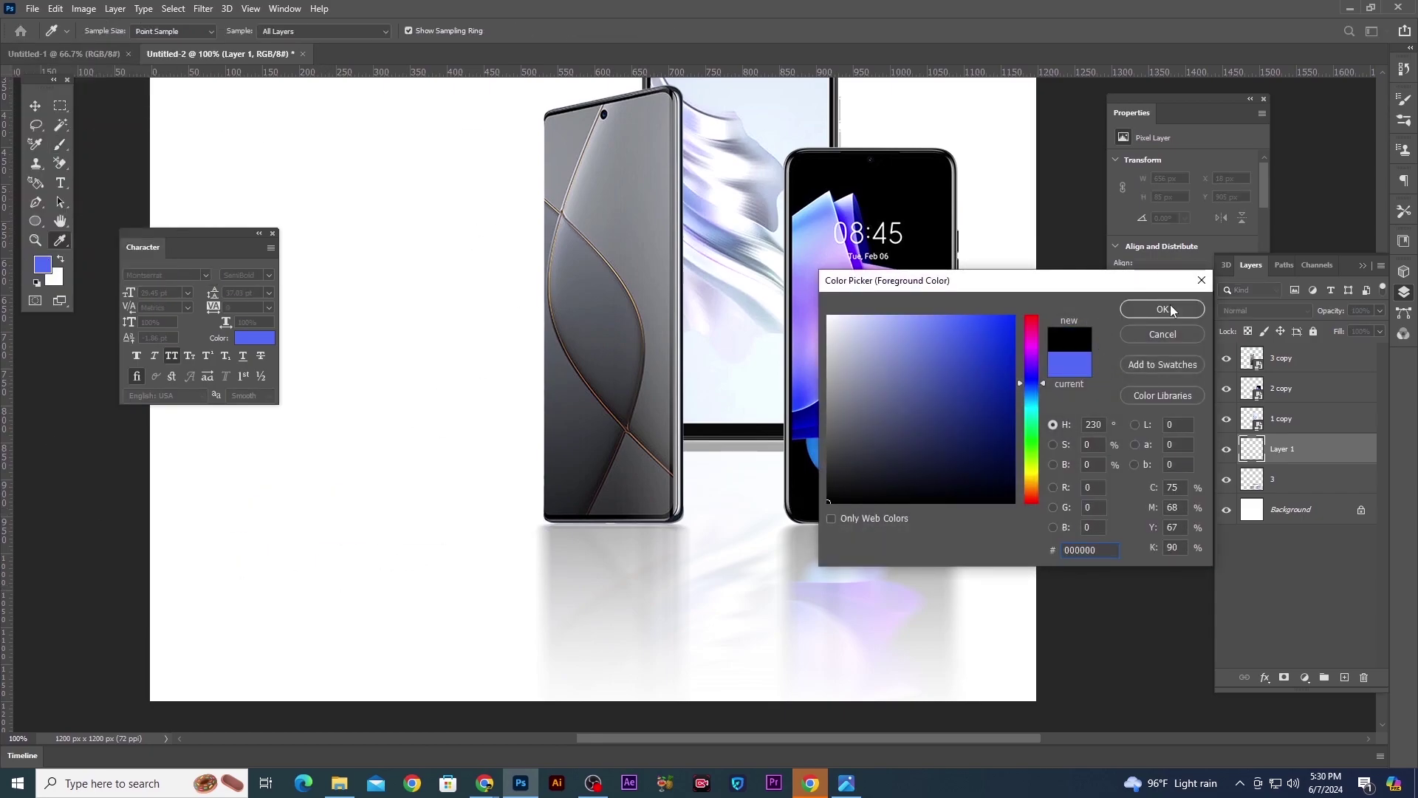
pyautogui.click(1173, 310)
# Paint a single flat, soft black shadow dab below the phones with the brush at 300 px
pyautogui.press('[')
pyautogui.press('[')
pyautogui.press('[')
pyautogui.press(']')
pyautogui.press(']')
pyautogui.press(']')
pyautogui.moveTo(791, 591); pyautogui.dragTo(887, 592)
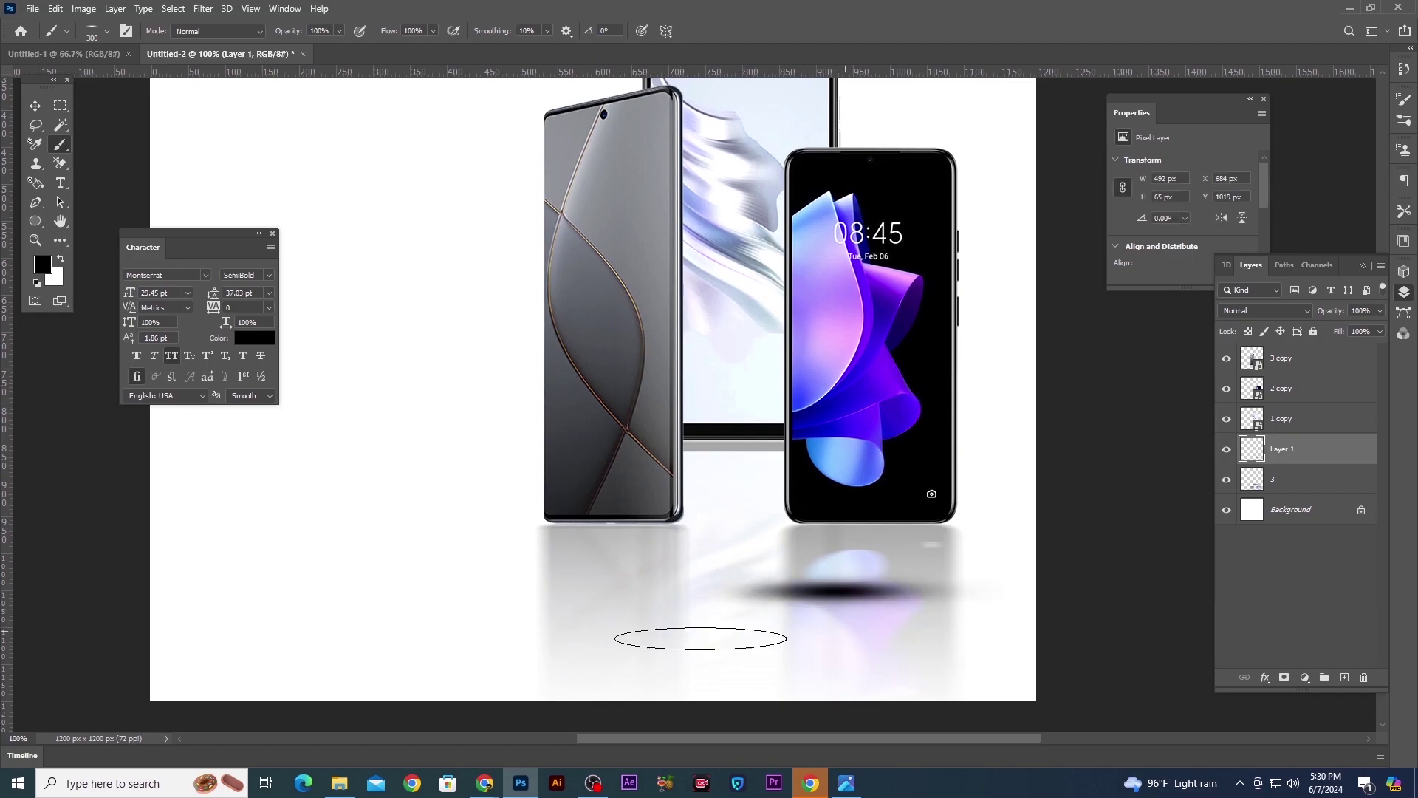
pyautogui.hotkey('ctrl', 'z')
pyautogui.click(760, 601)
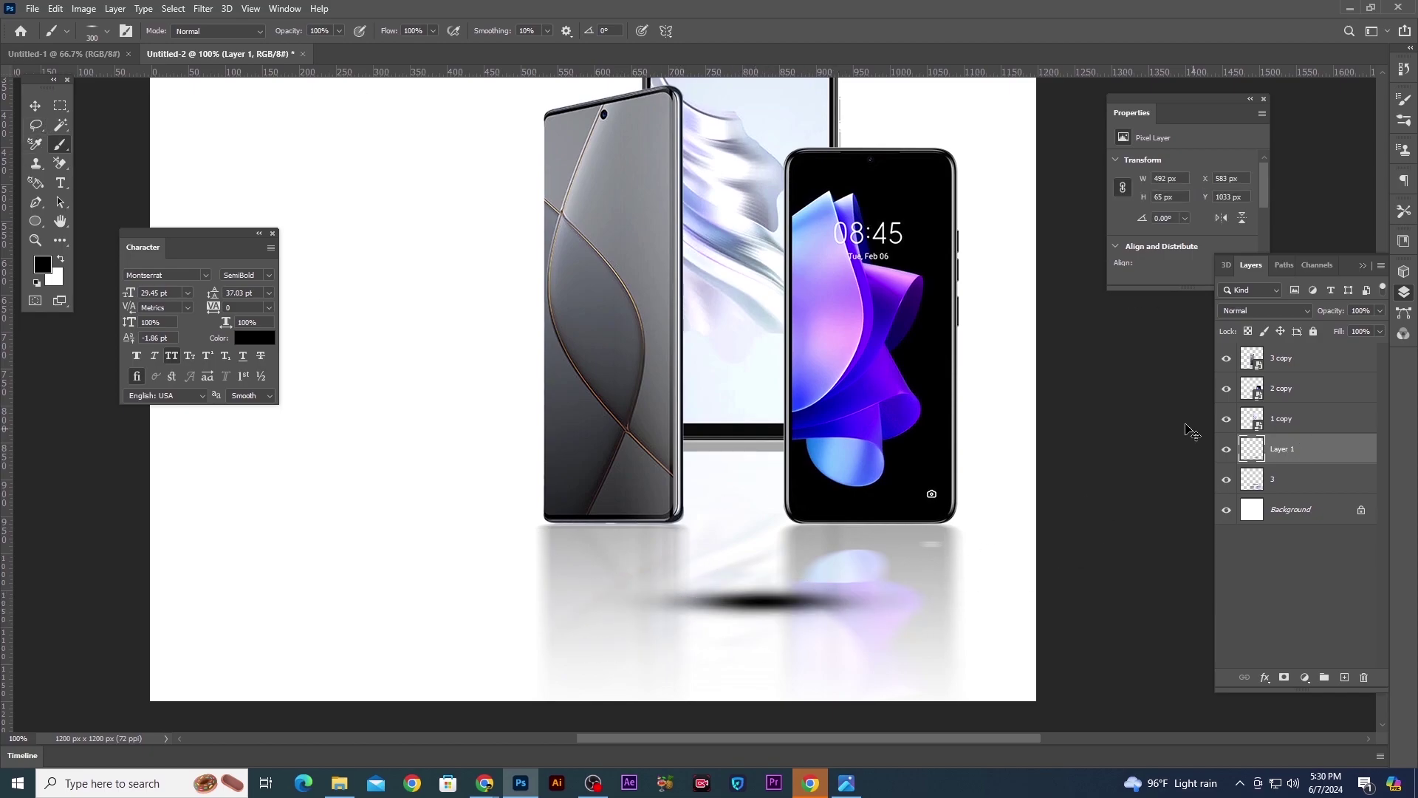
# Squash the shadow dab to about 26% height and position it right under the black phone's lower edge
pyautogui.hotkey('ctrl', 't')
pyautogui.moveTo(763, 575); pyautogui.dragTo(929, 530)
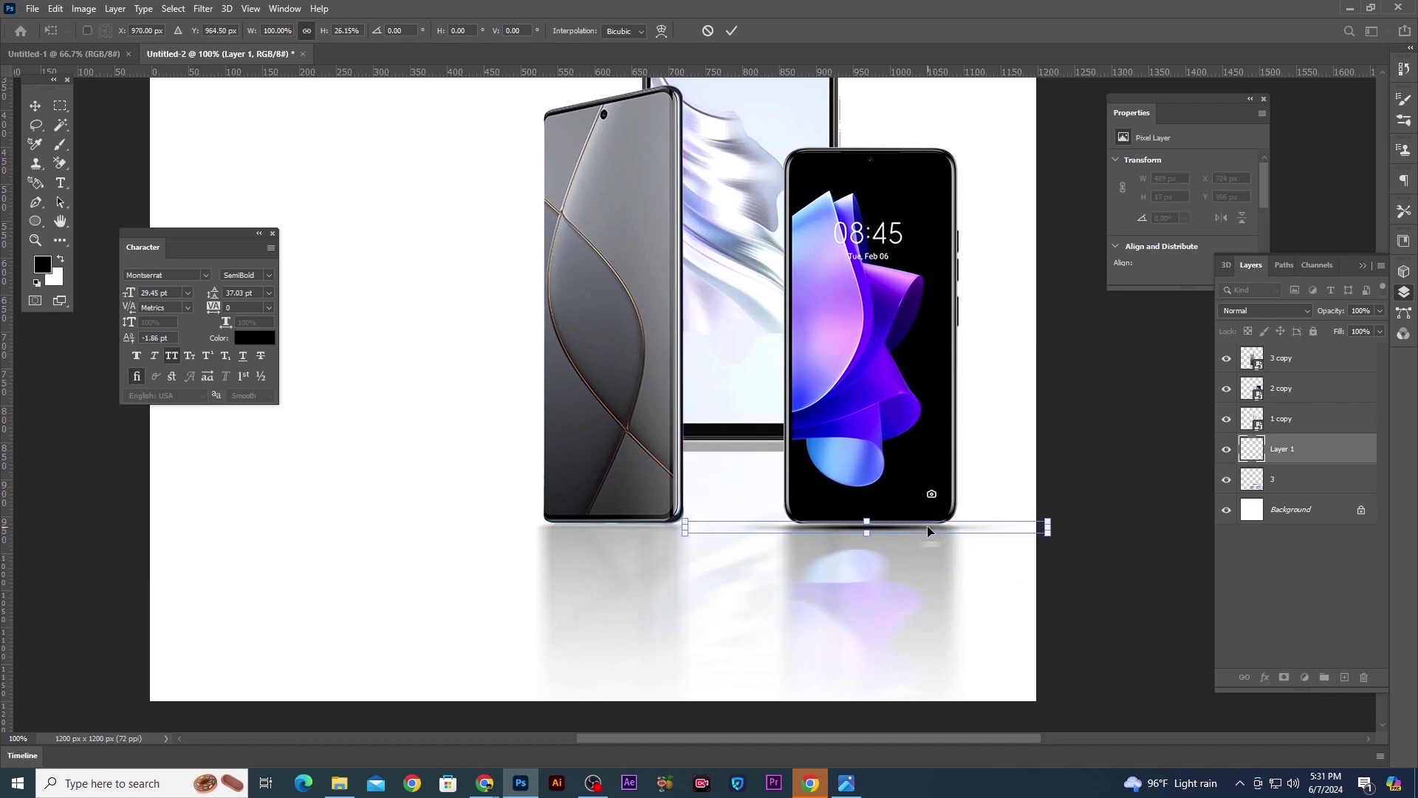
pyautogui.press('Return')
pyautogui.press('b')
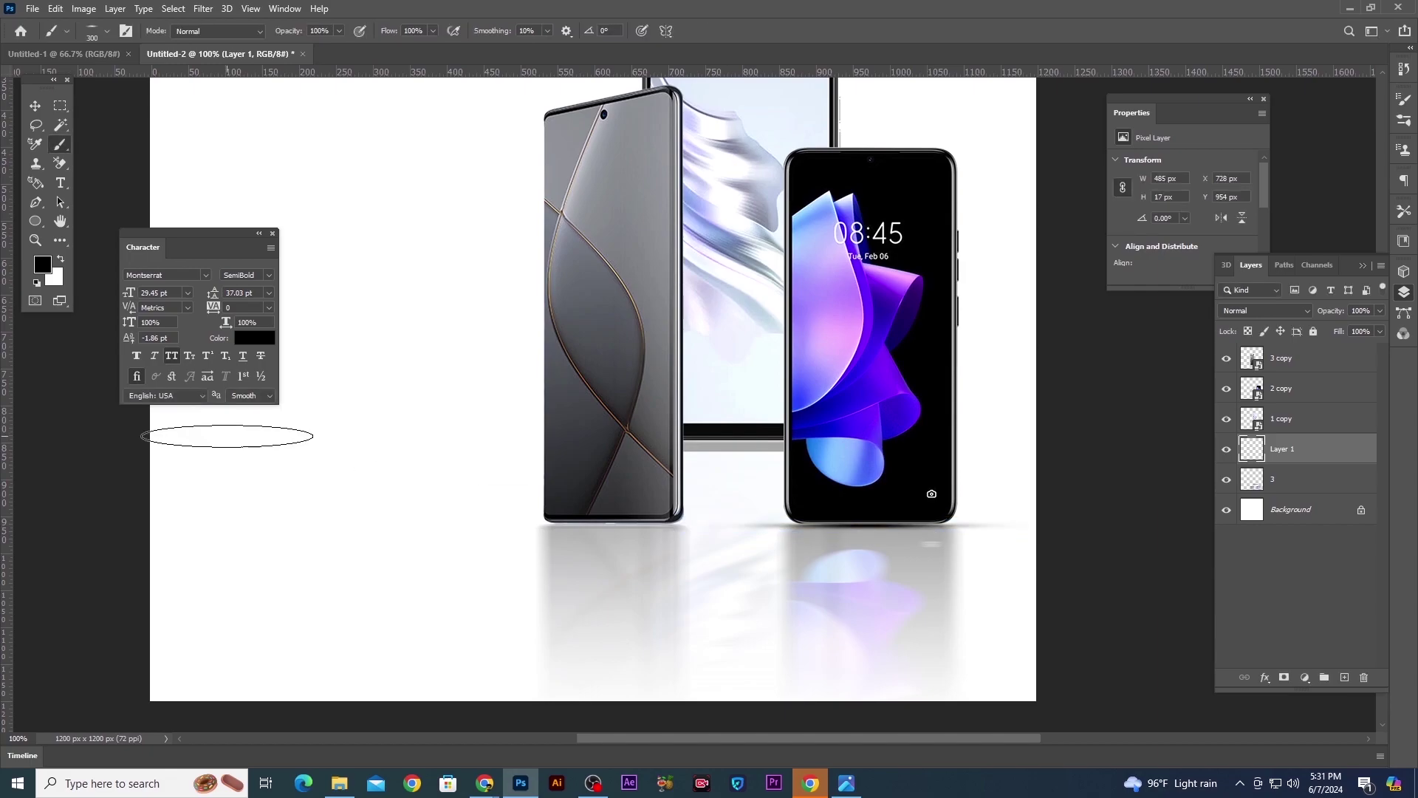
pyautogui.click(35, 106)
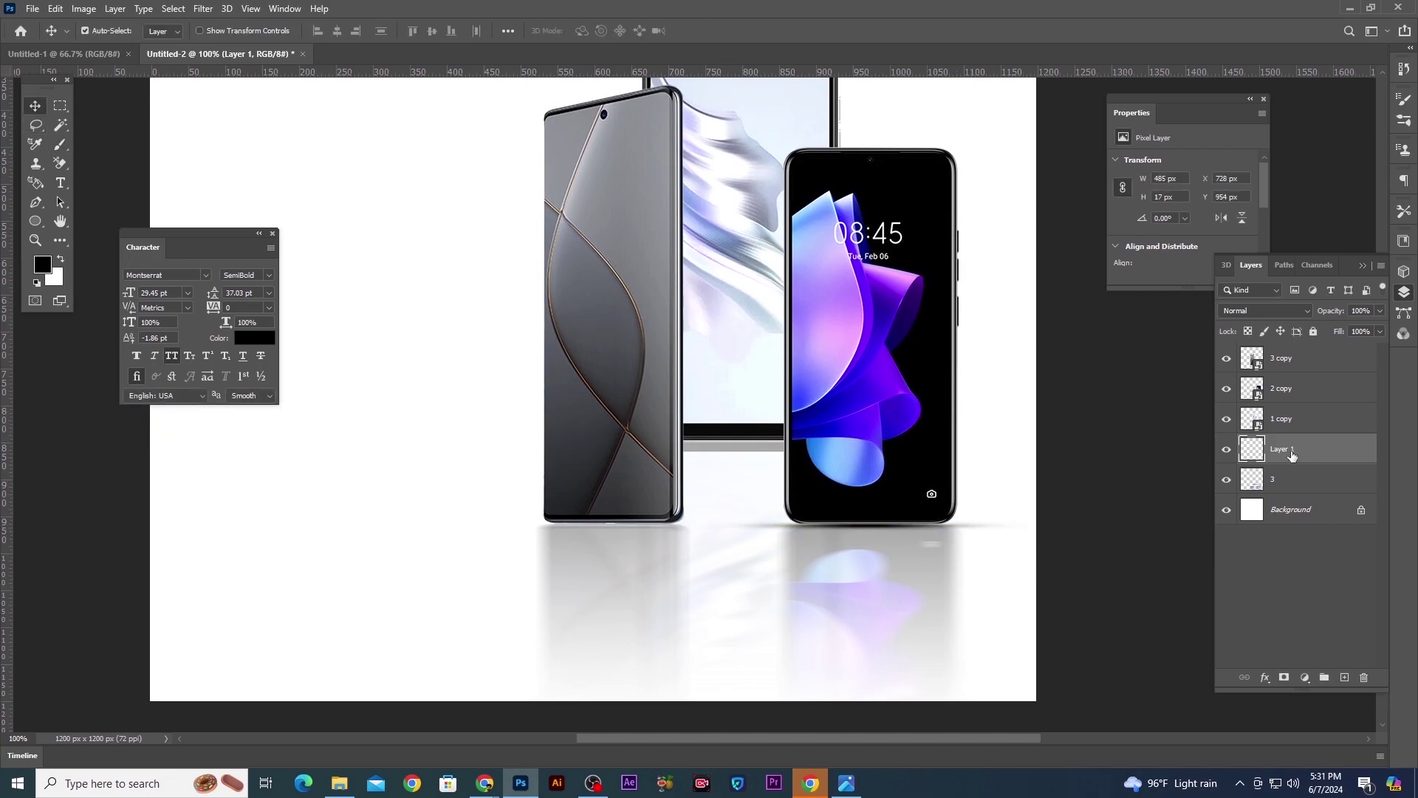
# Add a layer mask to the shadow layer and brush away both outer ends of the shadow with black
pyautogui.click(1284, 677)
pyautogui.press('b')
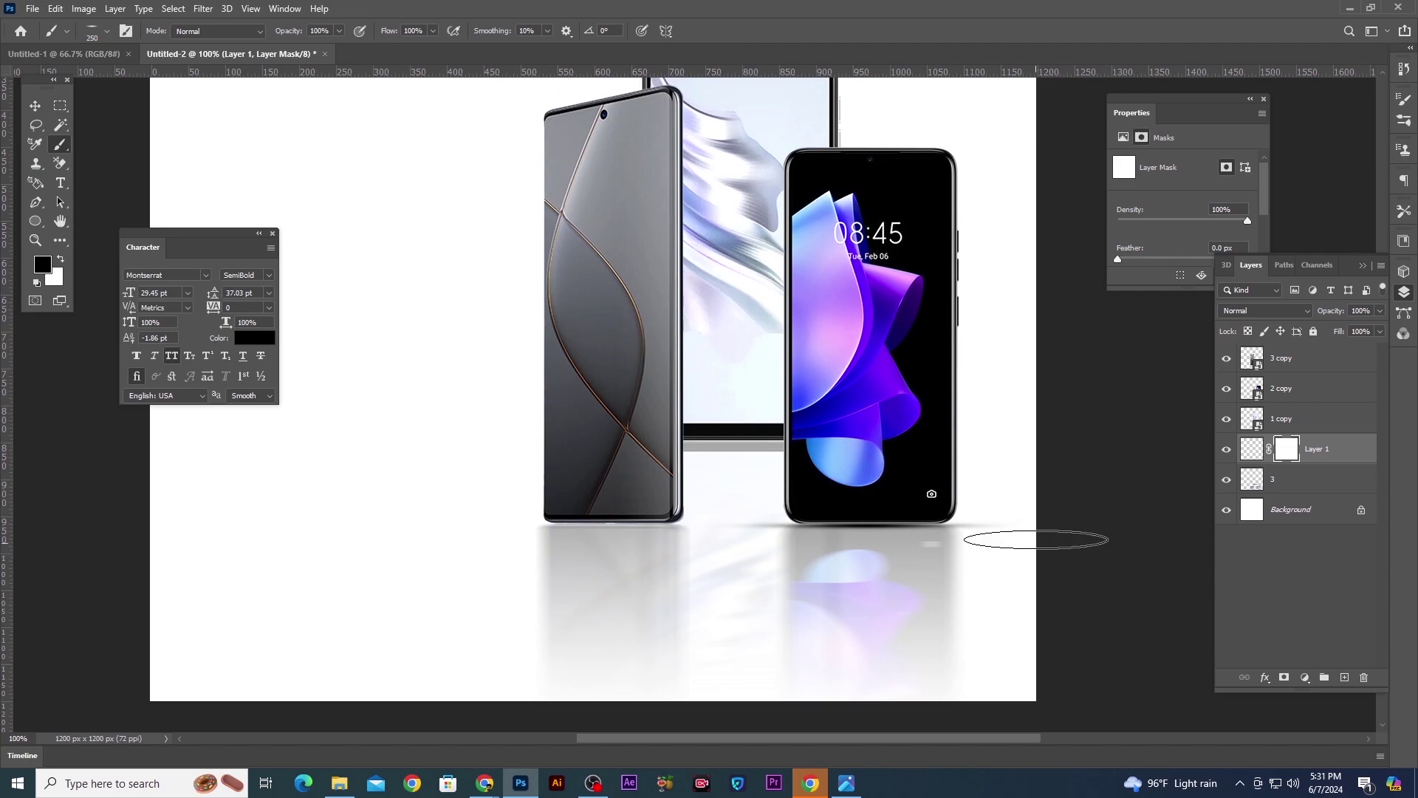
pyautogui.click(1024, 522)
pyautogui.click(728, 521)
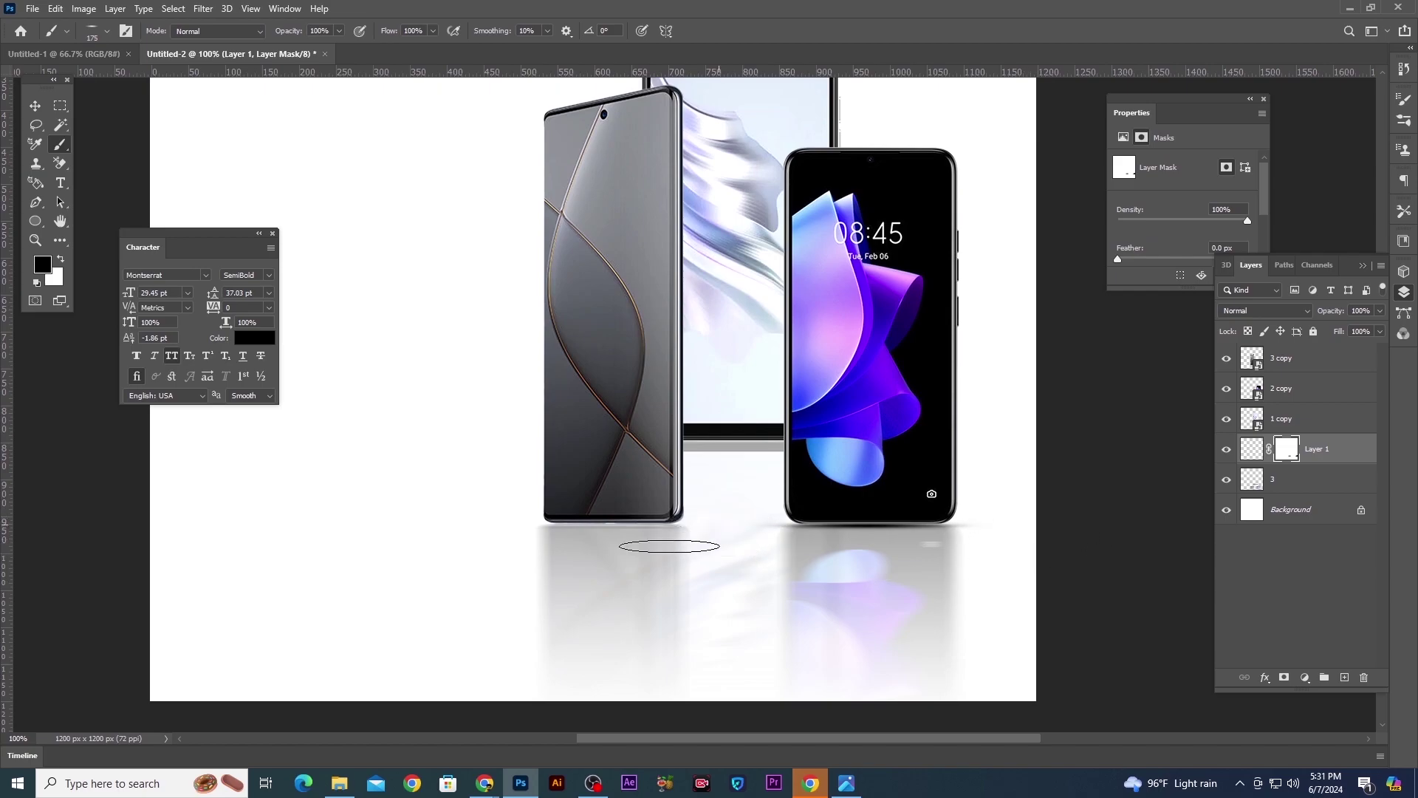
# Duplicate the masked shadow layer and move the copy under the grey phone's lower edge
pyautogui.click(33, 108)
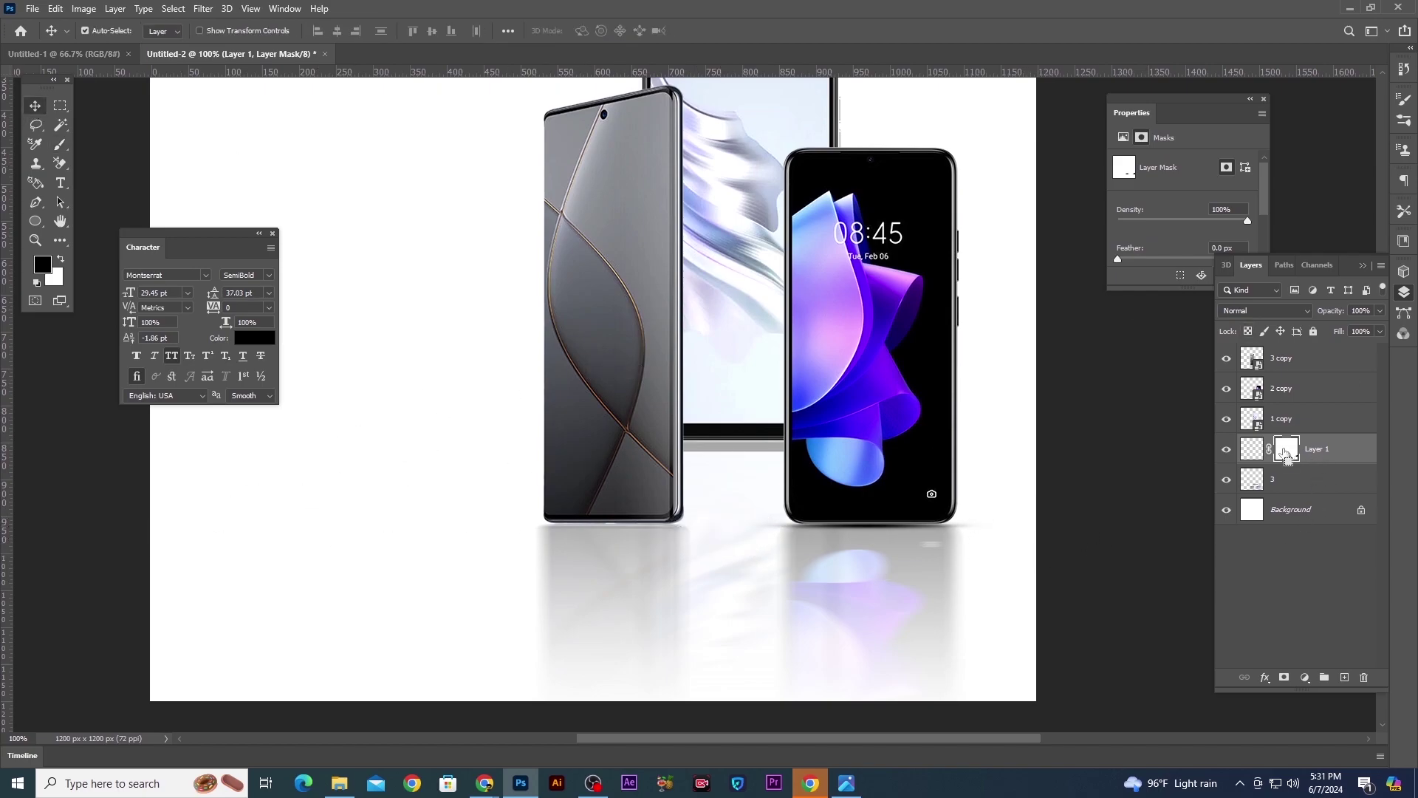
pyautogui.hotkey('ctrl', 'j')
pyautogui.hotkey('ctrl', 't')
pyautogui.moveTo(958, 506); pyautogui.dragTo(696, 507)
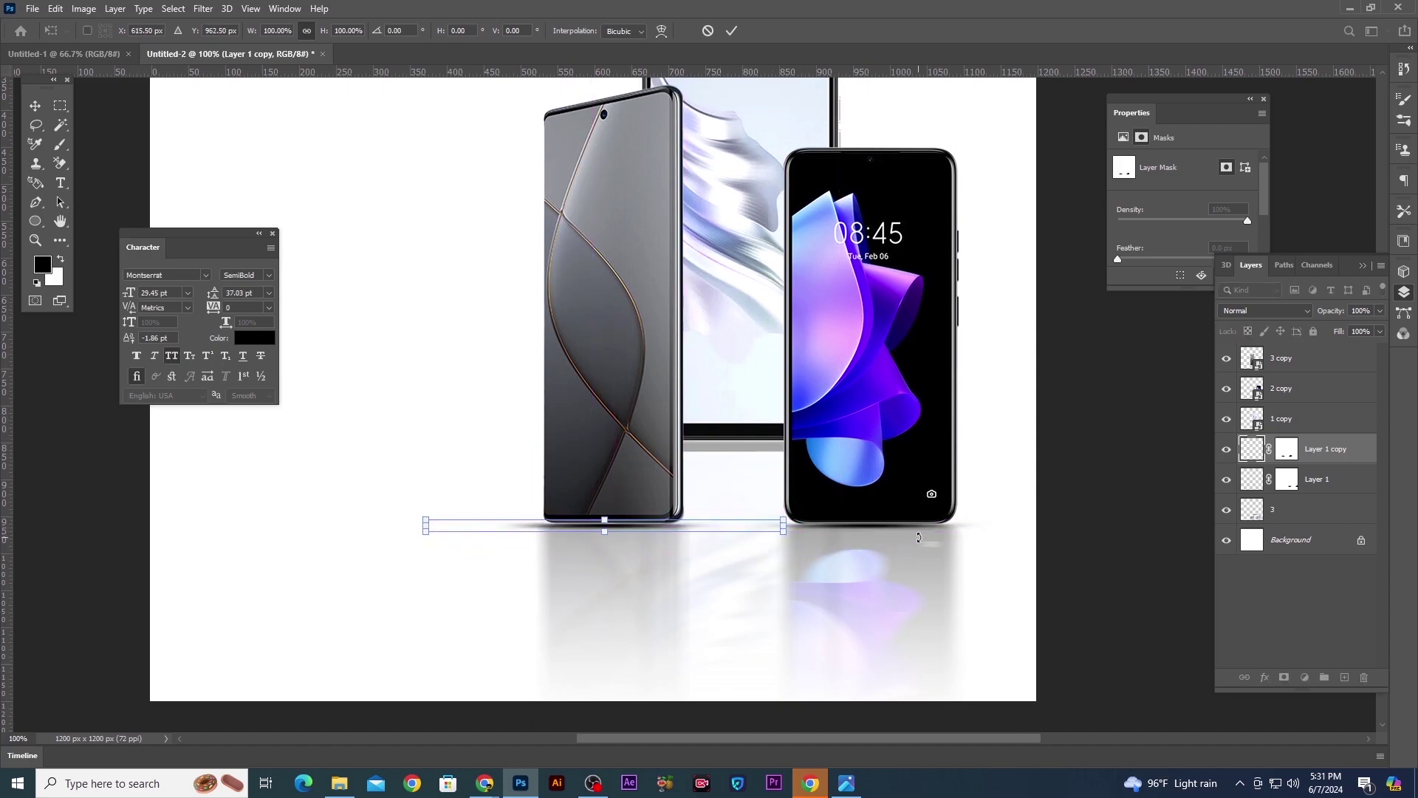
pyautogui.press('Return')
# Duplicate the shadow once more and place the copy under the white rear phone
pyautogui.hotkey('ctrl', 'j')
pyautogui.hotkey('ctrl', 't')
pyautogui.press('Return')
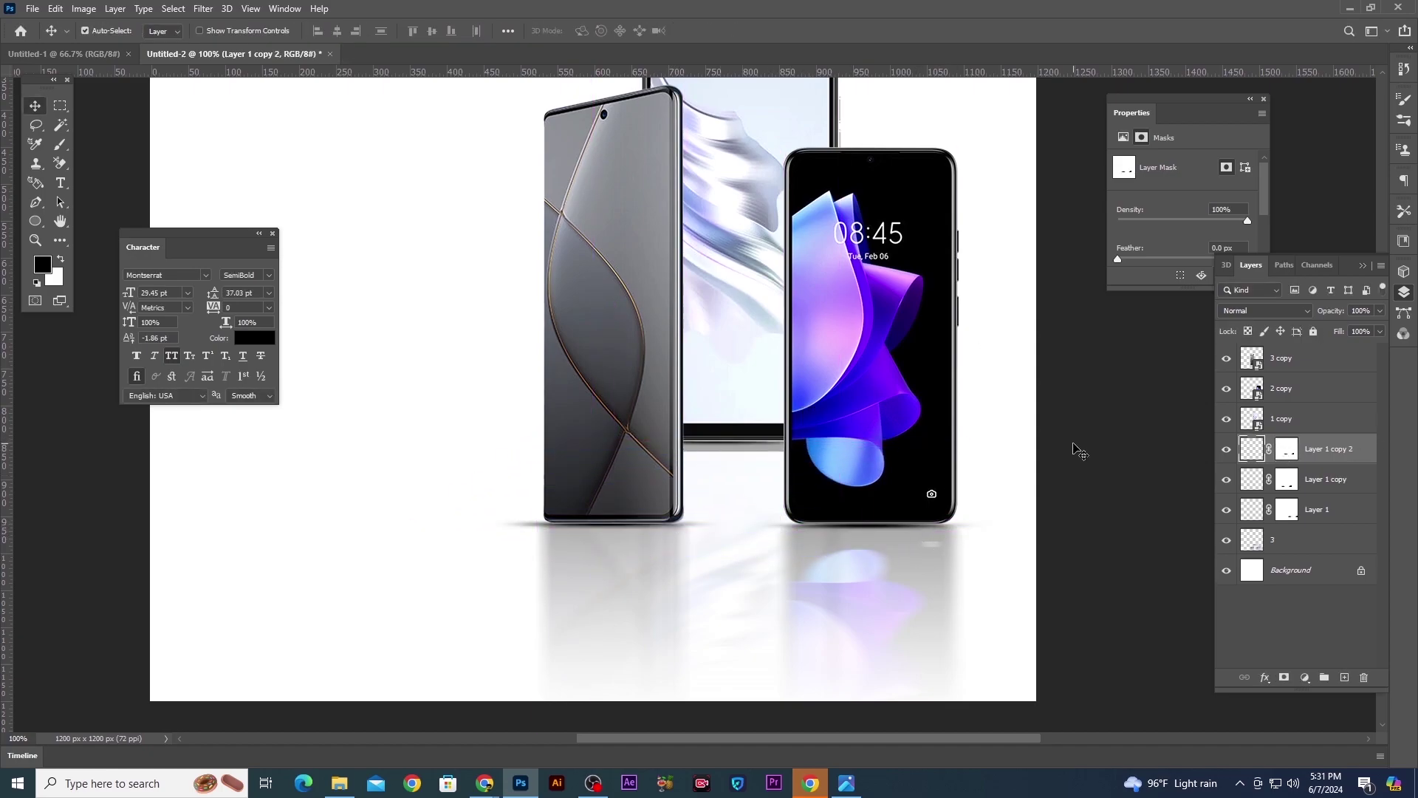
# Group all the phone, reflection and shadow layers and name the group mobile
pyautogui.hotkey('ctrl', '-')
pyautogui.hotkey('ctrl', '-')
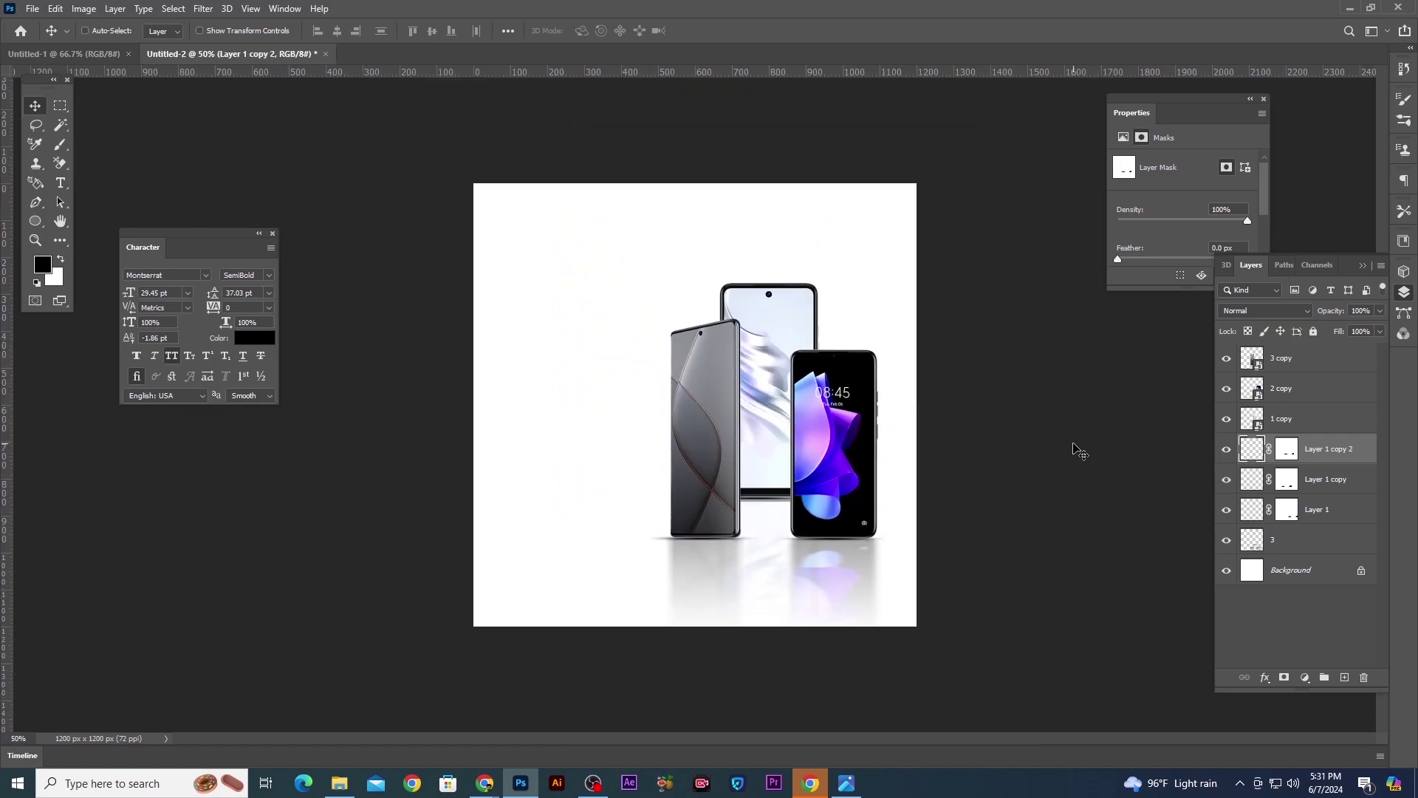
pyautogui.moveTo(618, 263); pyautogui.dragTo(904, 589)
pyautogui.hotkey('ctrl', 'g')
pyautogui.click(1227, 353)
pyautogui.click(1227, 353)
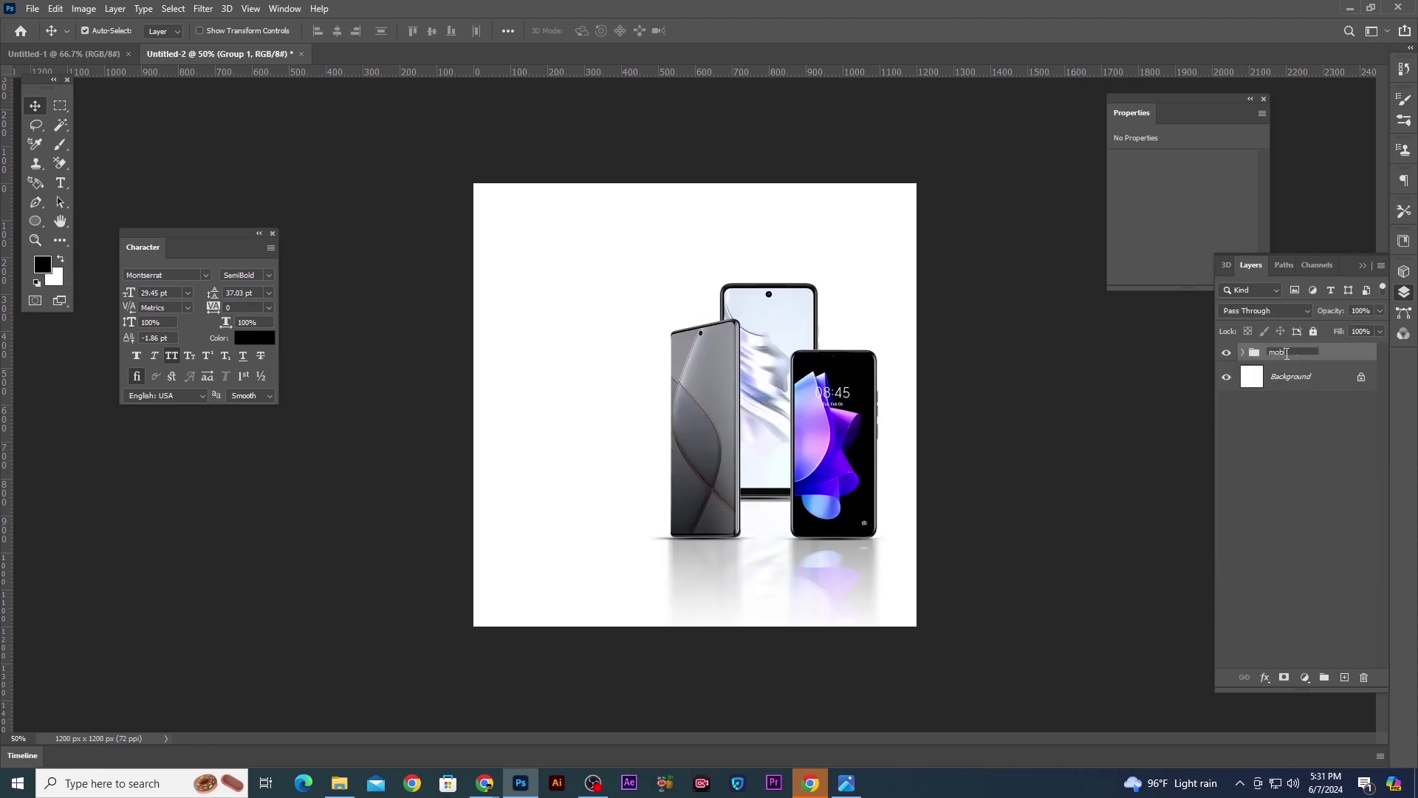
pyautogui.press('Return')
pyautogui.click(1279, 509)
# Place the purple Background image across the whole canvas and move its layer below the mobile group
pyautogui.click(1291, 362)
pyautogui.click(678, 682)
pyautogui.click(340, 782)
pyautogui.click(70, 306)
pyautogui.moveTo(502, 119); pyautogui.dragTo(575, 442)
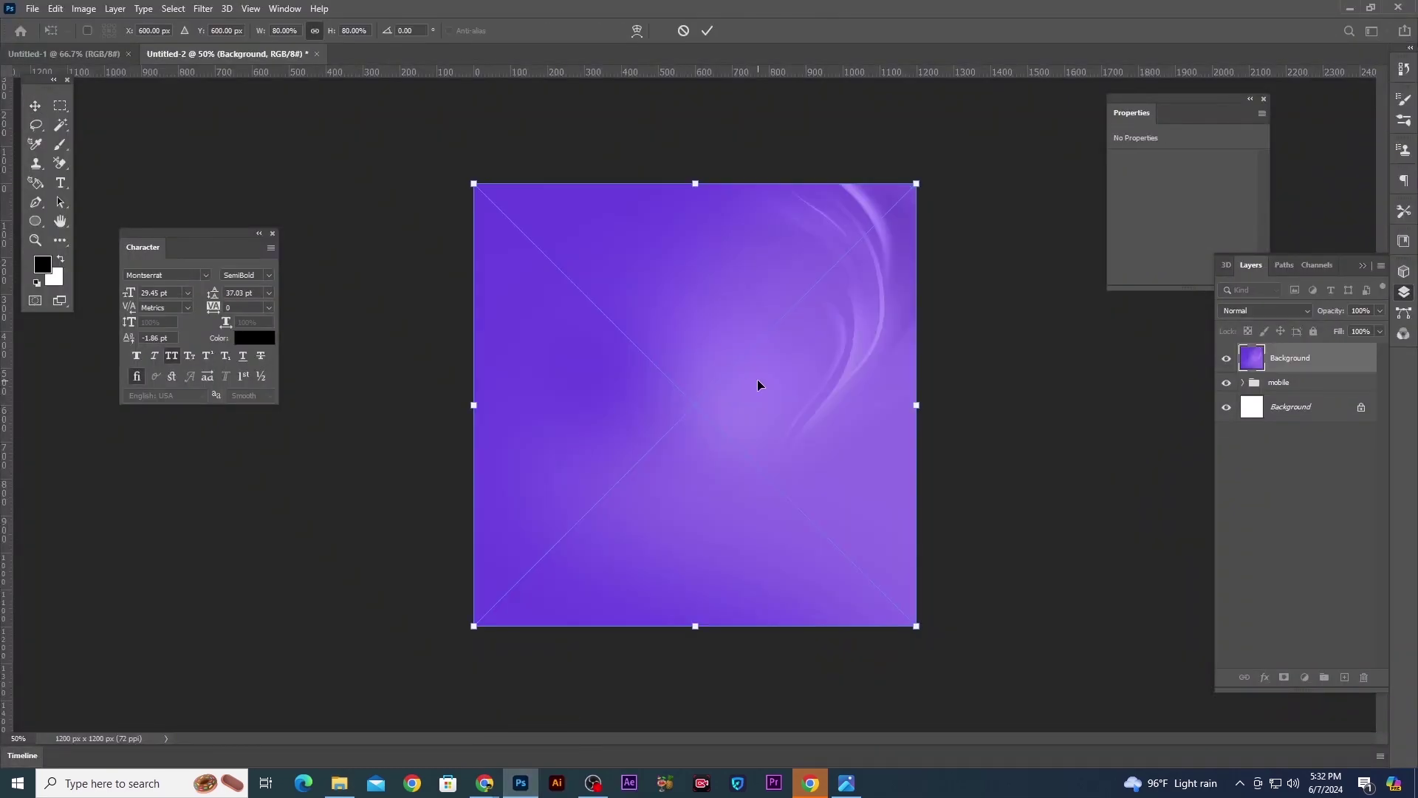
pyautogui.press('Return')
pyautogui.moveTo(1303, 367); pyautogui.dragTo(1297, 391)
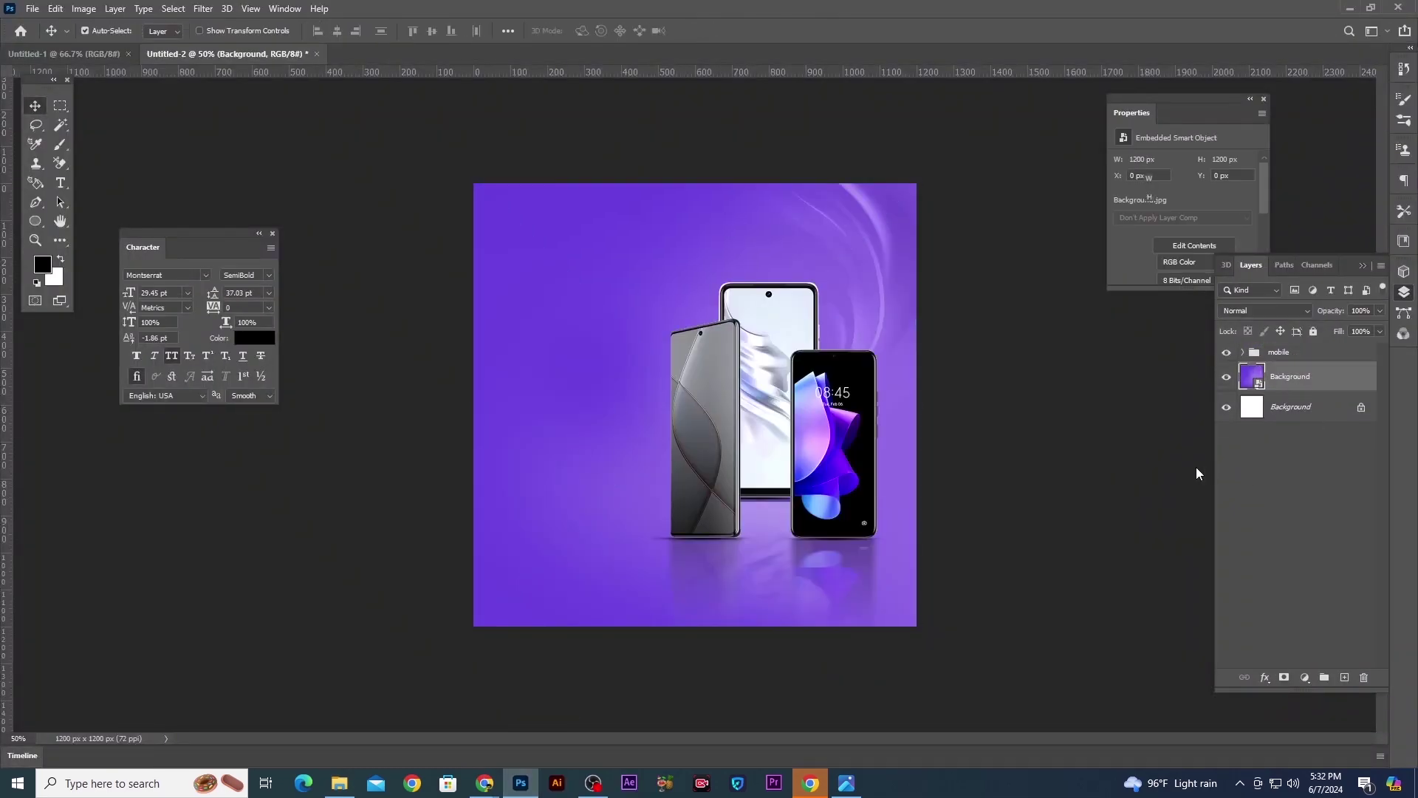
# Review how the phones, reflections and shadows look against the purple background
pyautogui.click(1131, 458)
pyautogui.hotkey('ctrl', '-')
pyautogui.hotkey('ctrl', '-')
pyautogui.hotkey('ctrl', '+')
pyautogui.hotkey('ctrl', '+')
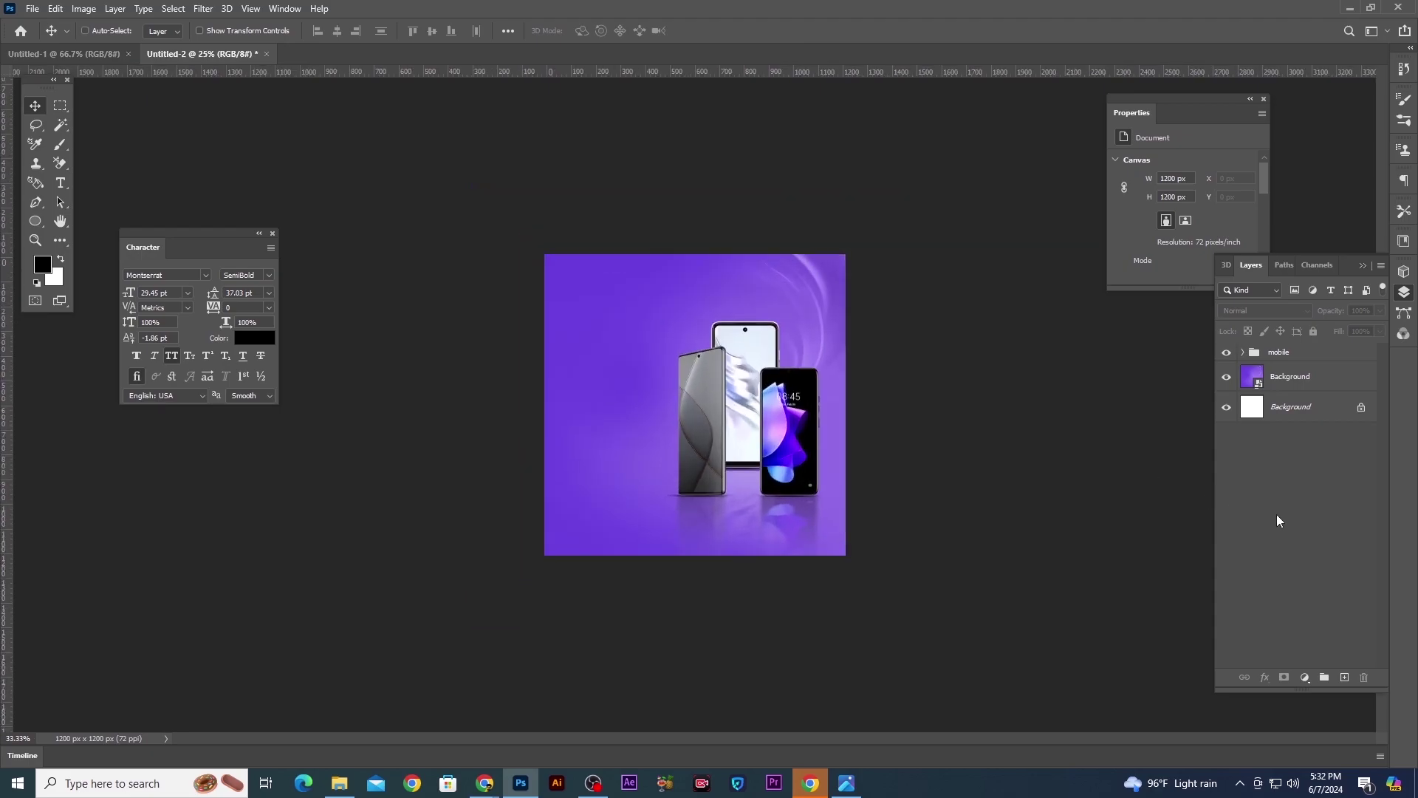
pyautogui.hotkey('ctrl', '-')
pyautogui.hotkey('ctrl', '+')
pyautogui.hotkey('ctrl', '+')
pyautogui.hotkey('ctrl', '-')
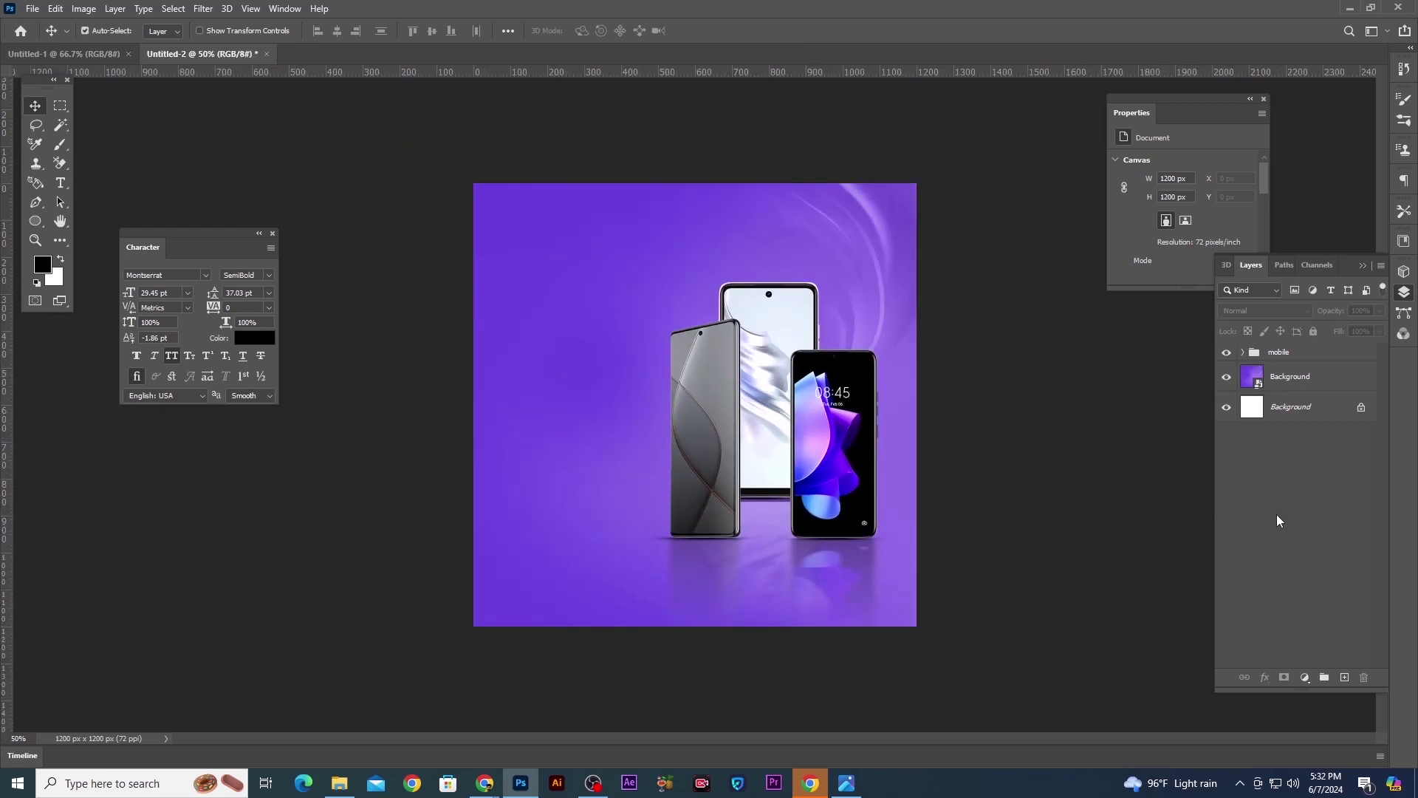
# Scale the mobile group to about 106% and nudge it down and slightly left on the canvas
pyautogui.keyDown('ctrl'); pyautogui.click(1302, 378); pyautogui.keyUp('ctrl')
pyautogui.click(1293, 354)
pyautogui.hotkey('ctrl', 't')
pyautogui.moveTo(922, 283); pyautogui.dragTo(935, 275)
pyautogui.press('Down')
pyautogui.press('Down')
pyautogui.press('Down')
pyautogui.press('Down')
pyautogui.press('Down')
pyautogui.press('Down')
pyautogui.press('Down')
pyautogui.press('Down')
pyautogui.press('Down')
pyautogui.press('Down')
pyautogui.press('Down')
pyautogui.press('Down')
pyautogui.press('Down')
pyautogui.press('Down')
pyautogui.press('Down')
pyautogui.press('Down')
pyautogui.press('Down')
pyautogui.press('Down')
pyautogui.press('Down')
pyautogui.press('Down')
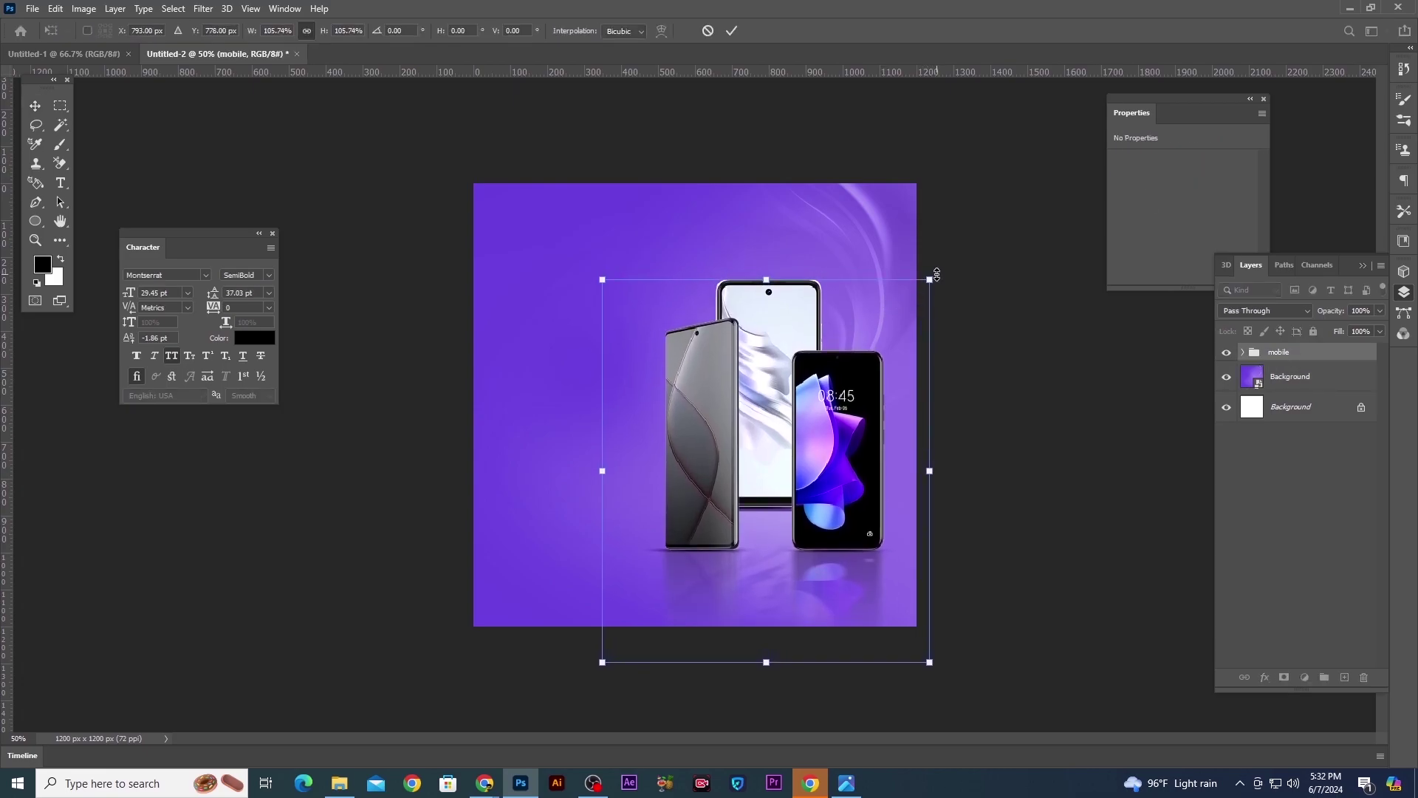
pyautogui.press('Left')
pyautogui.press('Left')
pyautogui.press('Left')
pyautogui.press('Left')
pyautogui.press('Left')
pyautogui.press('Left')
pyautogui.press('Left')
pyautogui.press('Left')
pyautogui.press('Left')
pyautogui.press('Left')
pyautogui.press('Left')
pyautogui.press('Left')
pyautogui.press('Return')
pyautogui.click(1285, 499)
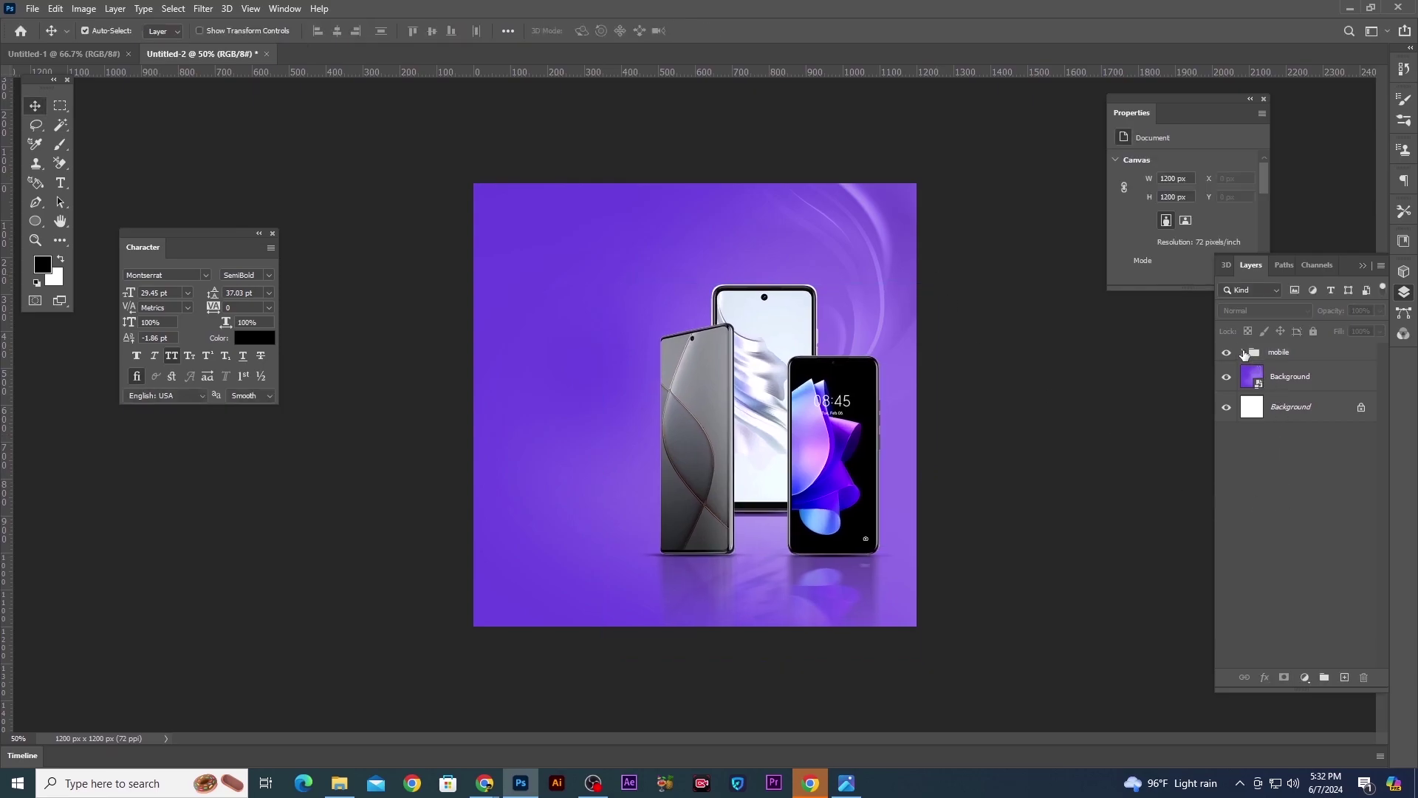
# Duplicate the three phone layers, merge the copies into one layer and move it above the mobile group
pyautogui.click(1245, 352)
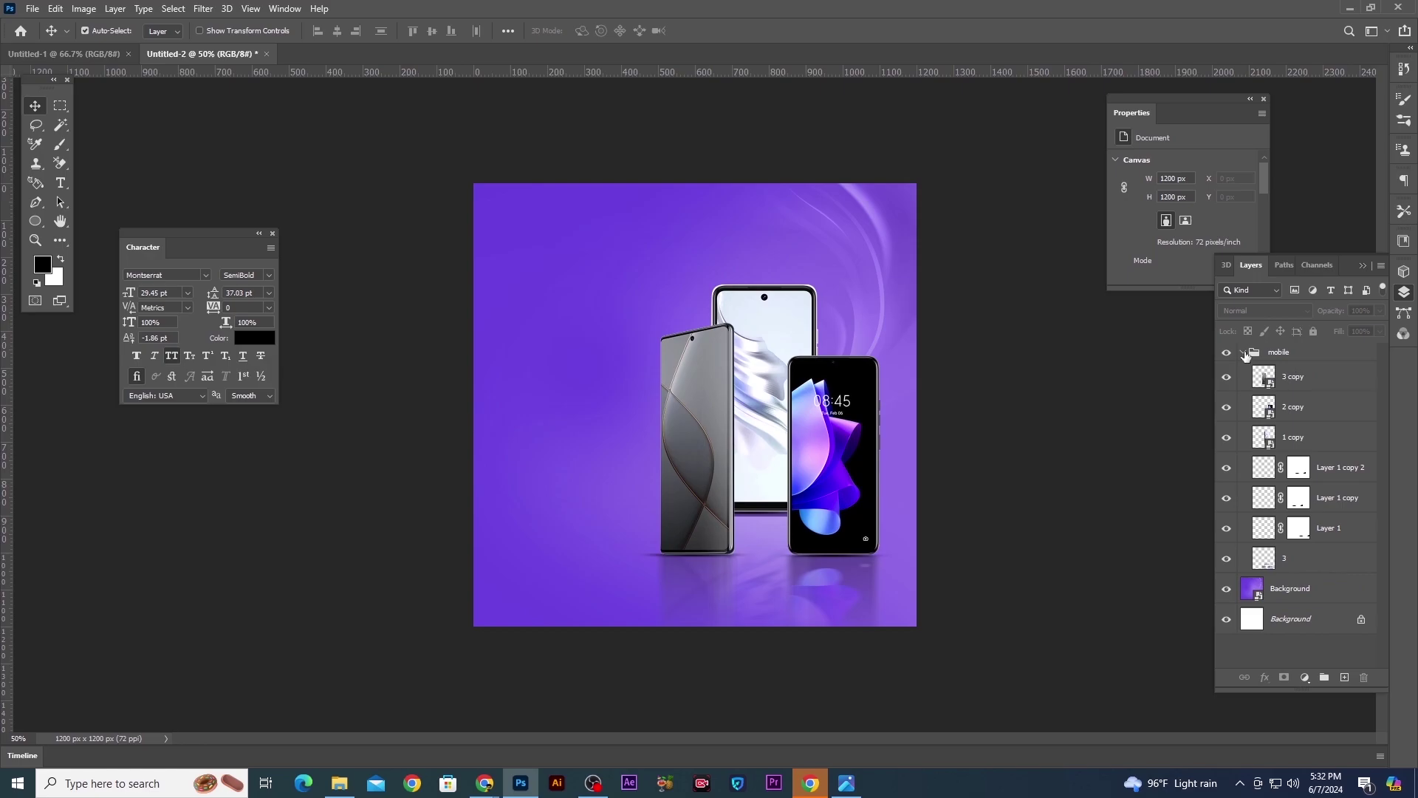
pyautogui.click(1294, 377)
pyautogui.keyDown('shift'); pyautogui.click(1296, 408); pyautogui.keyUp('shift')
pyautogui.keyDown('shift'); pyautogui.click(1300, 439); pyautogui.keyUp('shift')
pyautogui.hotkey('ctrl', 'j')
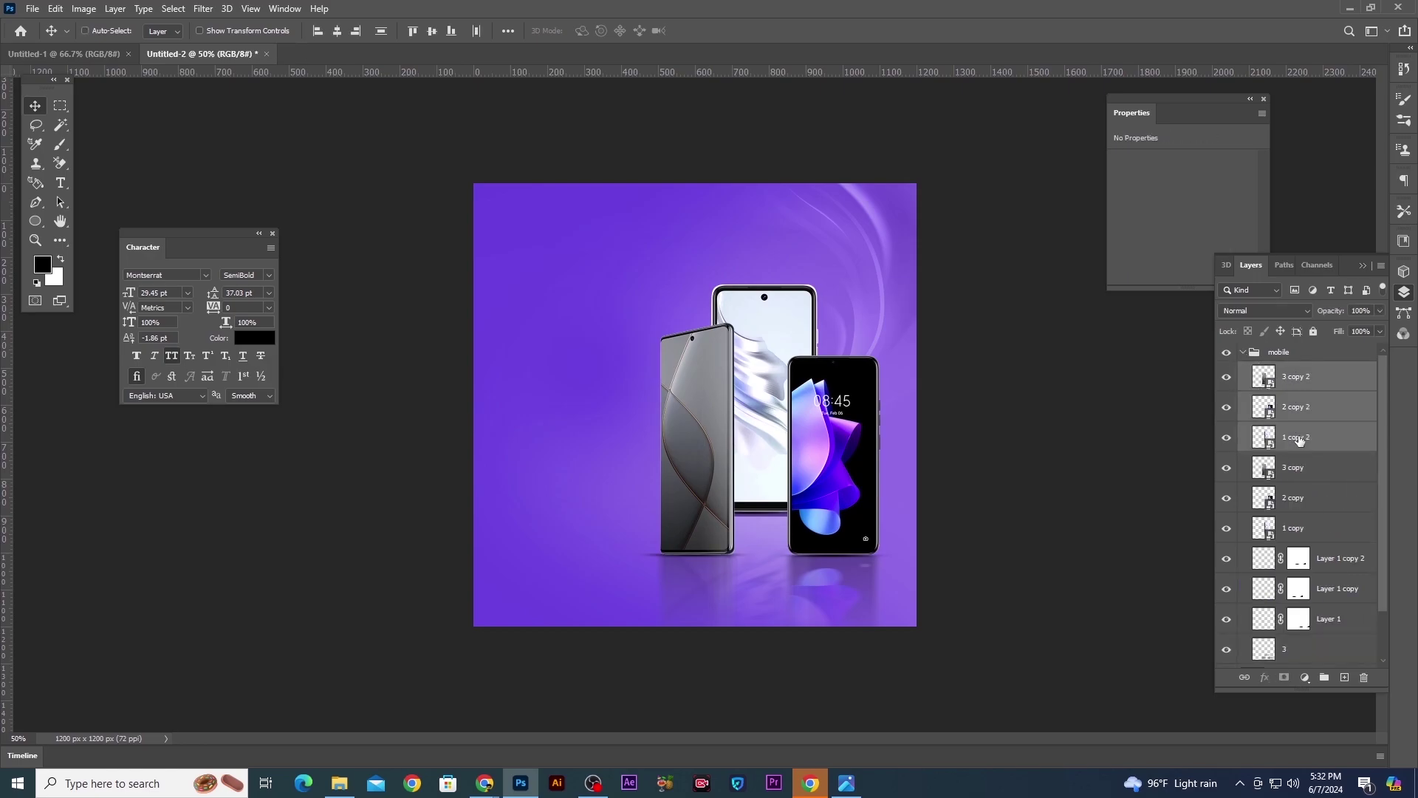
pyautogui.hotkey('ctrl', 'e')
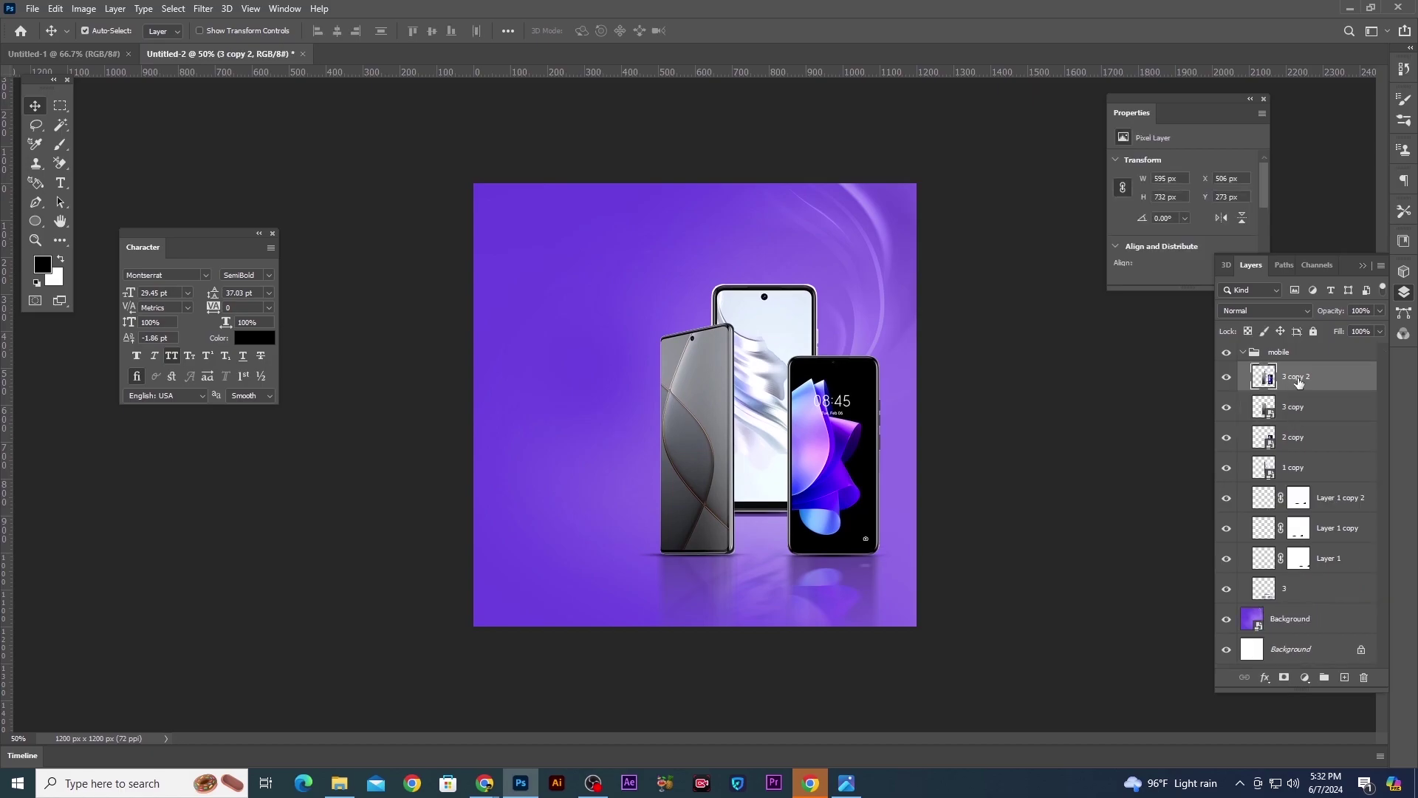
pyautogui.hotkey('ctrl', ']')
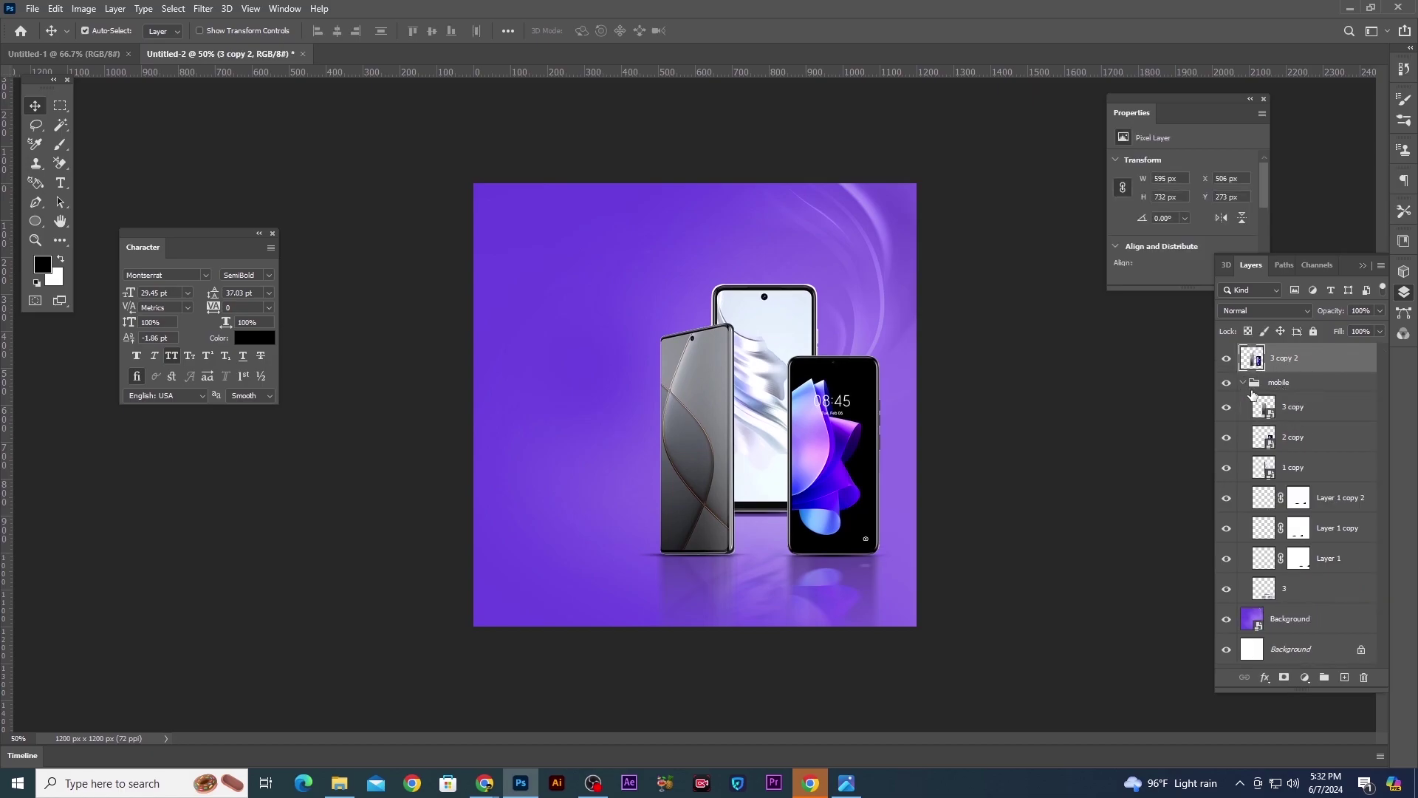
pyautogui.click(1245, 382)
pyautogui.hotkey('ctrl', 'l')
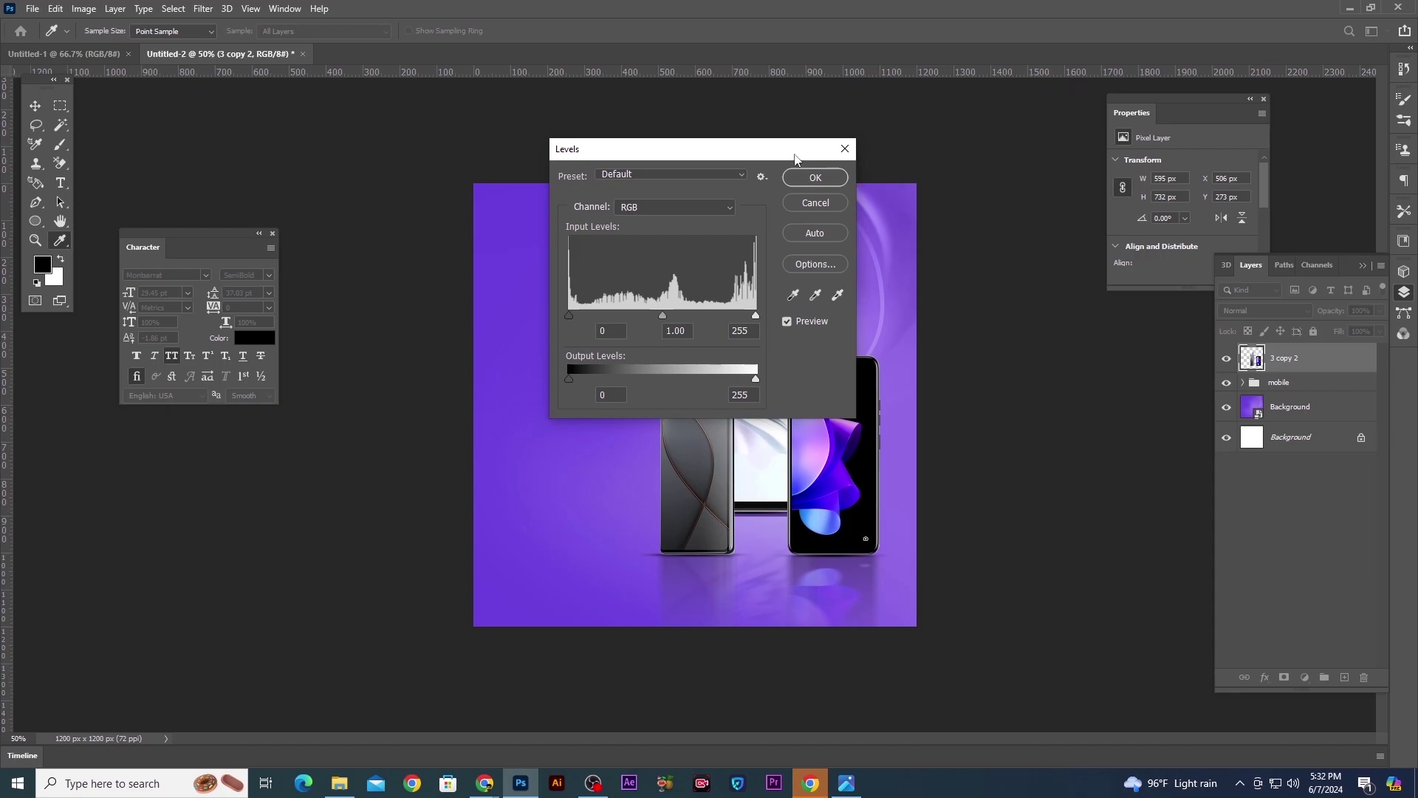
pyautogui.moveTo(796, 161); pyautogui.dragTo(566, 216)
pyautogui.click(587, 265)
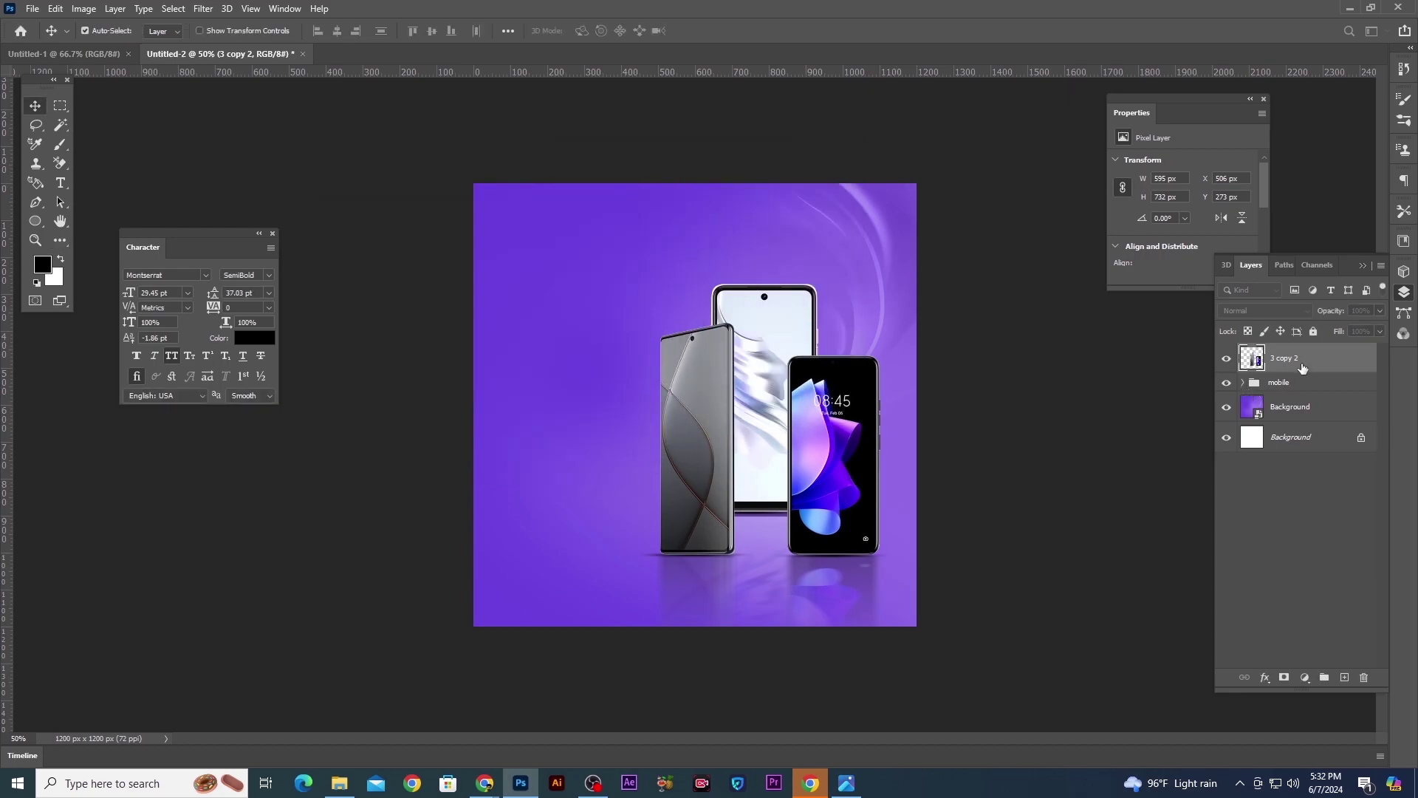
# Set the merged phone layer to Screen blending and lower its opacity to 17%
pyautogui.click(1265, 310)
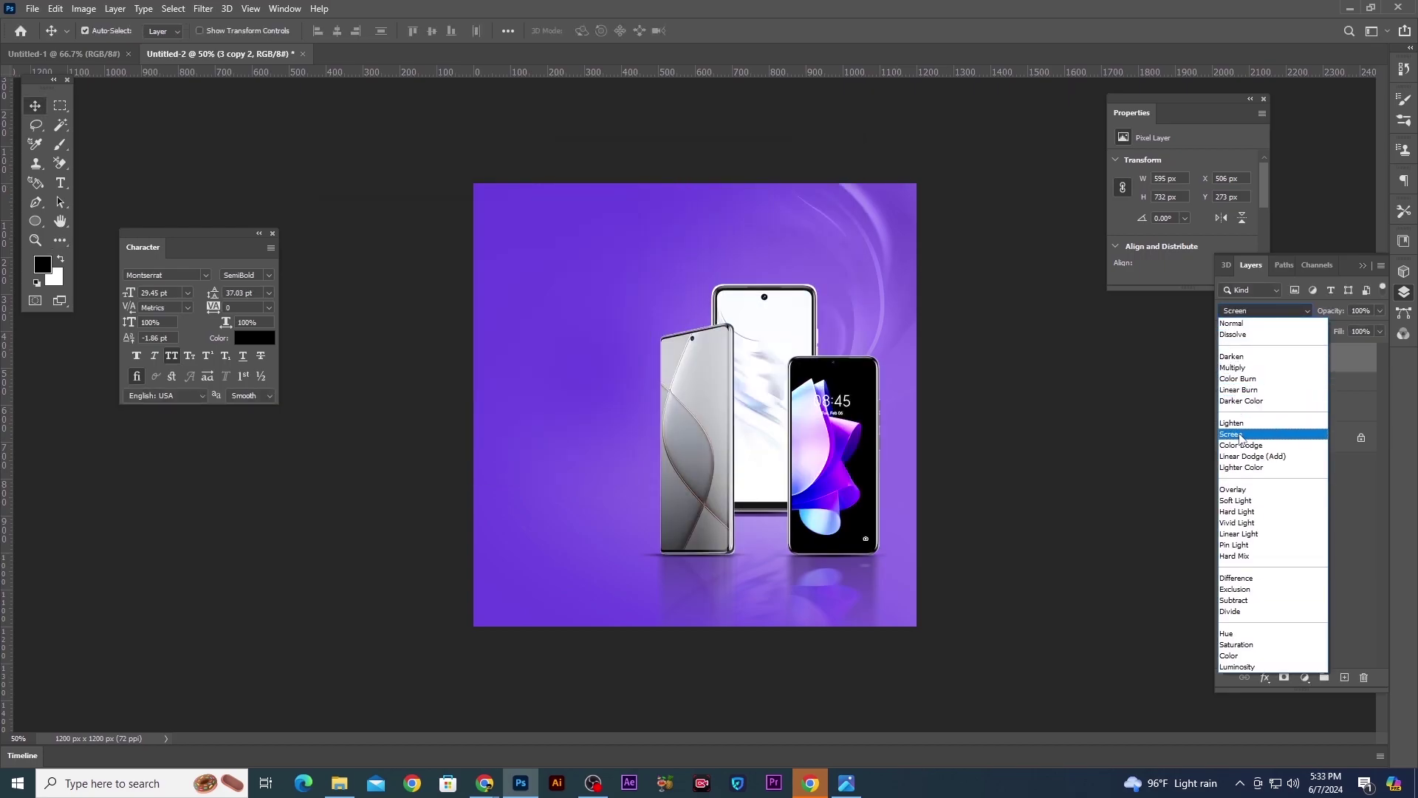
pyautogui.click(1241, 434)
pyautogui.click(1380, 311)
pyautogui.moveTo(1325, 334); pyautogui.dragTo(1322, 332)
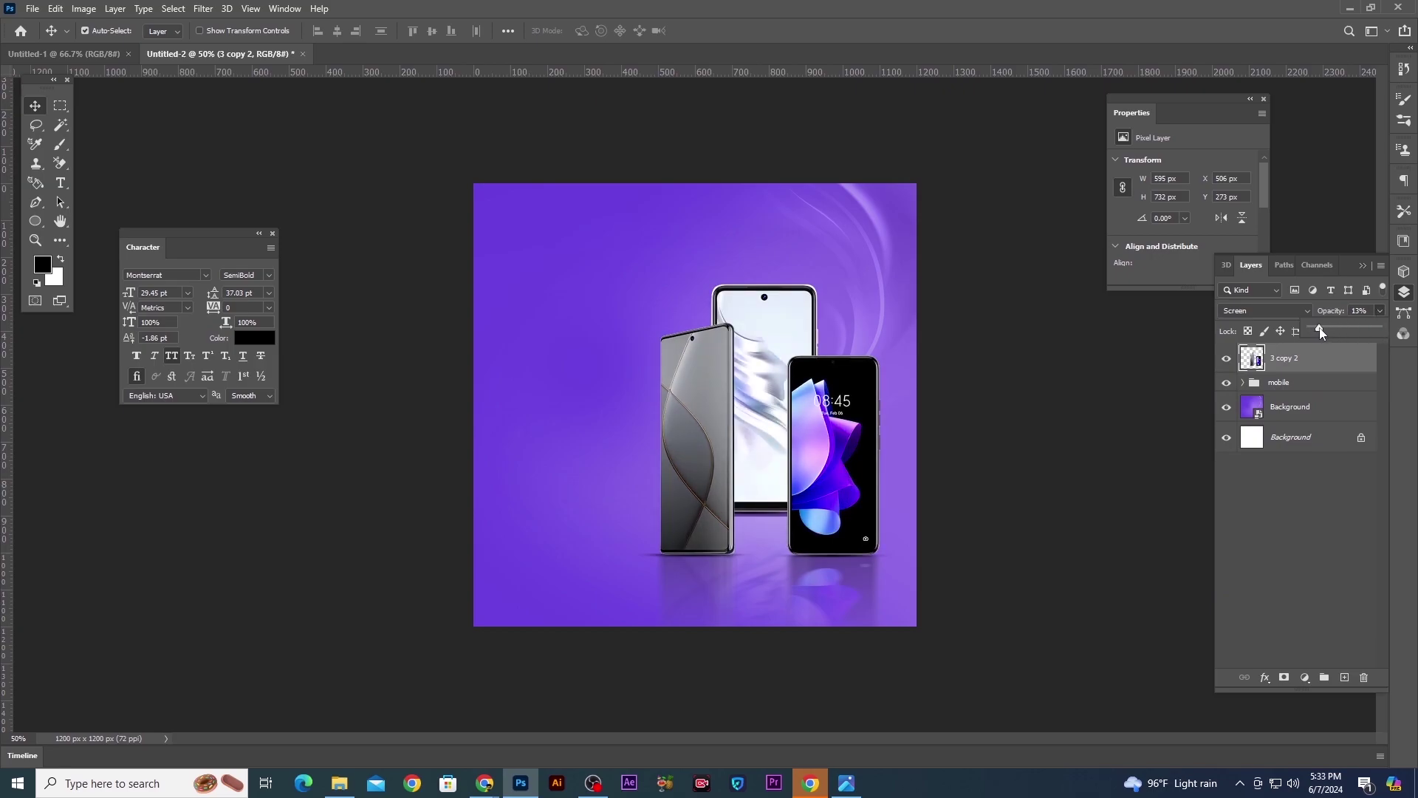
pyautogui.click(1282, 512)
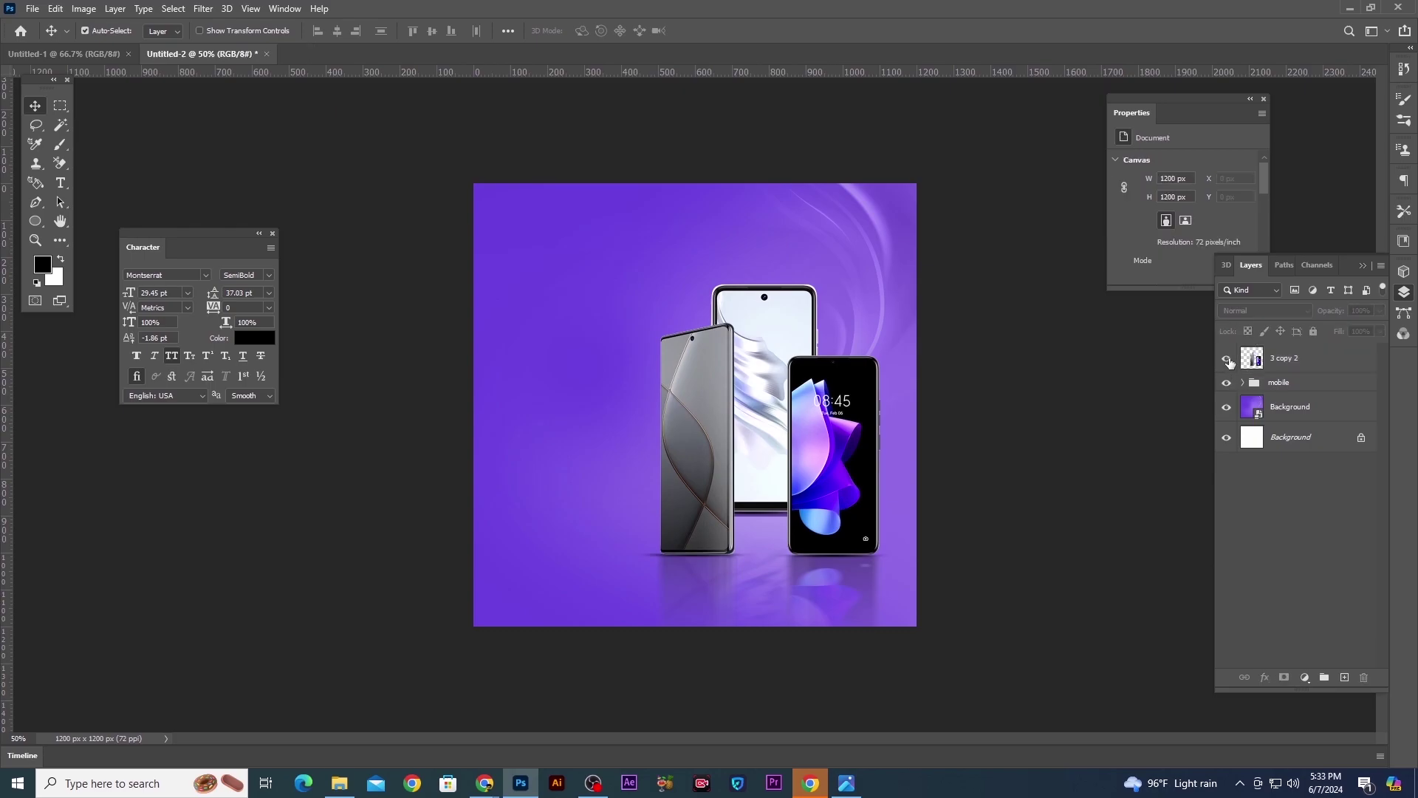
pyautogui.click(1351, 358)
pyautogui.click(1380, 310)
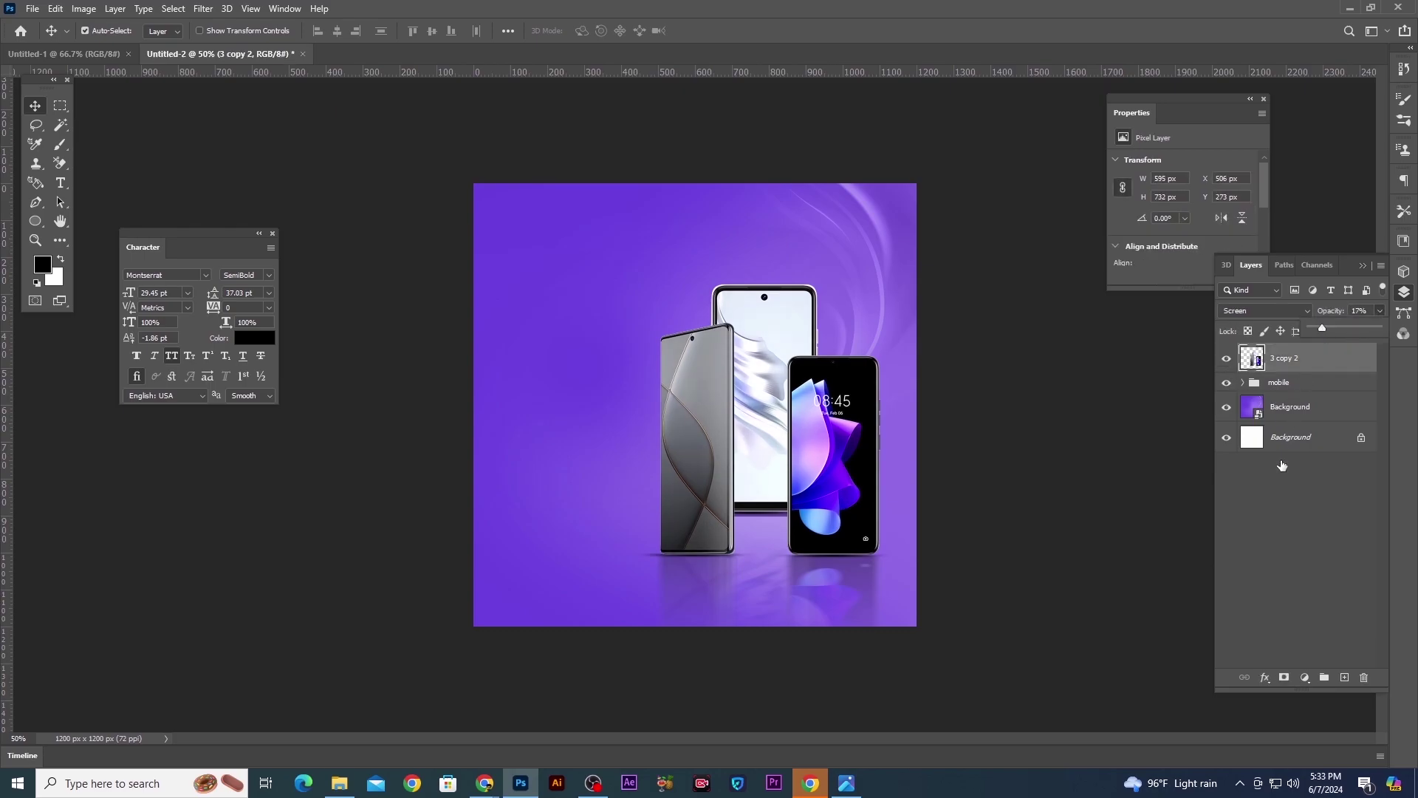
# Examine the brightened phones up close and within the overall composition
pyautogui.click(1268, 498)
pyautogui.hotkey('ctrl', '+')
pyautogui.hotkey('ctrl', '+')
pyautogui.hotkey('ctrl', '-')
pyautogui.hotkey('ctrl', '-')
pyautogui.hotkey('ctrl', '+')
pyautogui.hotkey('ctrl', '-')
pyautogui.hotkey('ctrl', '+')
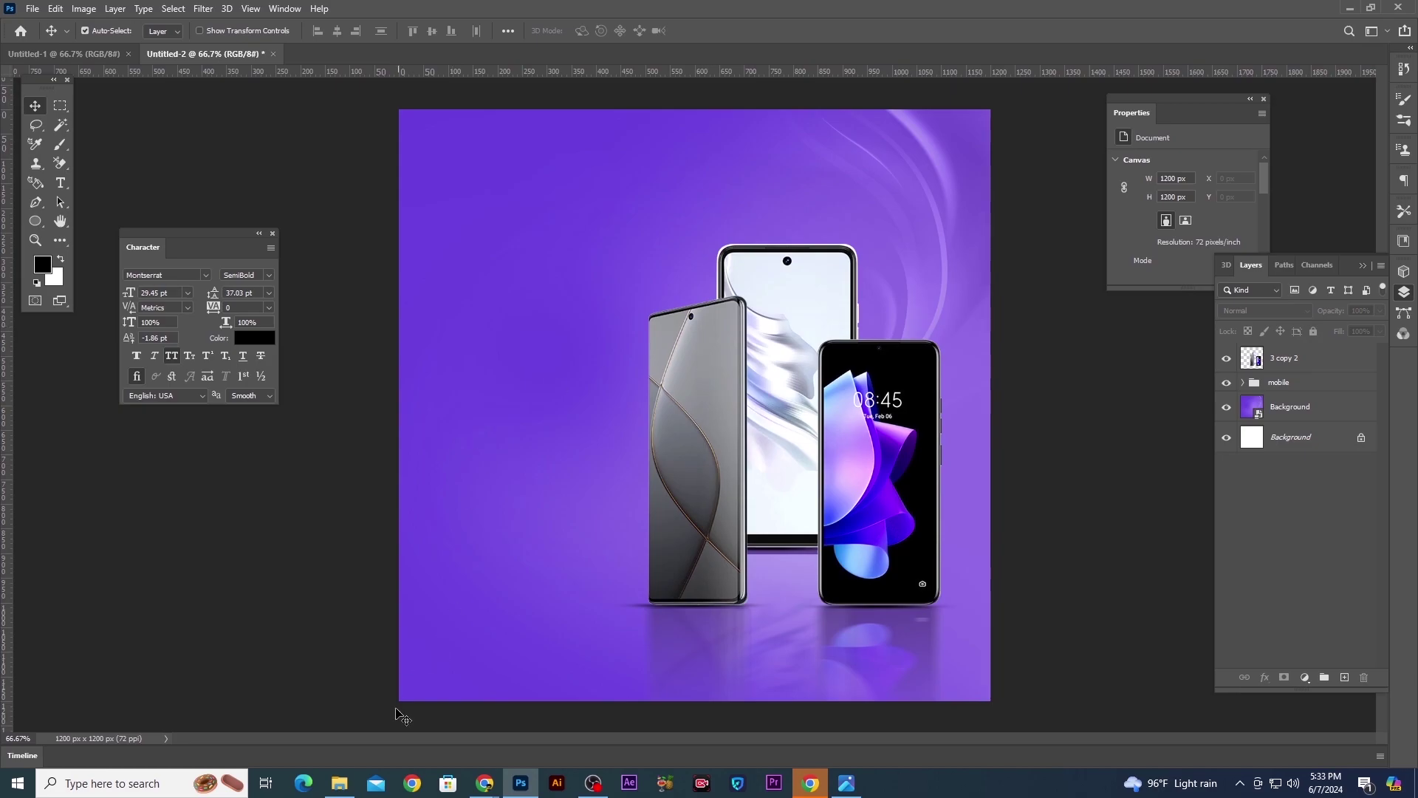
pyautogui.moveTo(340, 782)
pyautogui.click(339, 721)
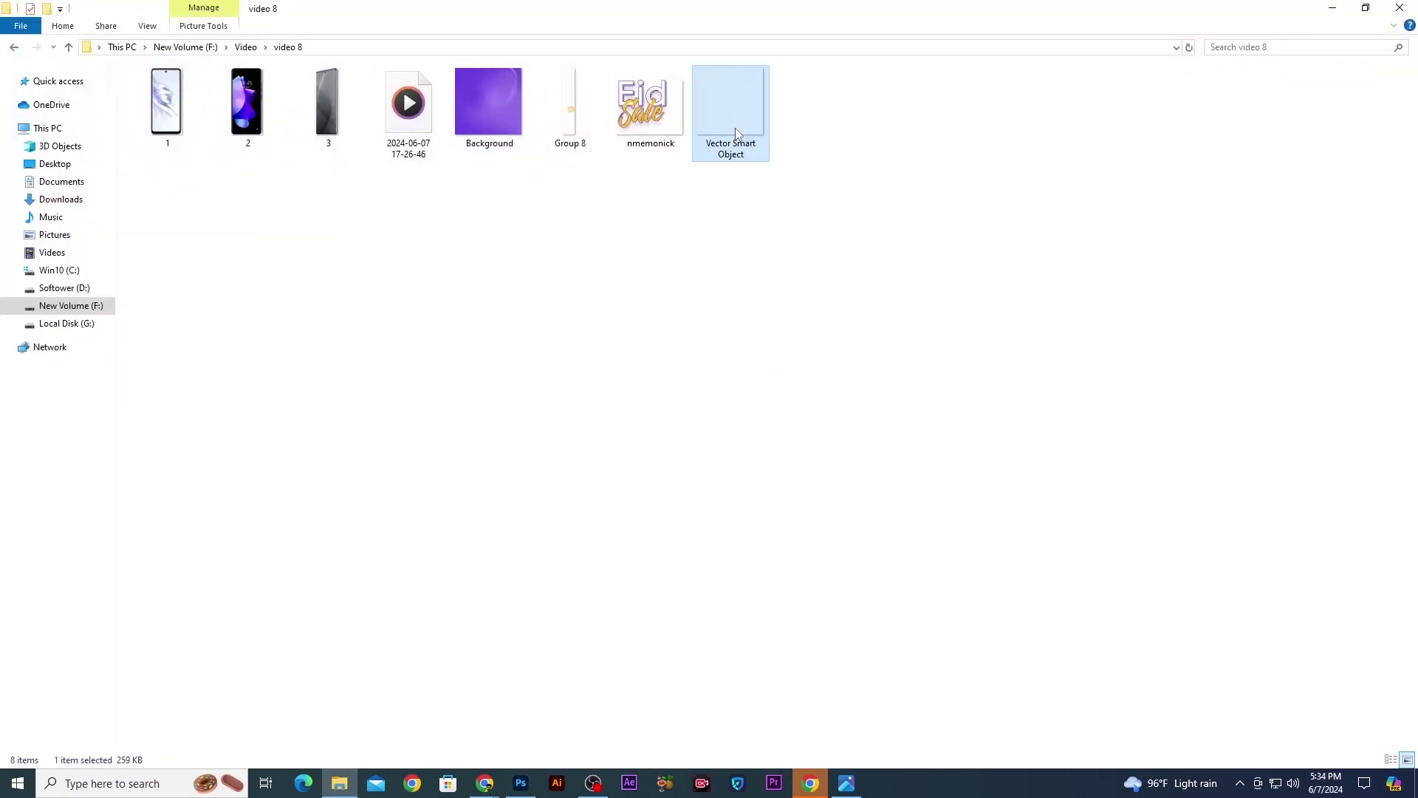
pyautogui.moveTo(736, 130); pyautogui.dragTo(579, 708)
pyautogui.click(754, 488)
pyautogui.click(727, 141)
pyautogui.click(521, 784)
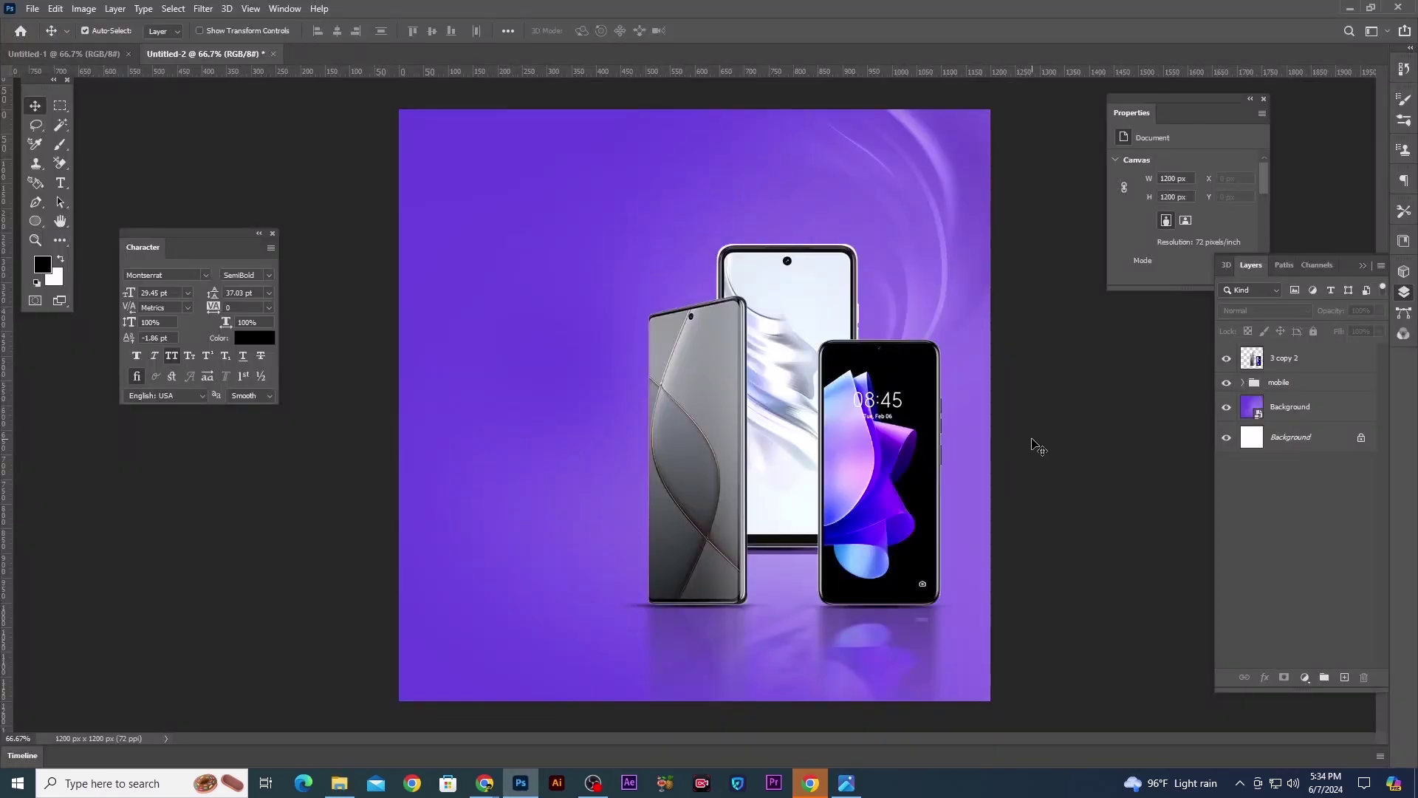
# Place the Vector Smart Object pattern over the full canvas and move its layer directly beneath the mobile group
pyautogui.click(353, 782)
pyautogui.moveTo(719, 141); pyautogui.dragTo(630, 405)
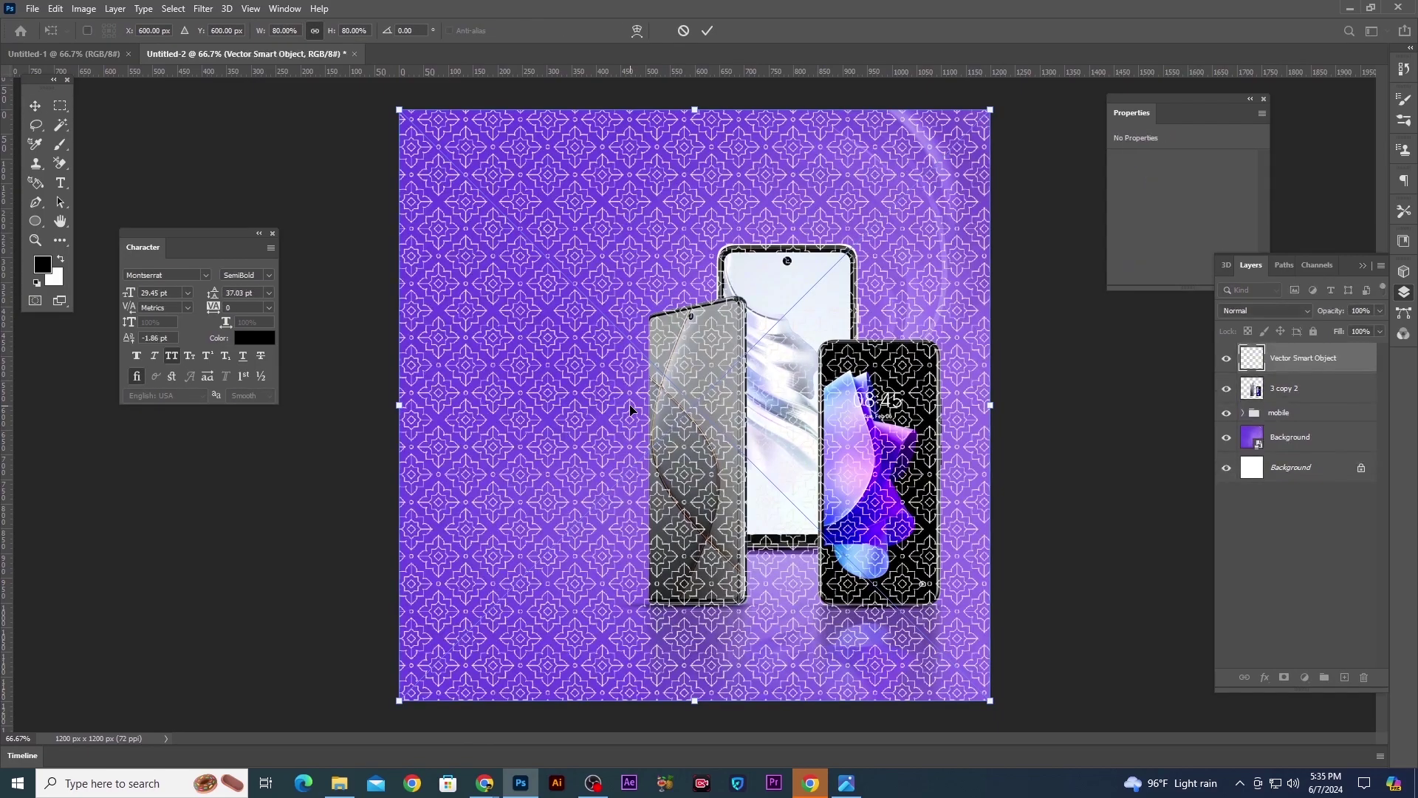
pyautogui.press('Return')
pyautogui.moveTo(1307, 362); pyautogui.dragTo(1305, 425)
# Fade the pattern layer, trying 10% and 5% opacity before setting it to 6%
pyautogui.click(1367, 310)
pyautogui.write('10')
pyautogui.press('Return')
pyautogui.click(1289, 533)
pyautogui.click(1330, 407)
pyautogui.click(1333, 310)
pyautogui.write('5')
pyautogui.press('Return')
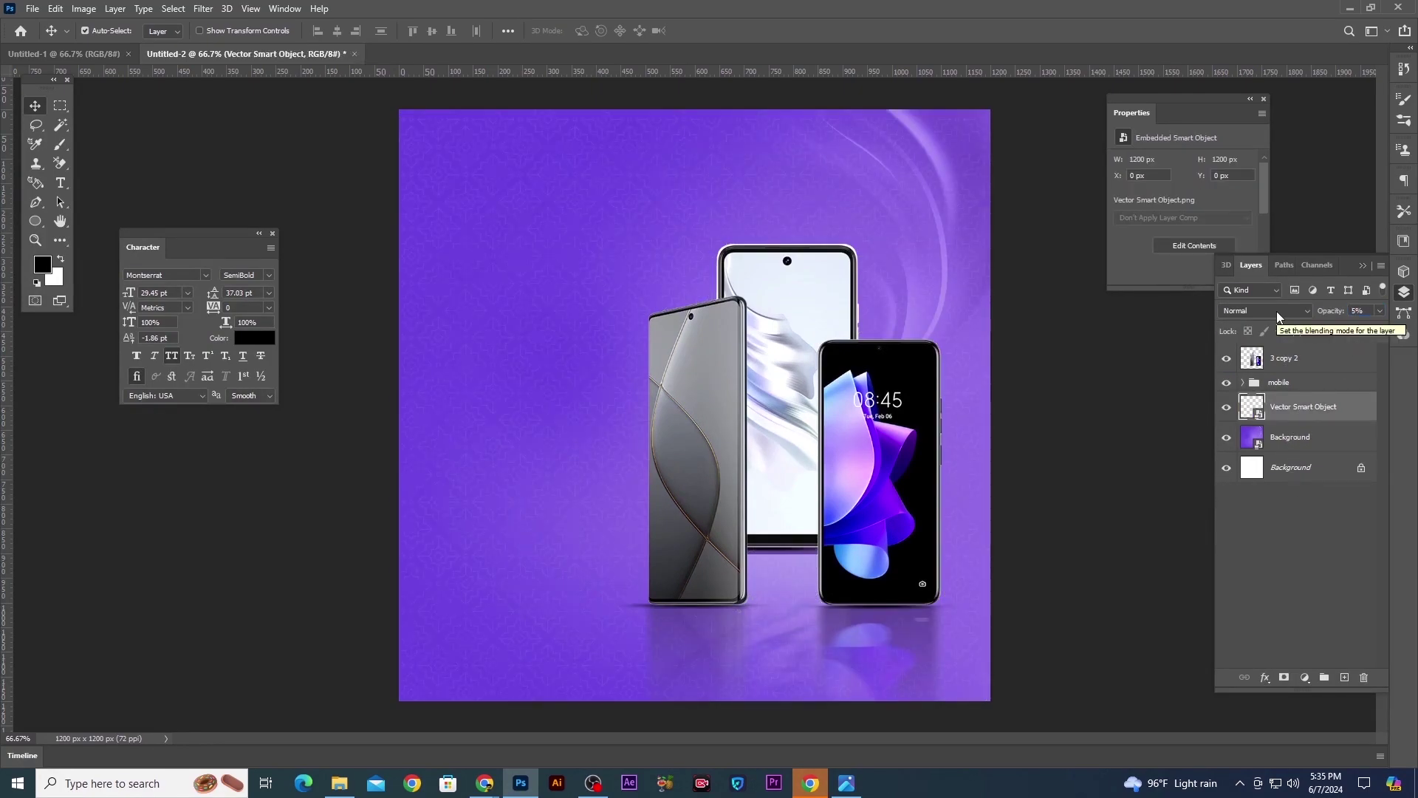
pyautogui.click(1287, 523)
pyautogui.click(1302, 407)
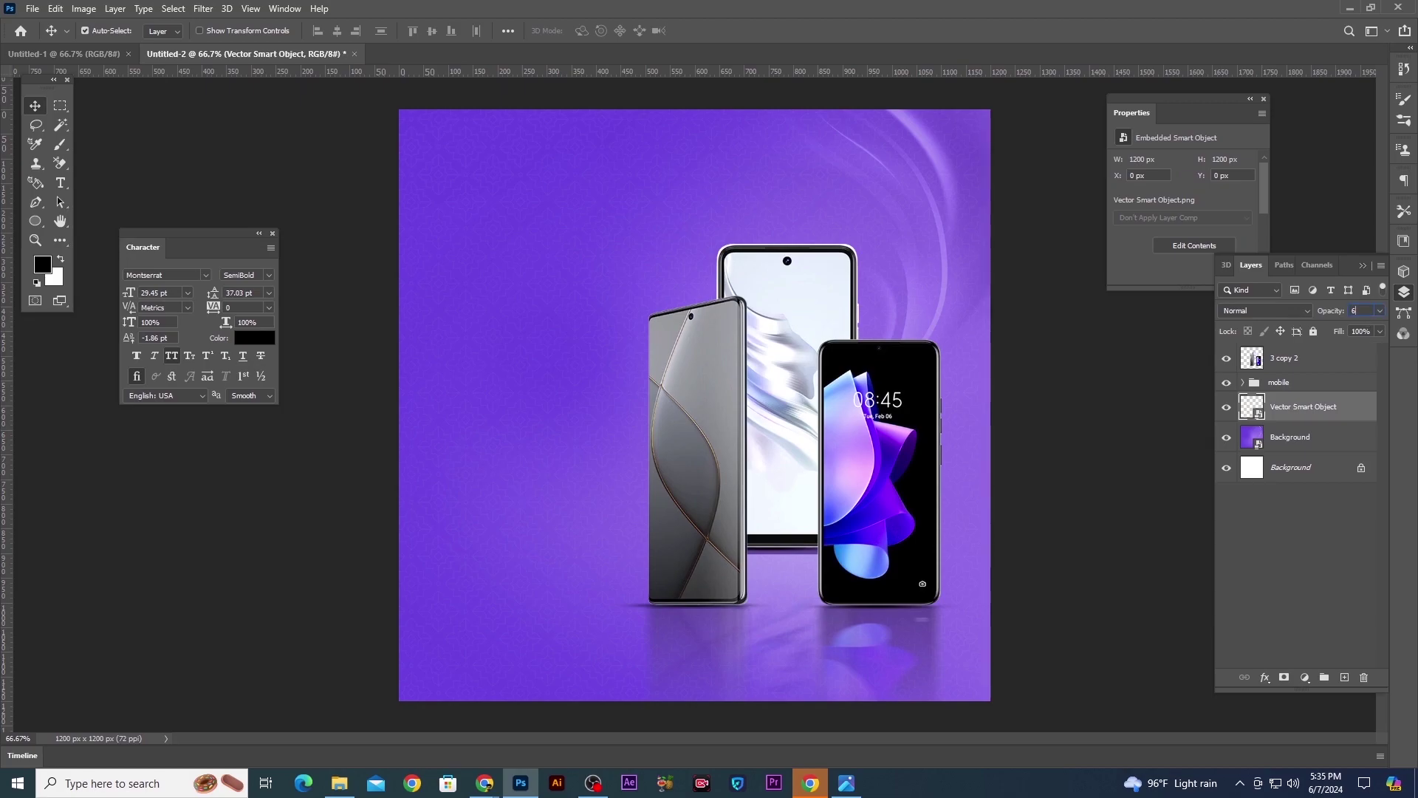
pyautogui.click(1283, 521)
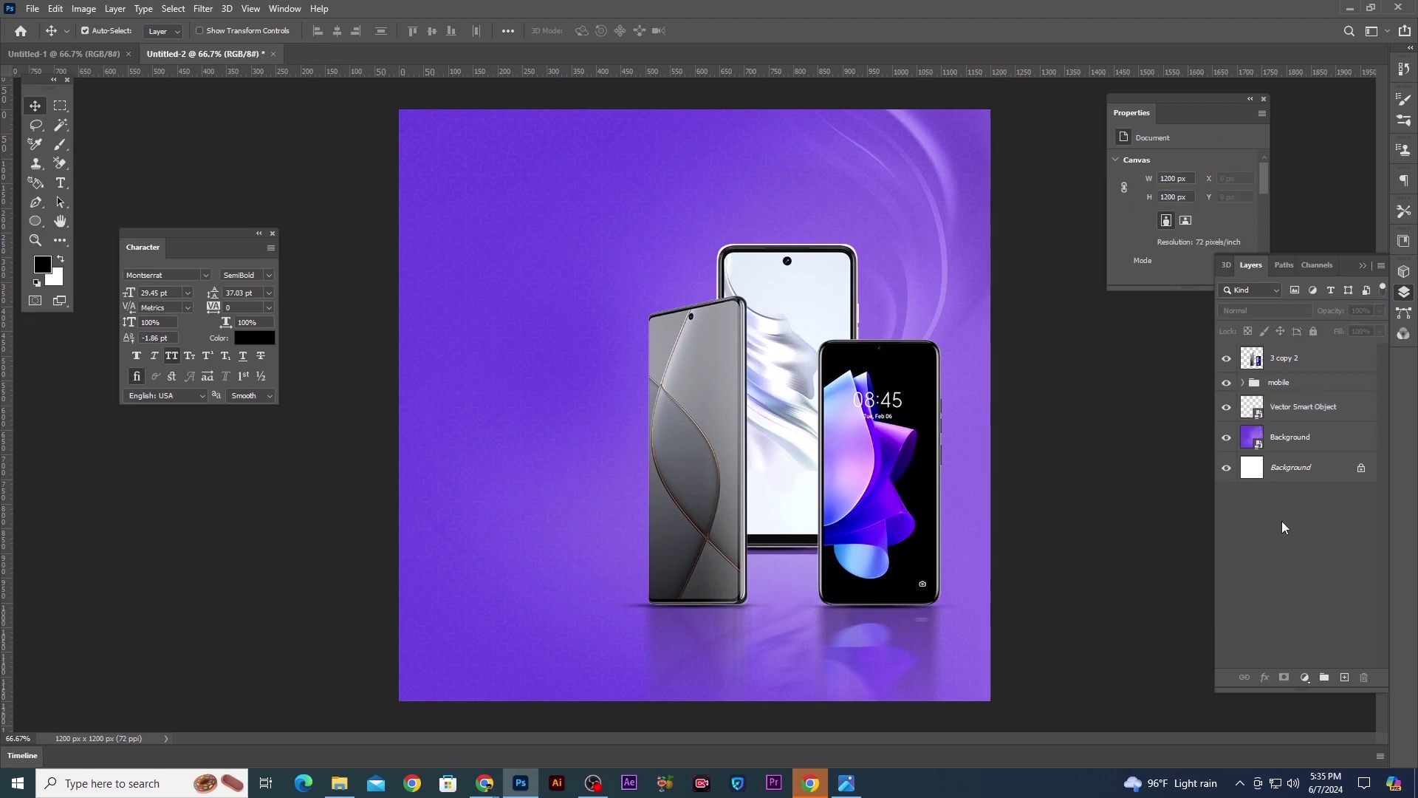
# Place the nmemonick Eid Sale title, shrink it to about 286 × 236 px and position it in the canvas's upper-left area
pyautogui.hotkey('ctrl', '-')
pyautogui.hotkey('ctrl', '+')
pyautogui.click(340, 783)
pyautogui.moveTo(651, 111); pyautogui.dragTo(566, 333)
pyautogui.moveTo(703, 393); pyautogui.dragTo(549, 246)
pyautogui.moveTo(621, 196)
pyautogui.mouseDown()
pyautogui.moveTo(544, 237)
pyautogui.moveTo(601, 199)
pyautogui.mouseUp()
pyautogui.press('Return')
pyautogui.hotkey('ctrl', '-')
pyautogui.hotkey('ctrl', '+')
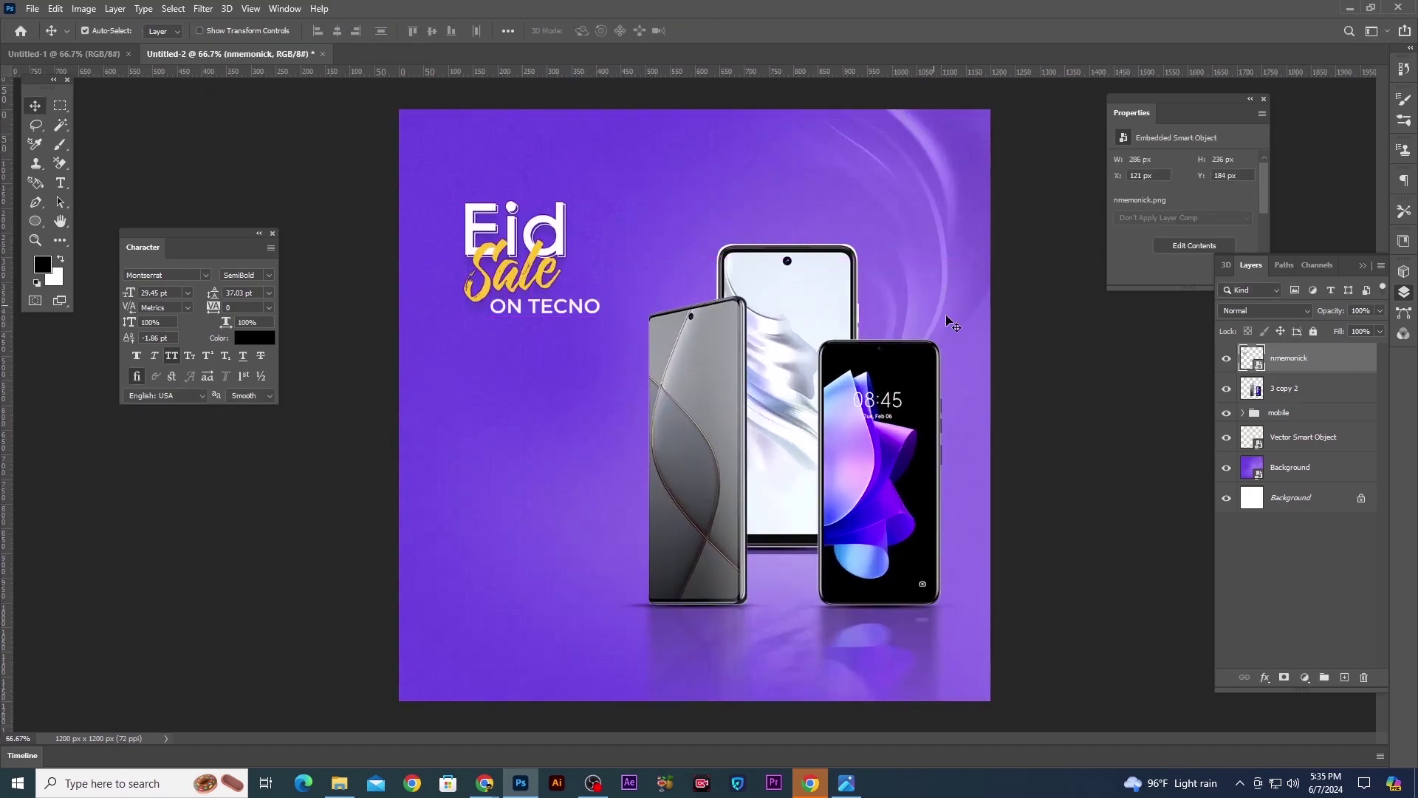
pyautogui.click(1045, 334)
pyautogui.hotkey('ctrl', '-')
pyautogui.hotkey('ctrl', '+')
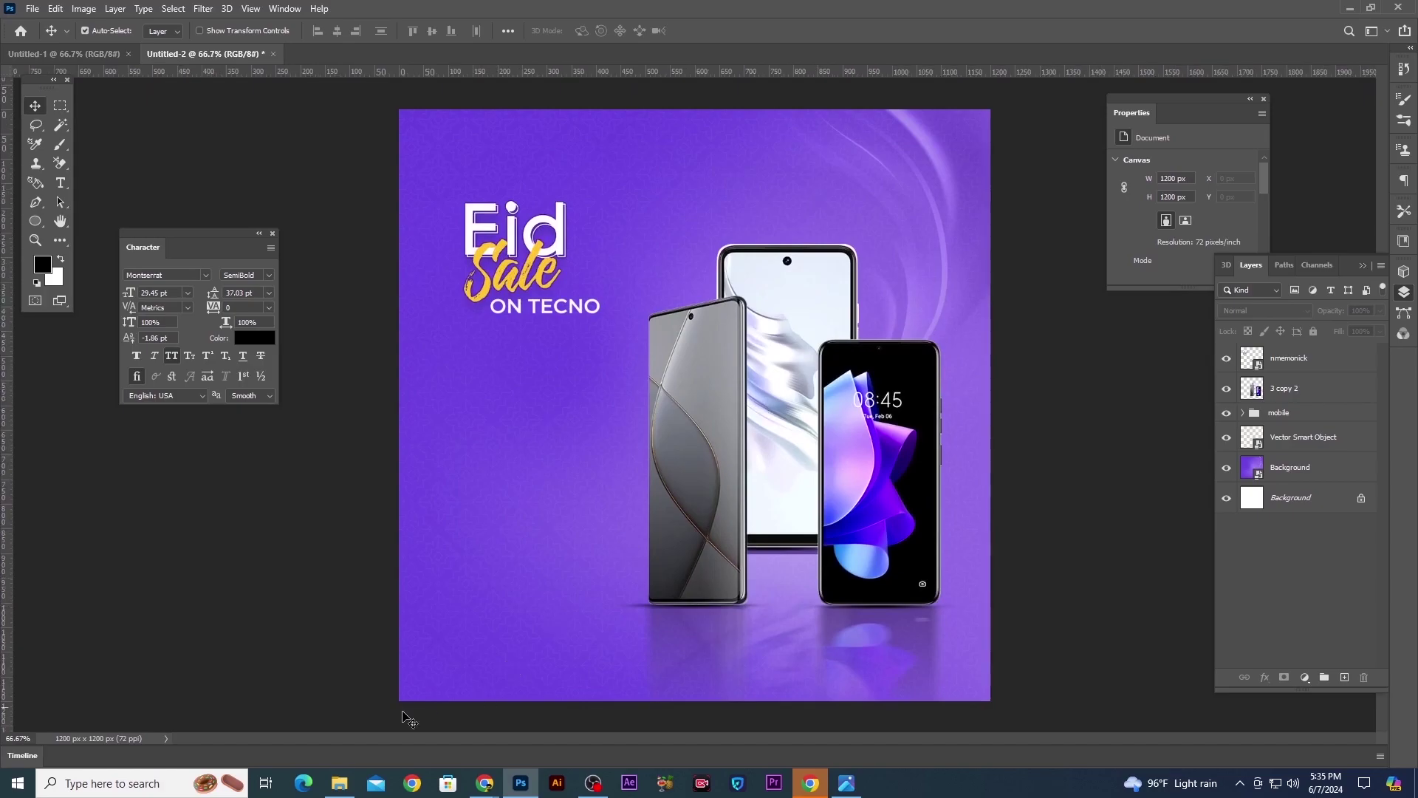
# Place the Group 8 lantern ornament, shrink it and hang it from the canvas's top edge beside the Eid title
pyautogui.click(342, 785)
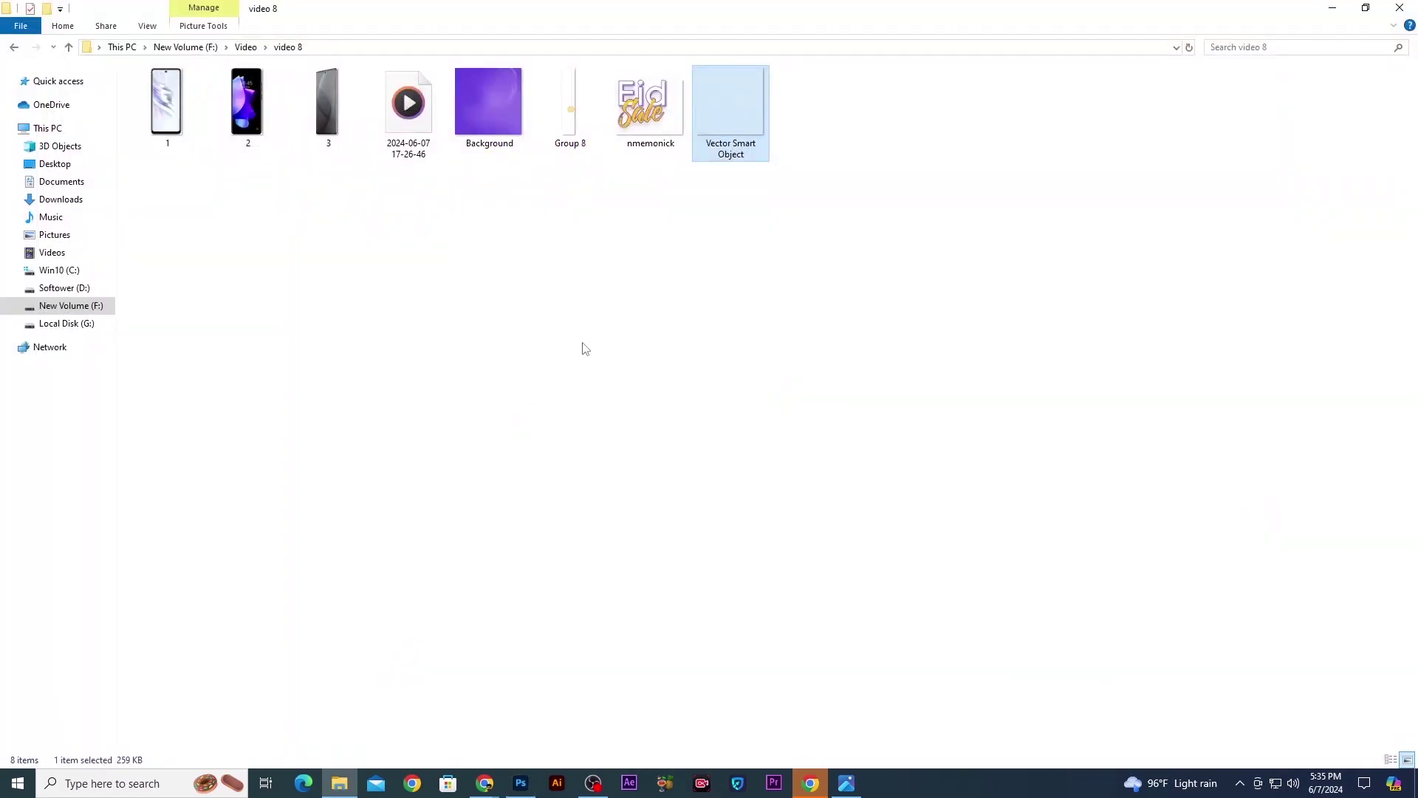
pyautogui.moveTo(592, 117); pyautogui.dragTo(647, 468)
pyautogui.moveTo(712, 421); pyautogui.dragTo(588, 246)
pyautogui.moveTo(601, 142); pyautogui.dragTo(611, 125)
pyautogui.moveTo(595, 224); pyautogui.dragTo(599, 206)
pyautogui.press('Return')
pyautogui.click(329, 503)
pyautogui.hotkey('ctrl', '-')
pyautogui.hotkey('ctrl', '-')
pyautogui.hotkey('ctrl', '-')
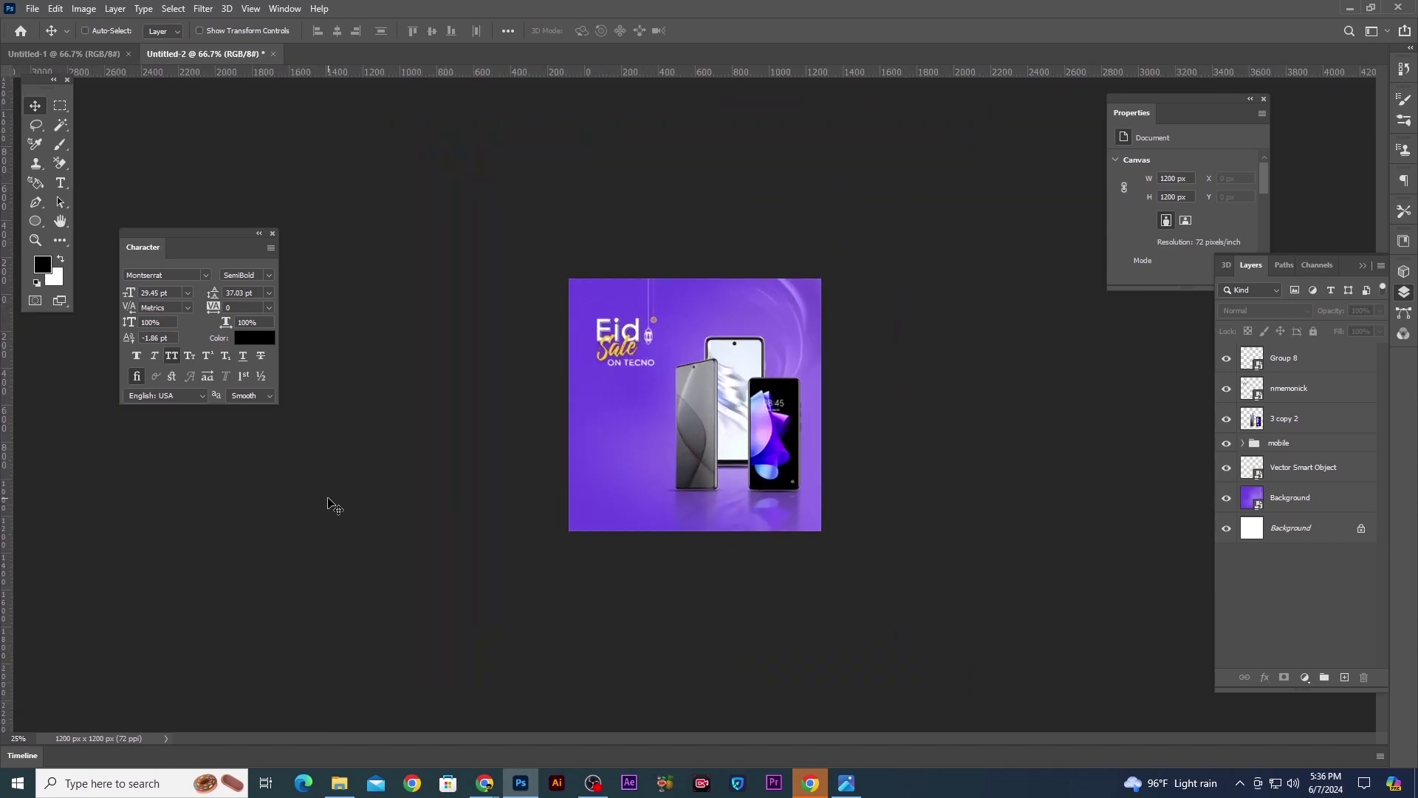
pyautogui.hotkey('ctrl', '+')
pyautogui.hotkey('ctrl', '+')
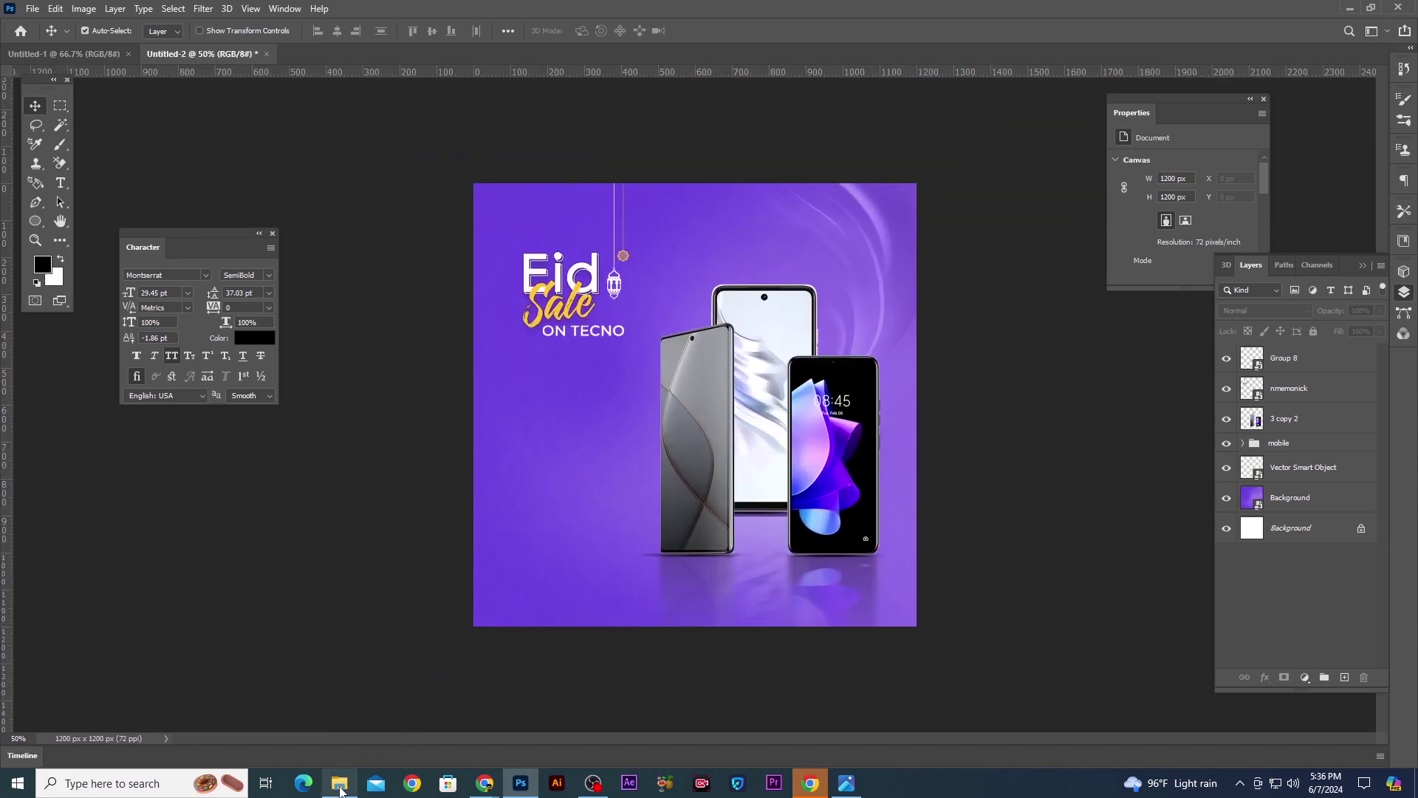
# Place the MixKit-Card 3 logo from the desktop and shrink it to about 146 × 93 px above the Eid title
pyautogui.click(340, 784)
pyautogui.press('super+d')
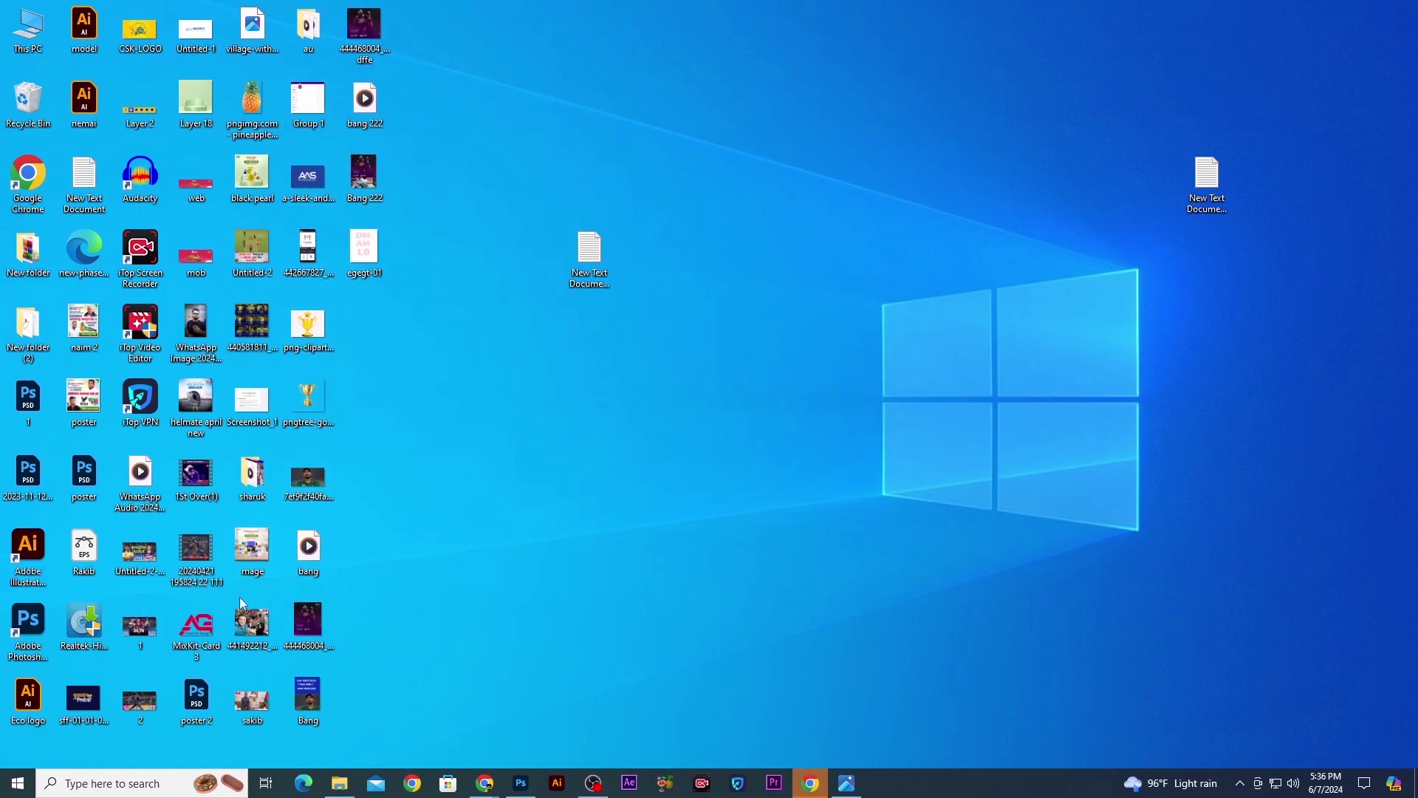
pyautogui.moveTo(220, 637); pyautogui.dragTo(357, 644)
pyautogui.moveTo(521, 783); pyautogui.dragTo(584, 446)
pyautogui.moveTo(798, 337); pyautogui.dragTo(563, 212)
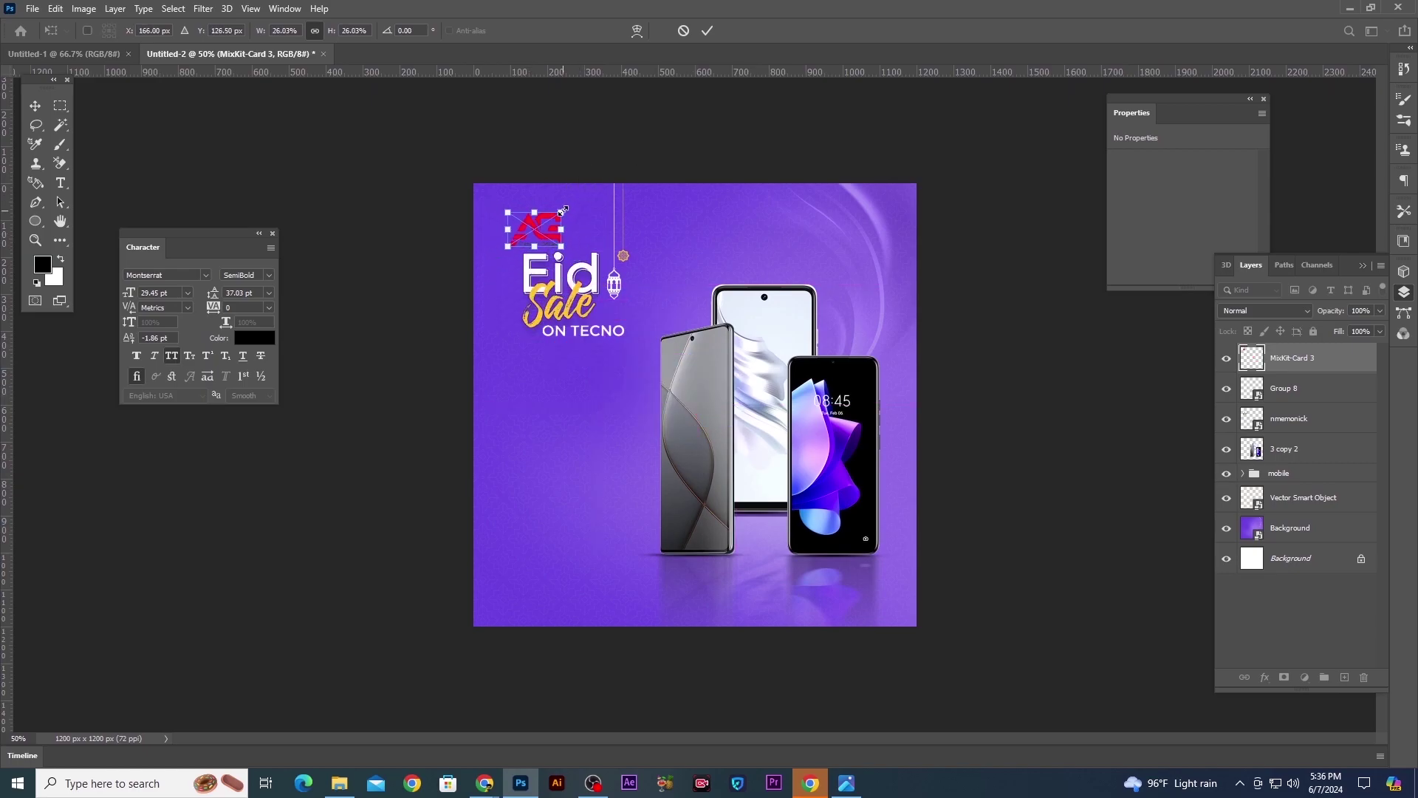
pyautogui.press('Return')
# Move the logo into the canvas's upper-left corner and shrink it to about 126 × 81 px
pyautogui.hotkey('ctrl', '+')
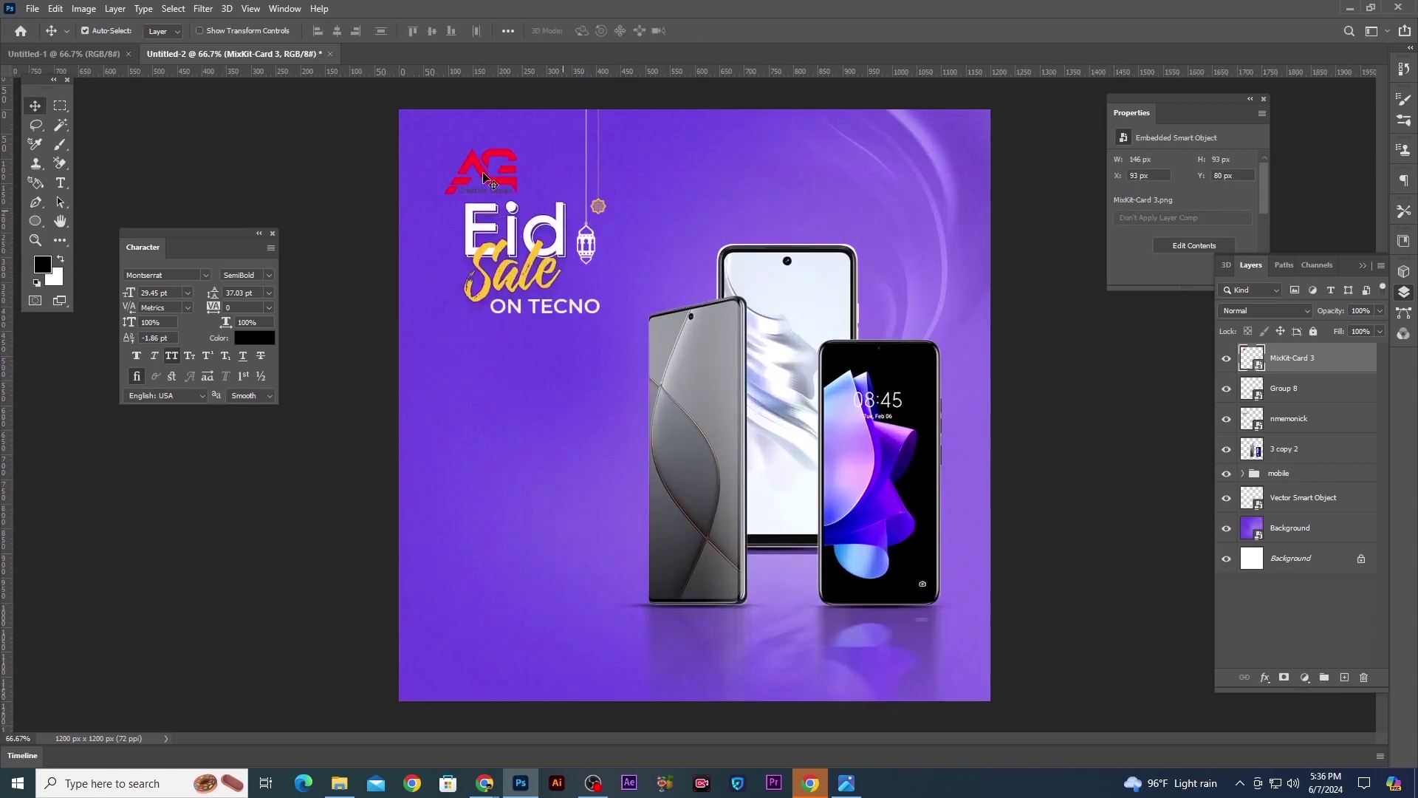
pyautogui.moveTo(458, 148); pyautogui.dragTo(493, 119)
pyautogui.hotkey('ctrl', 't')
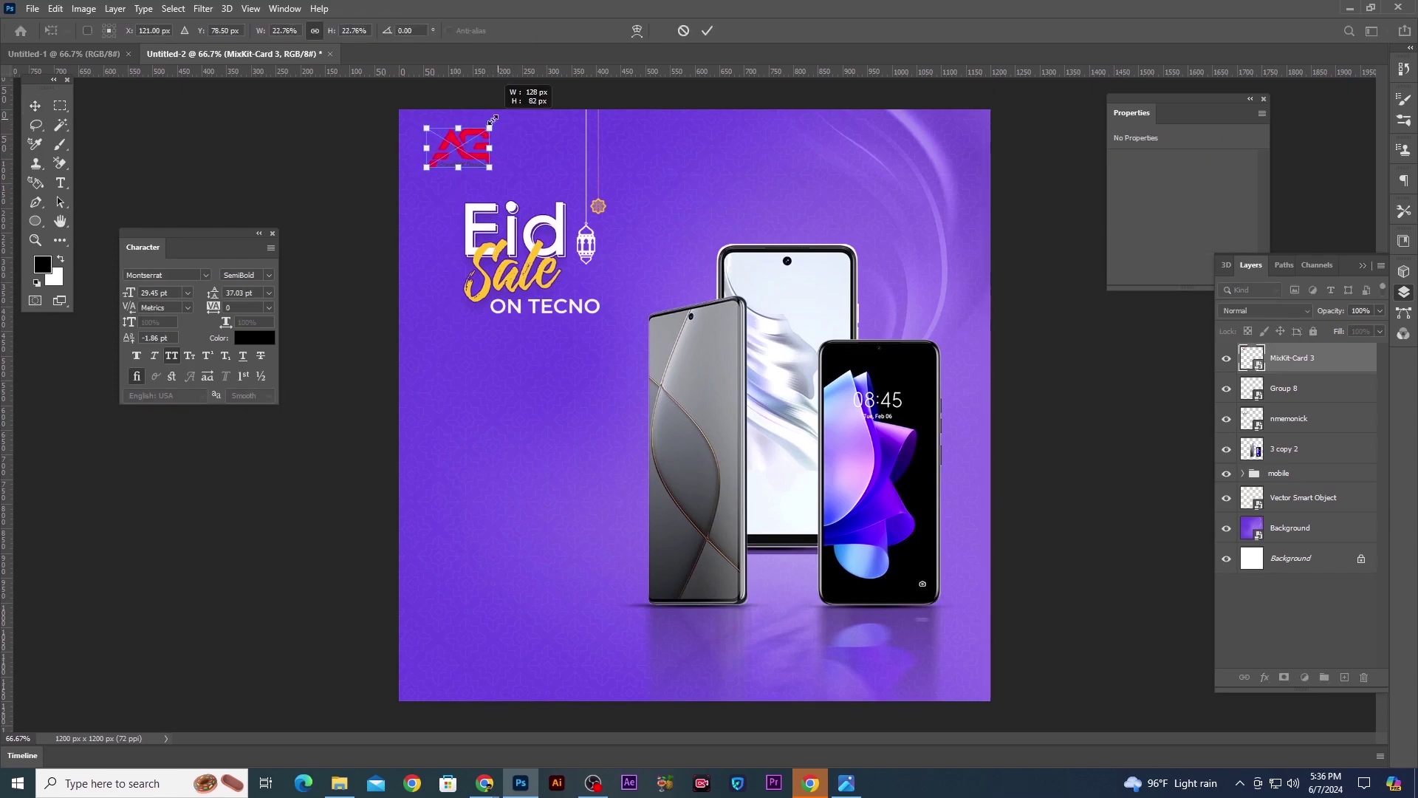
pyautogui.press('Return')
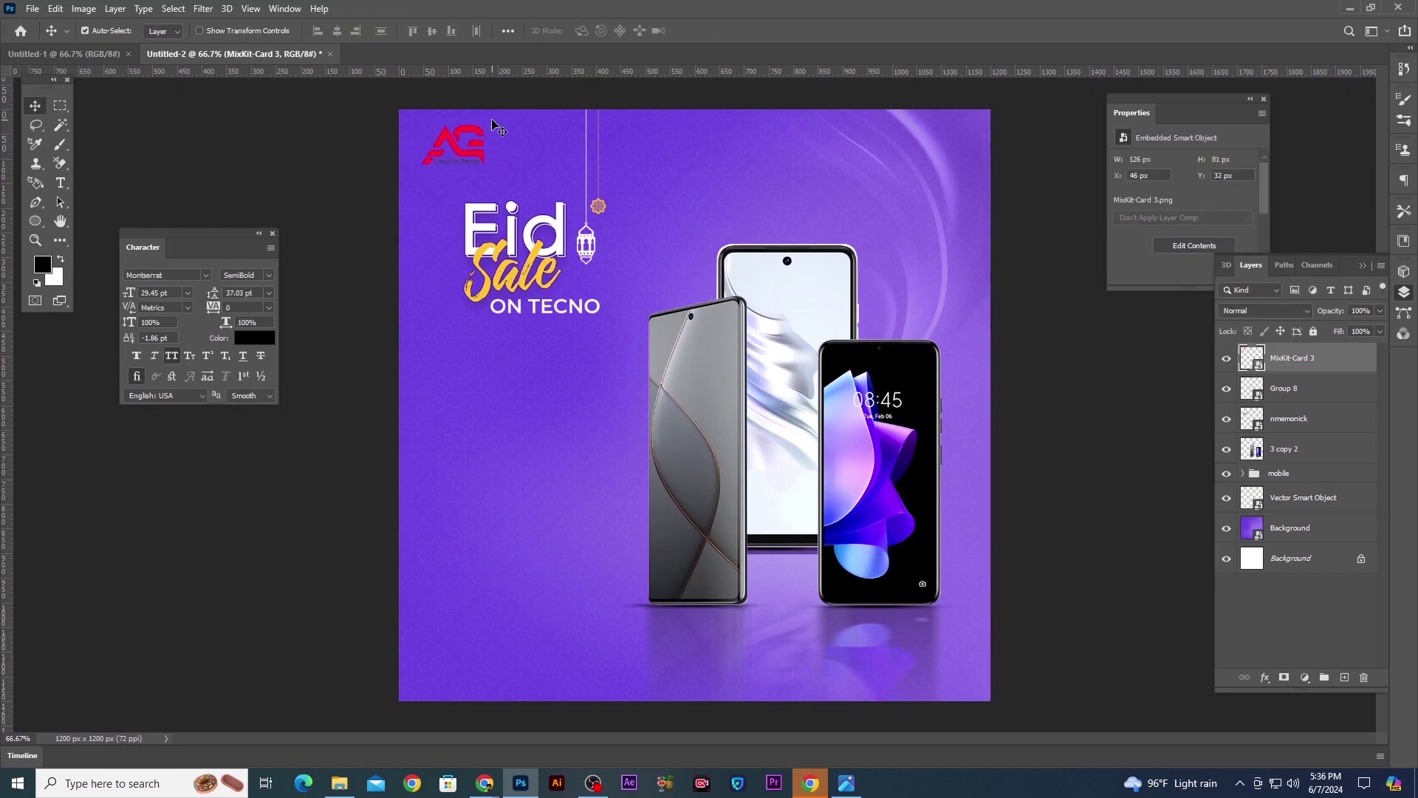
# Apply a white Color Overlay to the MixKit-Card 3 logo layer
pyautogui.doubleClick(1323, 357)
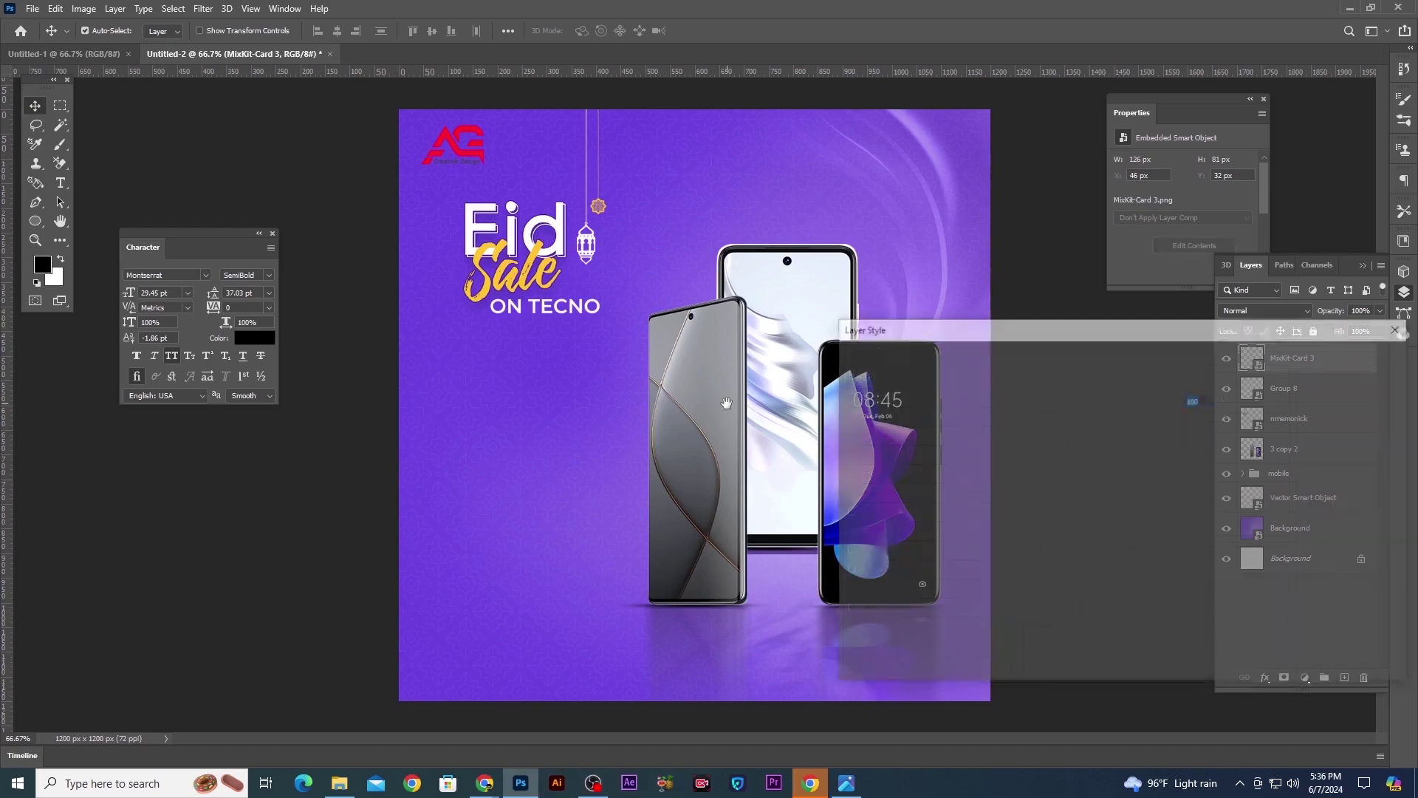
pyautogui.click(912, 531)
pyautogui.click(1358, 359)
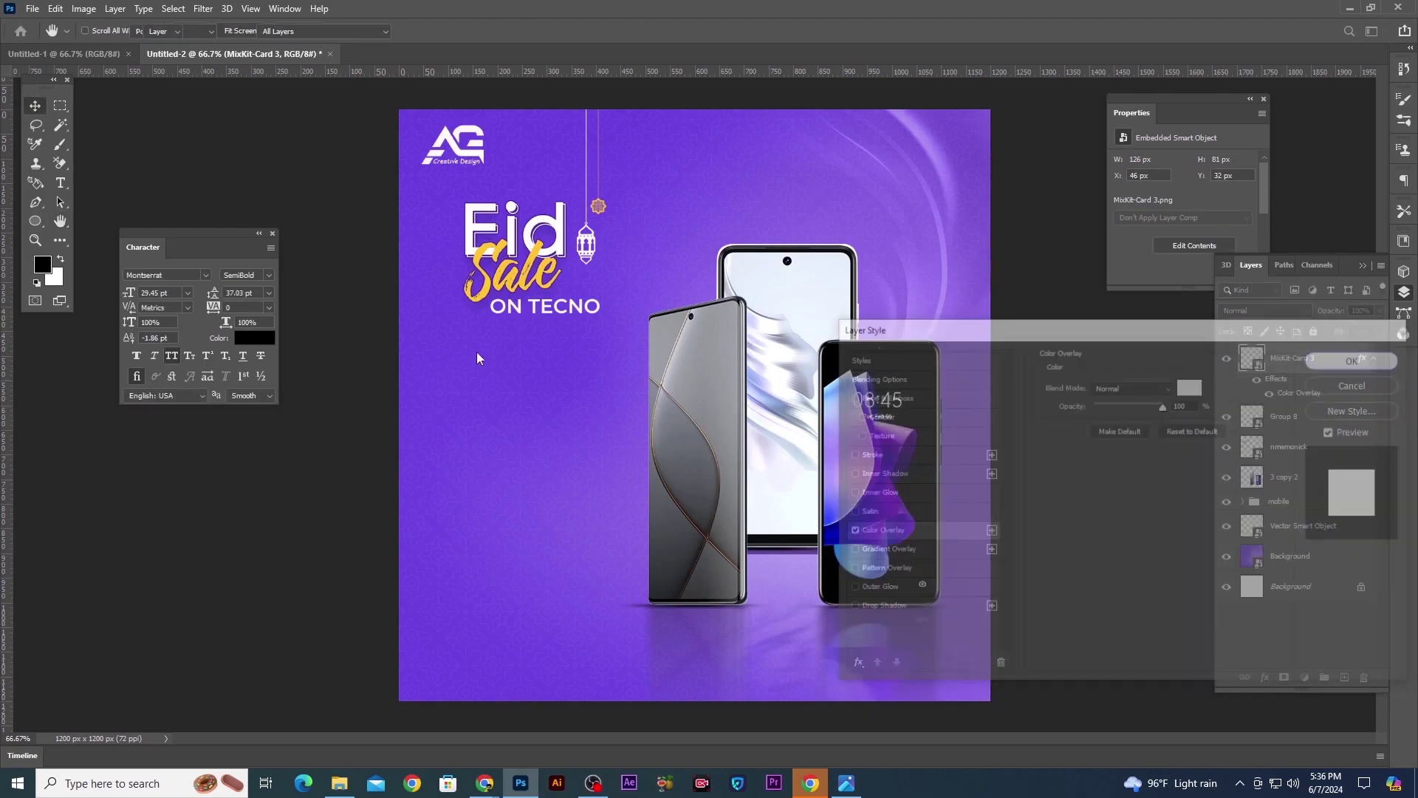
# Select the Eid title together with the lantern ornament and move them slightly down
pyautogui.click(591, 243)
pyautogui.keyDown('shift'); pyautogui.click(590, 241); pyautogui.keyUp('shift')
pyautogui.moveTo(559, 235); pyautogui.dragTo(557, 258)
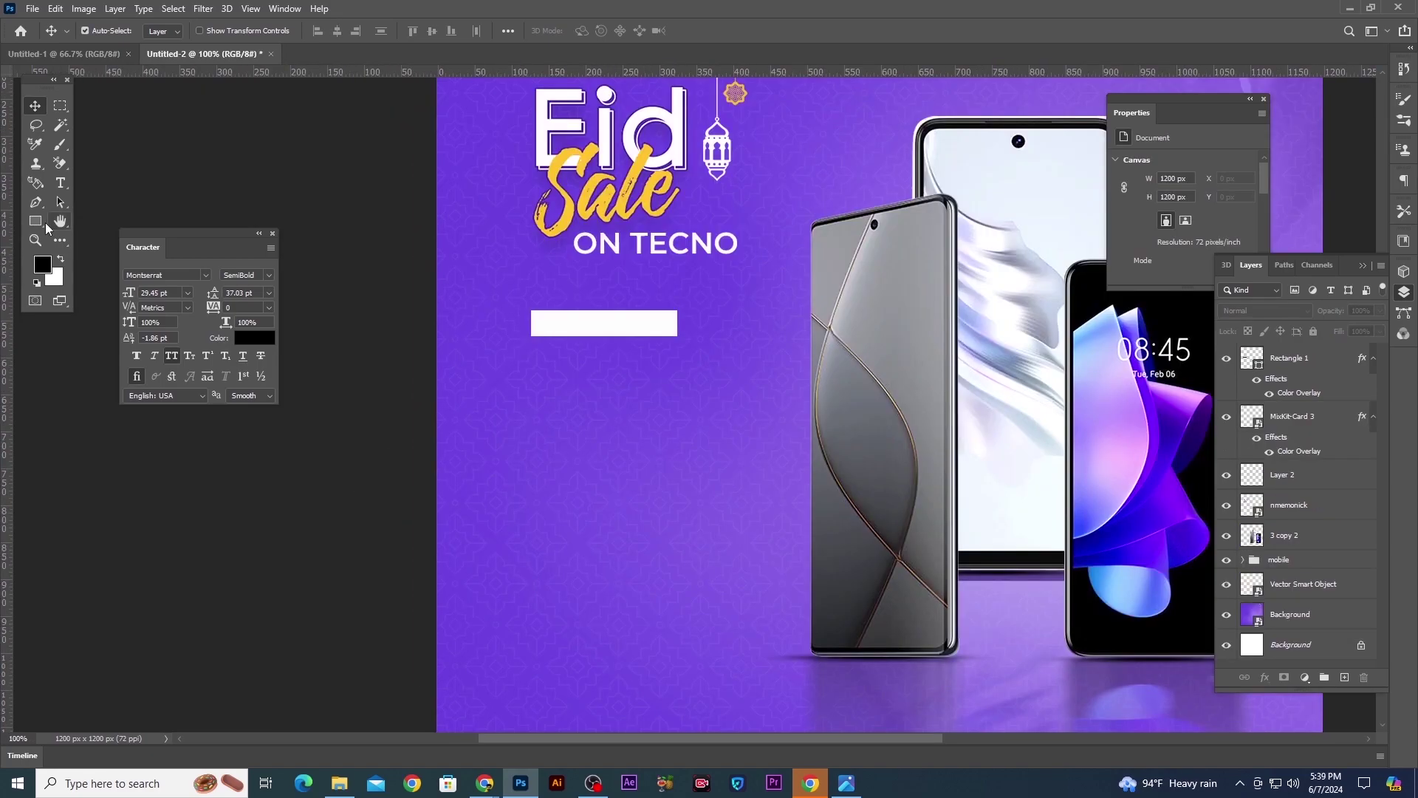
# Draw a rectangle about 297 × 110 px overlapping the white bar's lower part and set its fill to none
pyautogui.click(44, 224)
pyautogui.moveTo(638, 344); pyautogui.dragTo(715, 403)
pyautogui.press('v')
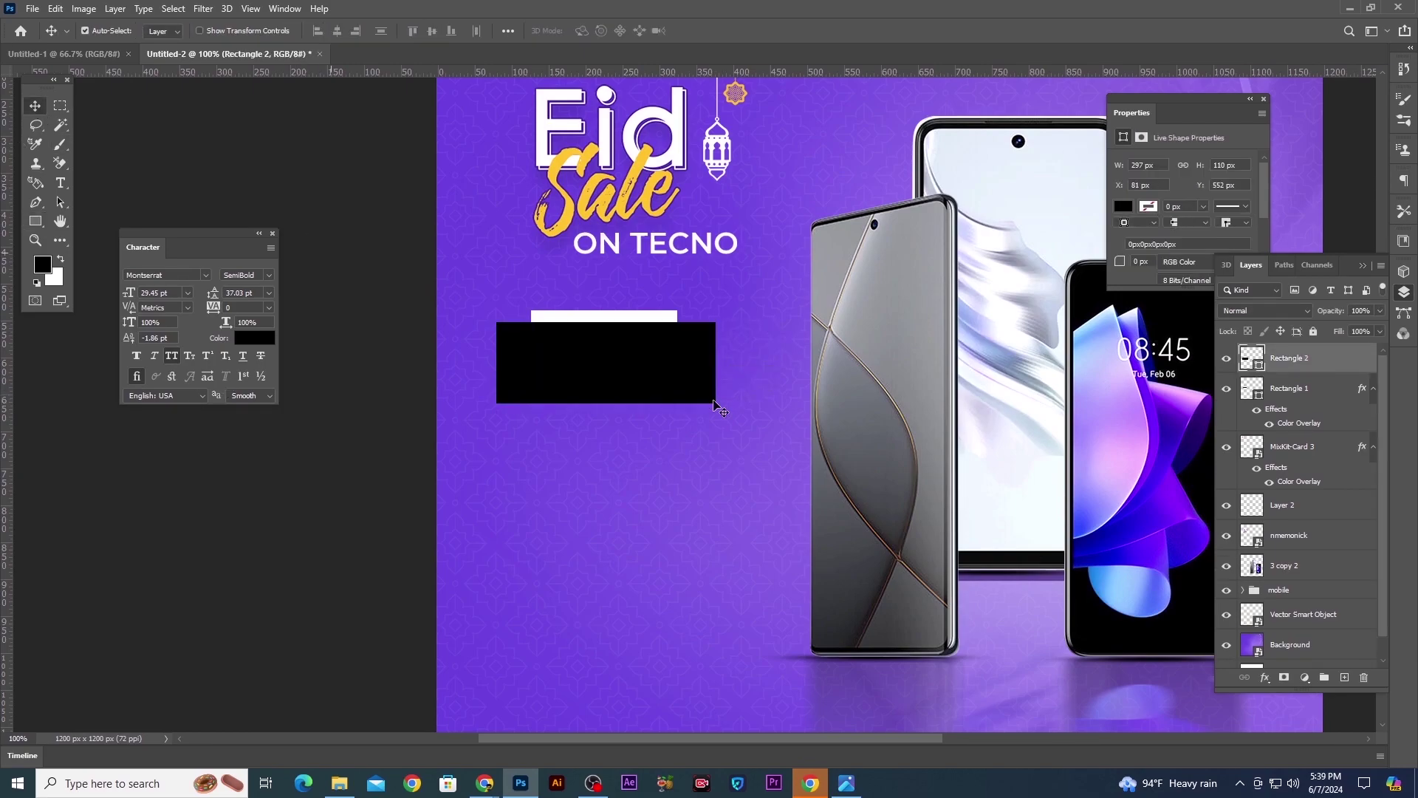
pyautogui.click(1406, 294)
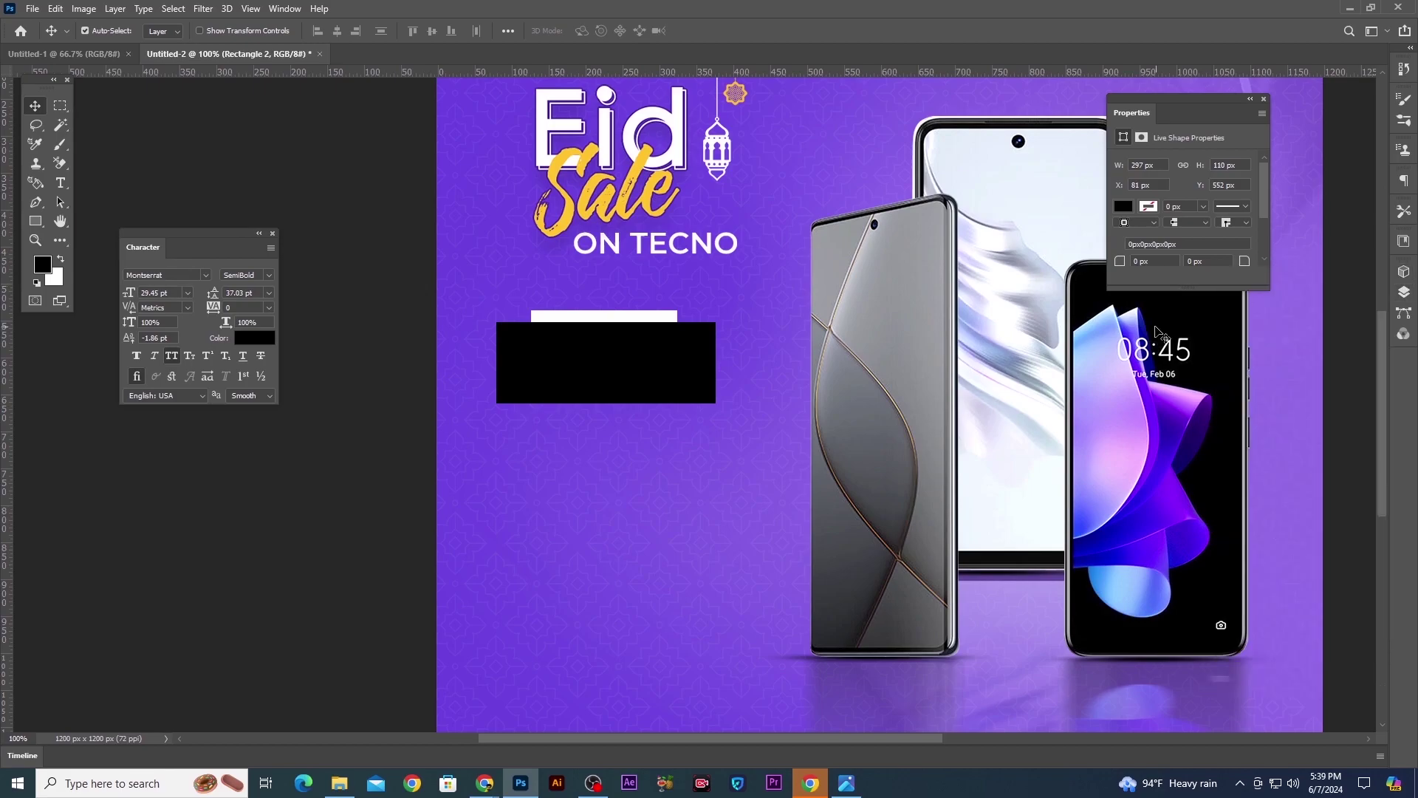
pyautogui.click(1124, 207)
pyautogui.click(1136, 235)
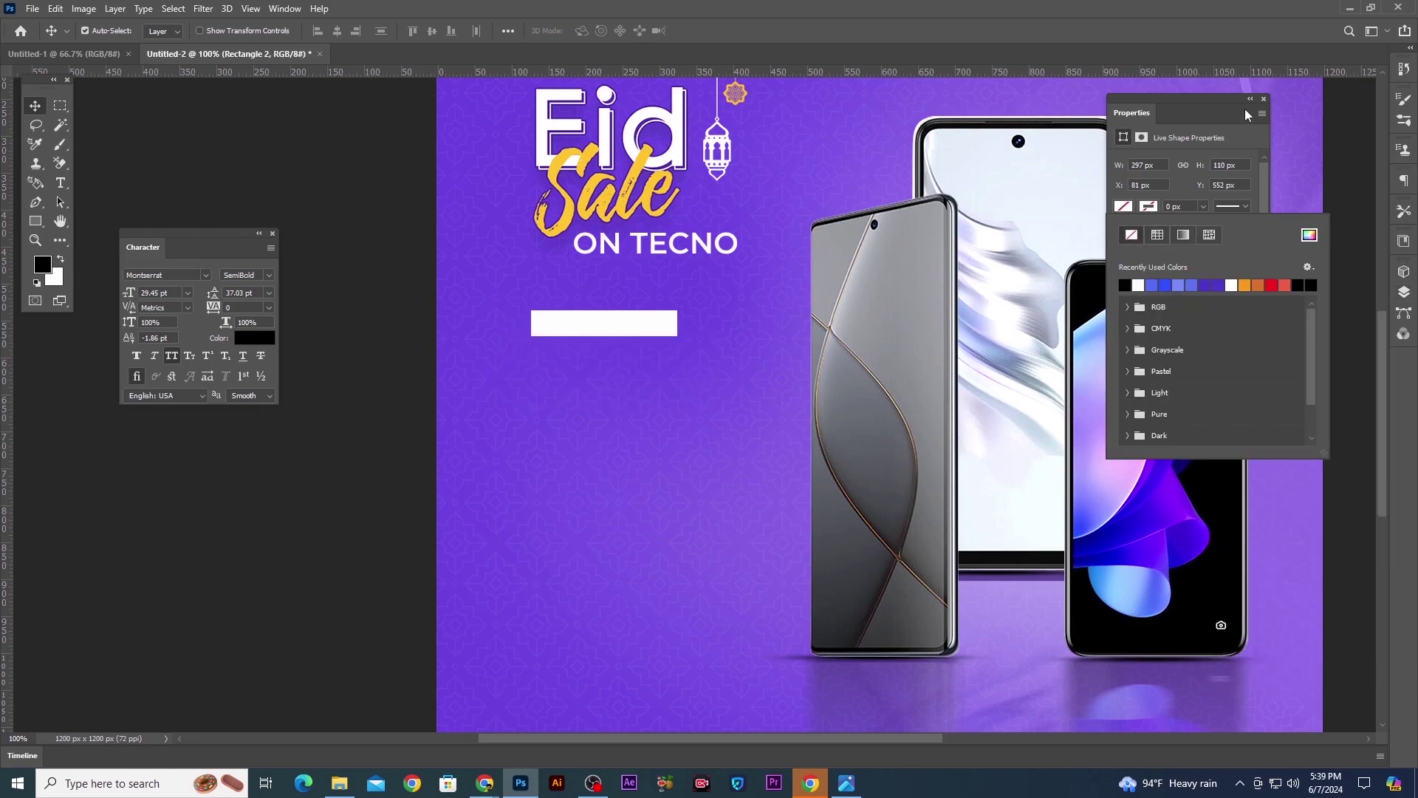
pyautogui.click(1251, 99)
# Add a white Stroke effect to the unfilled Rectangle 2
pyautogui.click(1405, 294)
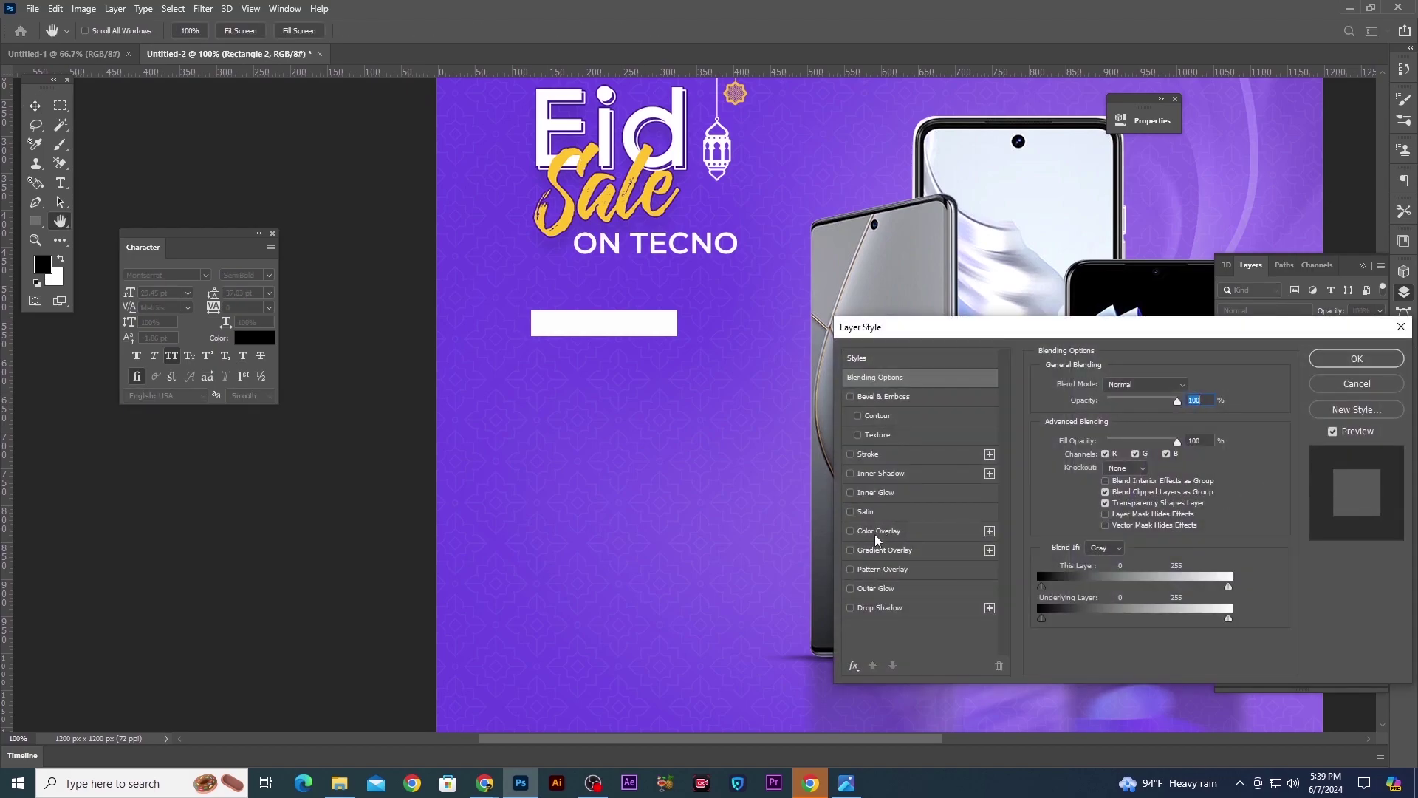
pyautogui.click(876, 454)
pyautogui.click(1079, 490)
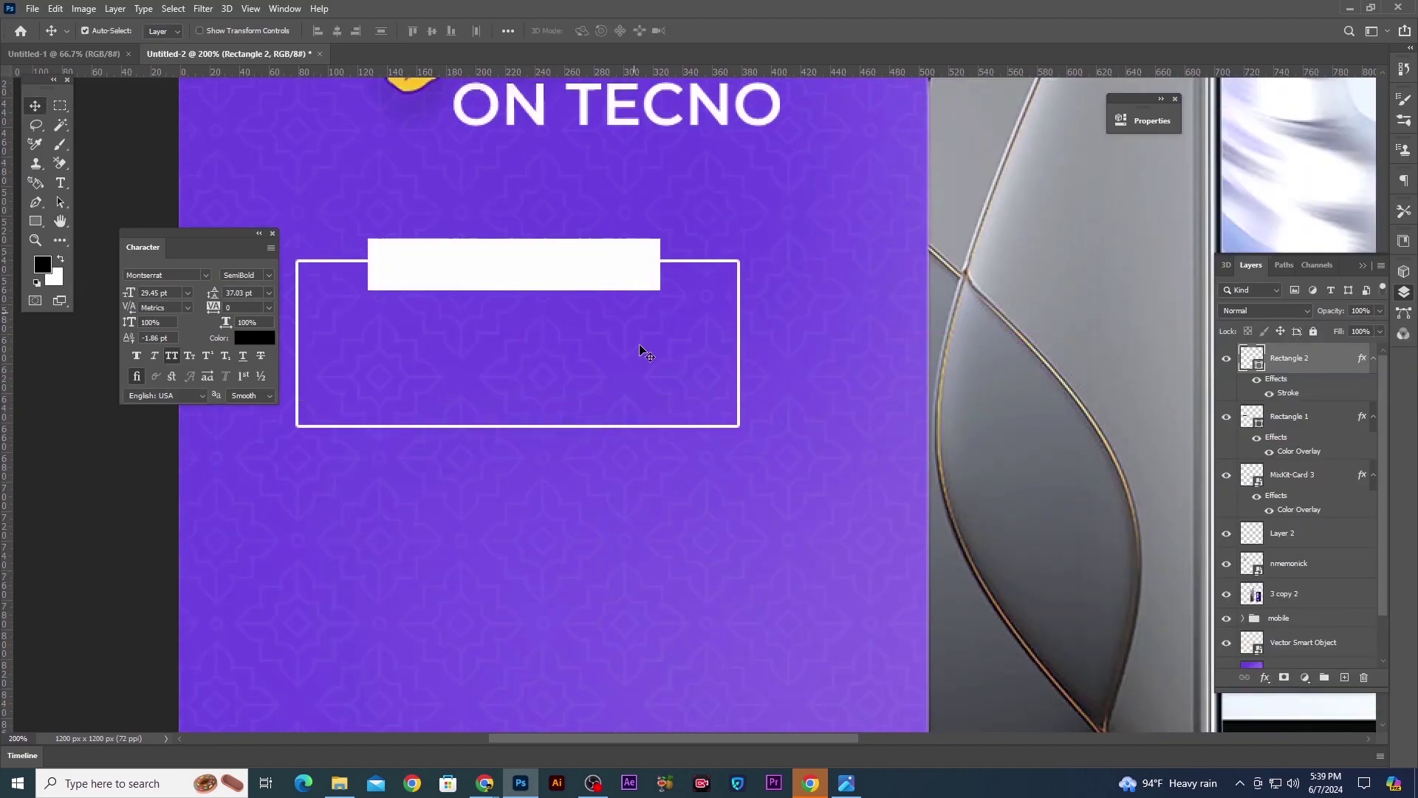
# Lower the outlined rectangle beneath the white bar and resize it to about 352.5 × 77.5 px, widening both sides evenly
pyautogui.moveTo(646, 355); pyautogui.dragTo(649, 381)
pyautogui.hotkey('ctrl', 't')
pyautogui.moveTo(596, 452); pyautogui.dragTo(528, 406)
pyautogui.moveTo(739, 350); pyautogui.dragTo(782, 348)
pyautogui.moveTo(298, 348); pyautogui.dragTo(260, 346)
pyautogui.press('Return')
# Stretch the white bar taller so its lower edge meets the outlined box's top edge
pyautogui.hotkey('ctrl', '-')
pyautogui.click(619, 345)
pyautogui.hotkey('ctrl', 't')
pyautogui.moveTo(606, 321); pyautogui.dragTo(607, 315)
pyautogui.press('Return')
# Undo the accidental background drag and lock the purple background layer
pyautogui.moveTo(519, 423); pyautogui.dragTo(633, 351)
pyautogui.hotkey('ctrl', 'z')
pyautogui.click(744, 557)
pyautogui.hotkey('ctrl', '-')
pyautogui.click(1298, 655)
pyautogui.click(1314, 332)
pyautogui.moveTo(438, 363); pyautogui.dragTo(545, 420)
# Round the corners of the white bar and the outlined box to 5 px
pyautogui.hotkey('ctrl', '+')
pyautogui.click(605, 360)
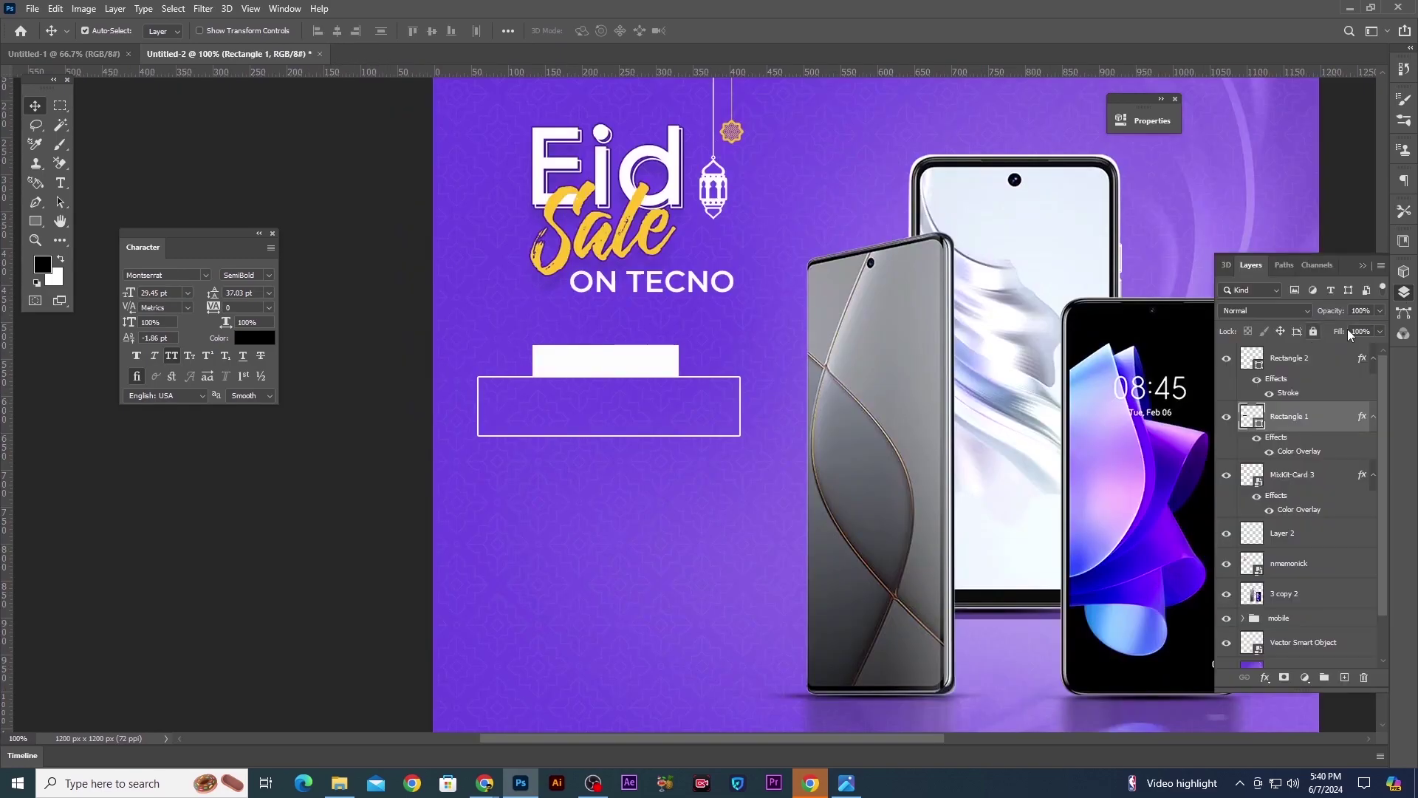
pyautogui.click(1144, 120)
pyautogui.click(652, 435)
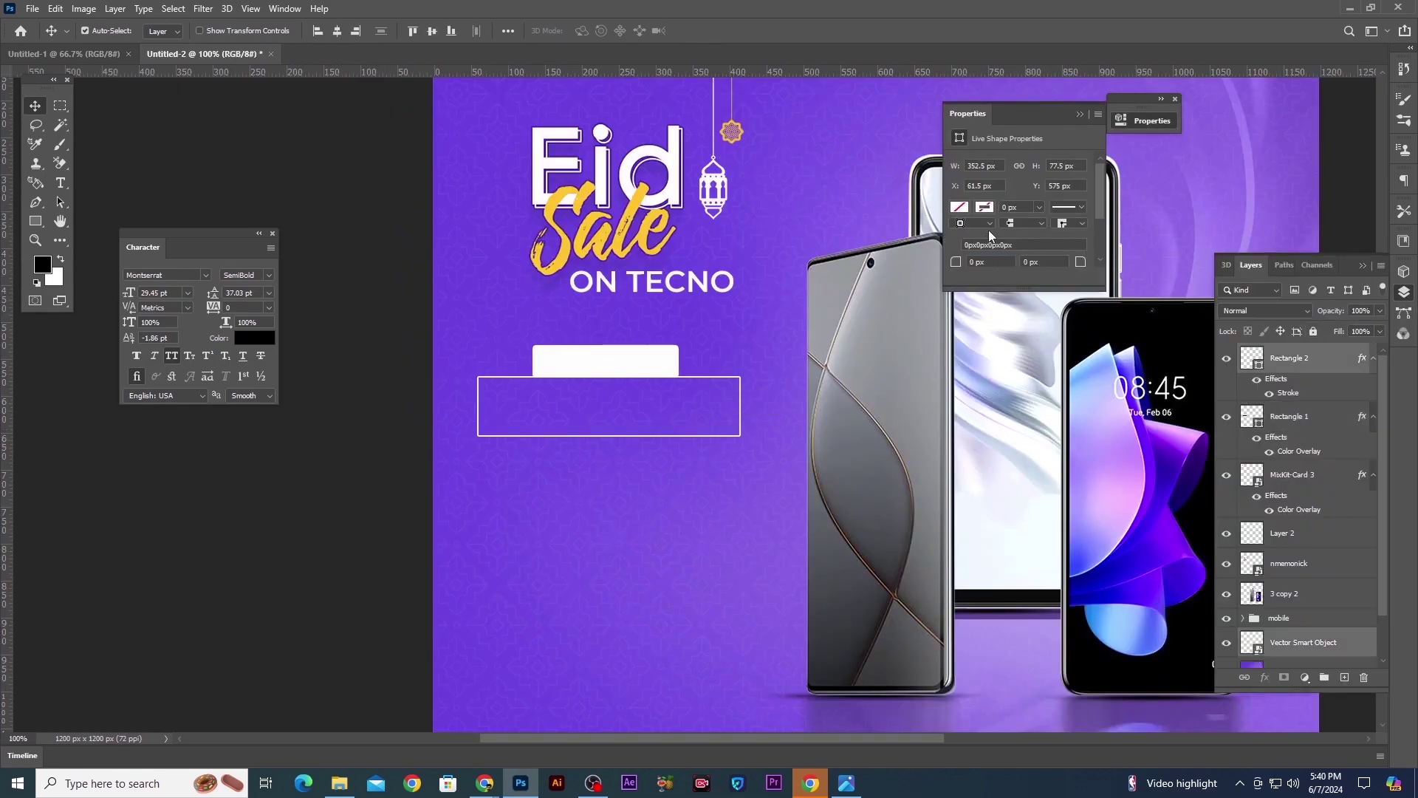
# Align the white bar and the outlined box on their horizontal centers
pyautogui.moveTo(369, 505); pyautogui.dragTo(680, 399)
pyautogui.click(337, 31)
pyautogui.click(402, 285)
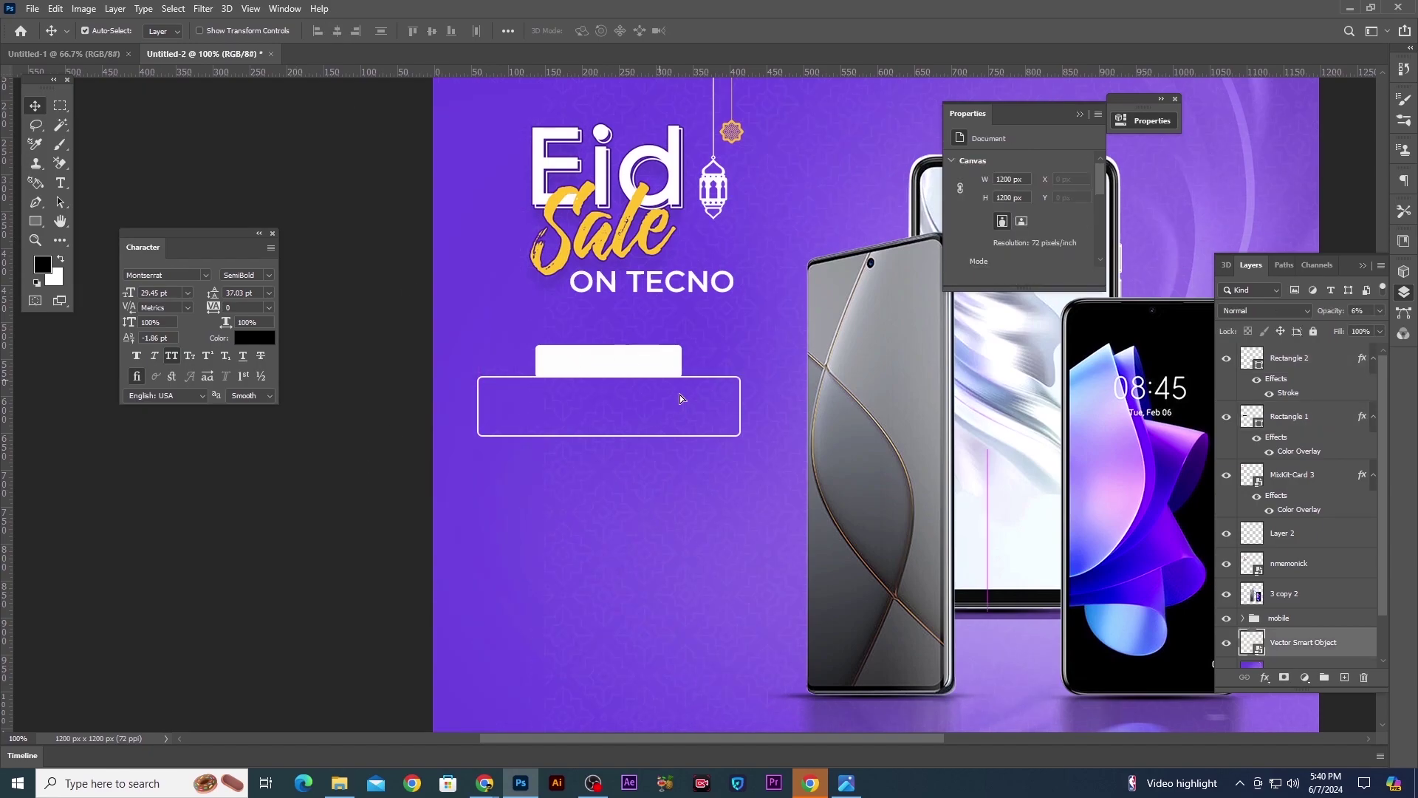
# Lock the Vector Smart Object pattern layer and duplicate the white bar with its outlined box 144 px straight down
pyautogui.scroll(-3, 425, 448)
pyautogui.click(403, 458)
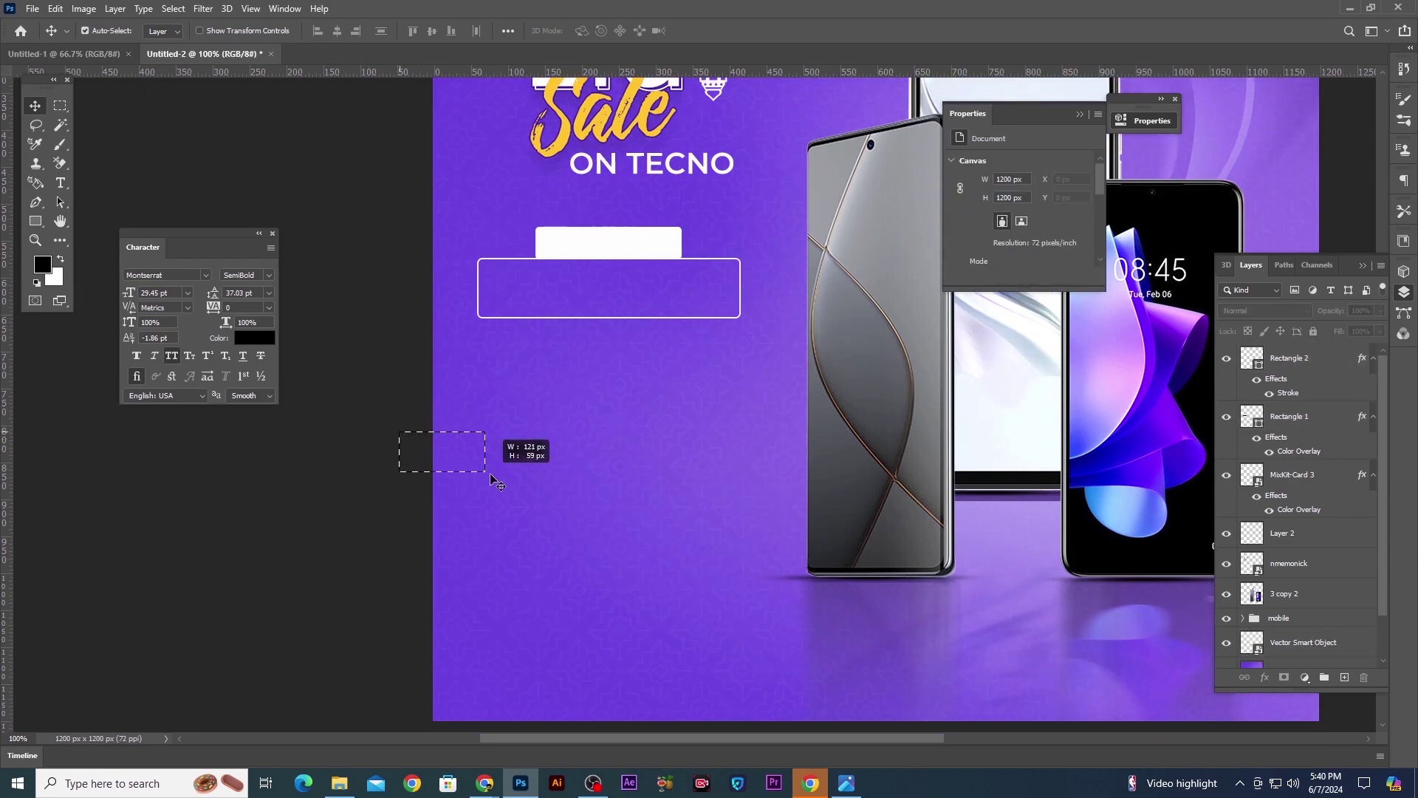
pyautogui.moveTo(497, 480); pyautogui.dragTo(498, 482)
pyautogui.moveTo(692, 329); pyautogui.dragTo(692, 328)
pyautogui.moveTo(646, 243); pyautogui.dragTo(647, 356)
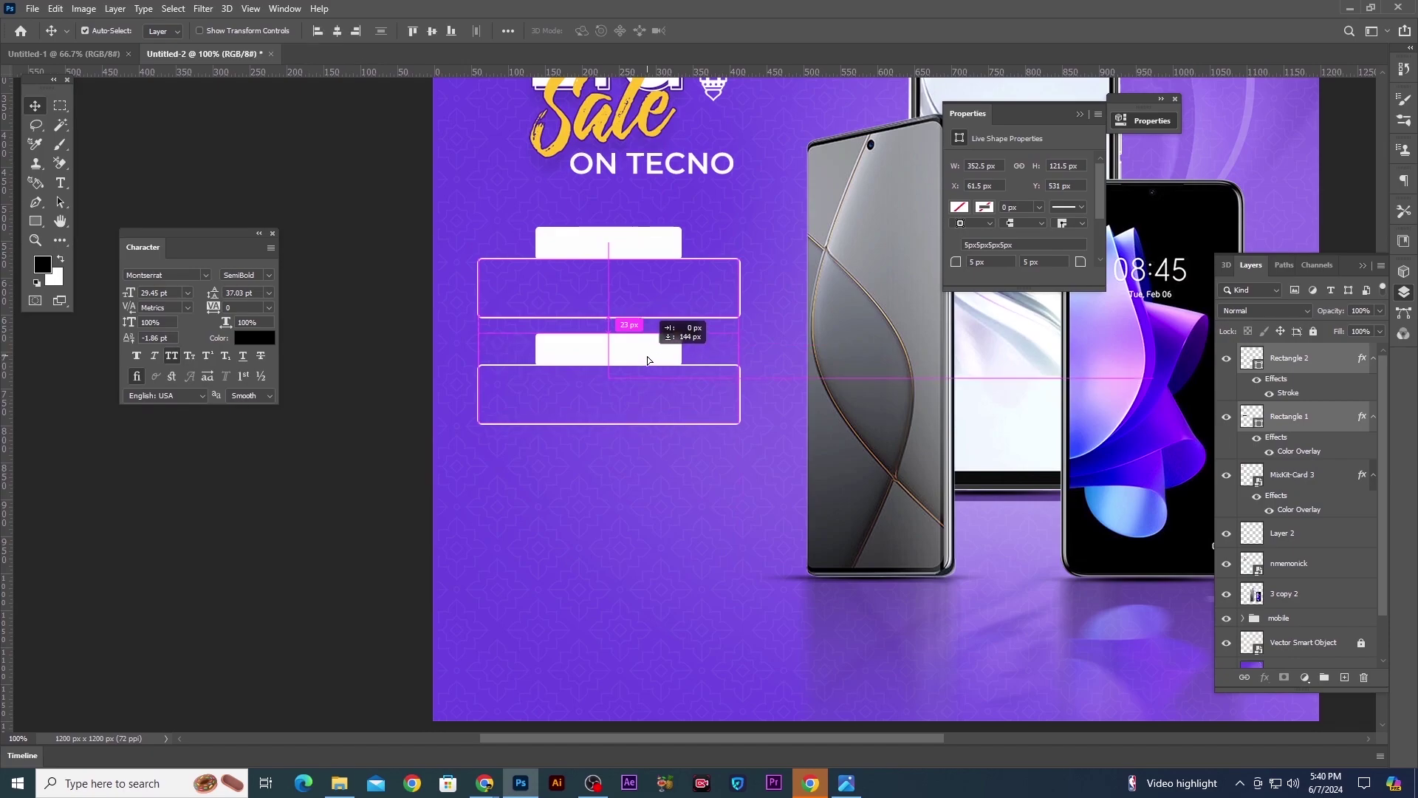
pyautogui.click(405, 508)
# Add the text DISCOUNT in Montserrat SemiBold 29.45 pt, black, and center it on the upper white bar
pyautogui.hotkey('ctrl', '-')
pyautogui.hotkey('ctrl', '-')
pyautogui.hotkey('ctrl', '+')
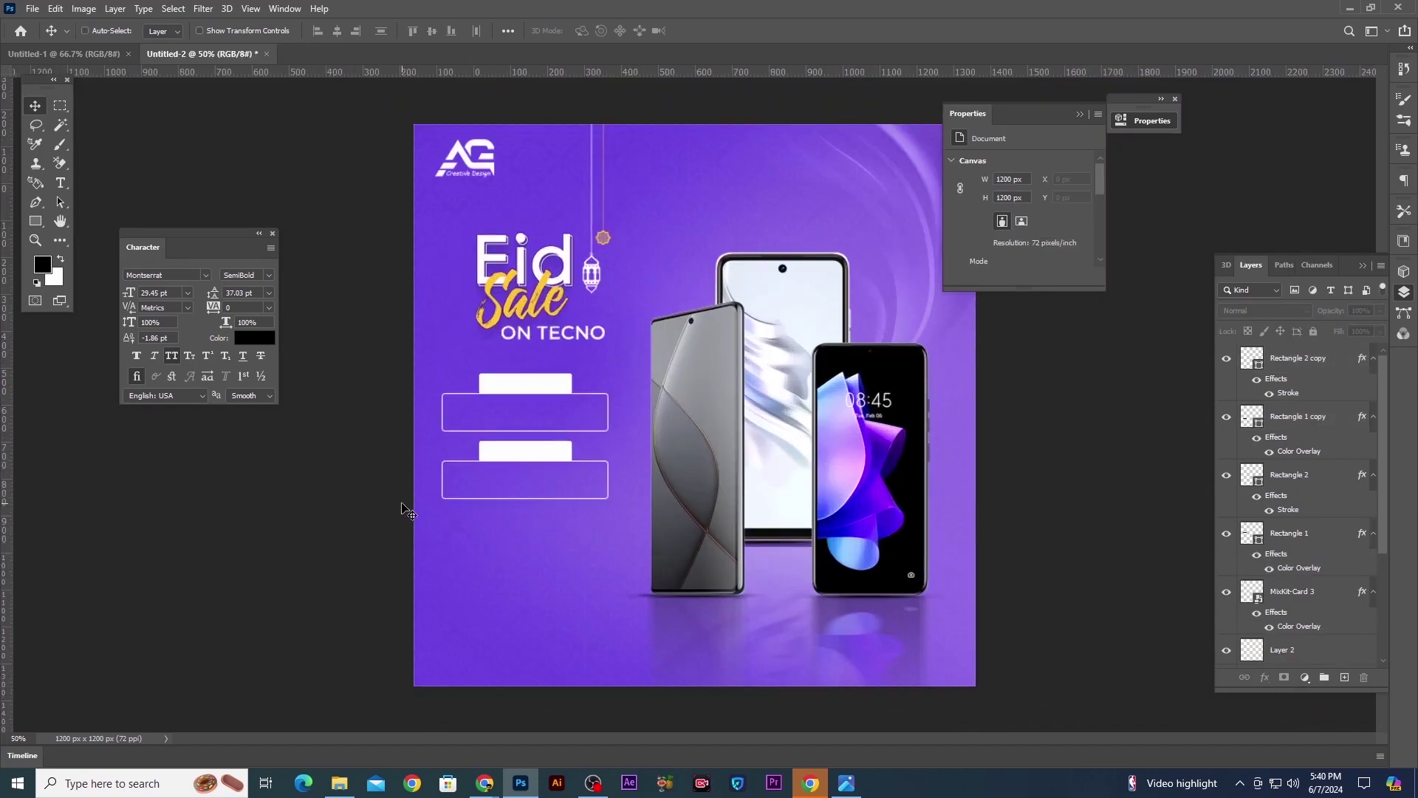
pyautogui.hotkey('ctrl', '+')
pyautogui.moveTo(305, 503); pyautogui.dragTo(574, 493)
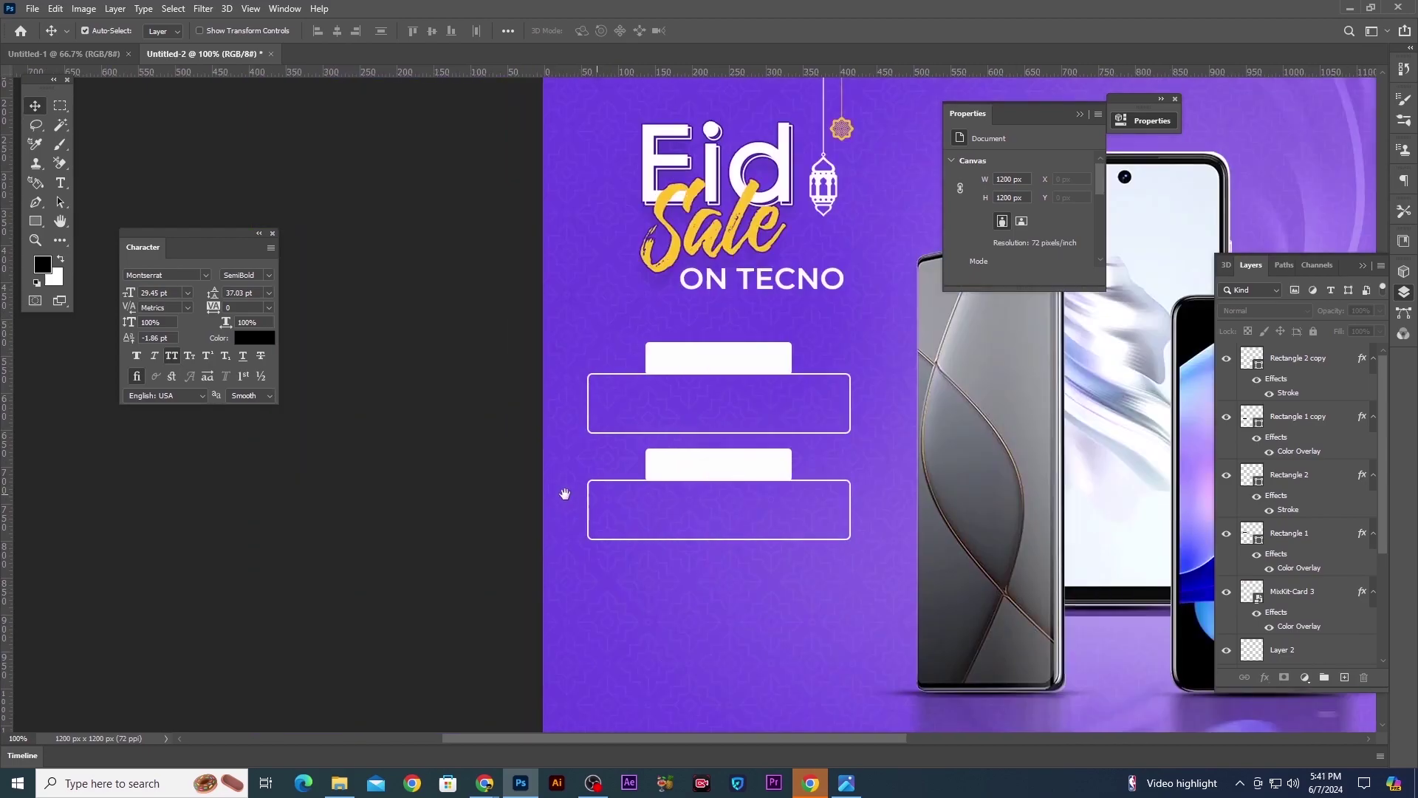
pyautogui.hotkey('ctrl', '+')
pyautogui.moveTo(660, 452); pyautogui.dragTo(554, 465)
pyautogui.press('t')
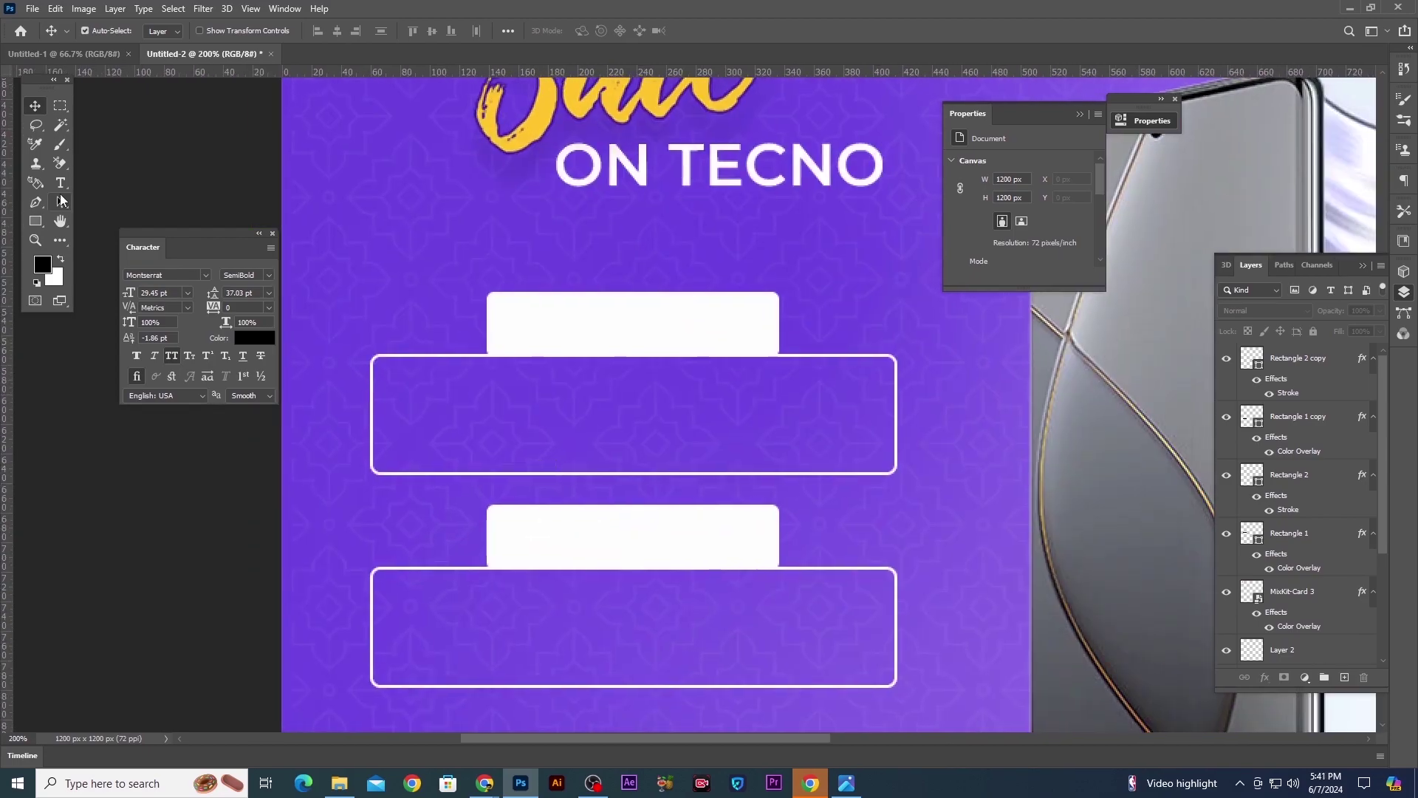
pyautogui.click(628, 265)
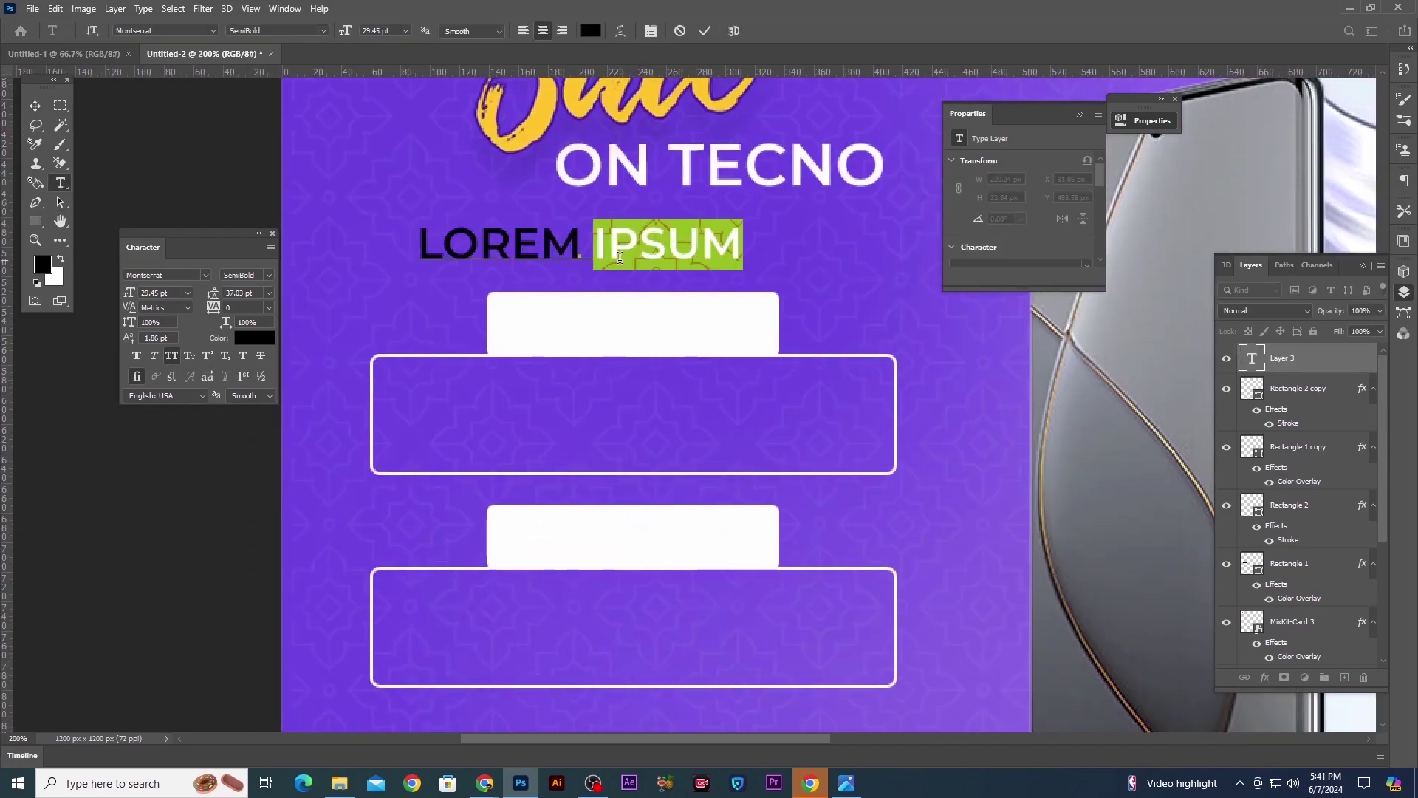
pyautogui.write('DISCOUNT')
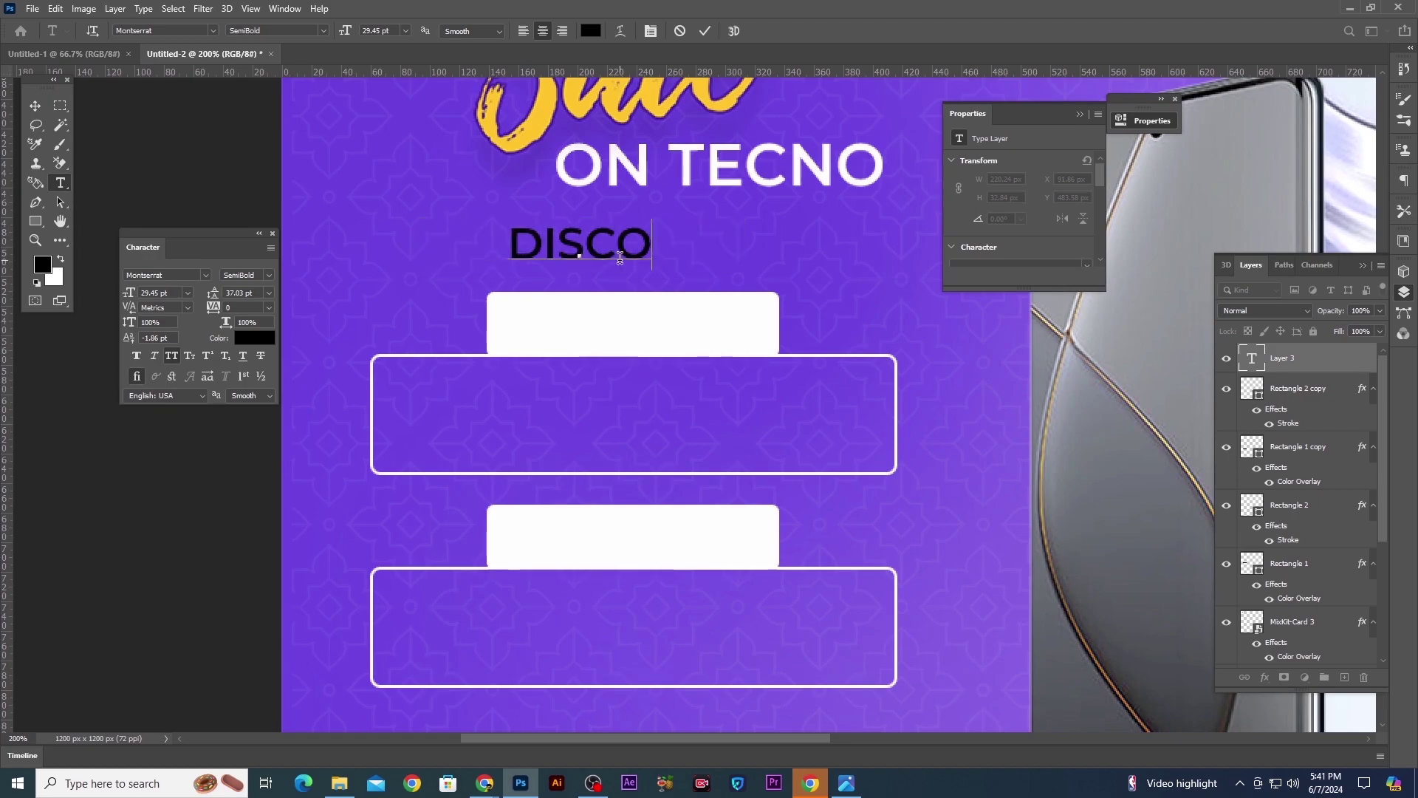
pyautogui.hotkey('ctrl', 'Return')
pyautogui.moveTo(661, 245); pyautogui.dragTo(710, 327)
# Duplicate the DISCOUNT text into the upper outlined box and change the copy to "42 % OFF"
pyautogui.hotkey('ctrl', '-')
pyautogui.hotkey('ctrl', '-')
pyautogui.hotkey('ctrl', '-')
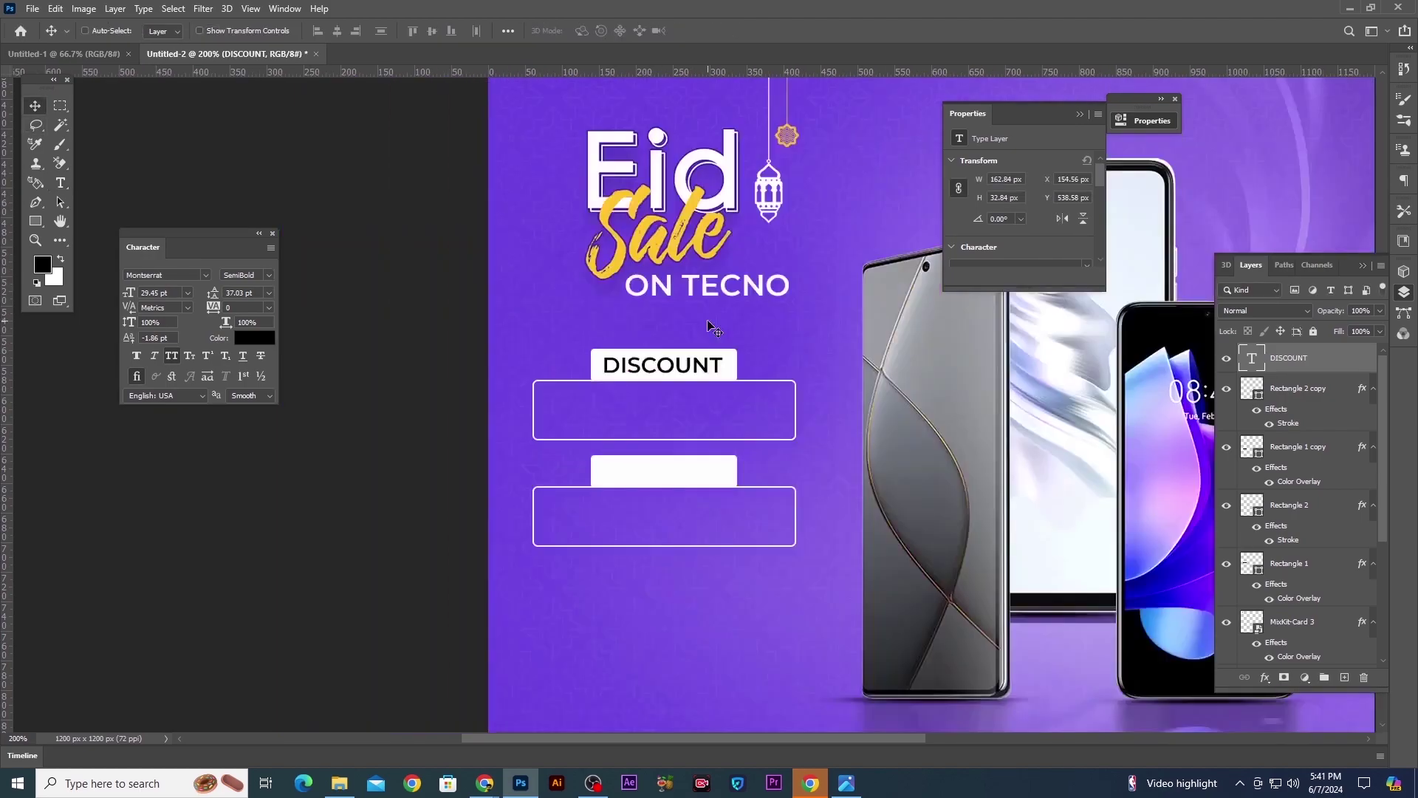
pyautogui.hotkey('ctrl', '1')
pyautogui.moveTo(430, 370); pyautogui.dragTo(435, 416)
pyautogui.doubleClick(435, 417)
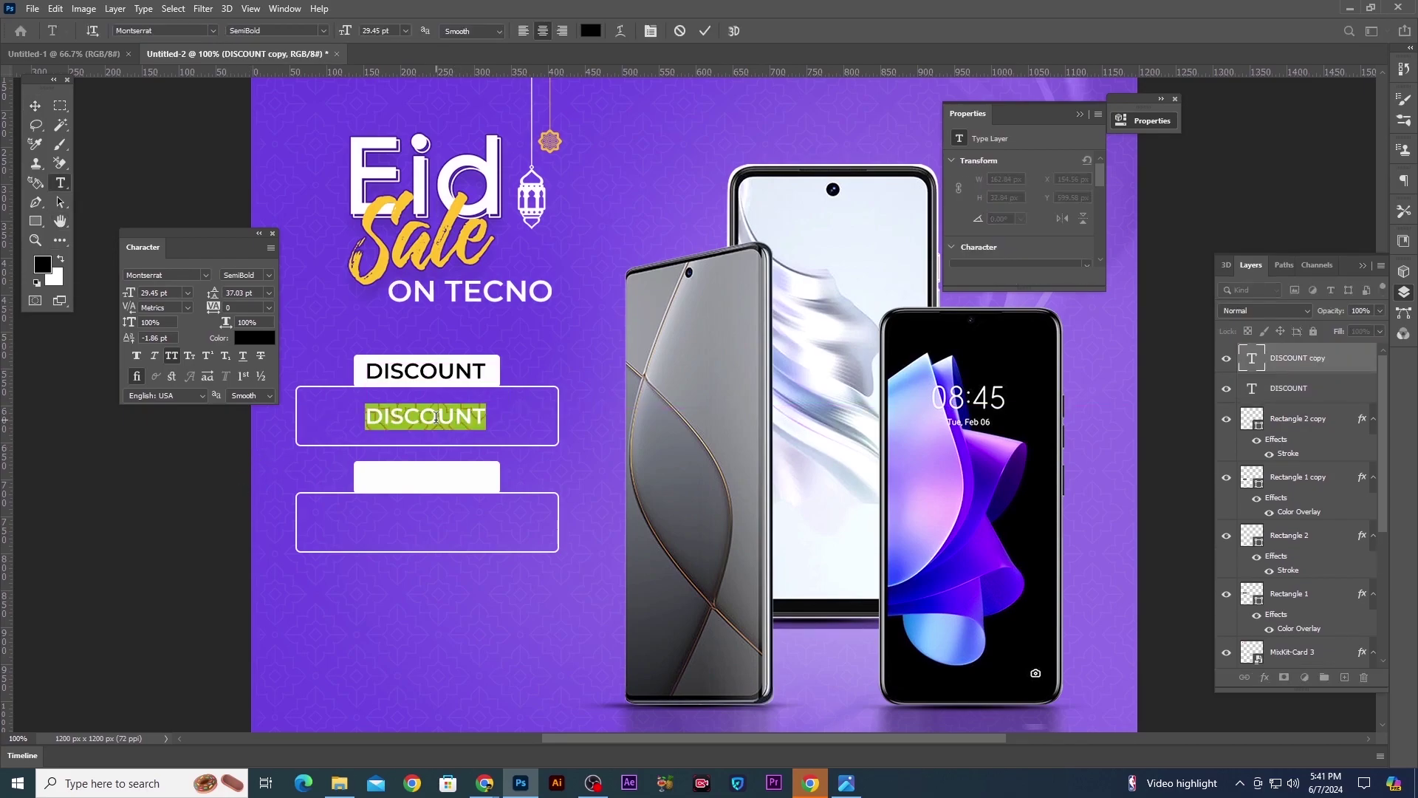
pyautogui.write('42')
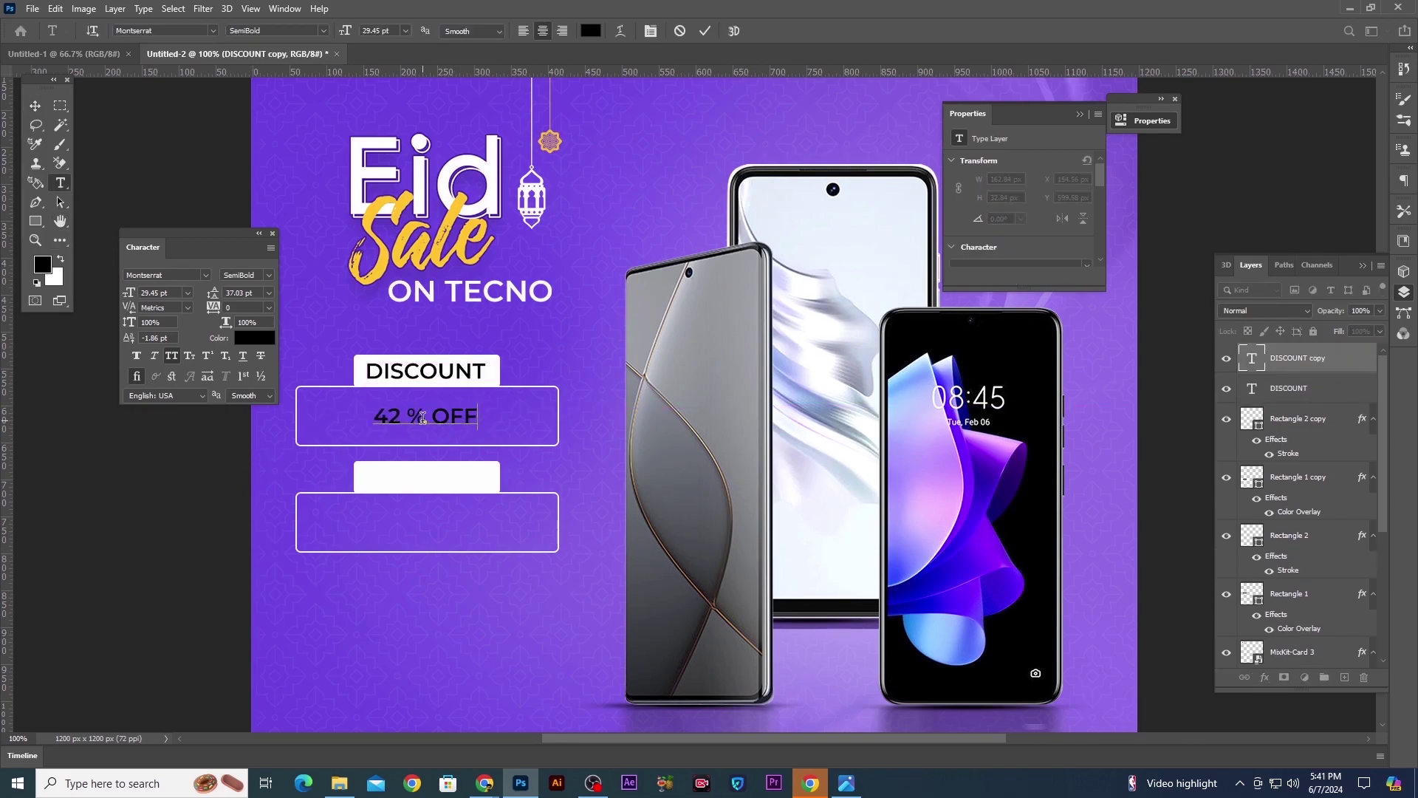
pyautogui.hotkey('ctrl', 'Return')
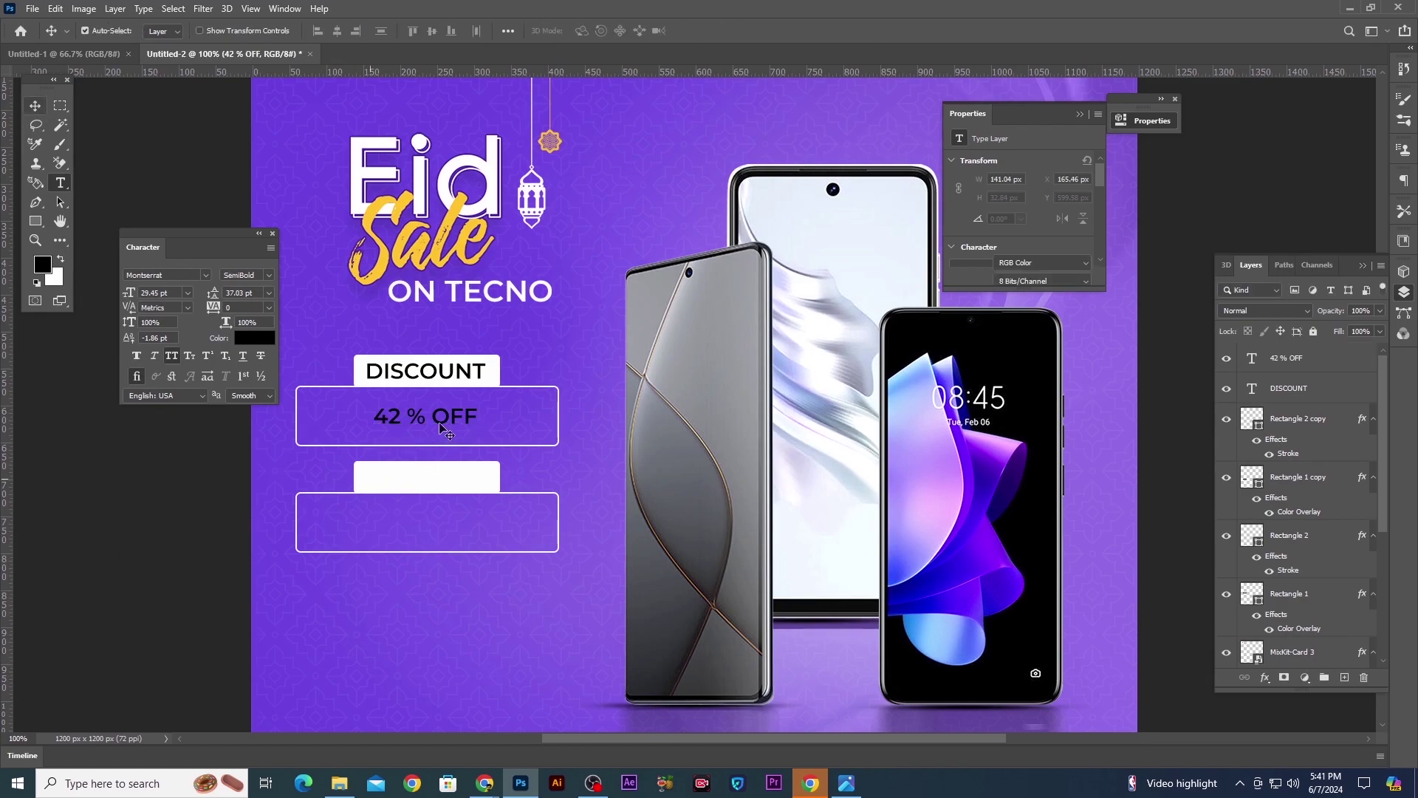
# Enlarge the 42 % OFF text to about 294 × 68 px so it fills the outlined box
pyautogui.hotkey('ctrl', 't')
pyautogui.moveTo(499, 397); pyautogui.dragTo(510, 425)
pyautogui.press('Return')
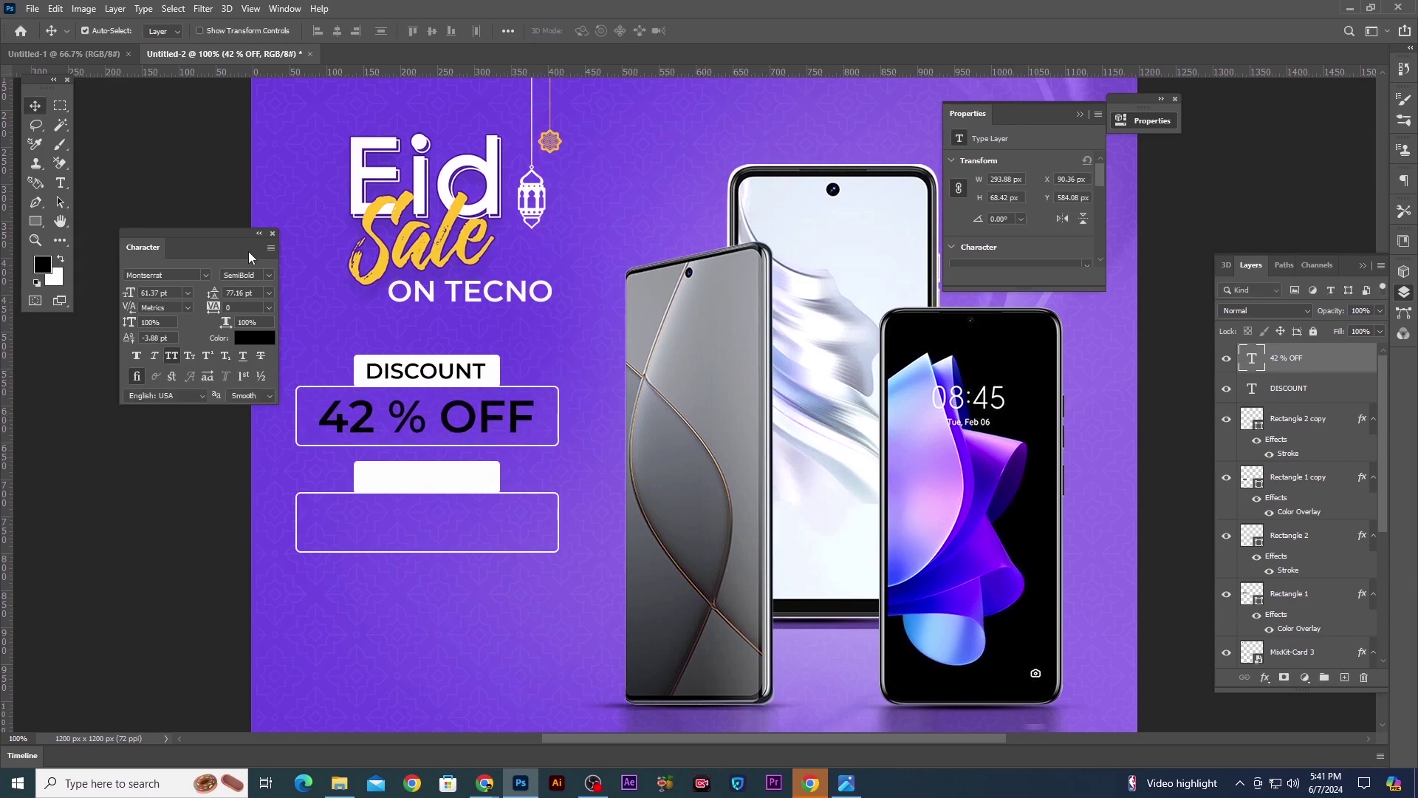
# Change the 42 % OFF text's weight to Bold and nudge it slightly right and down inside the box
pyautogui.click(269, 274)
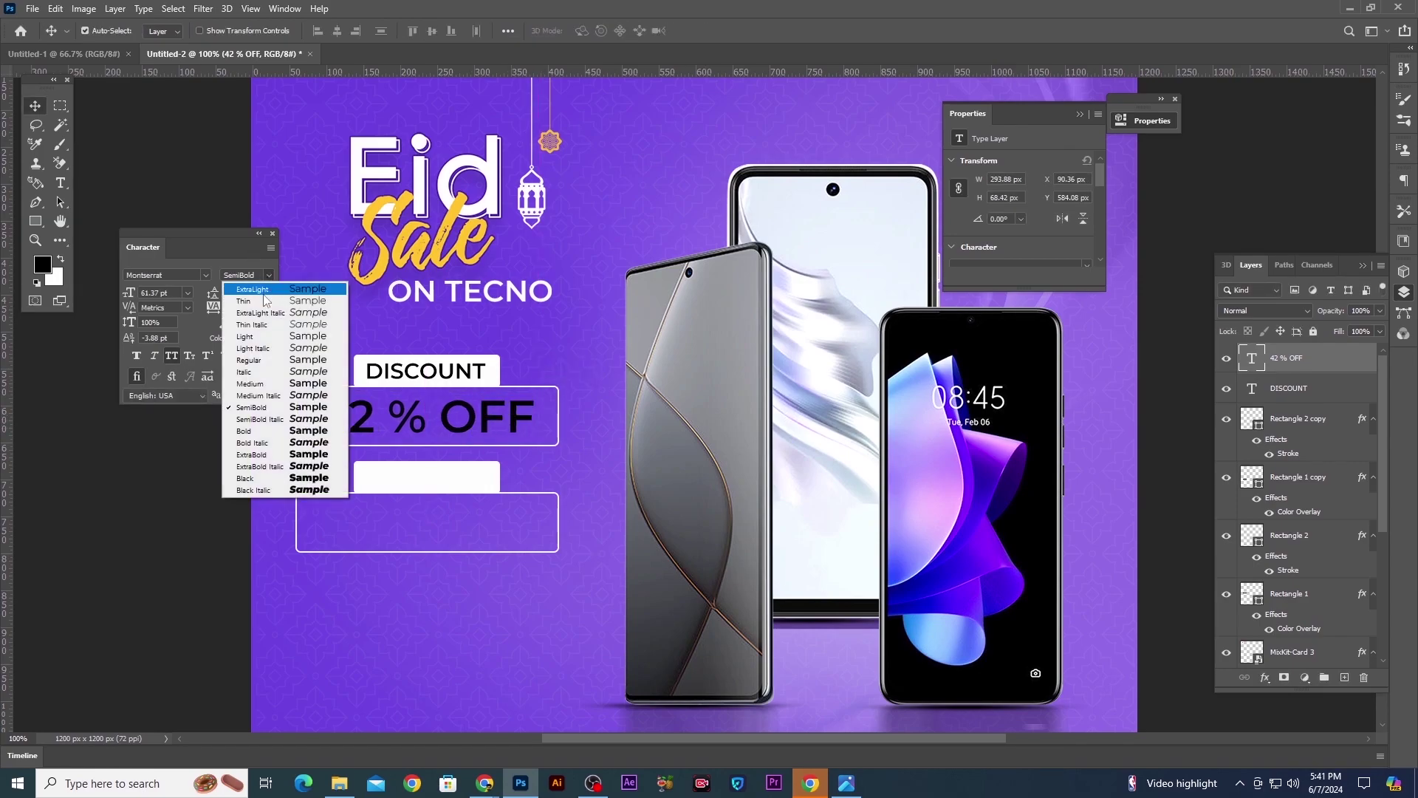
pyautogui.click(231, 466)
pyautogui.click(177, 538)
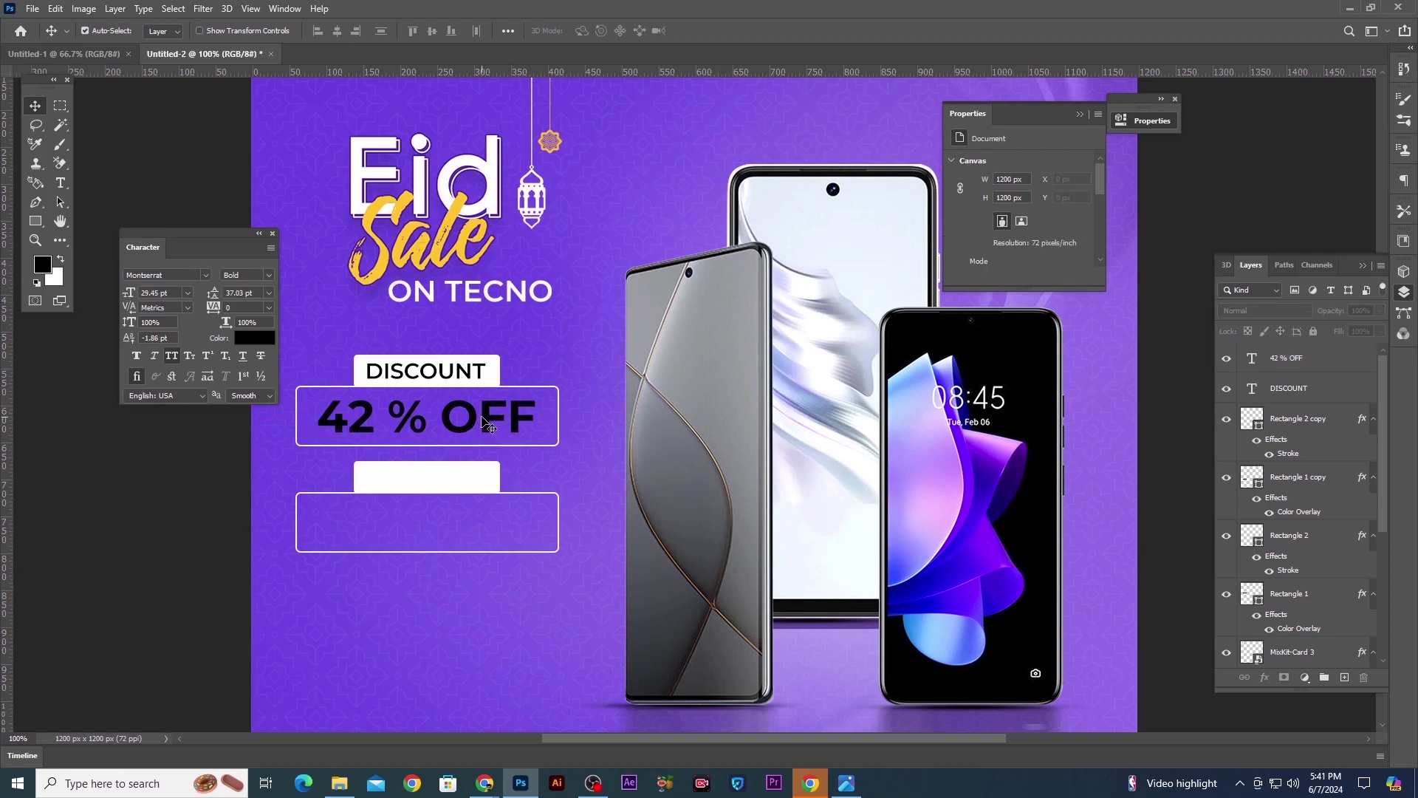
pyautogui.moveTo(484, 422); pyautogui.dragTo(490, 422)
# Apply a white Color Overlay to the 42 % OFF text layer
pyautogui.click(1294, 369)
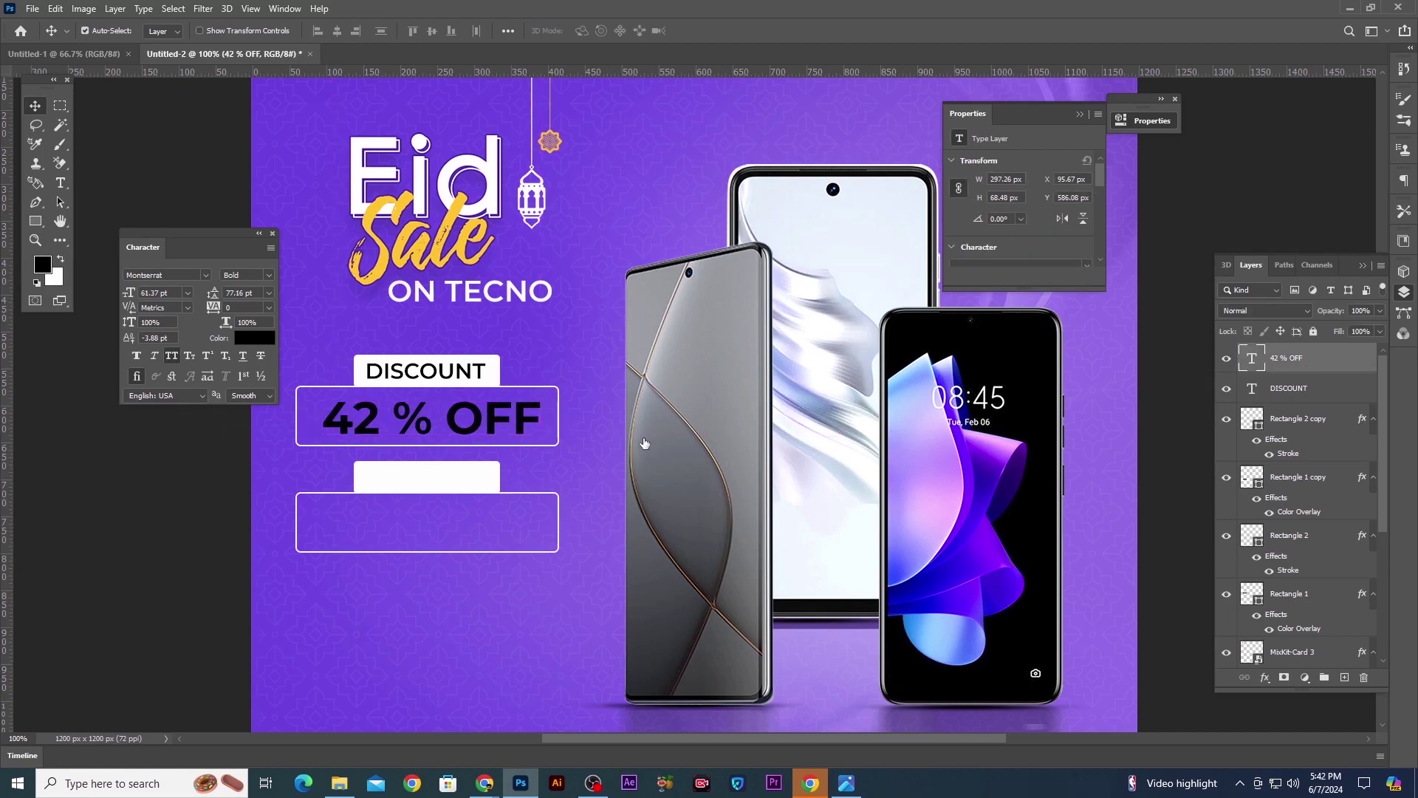
pyautogui.click(894, 534)
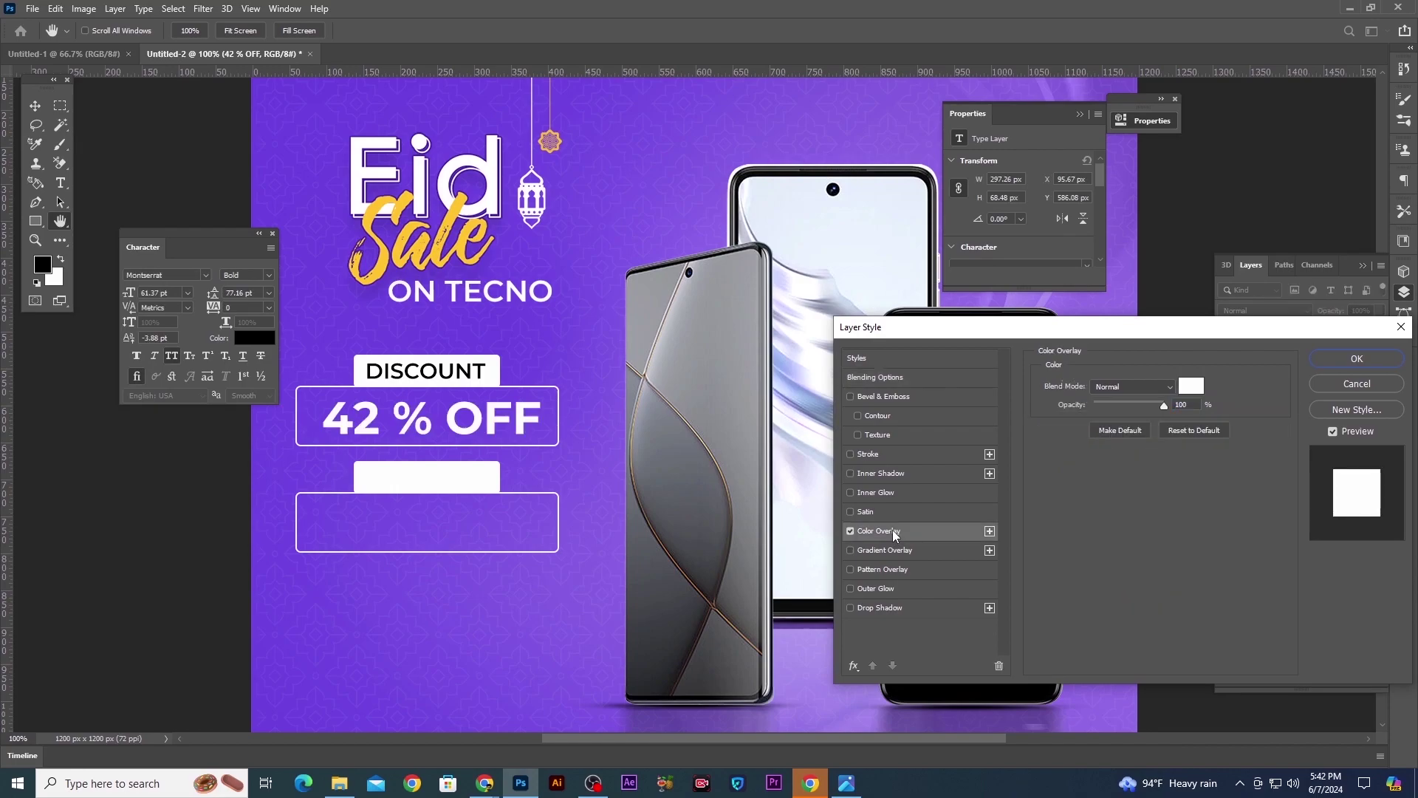
pyautogui.press('Return')
pyautogui.click(215, 490)
# Duplicate the DISCOUNT label straight down onto the lower white bar
pyautogui.hotkey('ctrl', '-')
pyautogui.hotkey('ctrl', '-')
pyautogui.hotkey('ctrl', '+')
pyautogui.hotkey('ctrl', '+')
pyautogui.moveTo(488, 484); pyautogui.dragTo(663, 342)
pyautogui.hotkey('ctrl', '-')
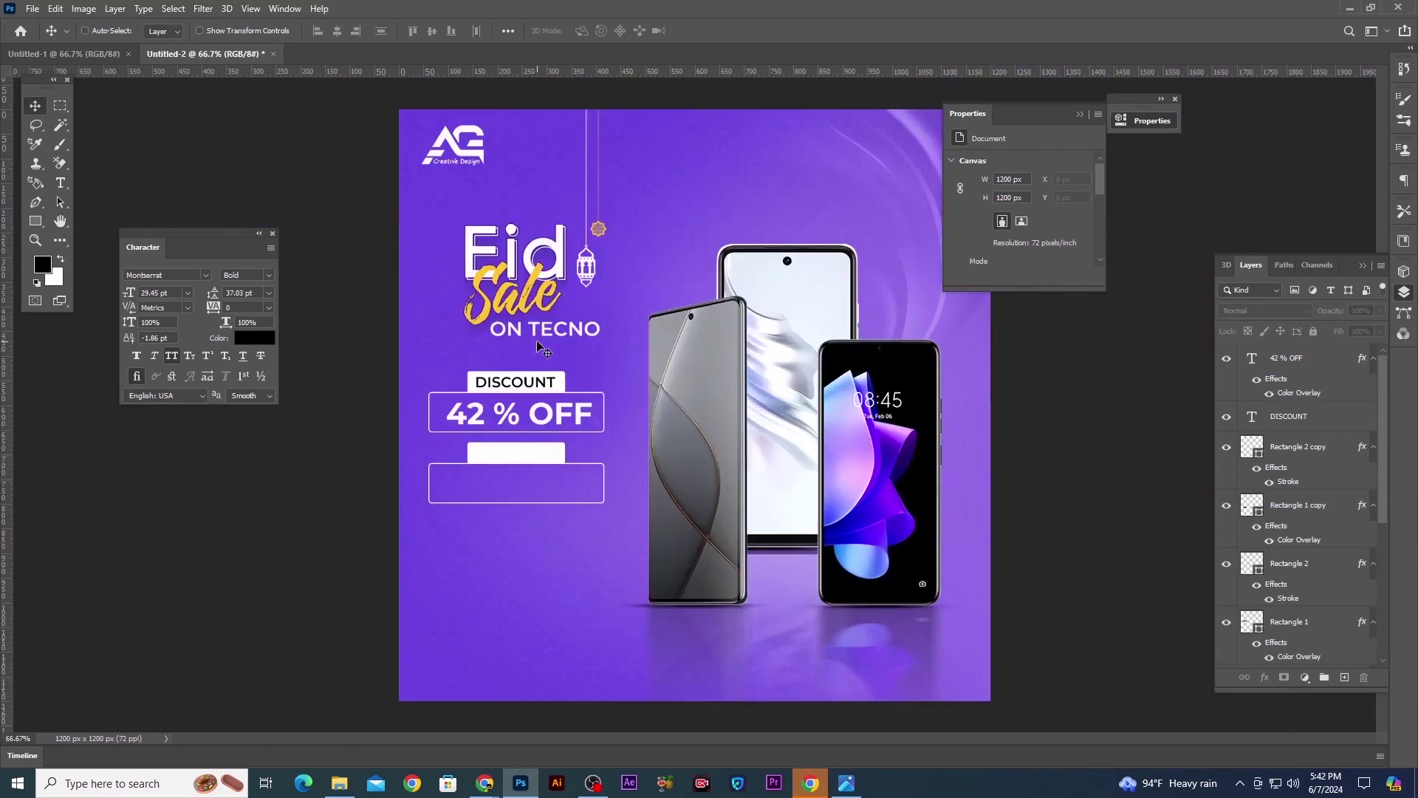
pyautogui.hotkey('ctrl', '+')
pyautogui.hotkey('ctrl', '+')
pyautogui.moveTo(308, 378); pyautogui.dragTo(709, 504)
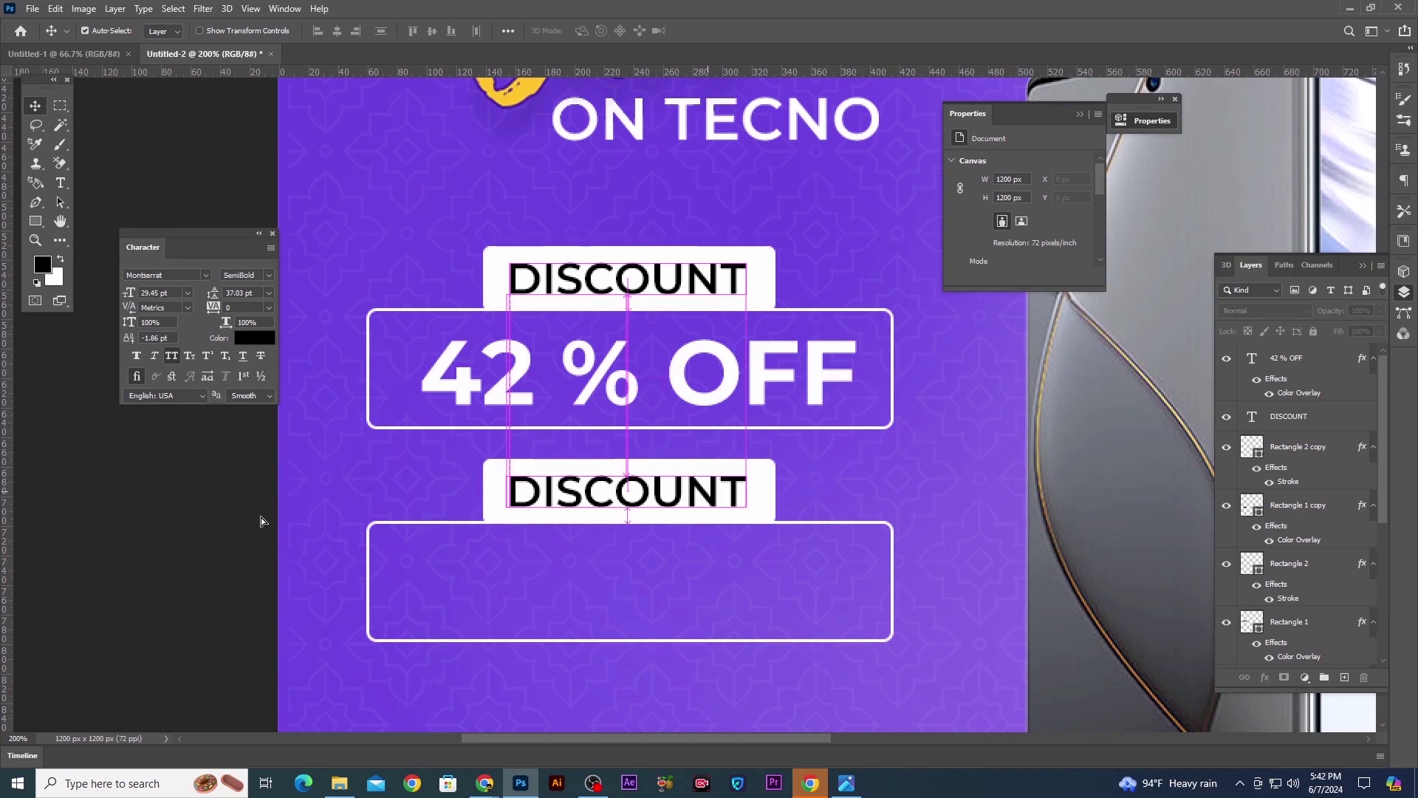
pyautogui.click(231, 523)
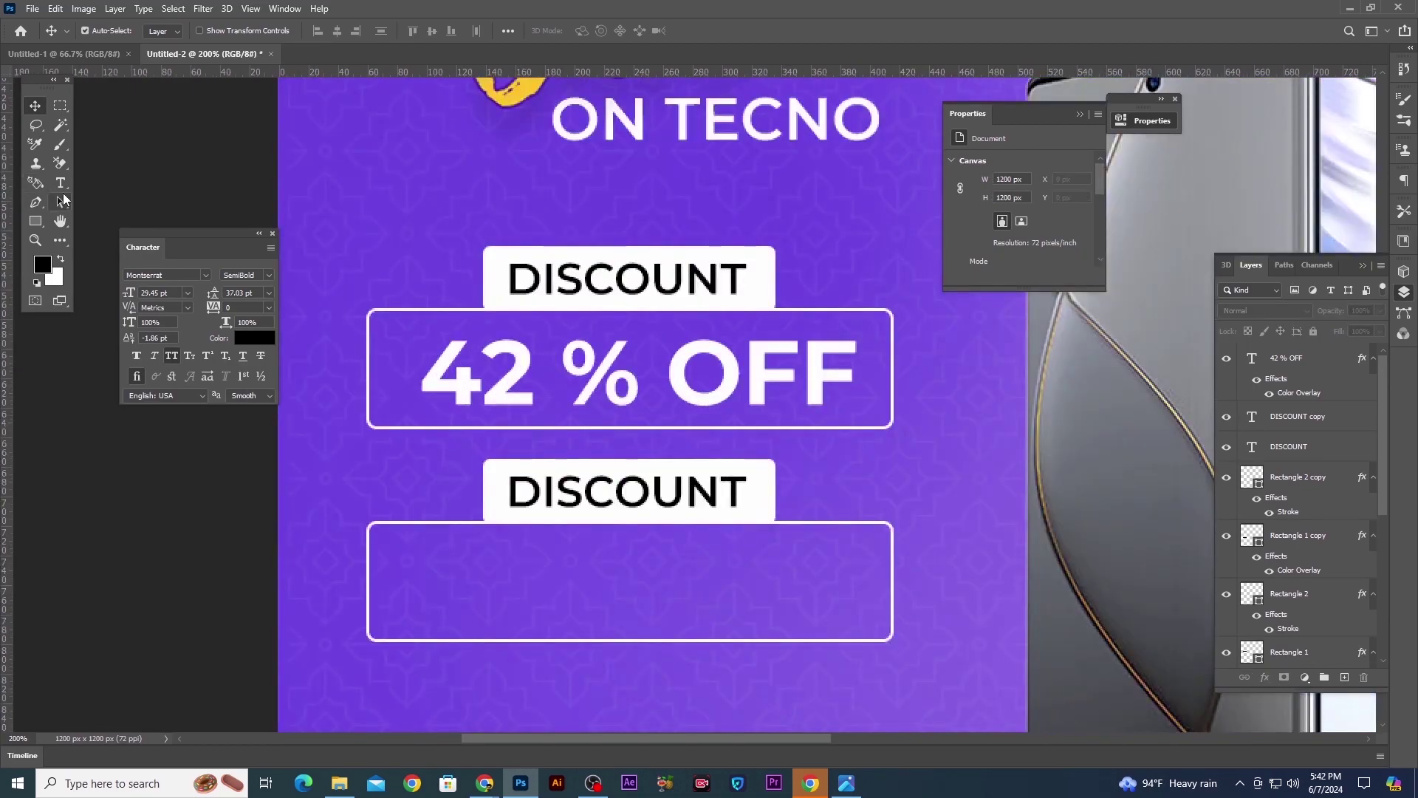
# Replace the lower white bar's DISCOUNT label with 0% EMI
pyautogui.click(61, 183)
pyautogui.doubleClick(643, 492)
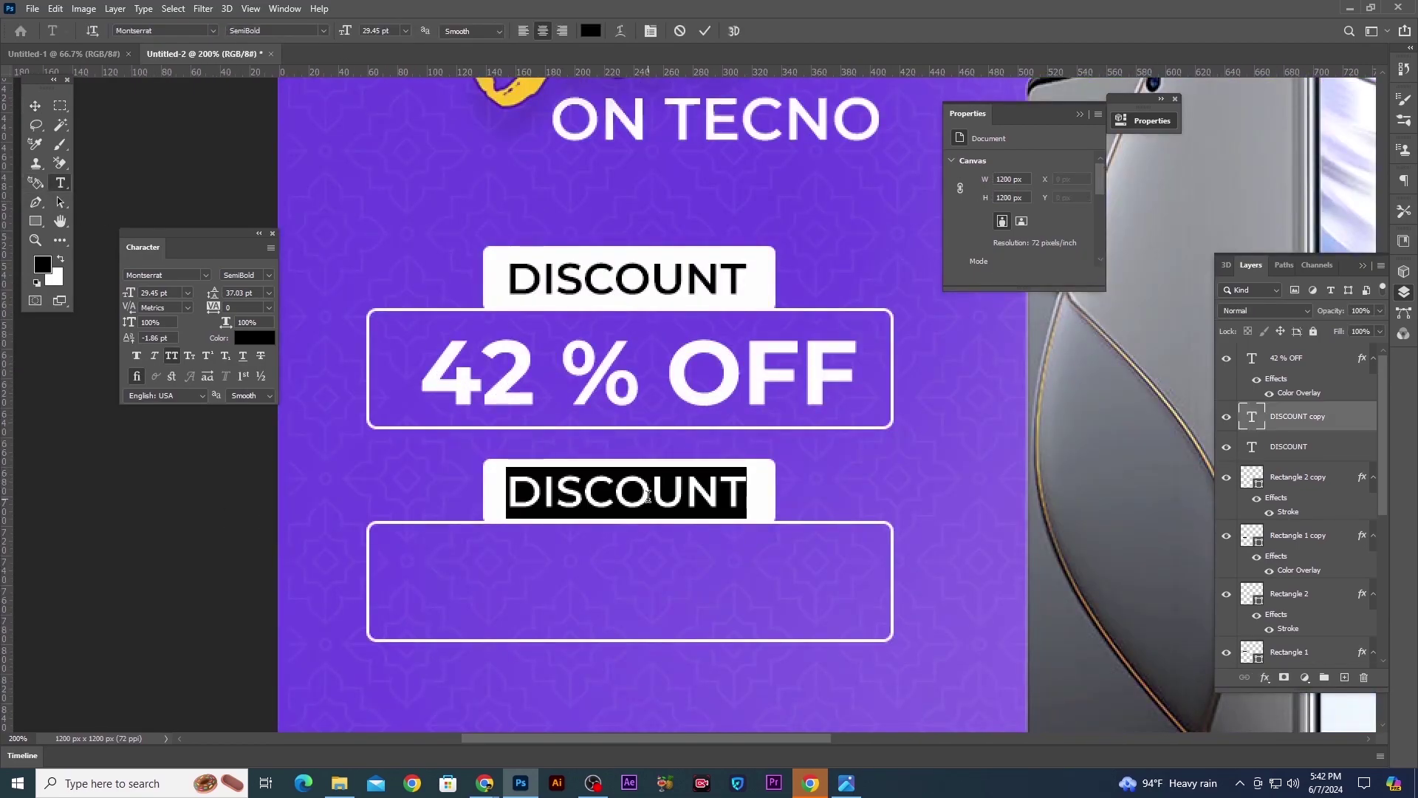
pyautogui.write('0% EMI')
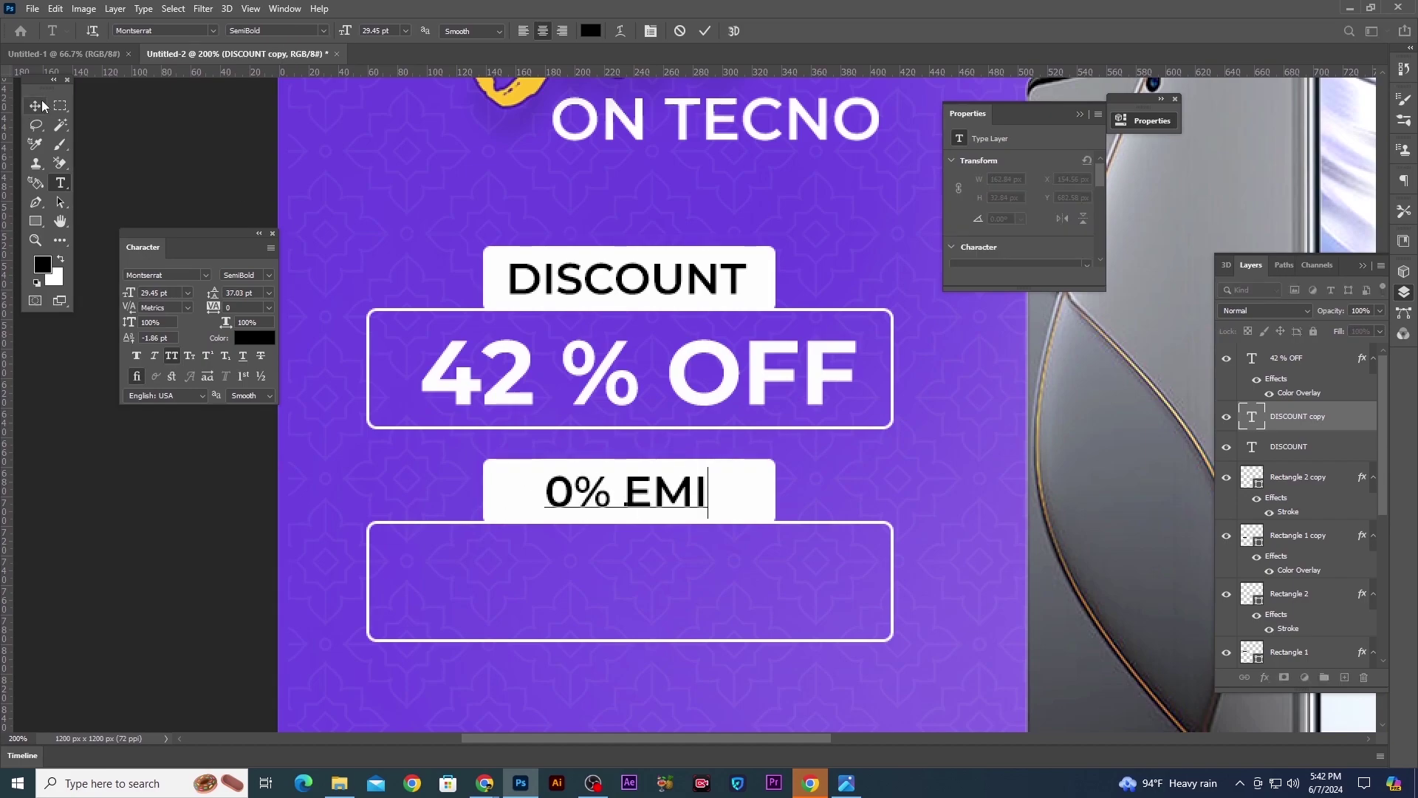
pyautogui.click(192, 488)
pyautogui.scroll(-2, 694, 481)
pyautogui.moveTo(641, 403); pyautogui.dragTo(596, 495)
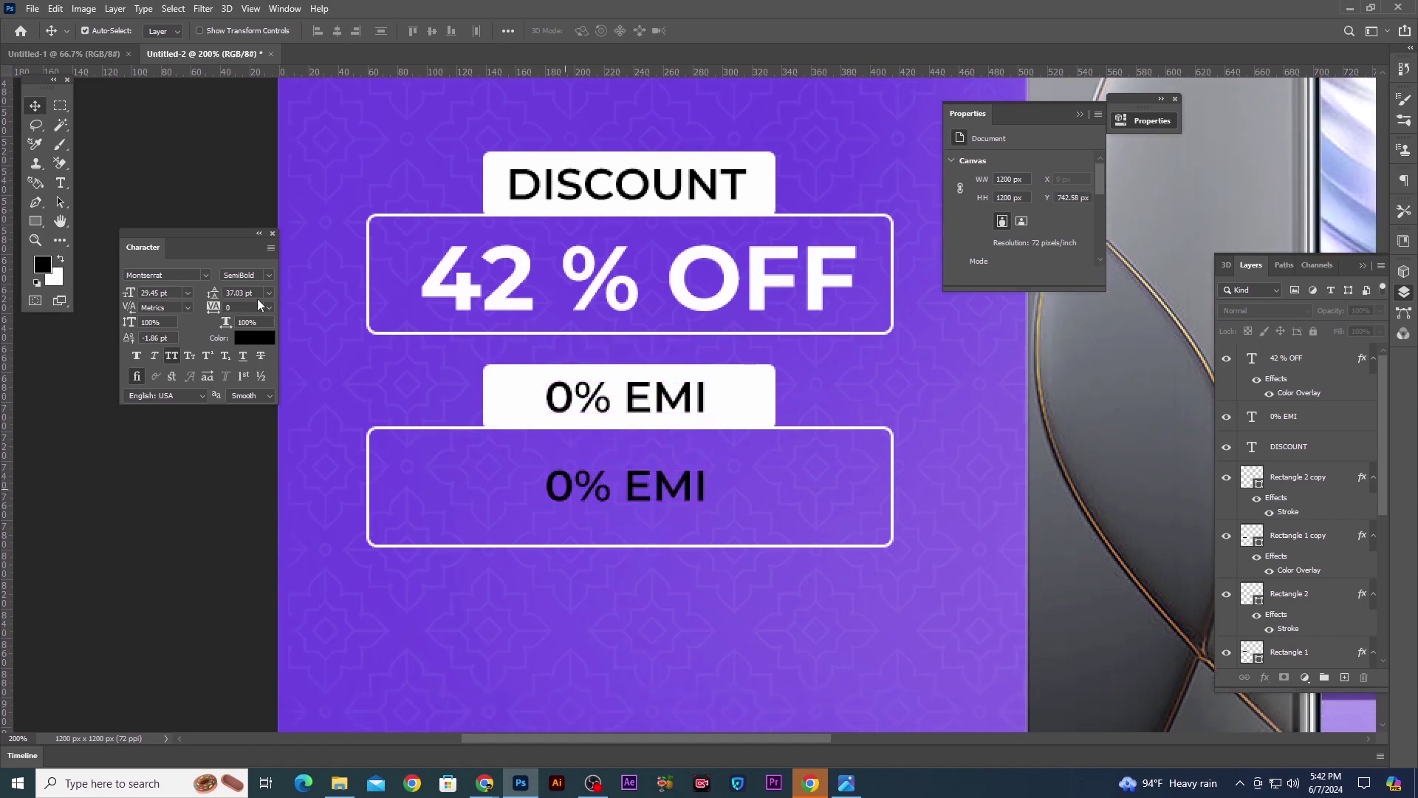
pyautogui.hotkey('ctrl', 'z')
pyautogui.moveTo(731, 280); pyautogui.dragTo(712, 414)
pyautogui.hotkey('ctrl', 'z')
pyautogui.click(728, 287)
pyautogui.click(684, 484)
pyautogui.press('Delete')
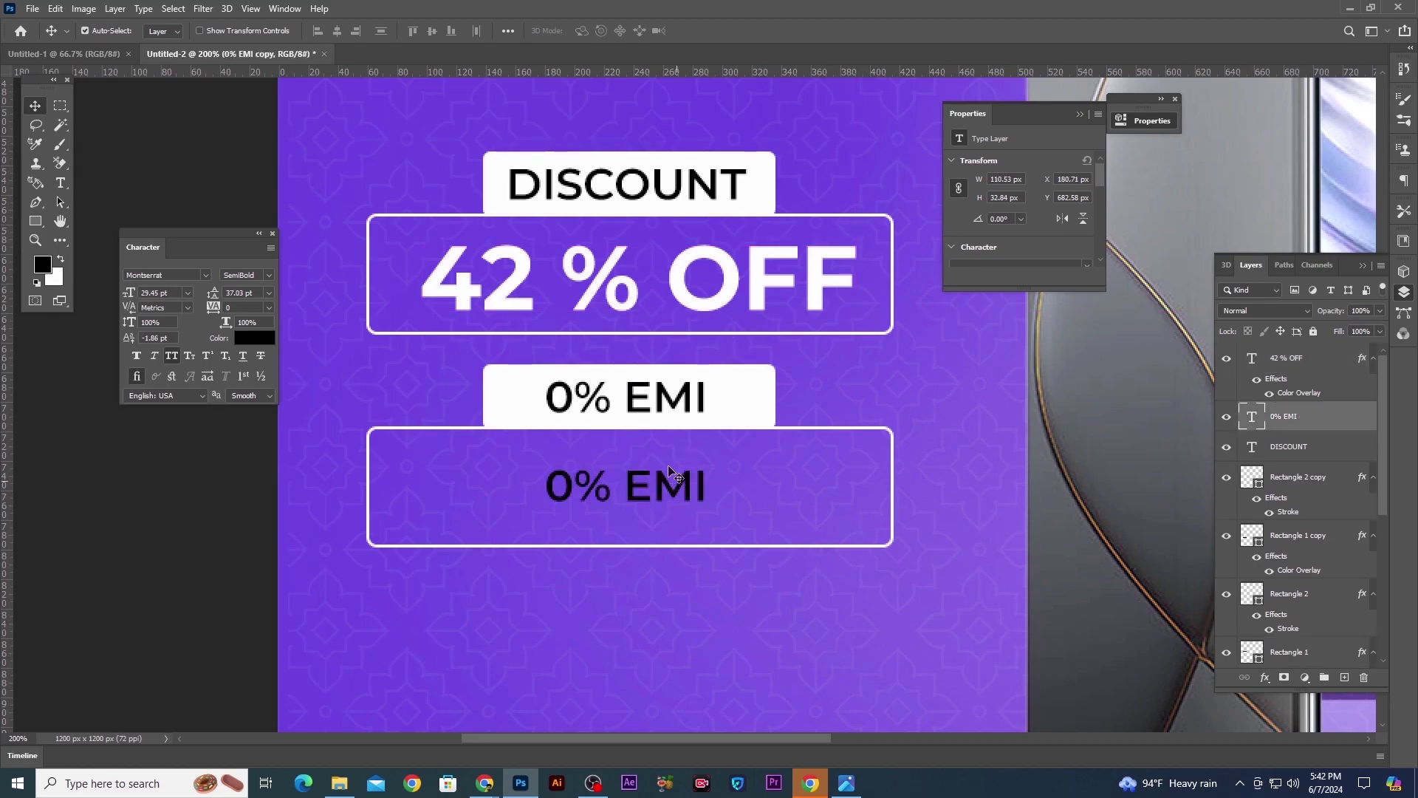
pyautogui.hotkey('ctrl', 'z')
# Duplicate the 42 % OFF text straight down into the lower outlined box and change the copy to 12 MONTHS
pyautogui.moveTo(728, 301); pyautogui.dragTo(716, 501)
pyautogui.press('t')
pyautogui.hotkey('ctrl', 'a')
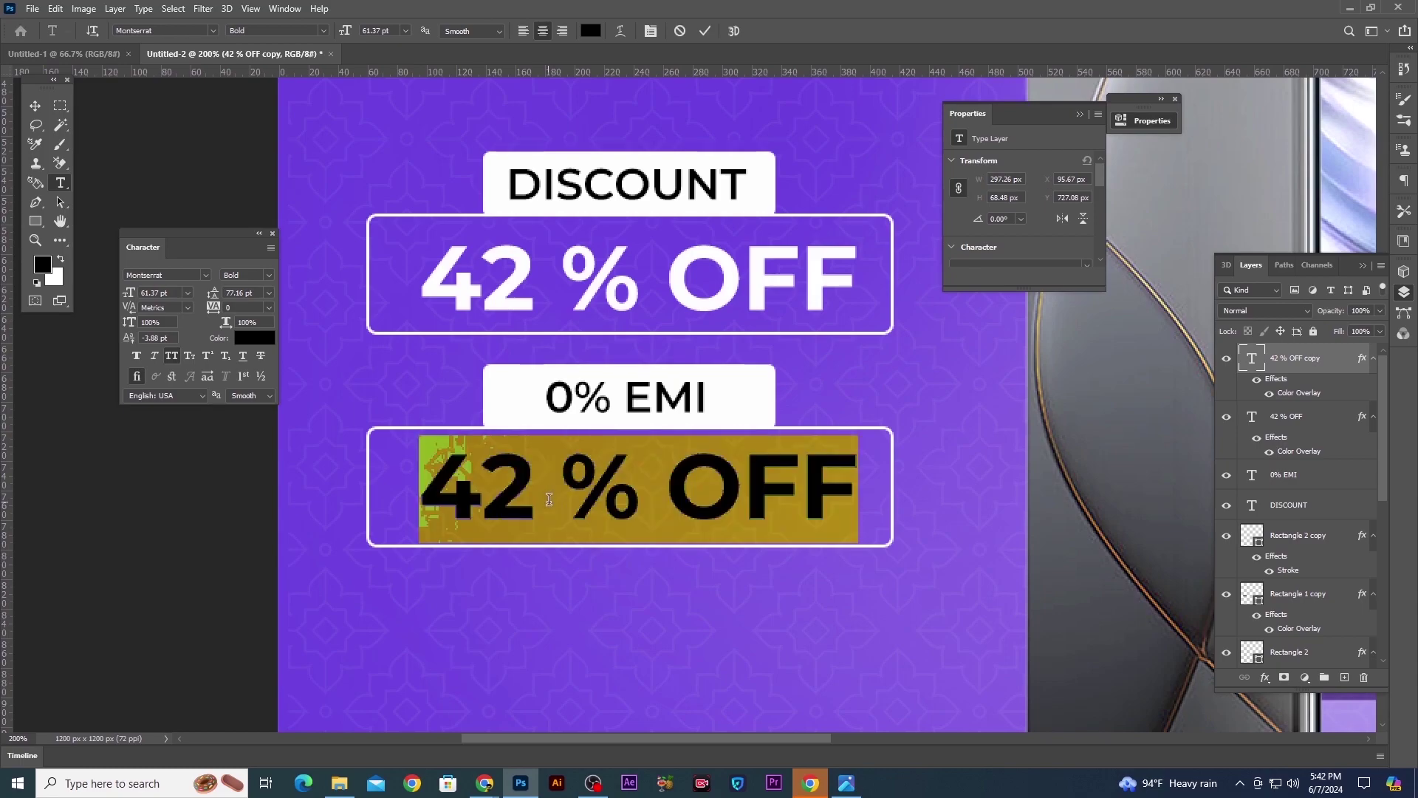
pyautogui.write('12')
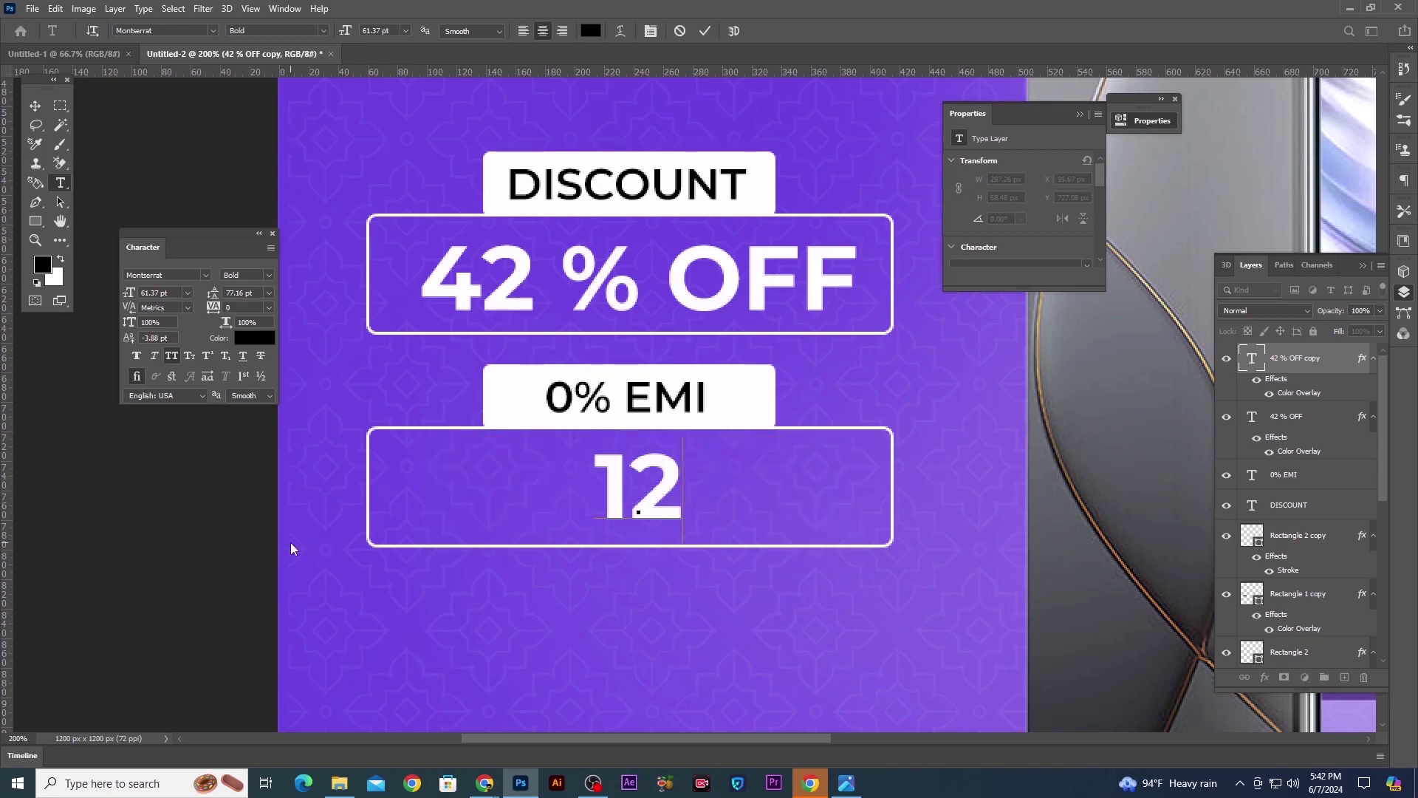
pyautogui.write(' MONTH')
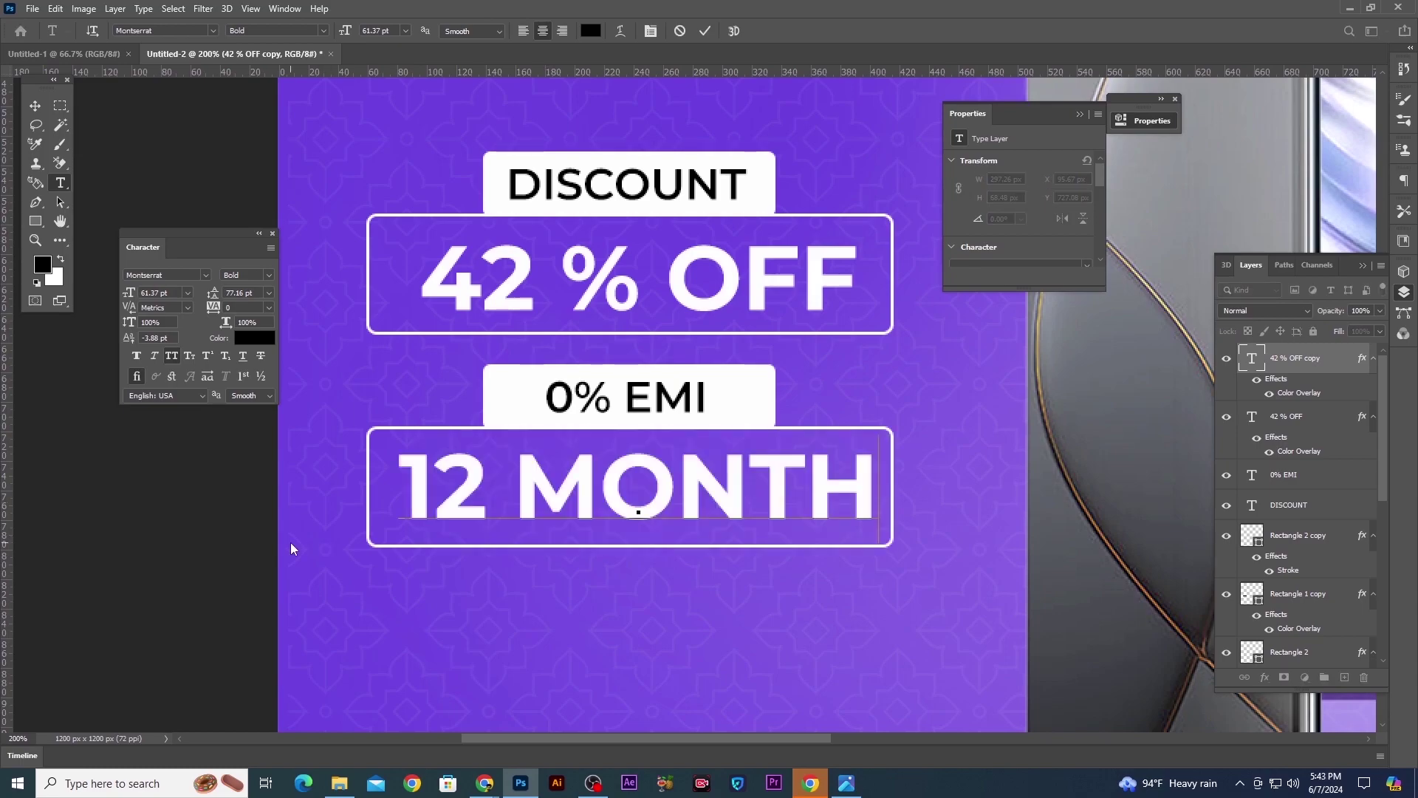
pyautogui.write('S')
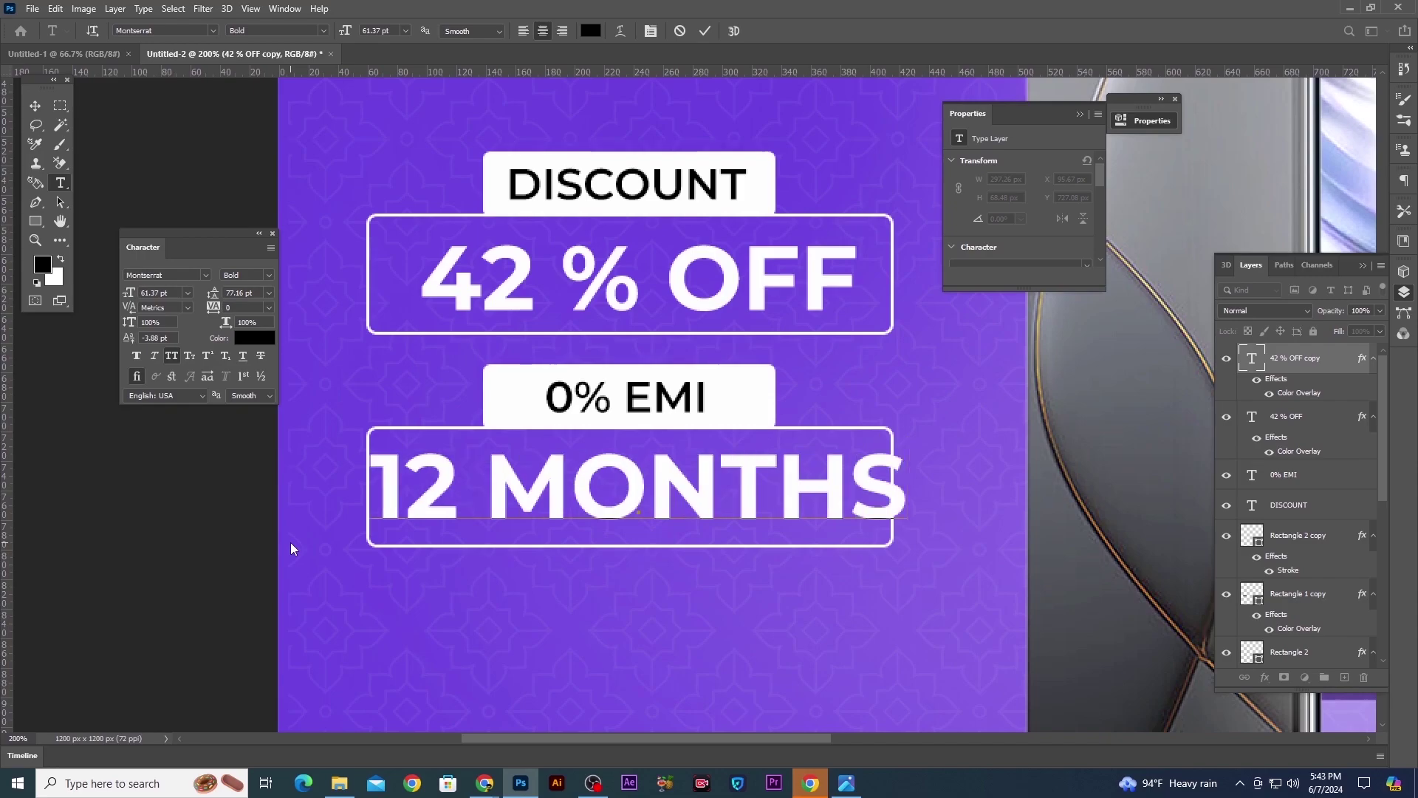
# Scale down the 12 MONTHS text so it fits inside the lower outlined box
pyautogui.click(35, 106)
pyautogui.hotkey('ctrl', 't')
pyautogui.moveTo(907, 440); pyautogui.dragTo(875, 447)
pyautogui.press('Return')
# Duplicate the 12 MONTHS text below the lower box and change the copy to UPT0
pyautogui.scroll(-2, 719, 411)
pyautogui.keyDown('alt'); pyautogui.moveTo(719, 412); pyautogui.dragTo(705, 550); pyautogui.keyUp('alt')
pyautogui.doubleClick(572, 535)
pyautogui.click(36, 107)
pyautogui.hotkey('ctrl', '-')
pyautogui.moveTo(880, 342); pyautogui.dragTo(716, 366)
pyautogui.hotkey('ctrl', '-')
pyautogui.doubleClick(515, 529)
pyautogui.write('UPTP')
pyautogui.hotkey('ctrl', '+')
pyautogui.press('t')
pyautogui.moveTo(452, 591)
pyautogui.mouseDown()
pyautogui.moveTo(501, 606)
pyautogui.moveTo(397, 503)
pyautogui.moveTo(434, 575)
pyautogui.mouseUp()
pyautogui.write('0')
# Rotate the UPT0 text to -90°, shrink it to about 12 × 29 px and place it beside the 12 in the lower box
pyautogui.click(34, 108)
pyautogui.hotkey('ctrl', 't')
pyautogui.hotkey('ctrl', '+')
pyautogui.moveTo(295, 695); pyautogui.dragTo(412, 422)
pyautogui.moveTo(438, 360); pyautogui.dragTo(426, 393)
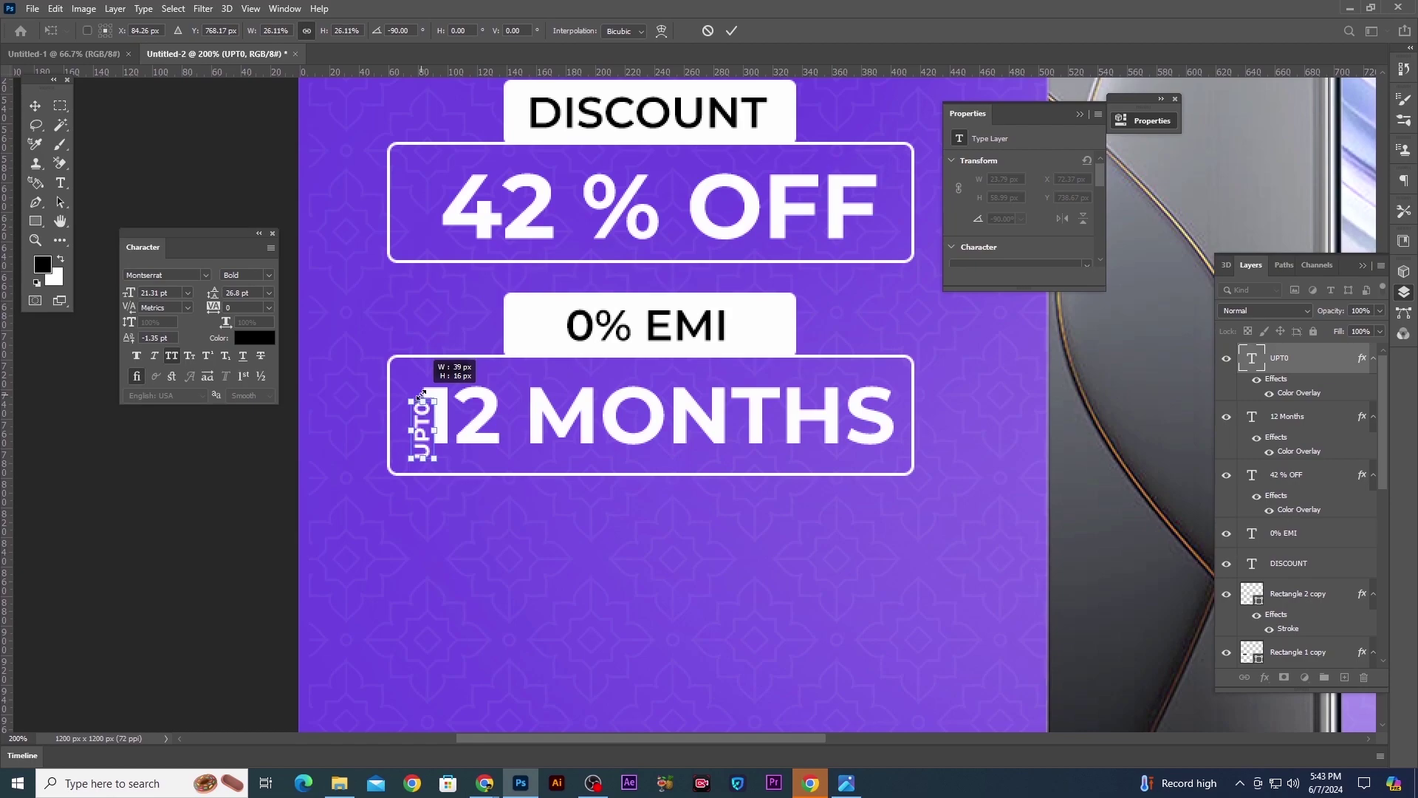
pyautogui.scroll(1, 420, 396)
pyautogui.press('Return')
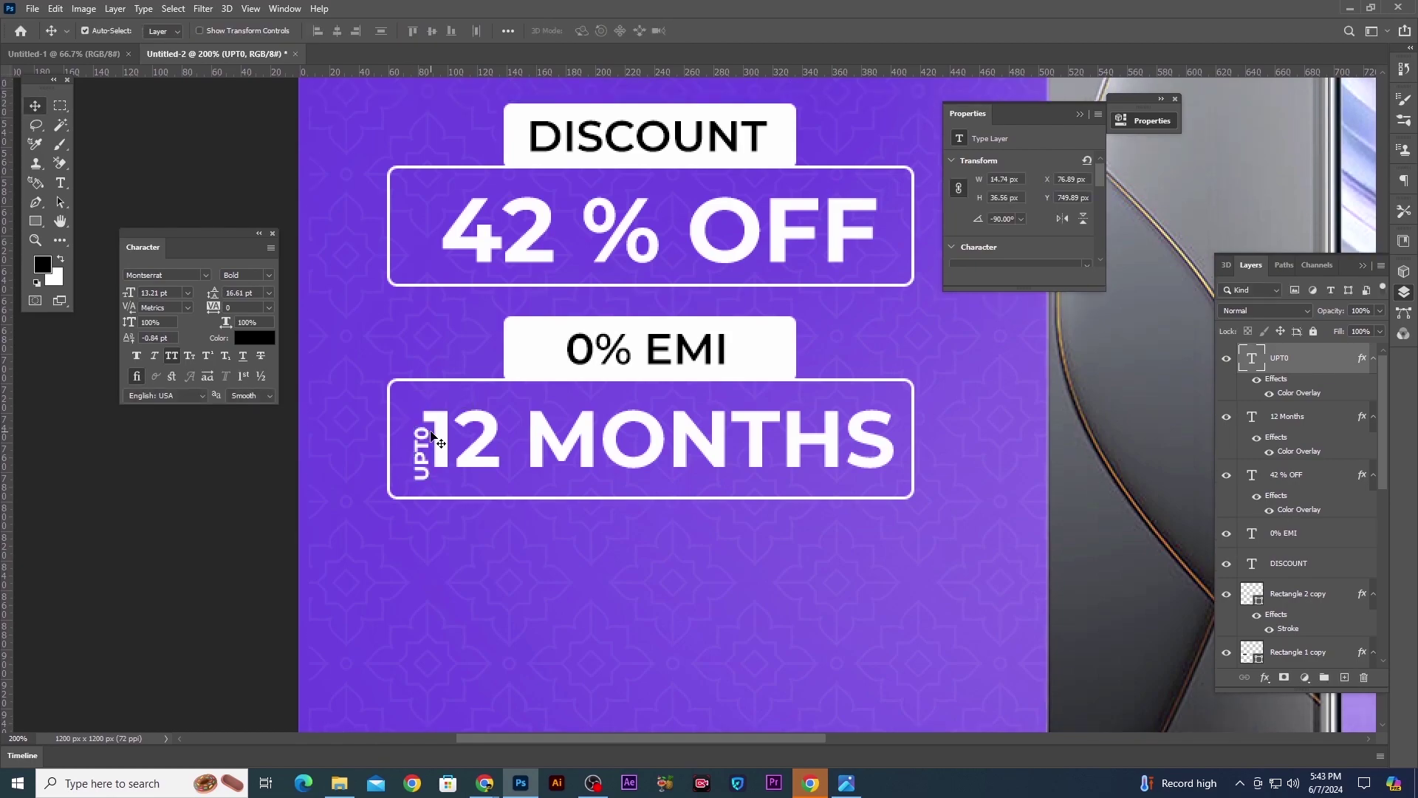
pyautogui.hotkey('ctrl', 't')
pyautogui.moveTo(435, 438); pyautogui.dragTo(431, 424)
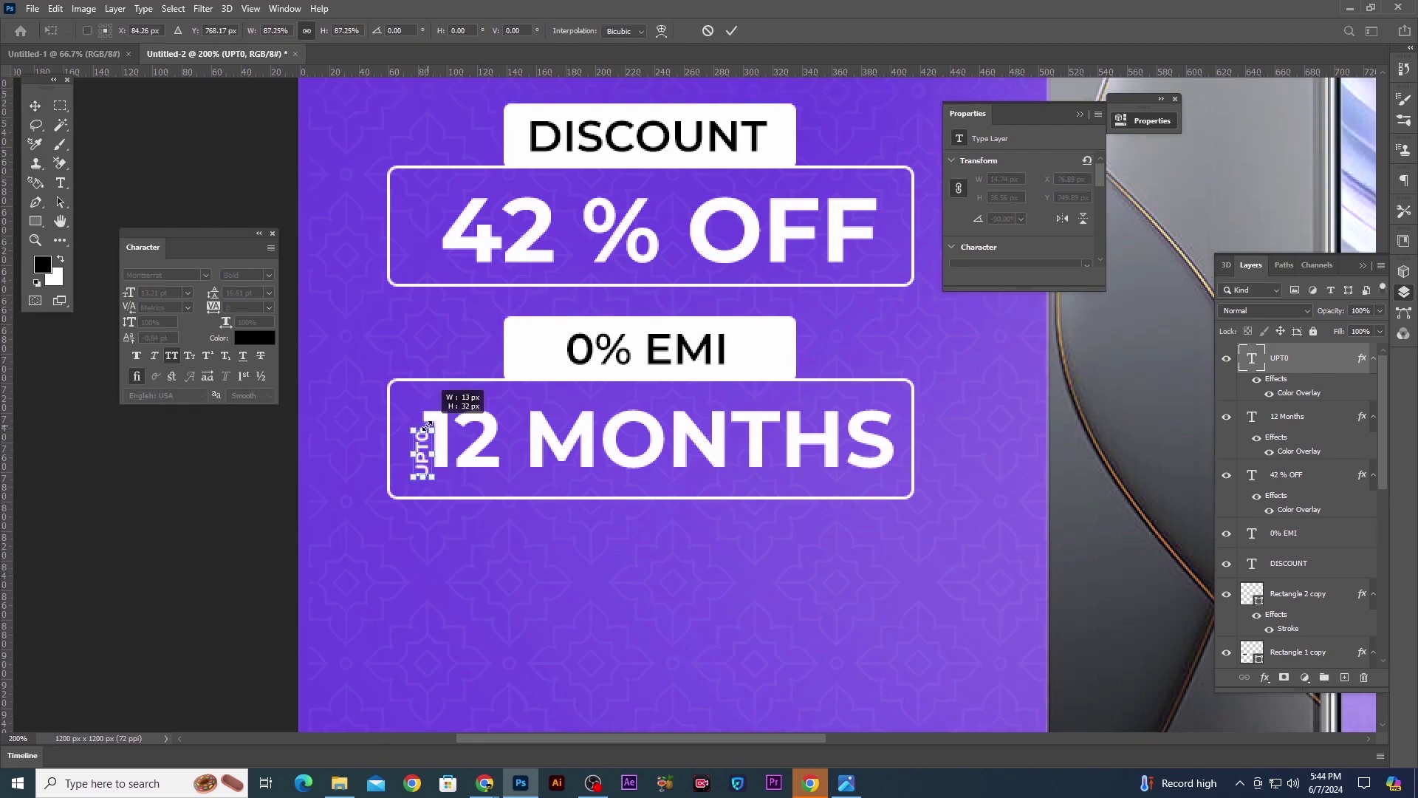
pyautogui.press('Return')
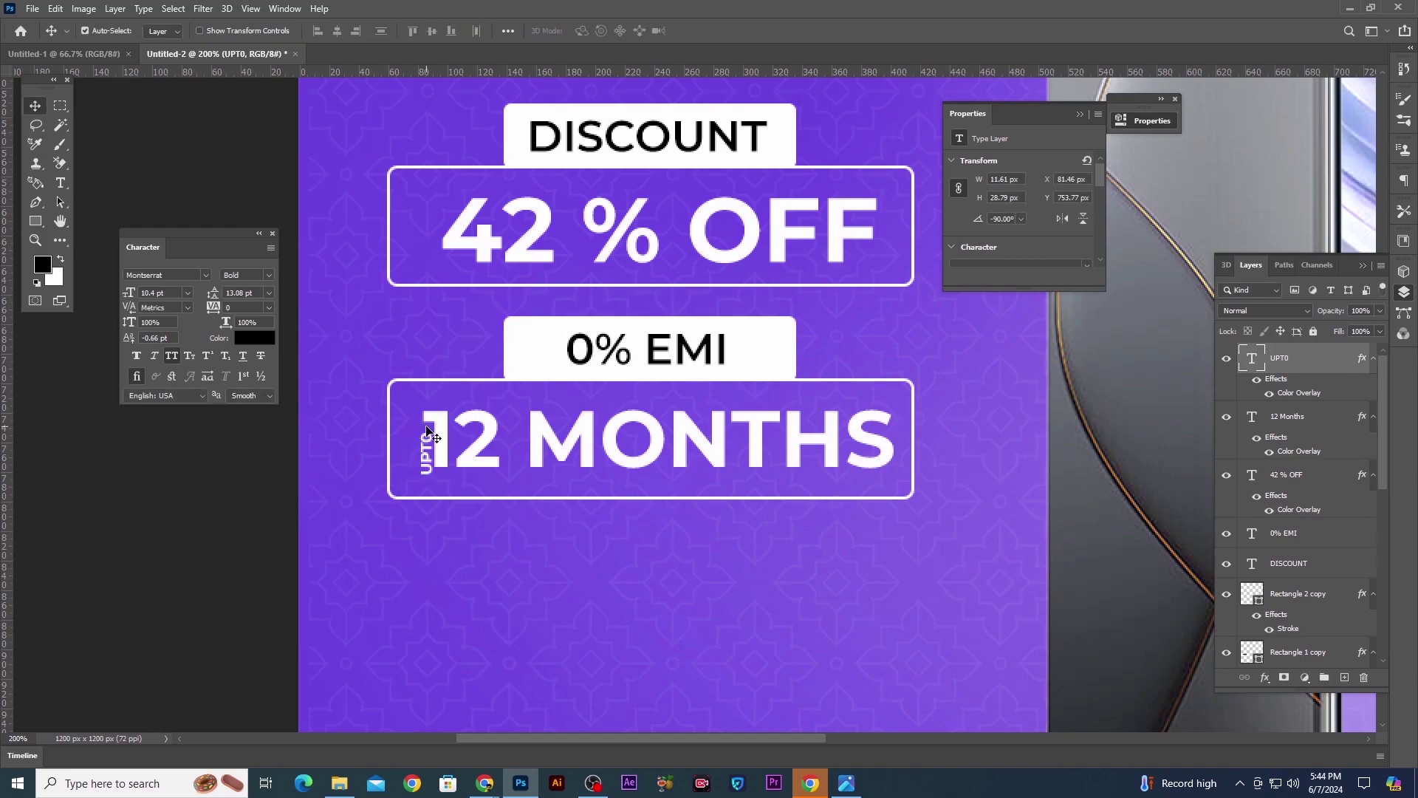
# Change the vertical label to UP T0 and adjust it to about 12.8 pt just before the 12 MONTHS text
pyautogui.click(61, 184)
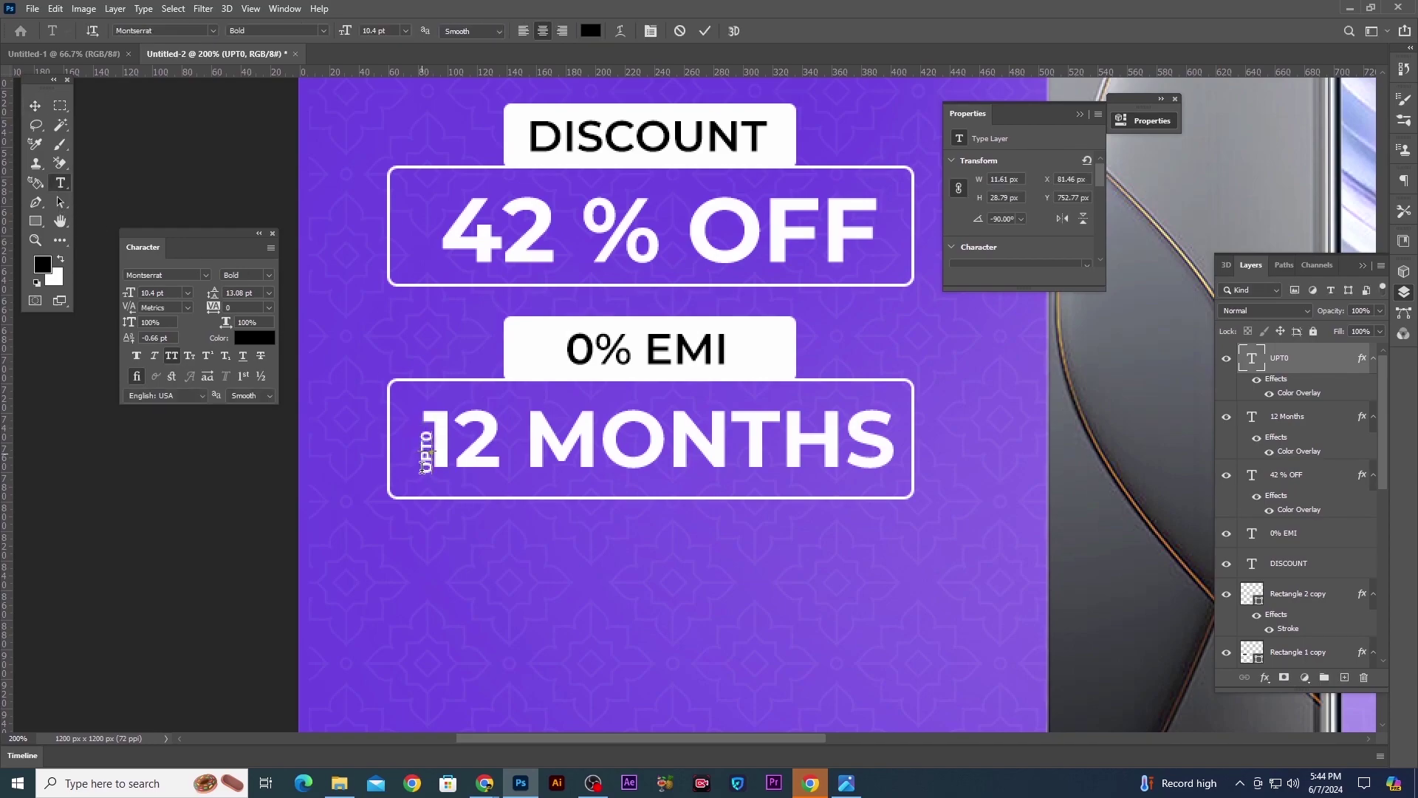
pyautogui.click(36, 107)
pyautogui.moveTo(430, 441)
pyautogui.mouseDown()
pyautogui.moveTo(413, 434)
pyautogui.moveTo(422, 414)
pyautogui.mouseUp()
pyautogui.hotkey('ctrl', 't')
pyautogui.press('Return')
pyautogui.keyDown('shift'); pyautogui.click(442, 436); pyautogui.keyUp('shift')
pyautogui.hotkey('ctrl', '-')
pyautogui.hotkey('ctrl', '-')
pyautogui.hotkey('ctrl', '-')
pyautogui.hotkey('ctrl', '+')
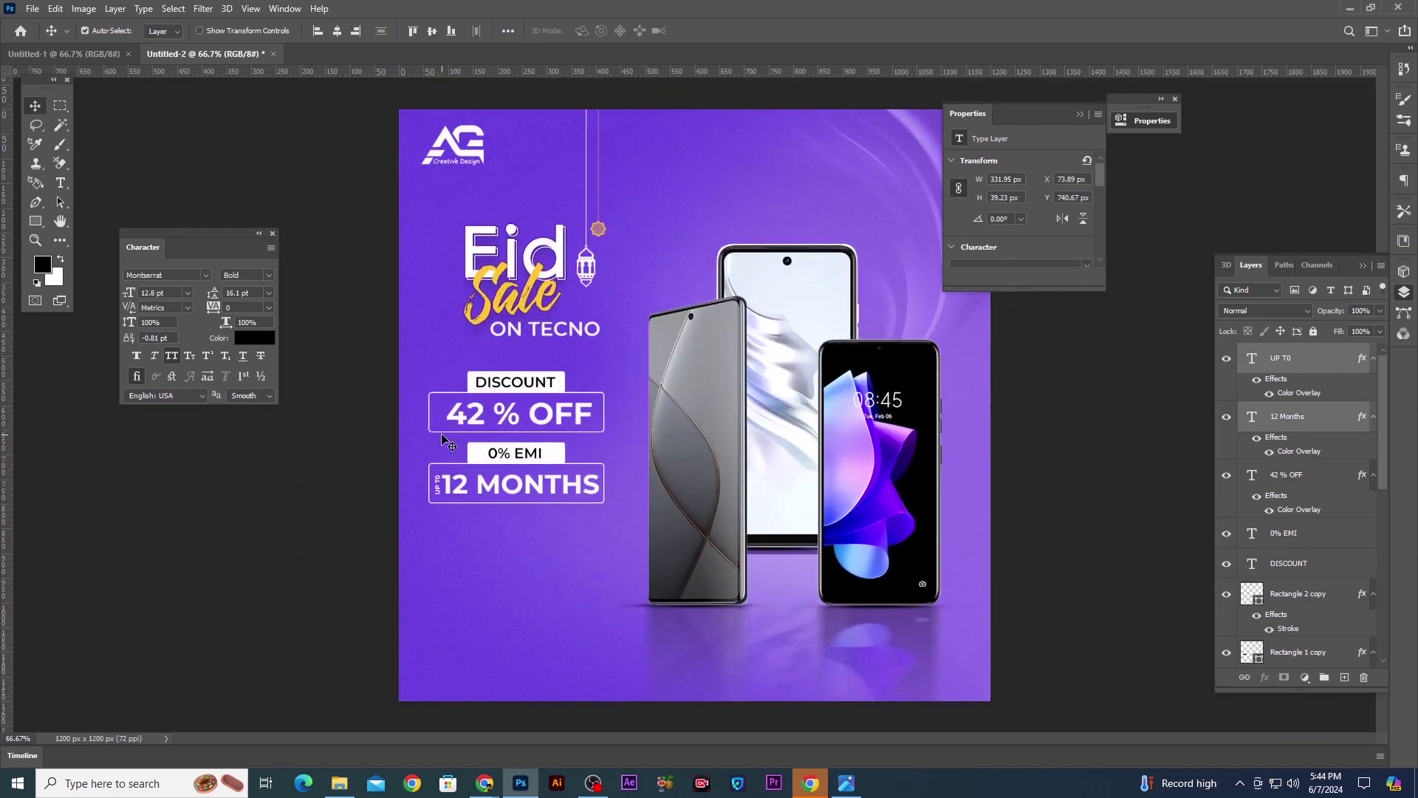
# Collapse the Properties panel and nudge the 0% EMI label, its bar and the 12 MONTHS box down together
pyautogui.click(332, 493)
pyautogui.click(1083, 193)
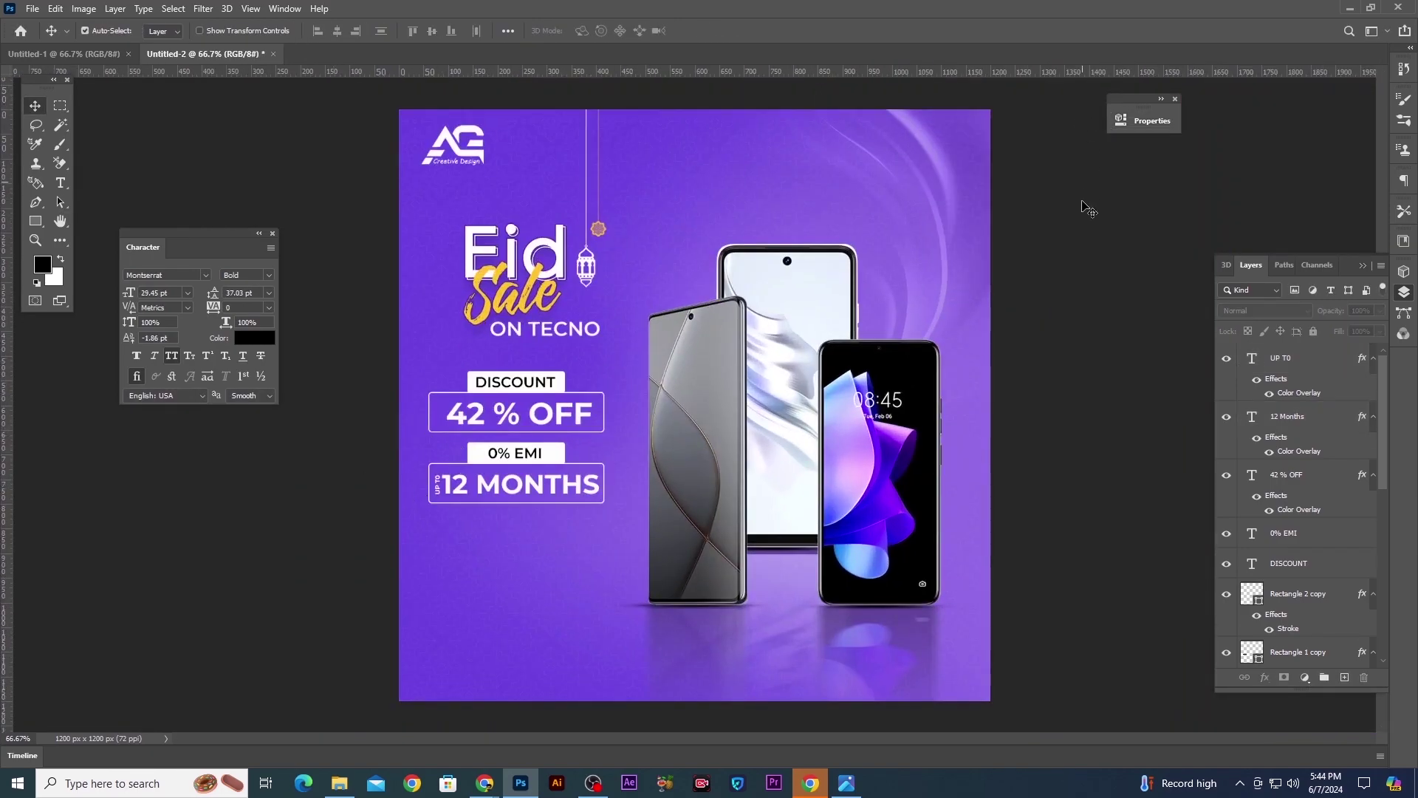
pyautogui.moveTo(436, 444); pyautogui.dragTo(601, 521)
pyautogui.press('Down')
pyautogui.press('Down')
pyautogui.press('Down')
pyautogui.press('Down')
pyautogui.press('Down')
# Nudge both offer boxes with their labels and texts slightly down together, below the ON TECNO line
pyautogui.moveTo(436, 376); pyautogui.dragTo(612, 533)
pyautogui.press('Down')
pyautogui.press('Down')
pyautogui.press('Down')
pyautogui.press('Down')
pyautogui.press('Down')
pyautogui.press('Down')
pyautogui.press('Down')
pyautogui.press('Down')
pyautogui.press('Down')
pyautogui.press('Down')
pyautogui.press('Down')
pyautogui.press('Down')
pyautogui.press('Down')
pyautogui.press('Down')
pyautogui.press('Down')
pyautogui.press('Down')
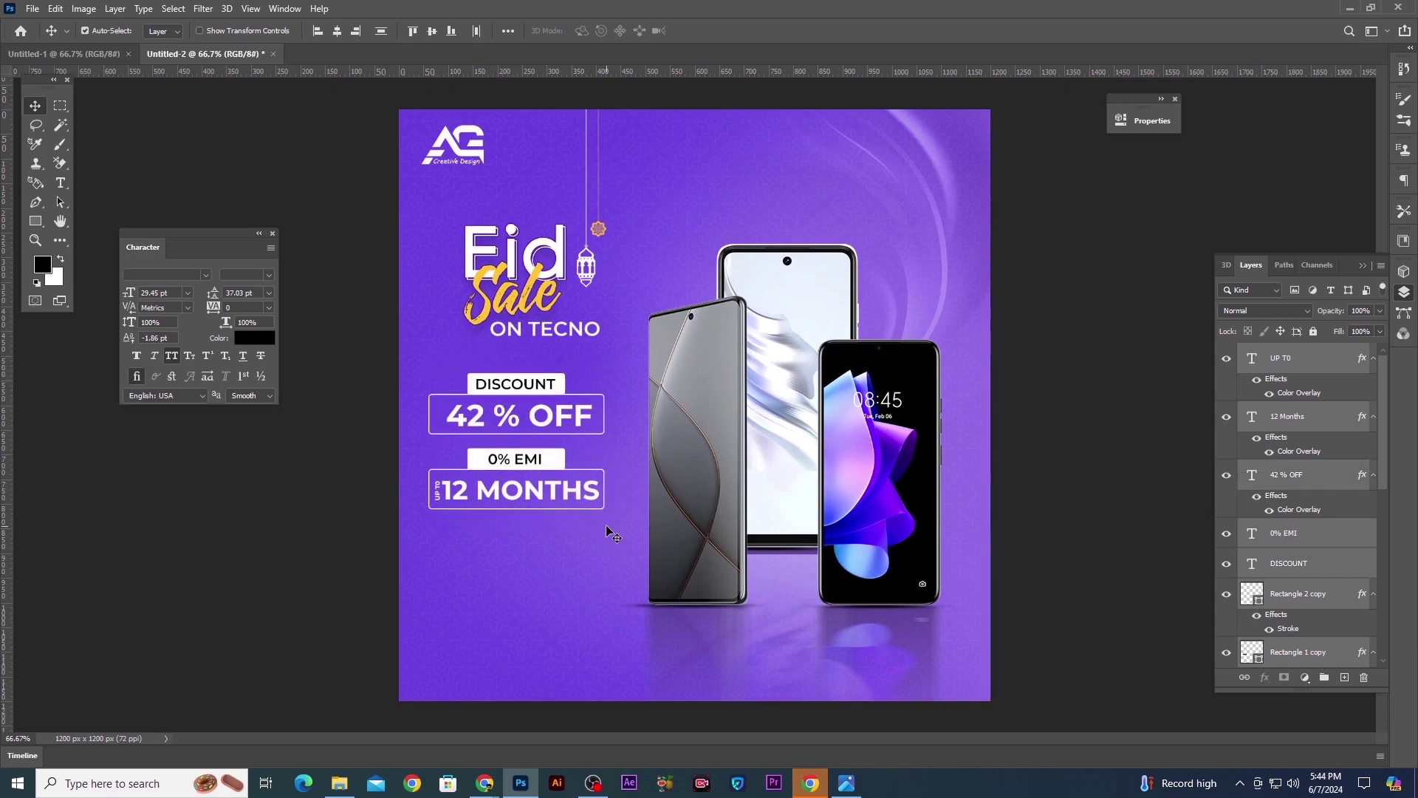
pyautogui.press('Up')
pyautogui.press('Up')
pyautogui.press('Up')
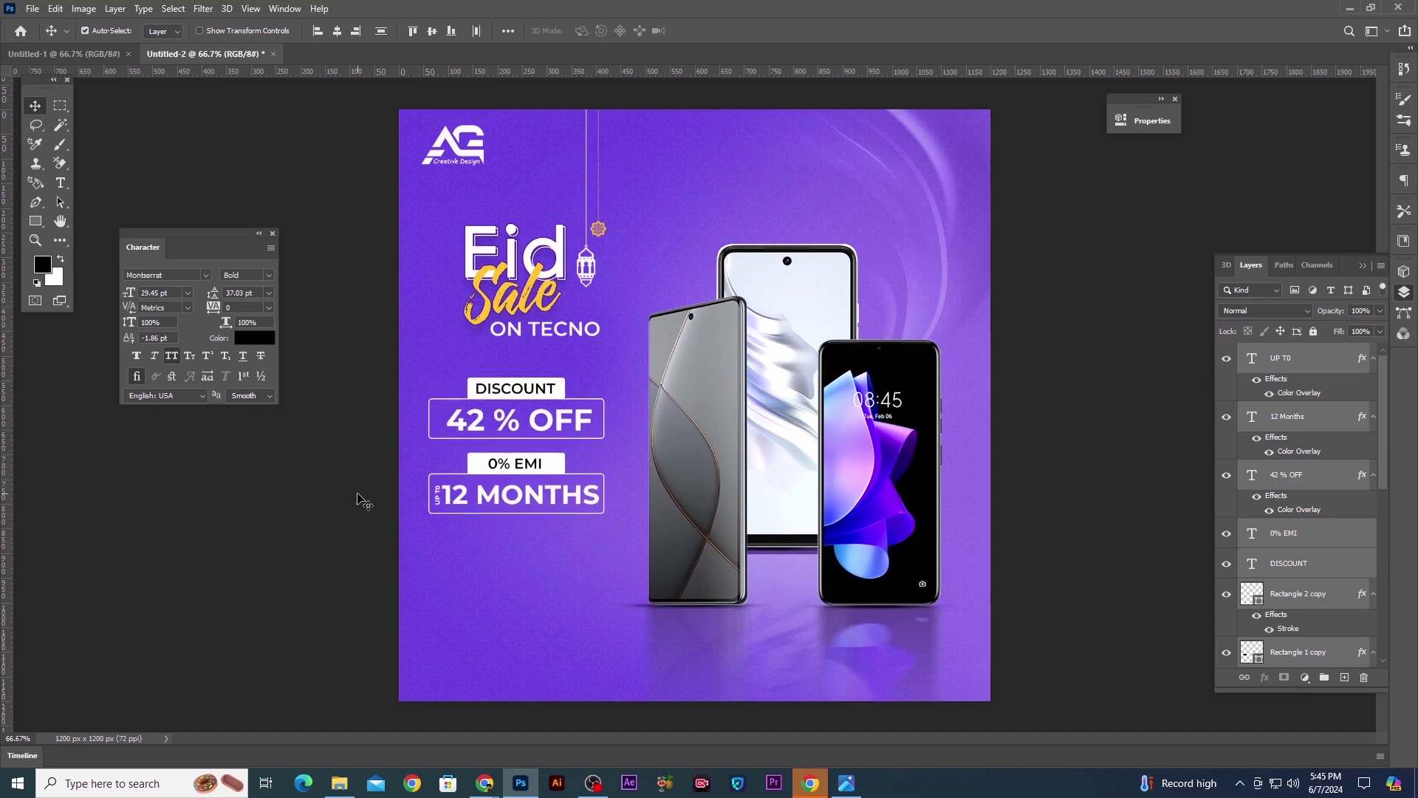
pyautogui.click(357, 493)
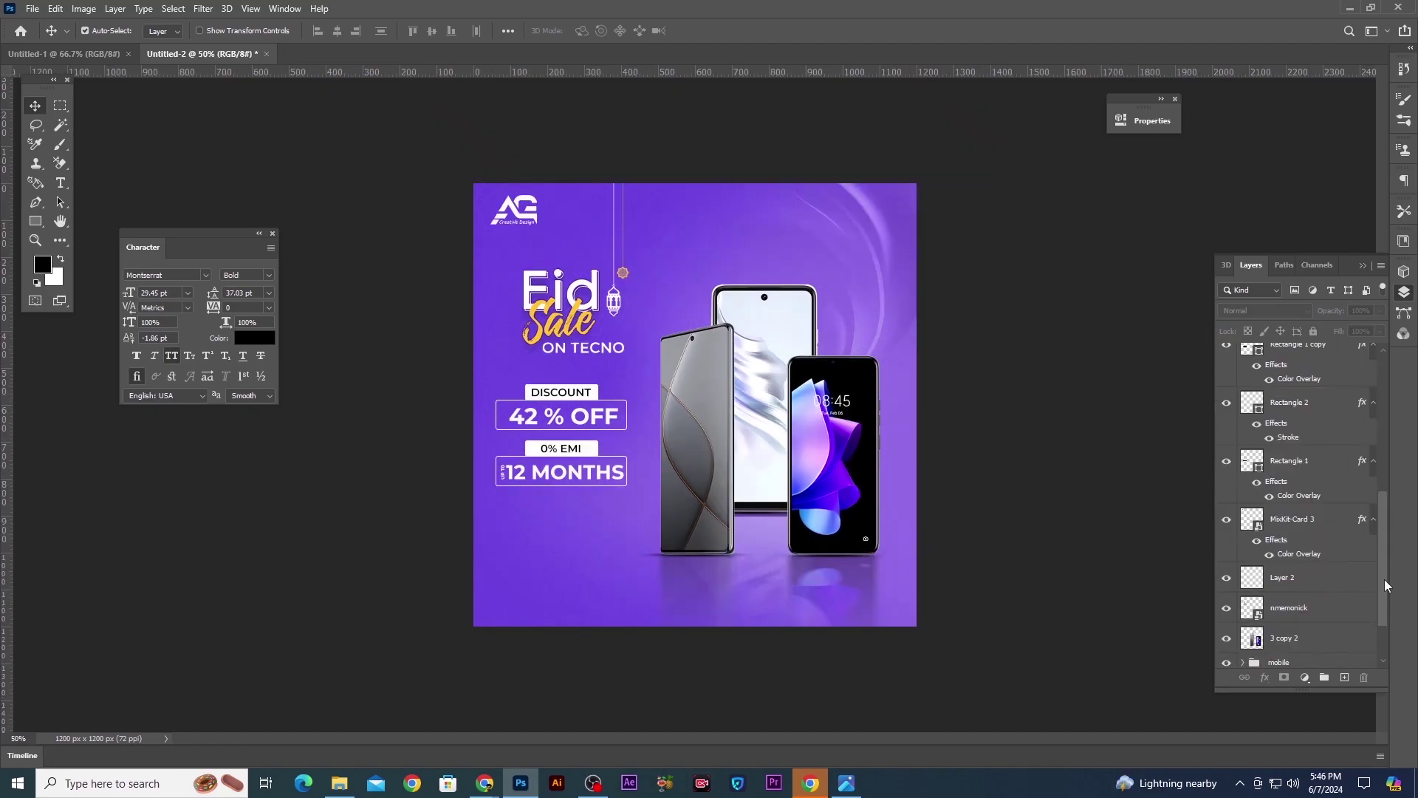
# Add a new empty layer directly above the purple Background layer
pyautogui.moveTo(1384, 586); pyautogui.dragTo(1381, 622)
pyautogui.click(1298, 621)
pyautogui.click(1344, 677)
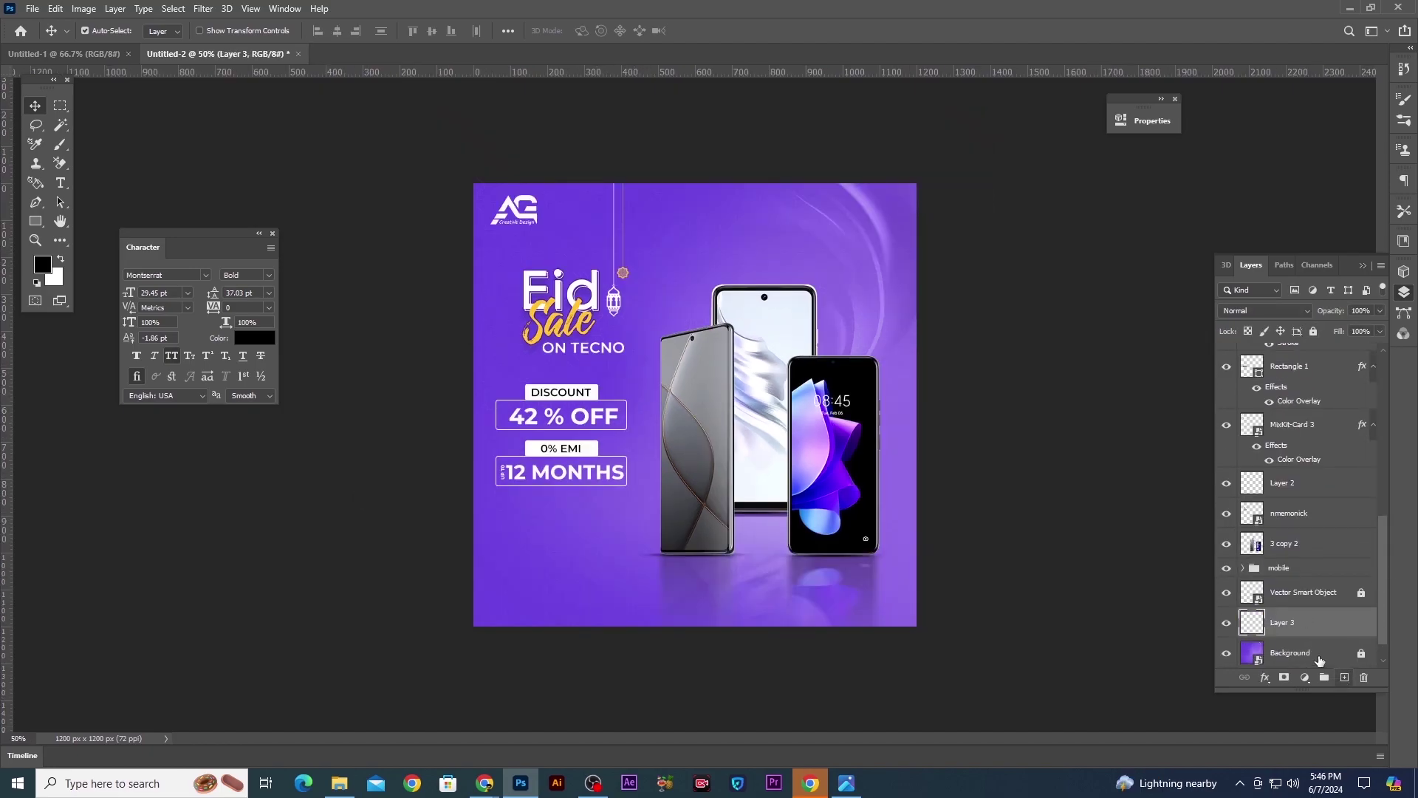
# Outline a slanted area across the poster's bottom with the Pen tool, convert it to a selection and fill it white
pyautogui.press('p')
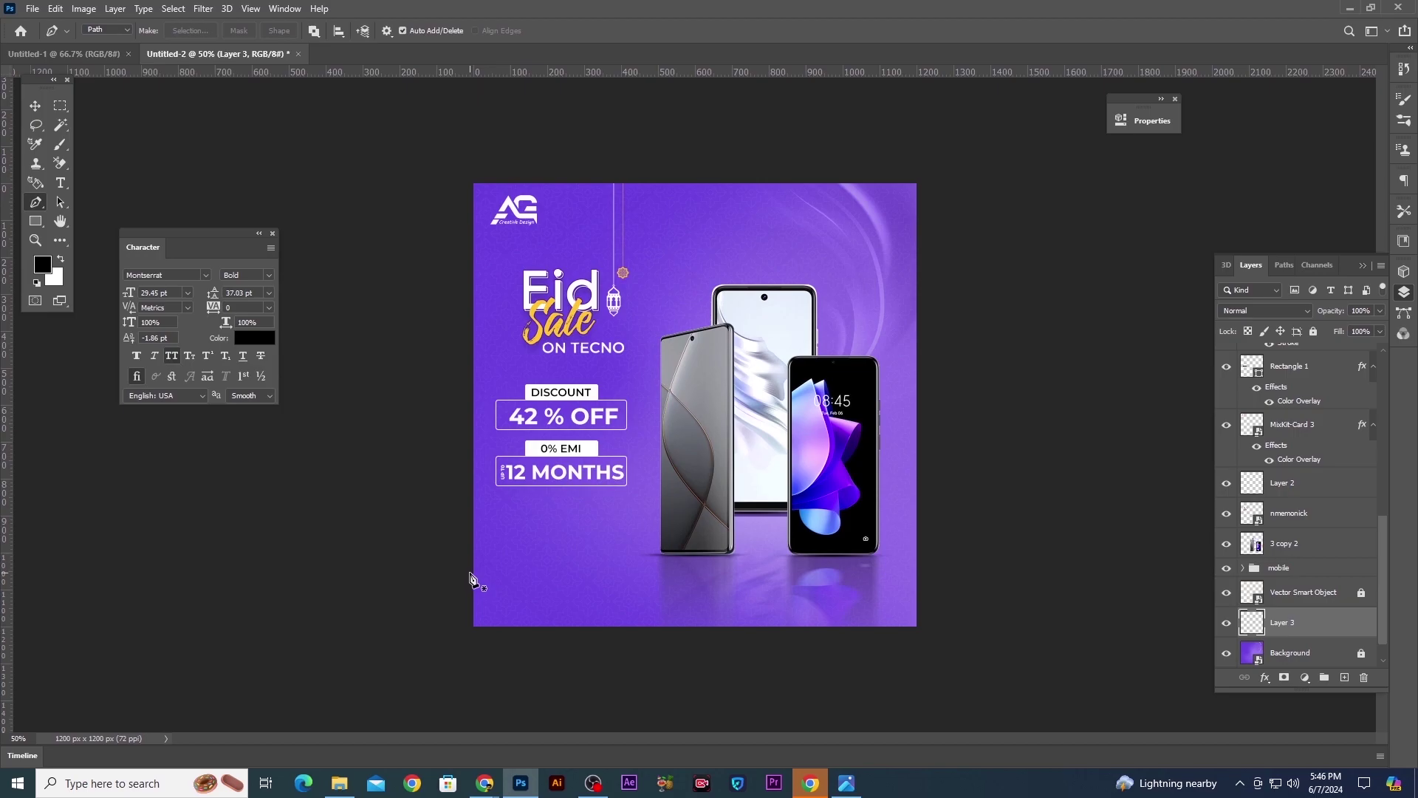
pyautogui.click(468, 570)
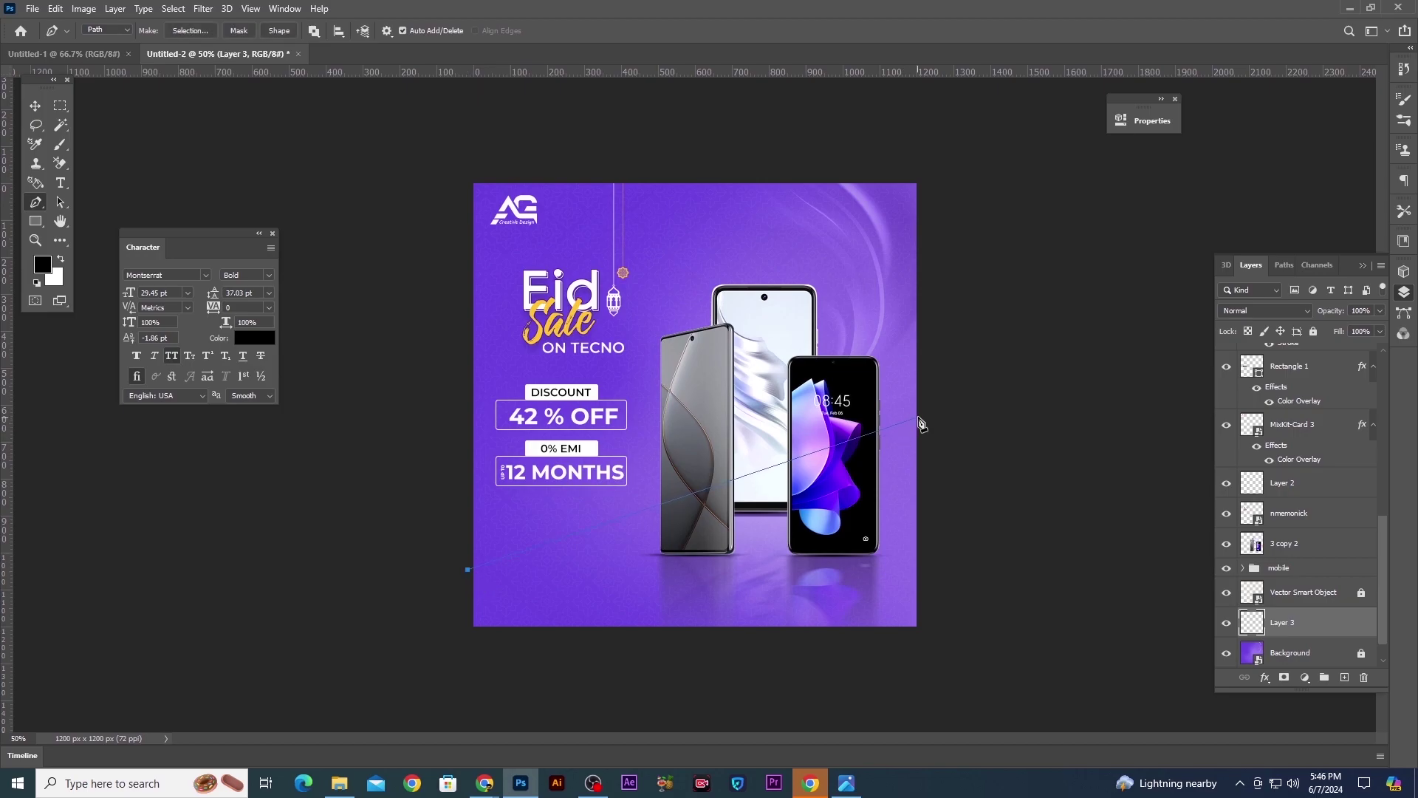
pyautogui.click(927, 459)
pyautogui.click(927, 644)
pyautogui.click(464, 638)
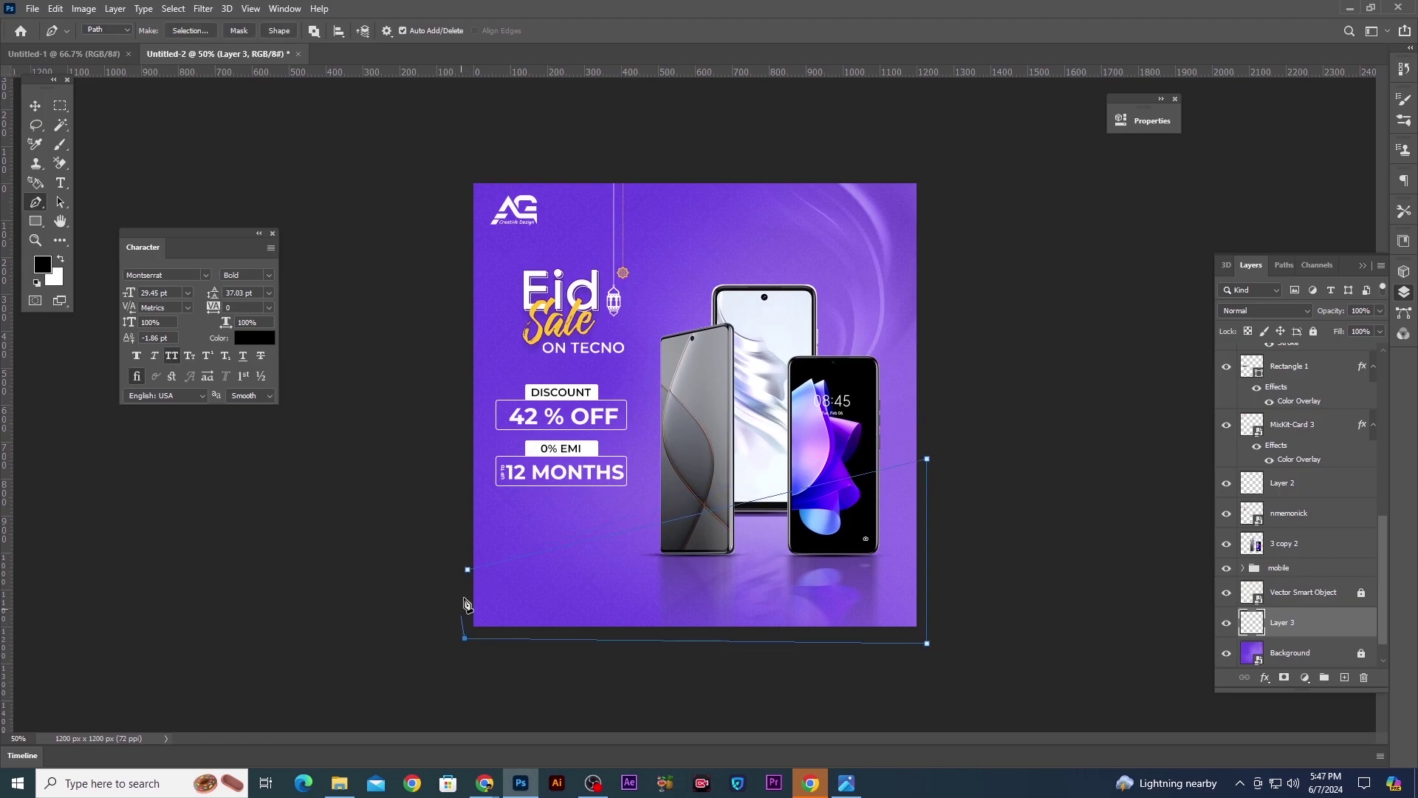
pyautogui.press('Escape')
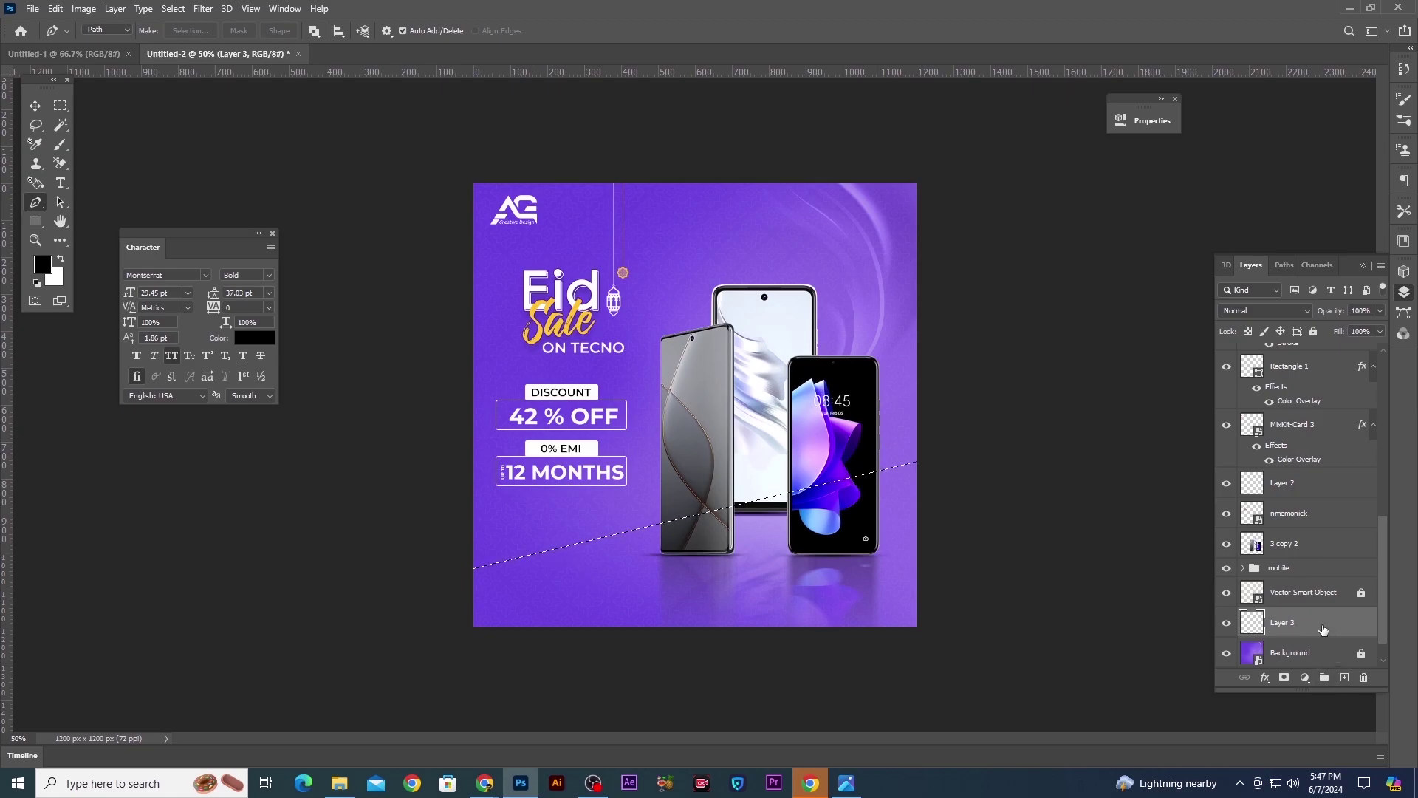
pyautogui.hotkey('ctrl', 'BackSpace')
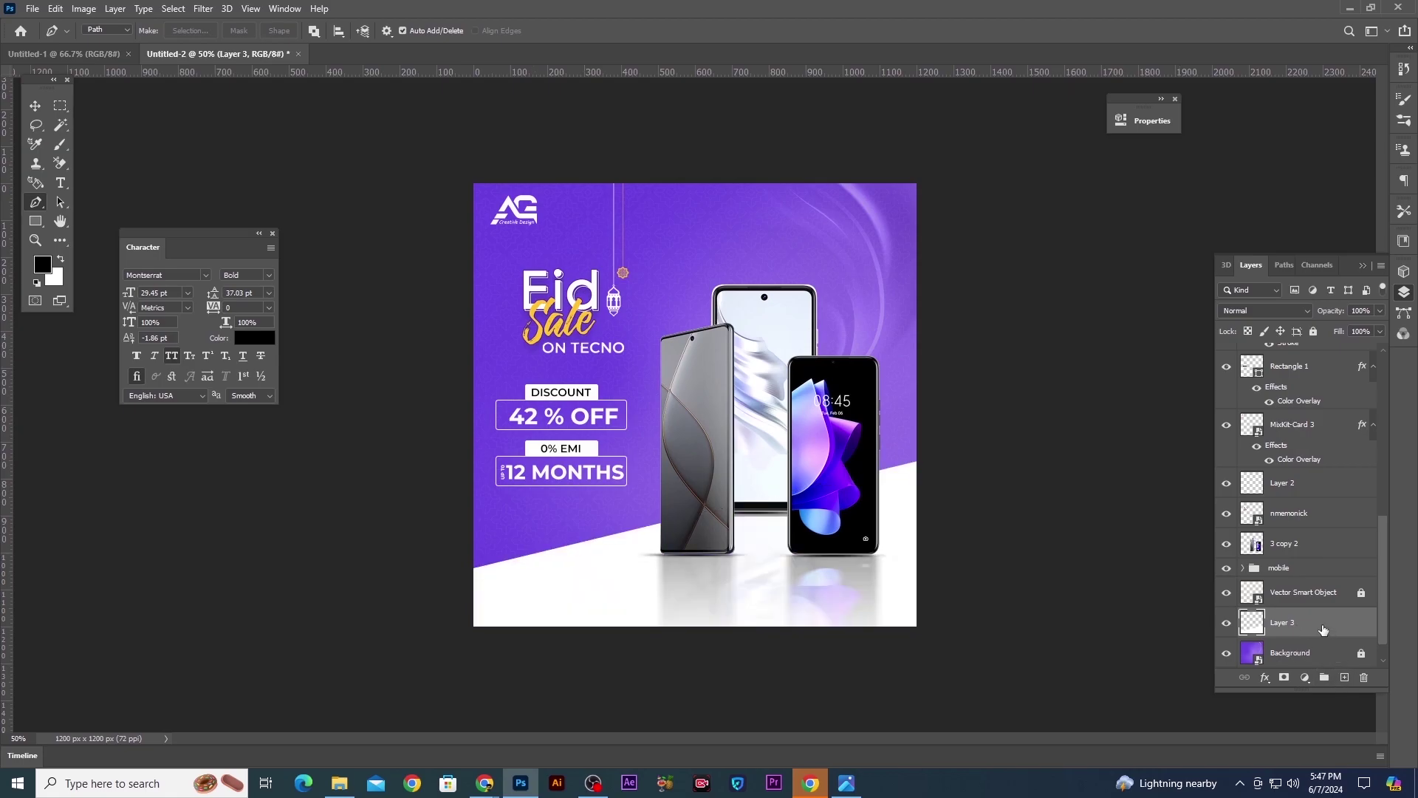
# Transform the white slanted shape so its sloping edge sits higher, especially behind the phones at the poster's right side
pyautogui.click(35, 106)
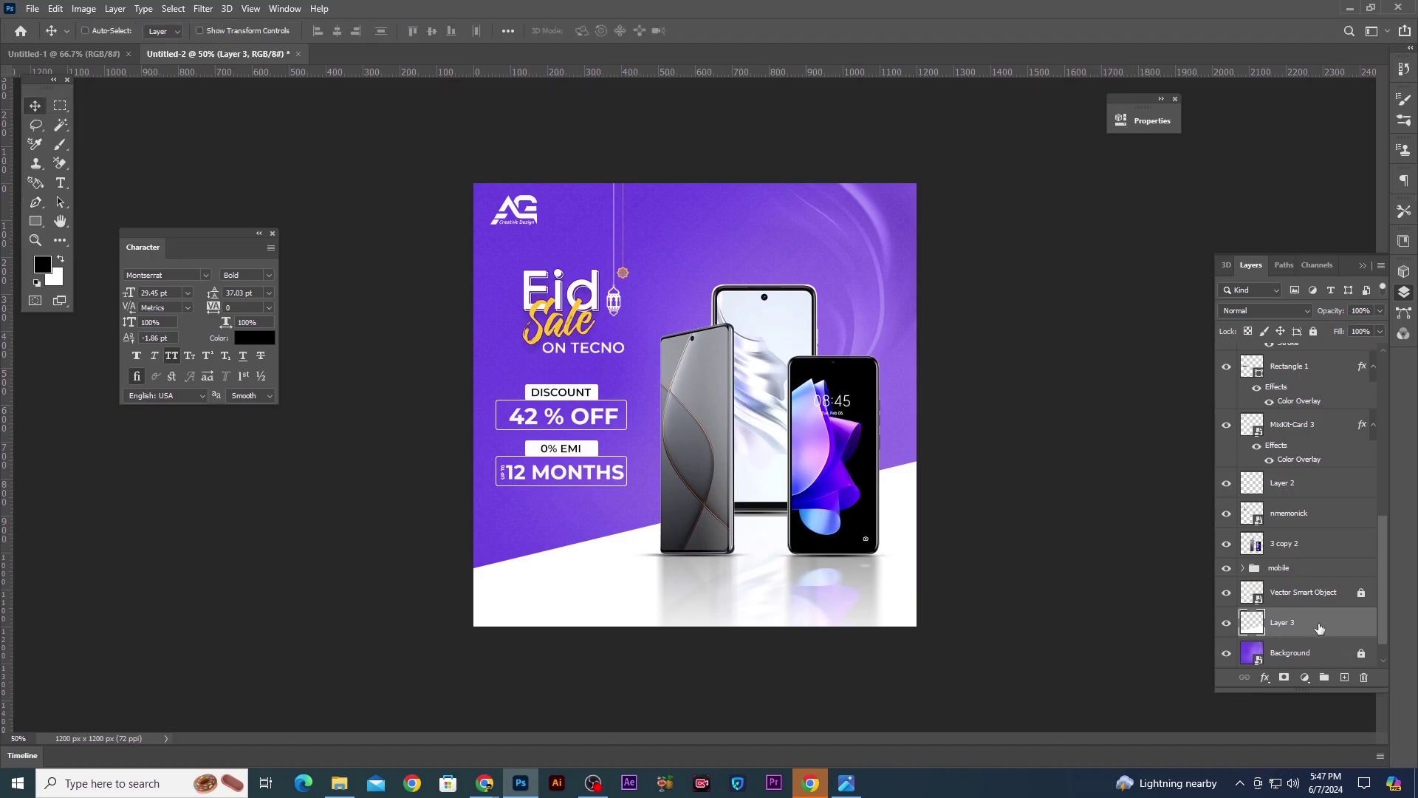
pyautogui.hotkey('ctrl', 't')
pyautogui.moveTo(695, 463); pyautogui.dragTo(708, 444)
pyautogui.press('Return')
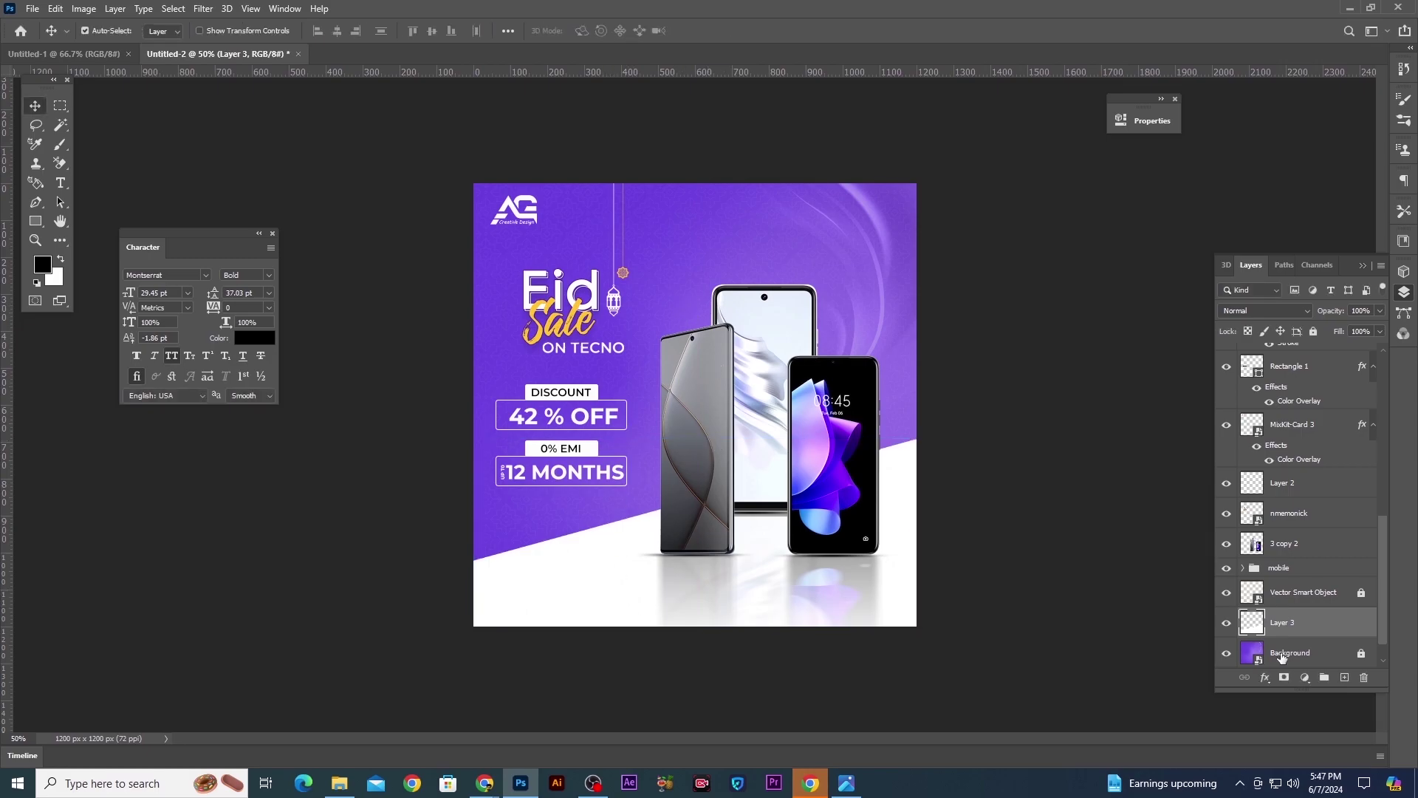
# Add a layer mask to the white shape and apply a black-to-white linear gradient that fades it toward the left
pyautogui.click(1285, 678)
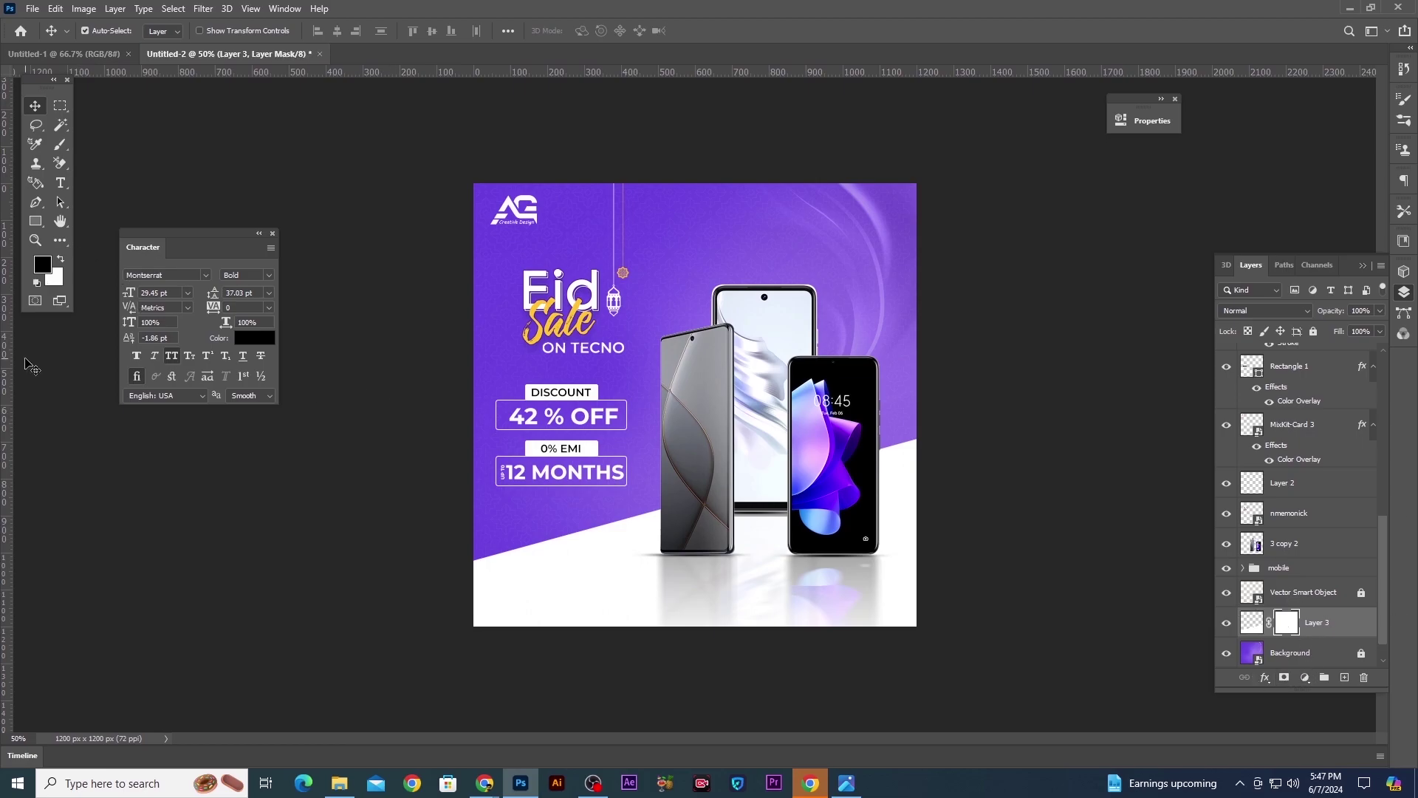
pyautogui.click(60, 241)
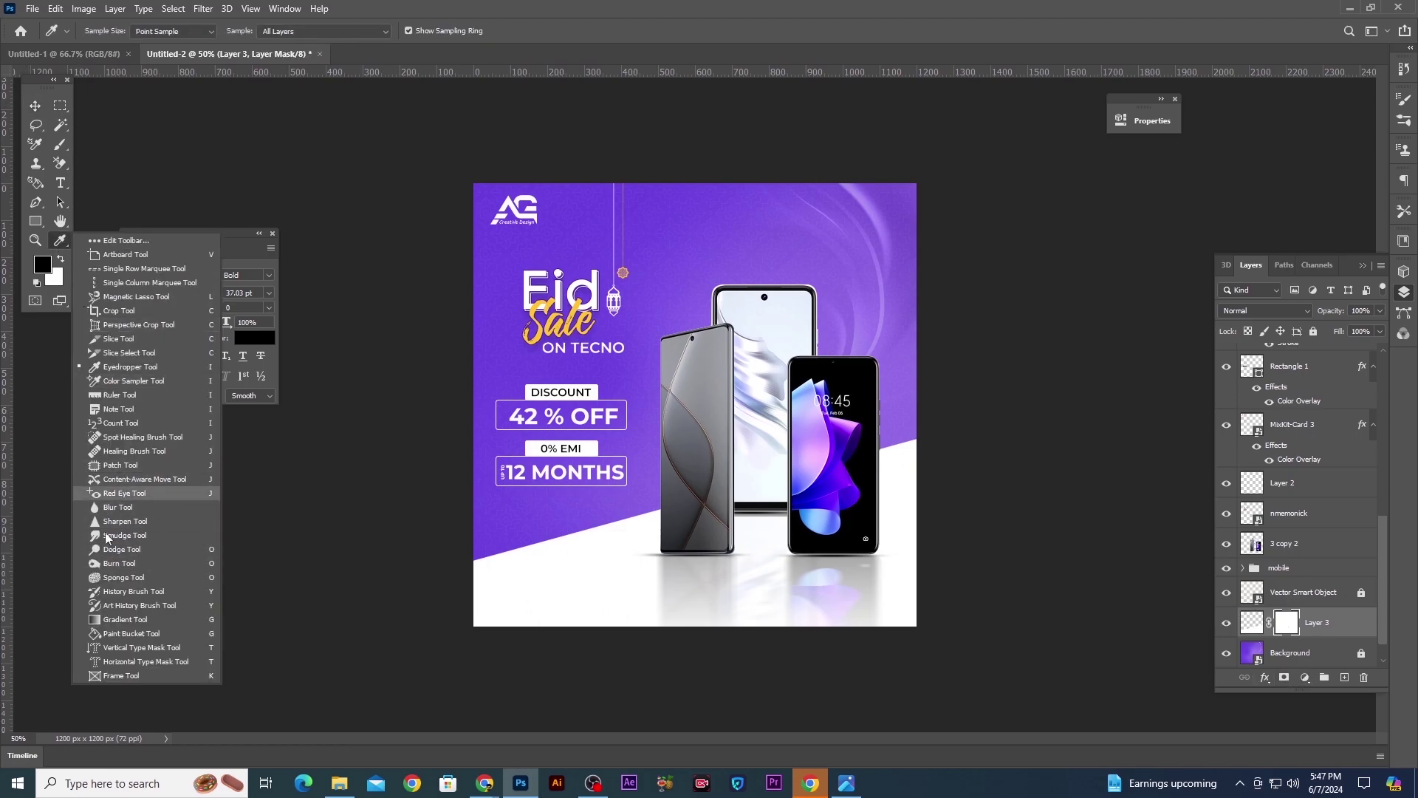
pyautogui.click(125, 619)
pyautogui.moveTo(886, 545); pyautogui.dragTo(882, 546)
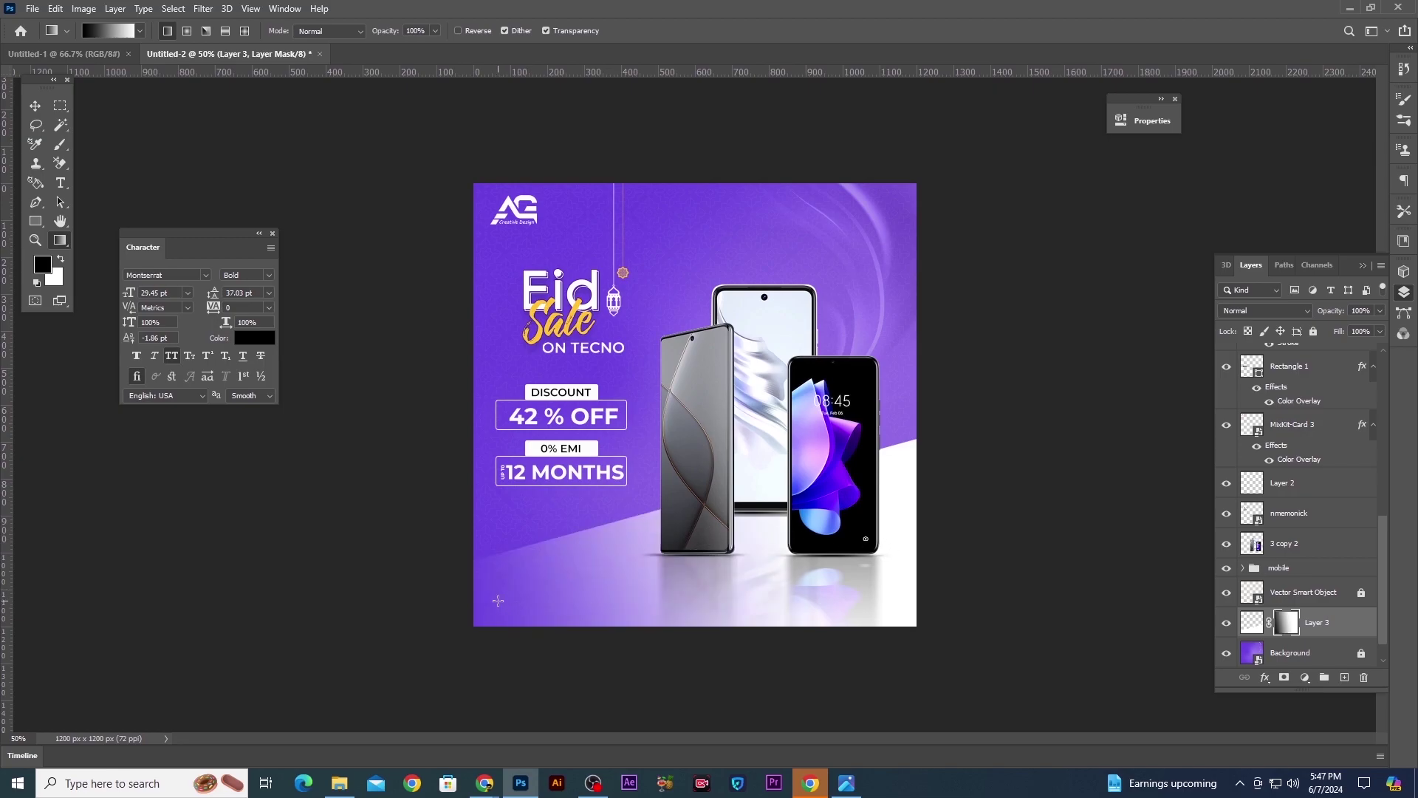
pyautogui.moveTo(773, 525); pyautogui.dragTo(1066, 447)
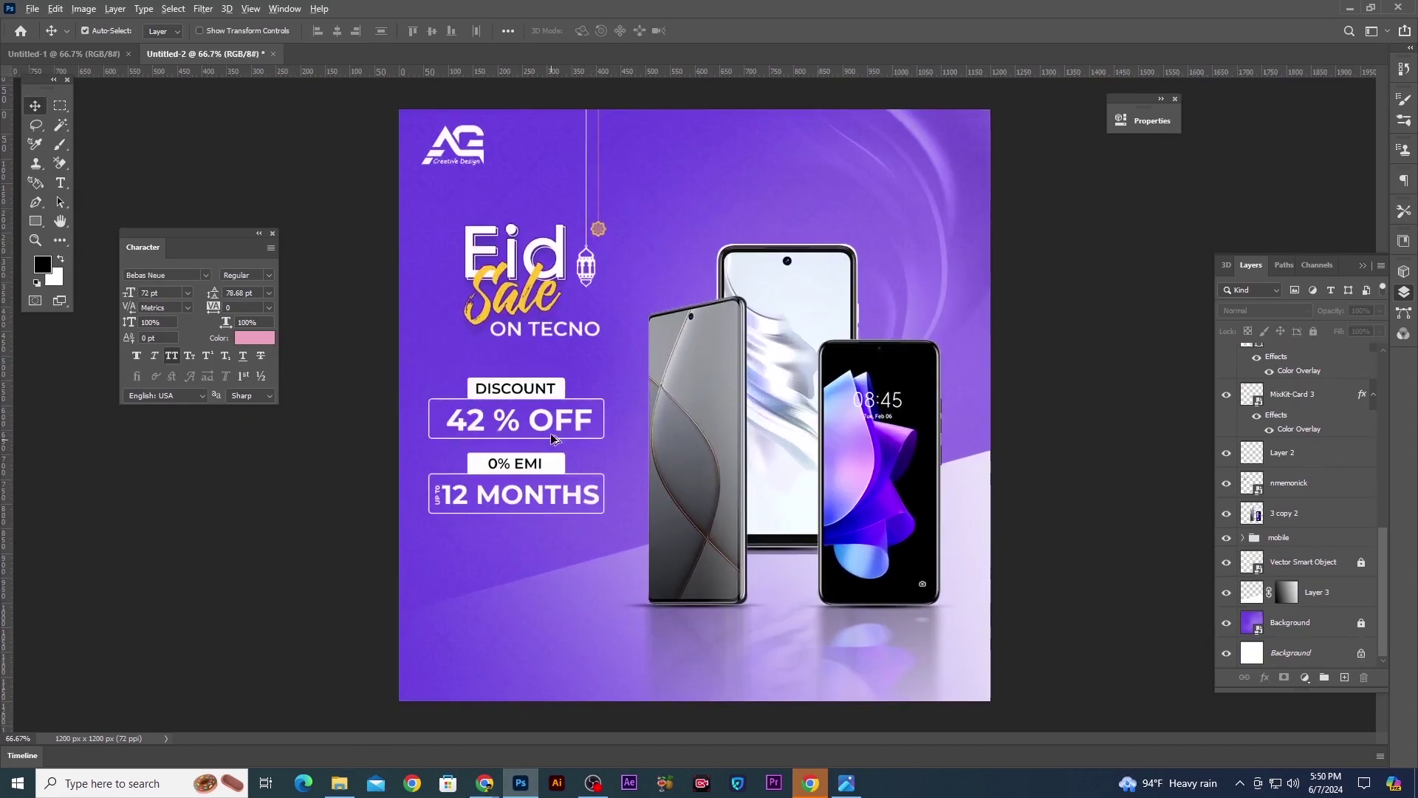
# Duplicate the 42 % OFF text to the poster's bottom and change the copy to OFFICEAL WARRANTY
pyautogui.moveTo(552, 438); pyautogui.dragTo(596, 659)
pyautogui.press('t')
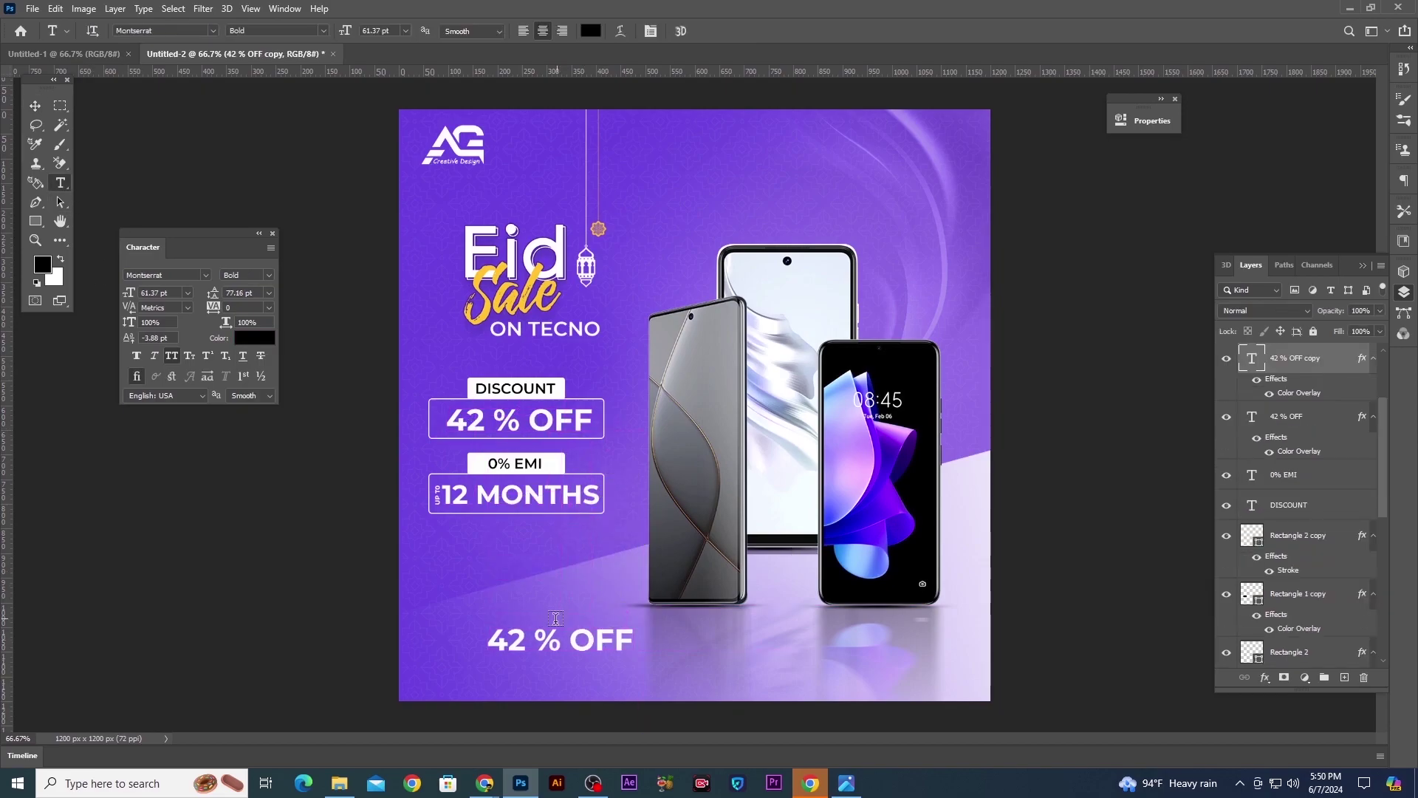
pyautogui.hotkey('ctrl', 'a')
pyautogui.press('BackSpace')
pyautogui.write('OFFICE')
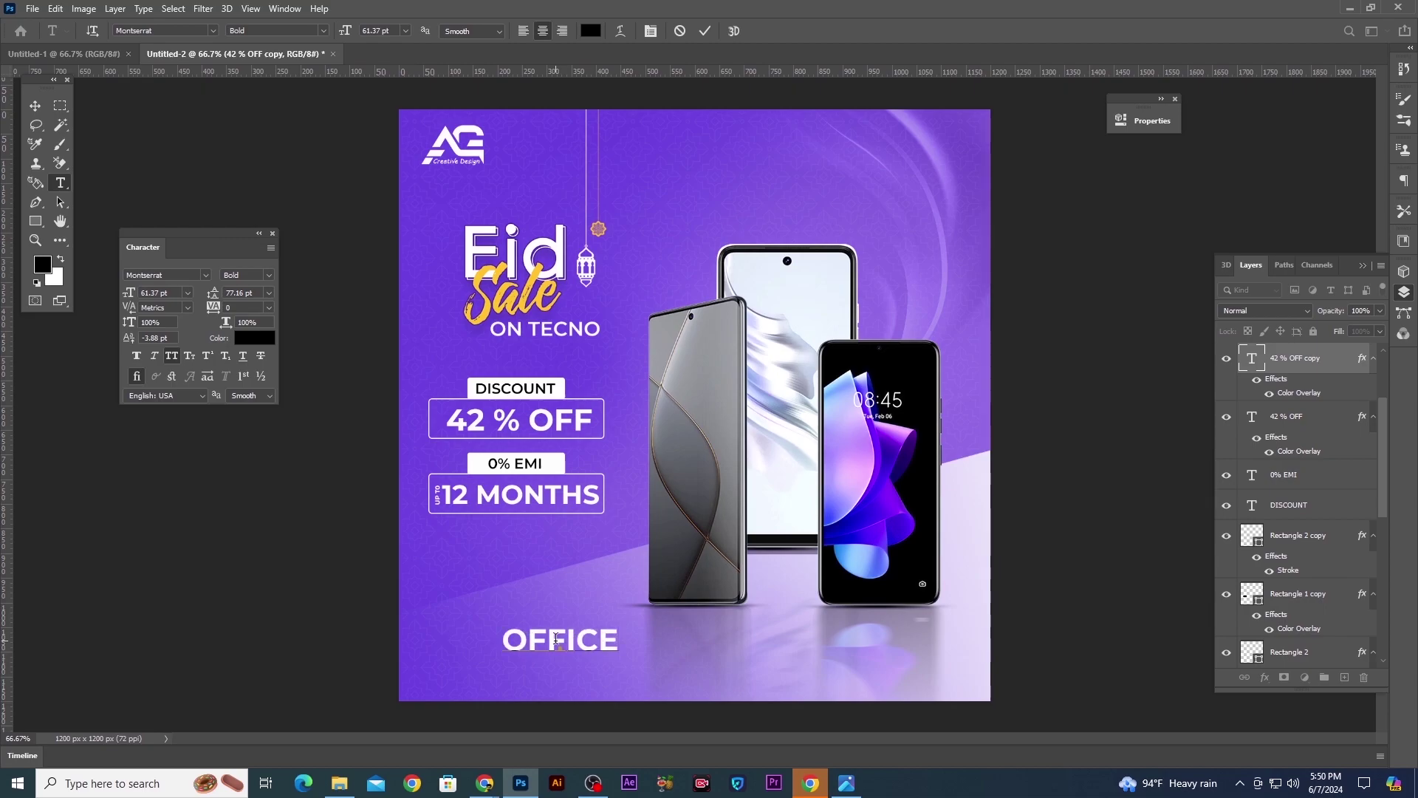
pyautogui.write('AL W')
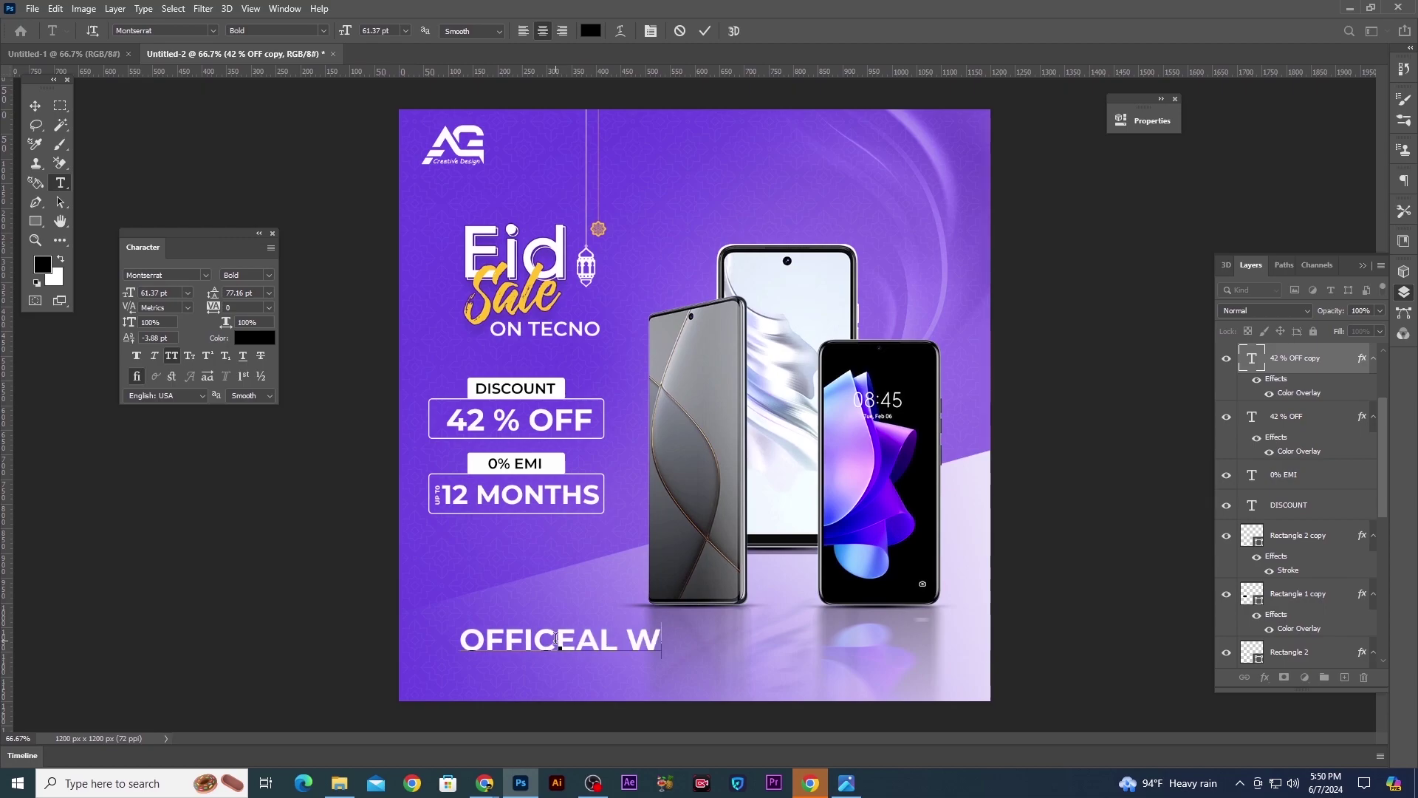
pyautogui.write('ARRANTY')
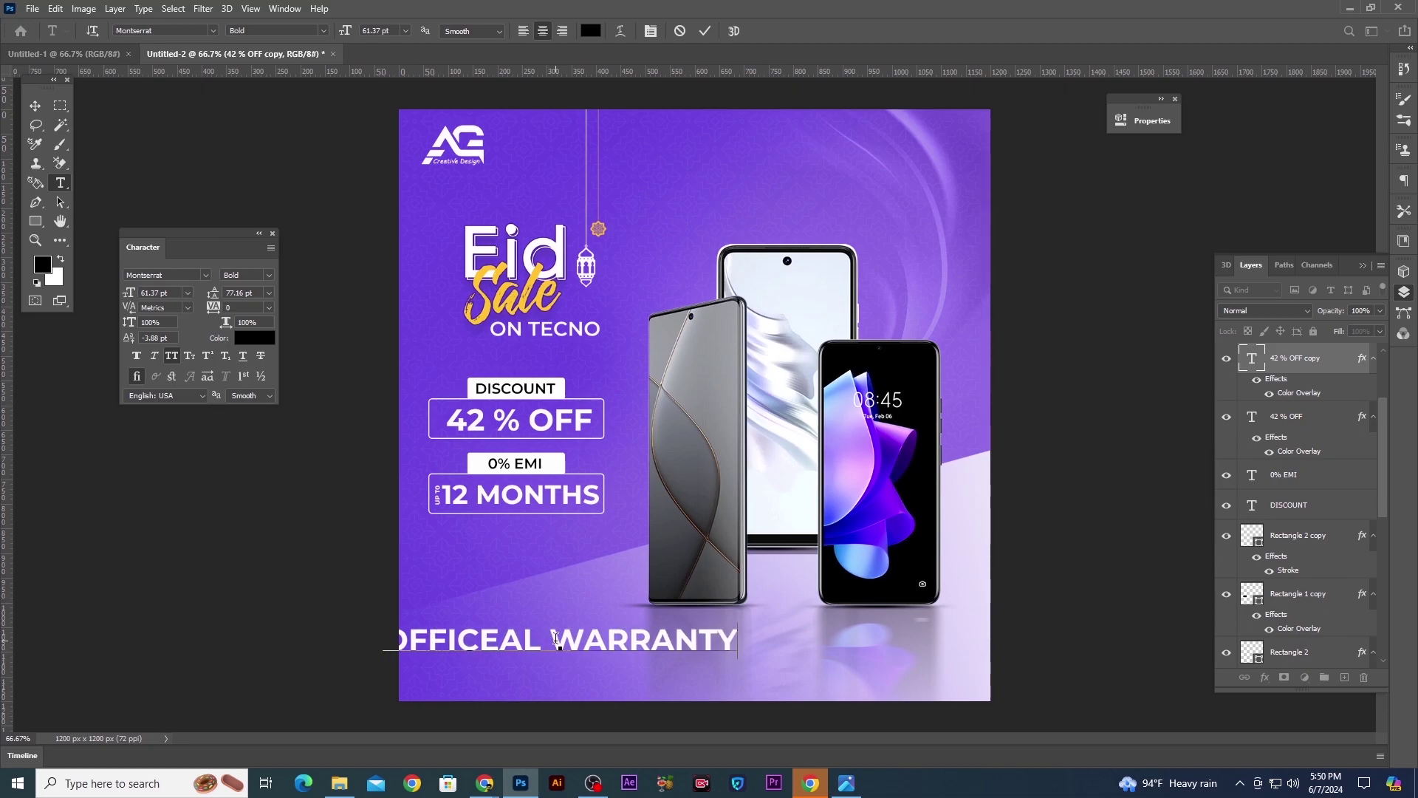
pyautogui.click(34, 106)
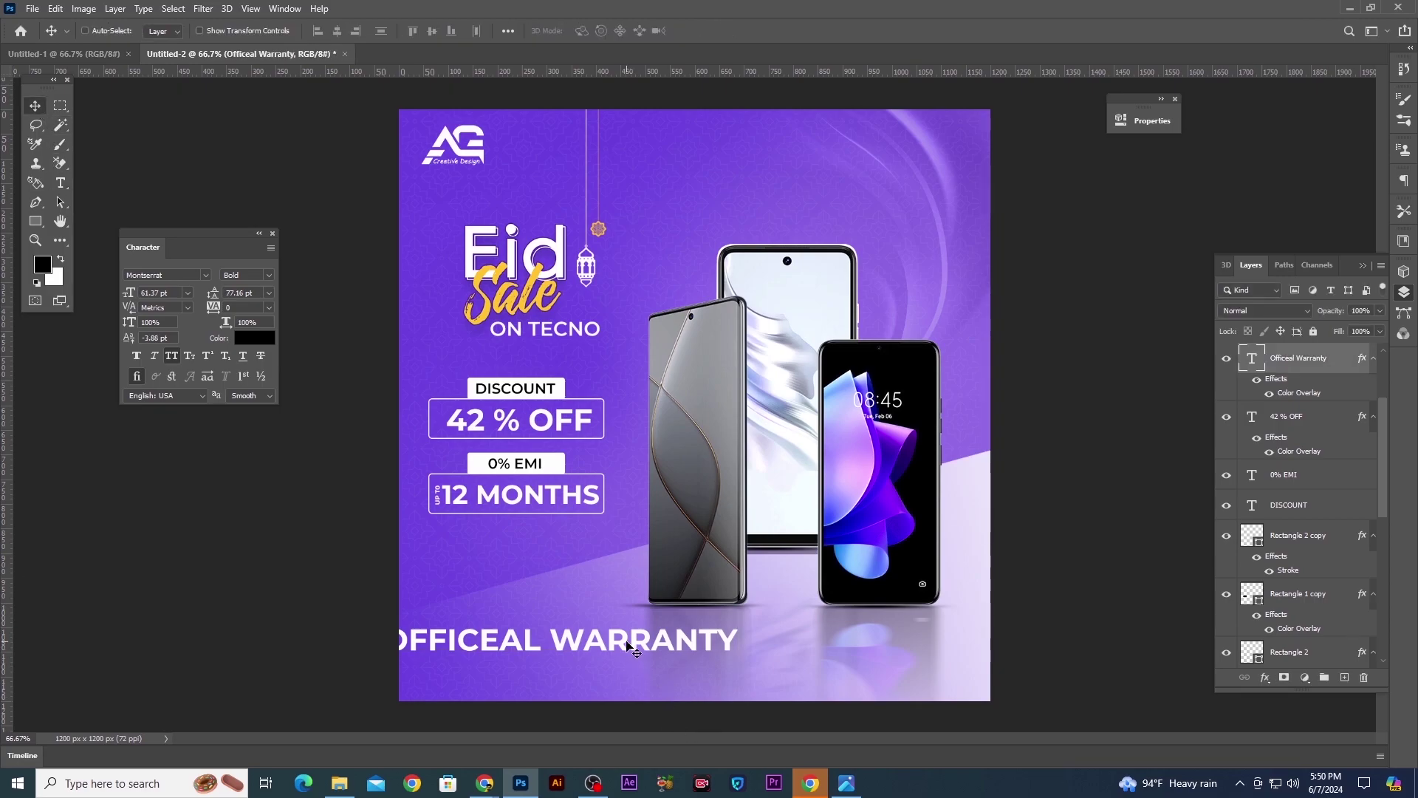
# Scale the OFFICEAL WARRANTY text down to about 33 pt and place it in the poster's lower-left area
pyautogui.hotkey('ctrl', 't')
pyautogui.moveTo(737, 657); pyautogui.dragTo(660, 636)
pyautogui.press('Return')
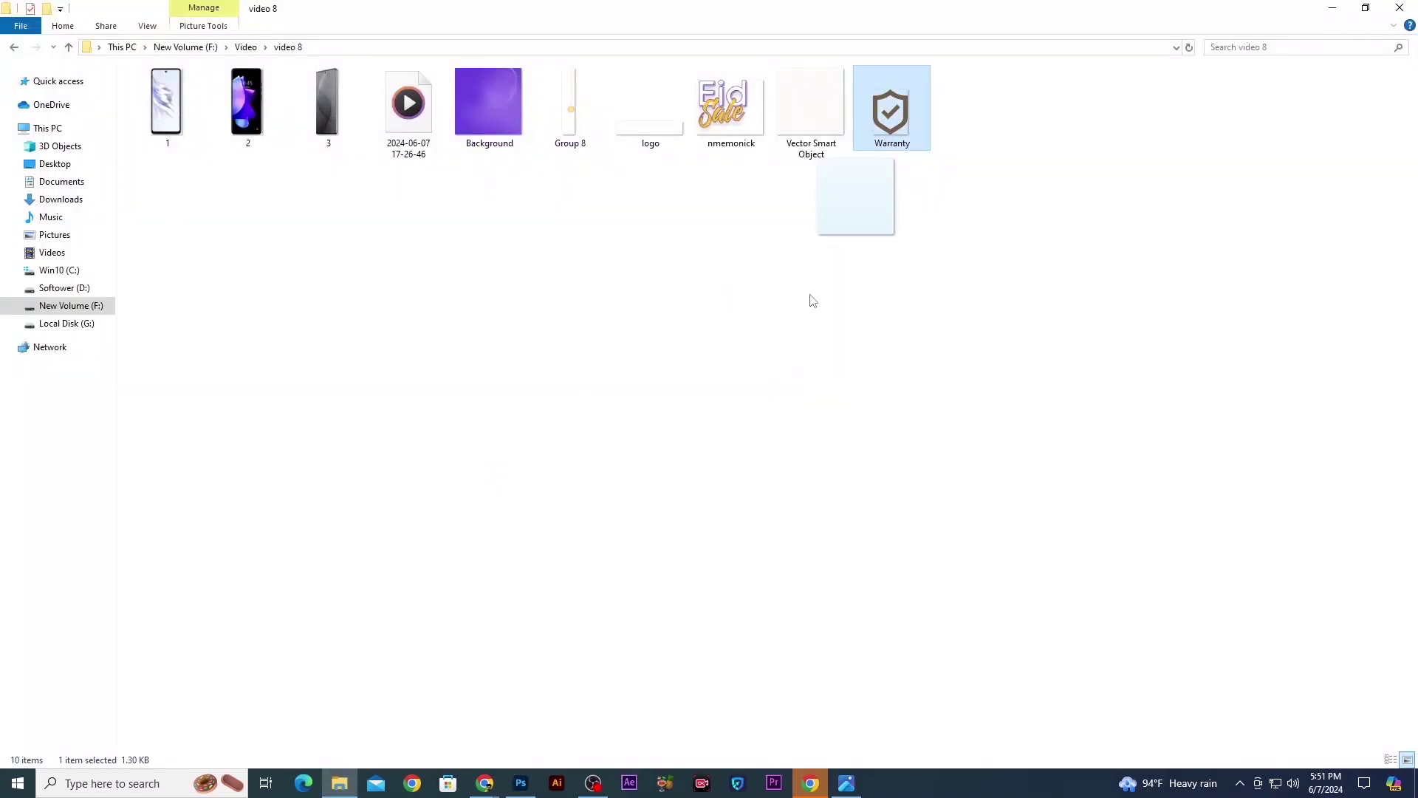
# Place the Warranty image from the video 8 folder above the warranty text at about 37 × 48 px with a yellow Color Overlay
pyautogui.moveTo(843, 247); pyautogui.dragTo(569, 625)
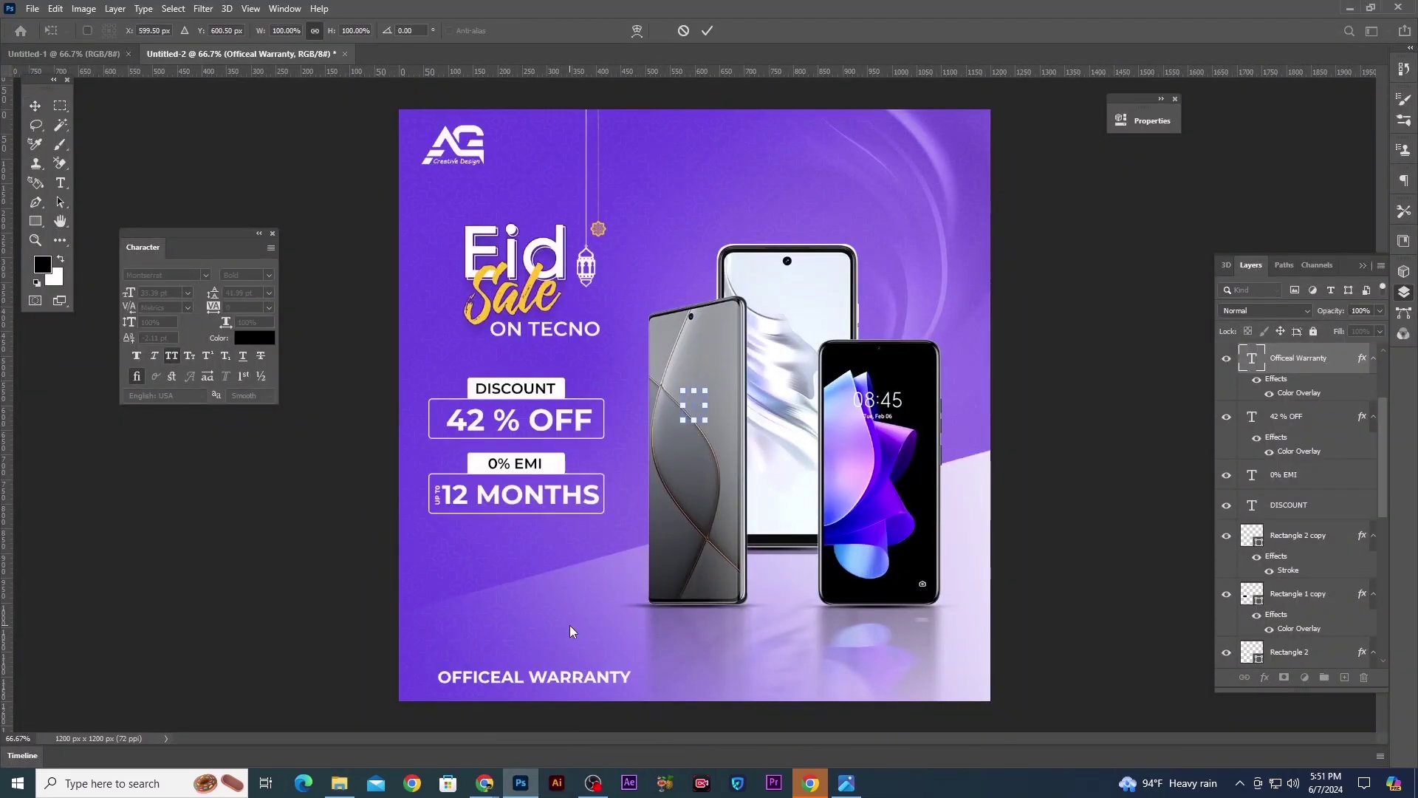
pyautogui.moveTo(512, 588); pyautogui.dragTo(480, 621)
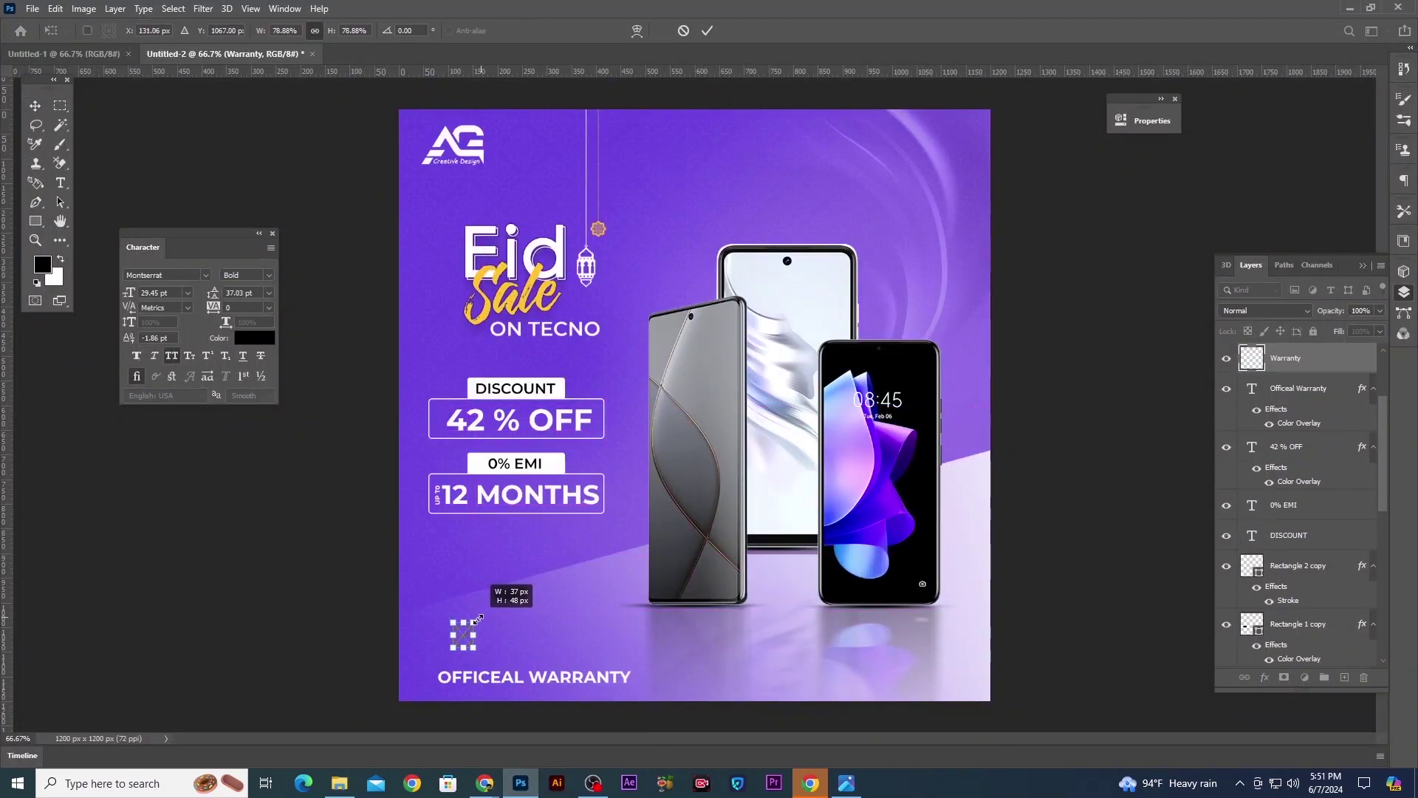
pyautogui.press('Return')
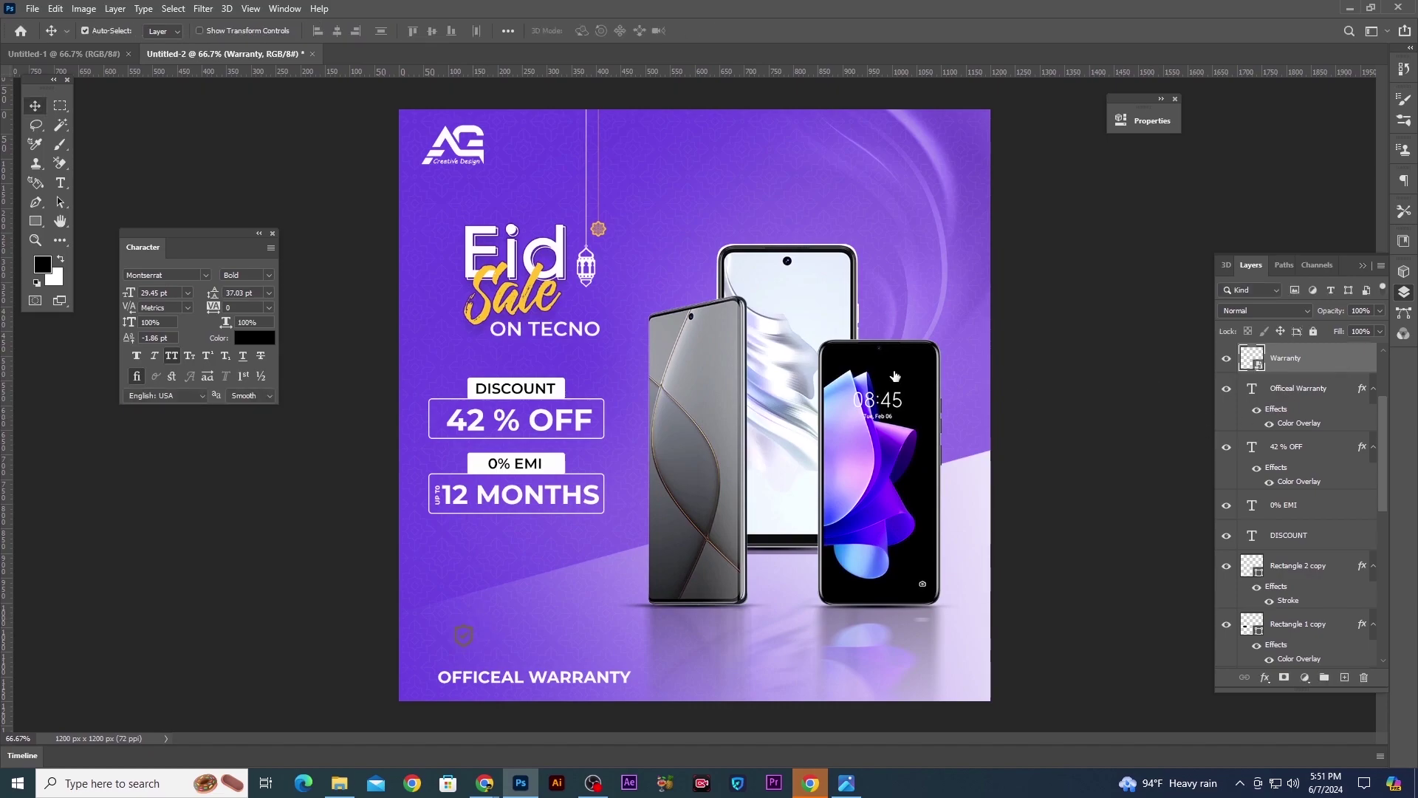
pyautogui.click(911, 532)
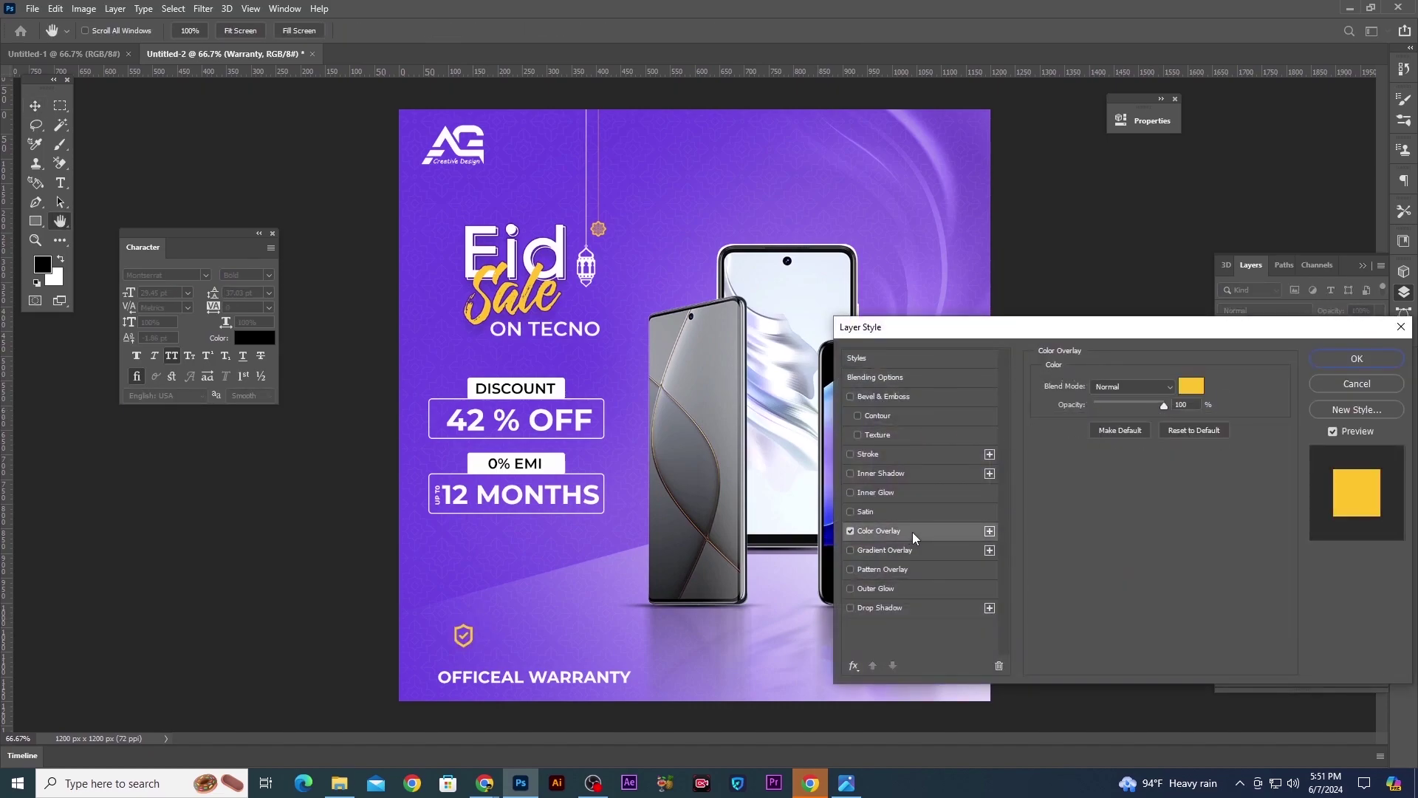
pyautogui.press('Return')
# Move the yellow shield icon directly left of the OFFICEAL WARRANTY text and line the two up on one row
pyautogui.hotkey('ctrl', '+')
pyautogui.hotkey('ctrl', '+')
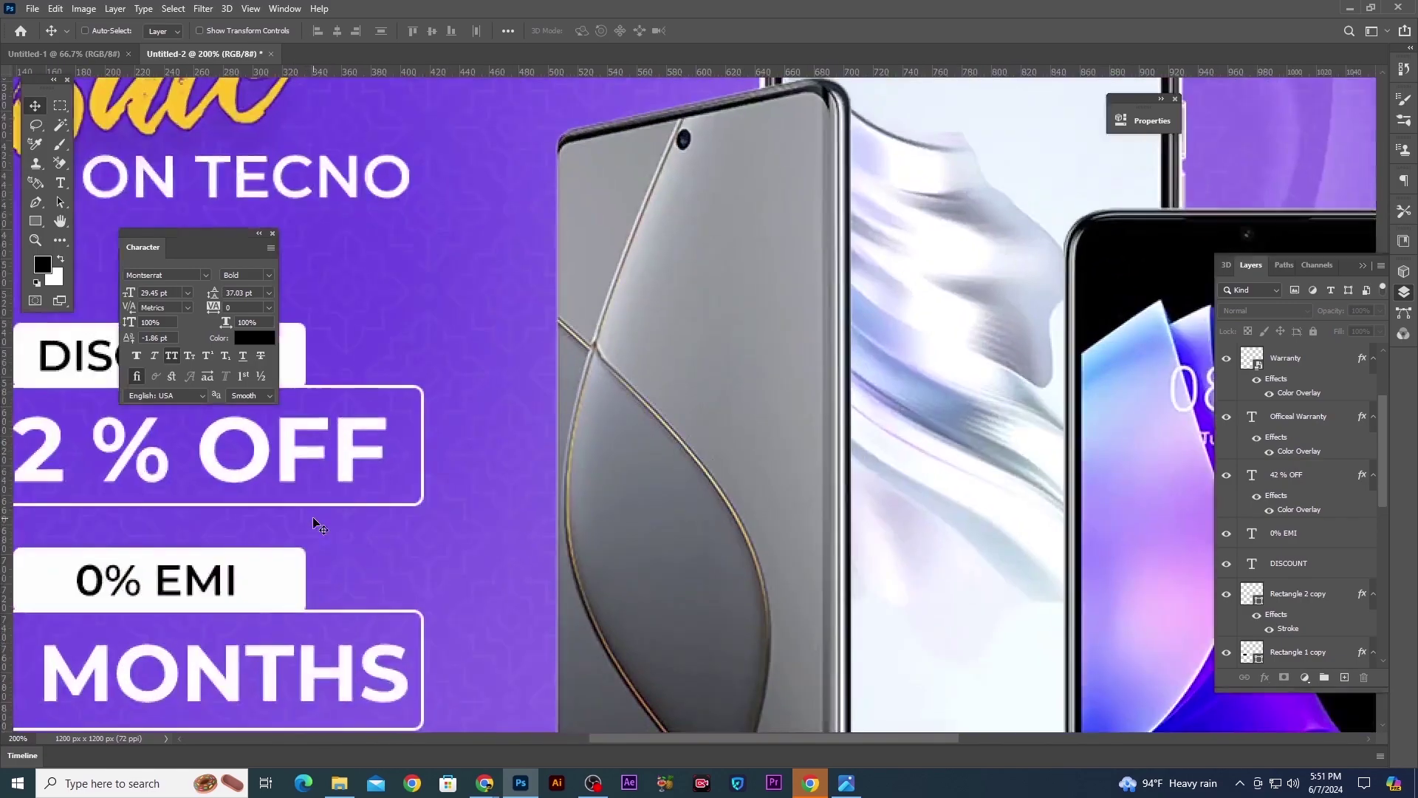
pyautogui.moveTo(313, 516); pyautogui.dragTo(596, 224)
pyautogui.moveTo(697, 366); pyautogui.dragTo(585, 491)
pyautogui.hotkey('ctrl', '-')
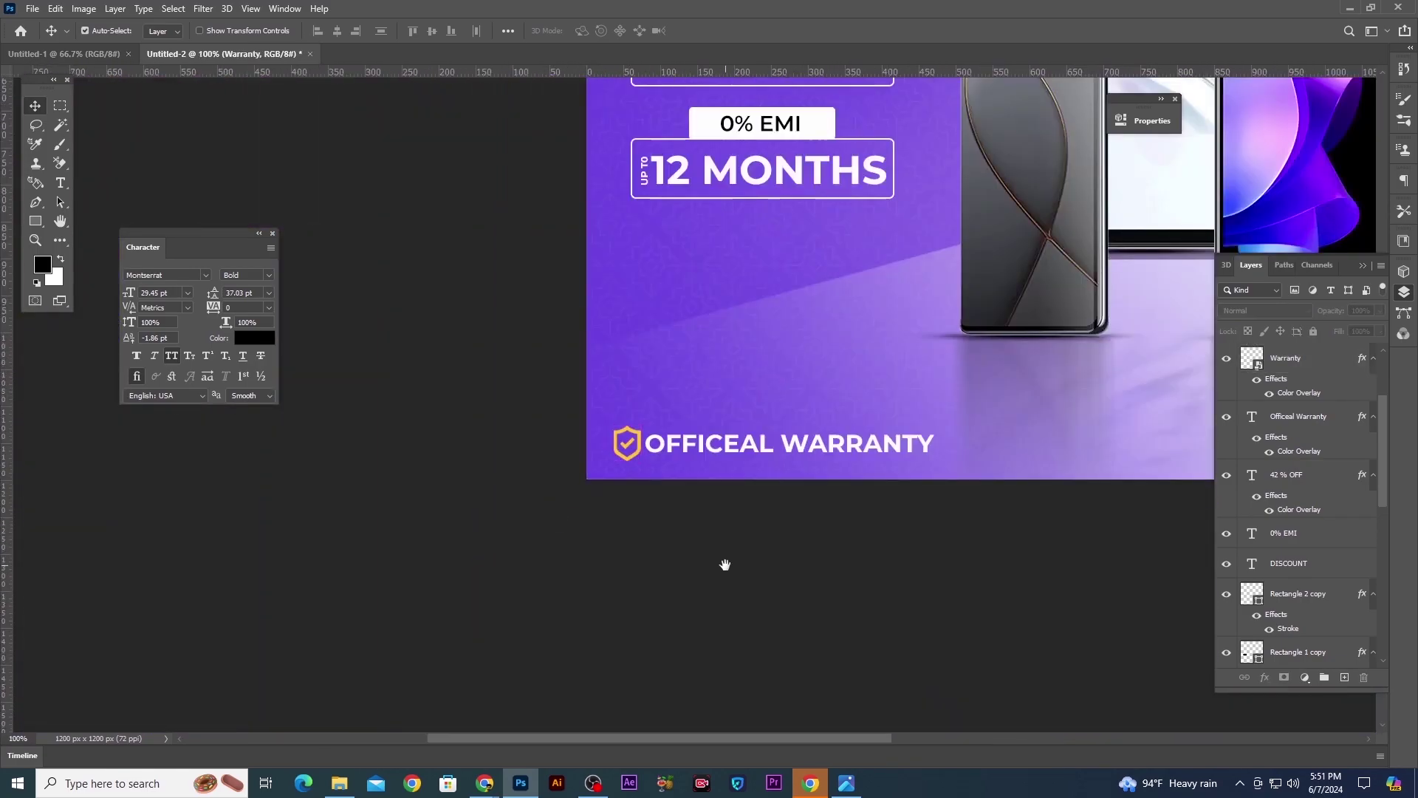
pyautogui.click(690, 573)
pyautogui.moveTo(778, 509); pyautogui.dragTo(689, 539)
pyautogui.hotkey('ctrl', '+')
pyautogui.doubleClick(774, 537)
pyautogui.press('Escape')
pyautogui.moveTo(566, 527); pyautogui.dragTo(572, 524)
pyautogui.hotkey('ctrl', '-')
pyautogui.hotkey('ctrl', '-')
pyautogui.hotkey('ctrl', '-')
pyautogui.hotkey('ctrl', '+')
# Try the SemiBold weight on the OFFICEAL WARRANTY text and set it back to Bold
pyautogui.click(269, 275)
pyautogui.click(253, 399)
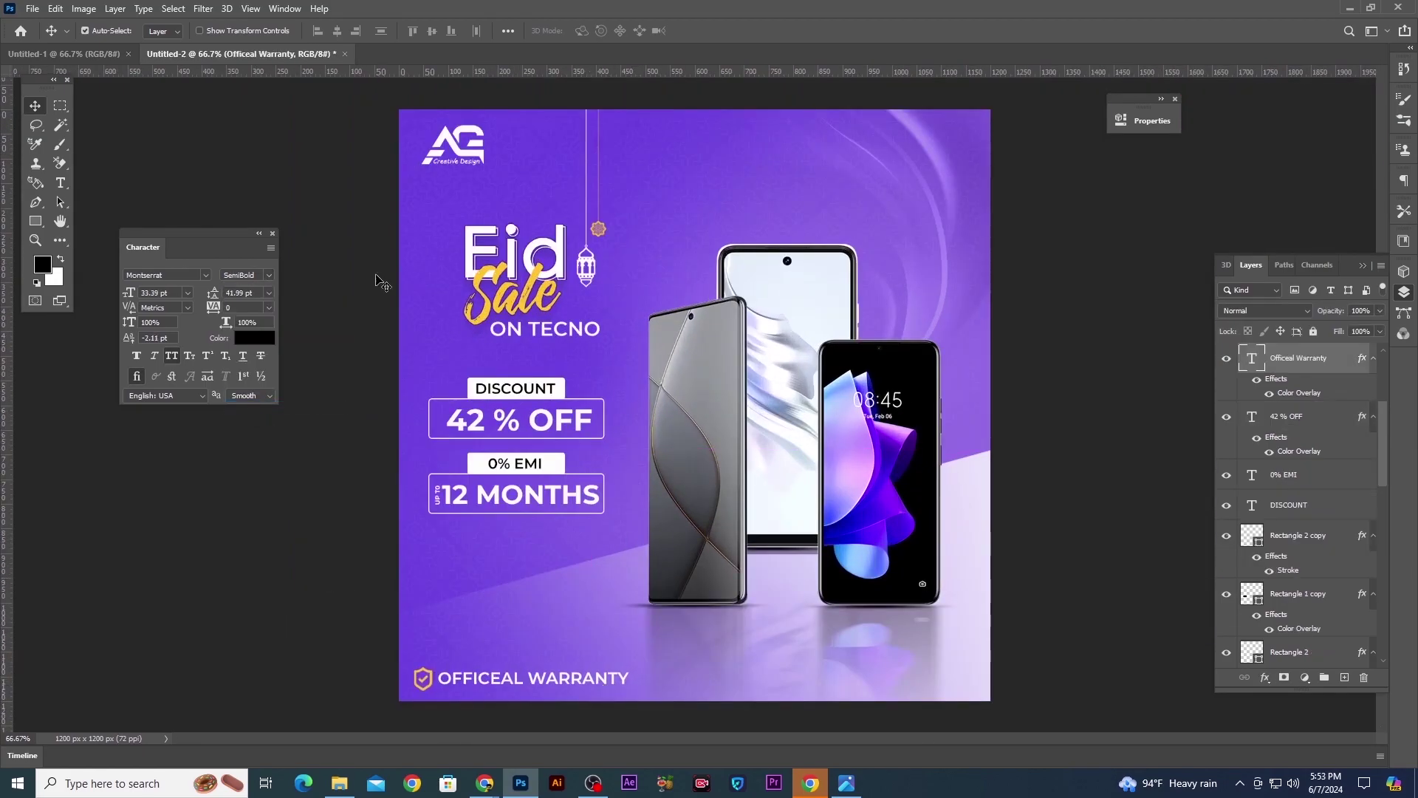
pyautogui.click(247, 275)
pyautogui.click(244, 428)
# Duplicate the OFFICEAL WARRANTY text toward the poster's lower-right corner and change the copy to T&C APPLY
pyautogui.moveTo(560, 680); pyautogui.dragTo(917, 684)
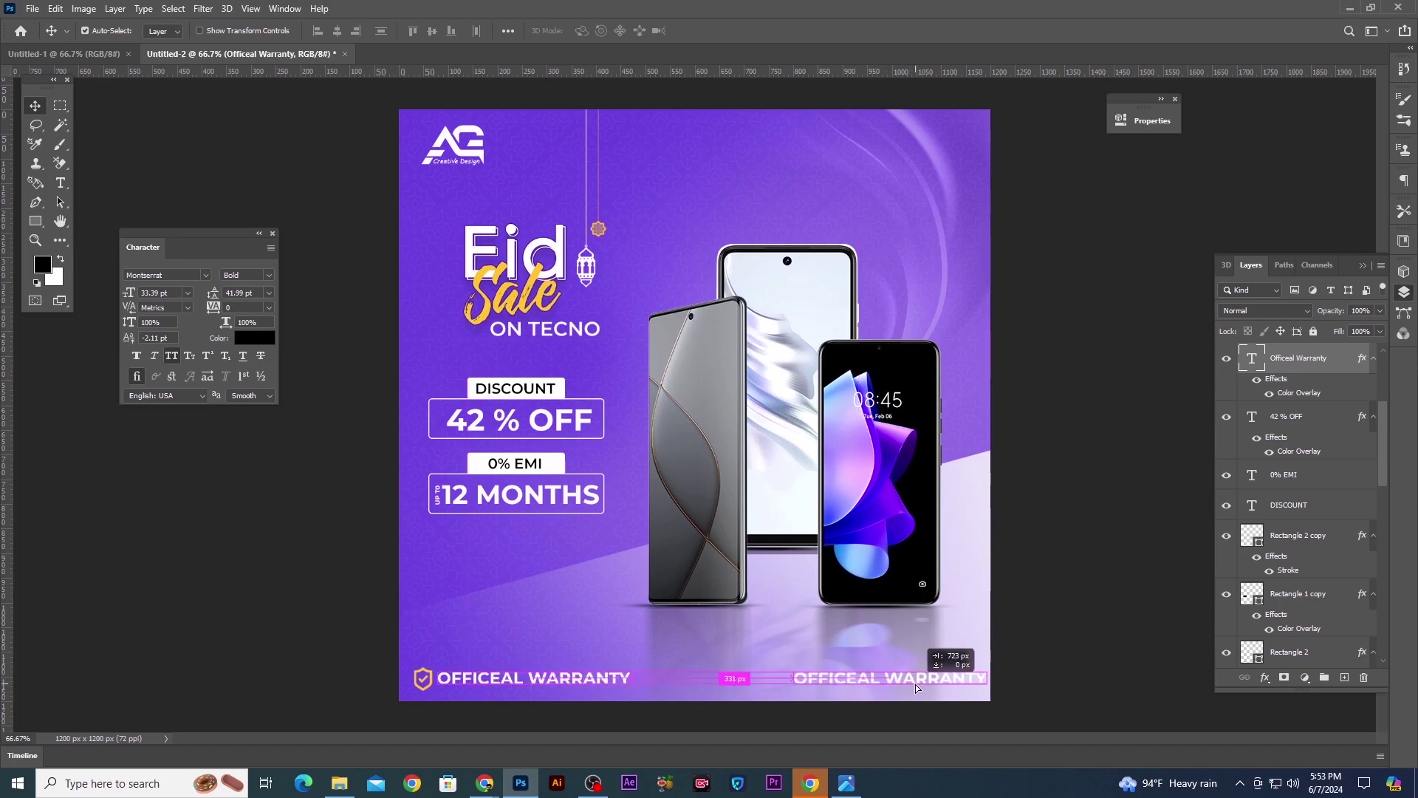
pyautogui.click(62, 184)
pyautogui.tripleClick(849, 678)
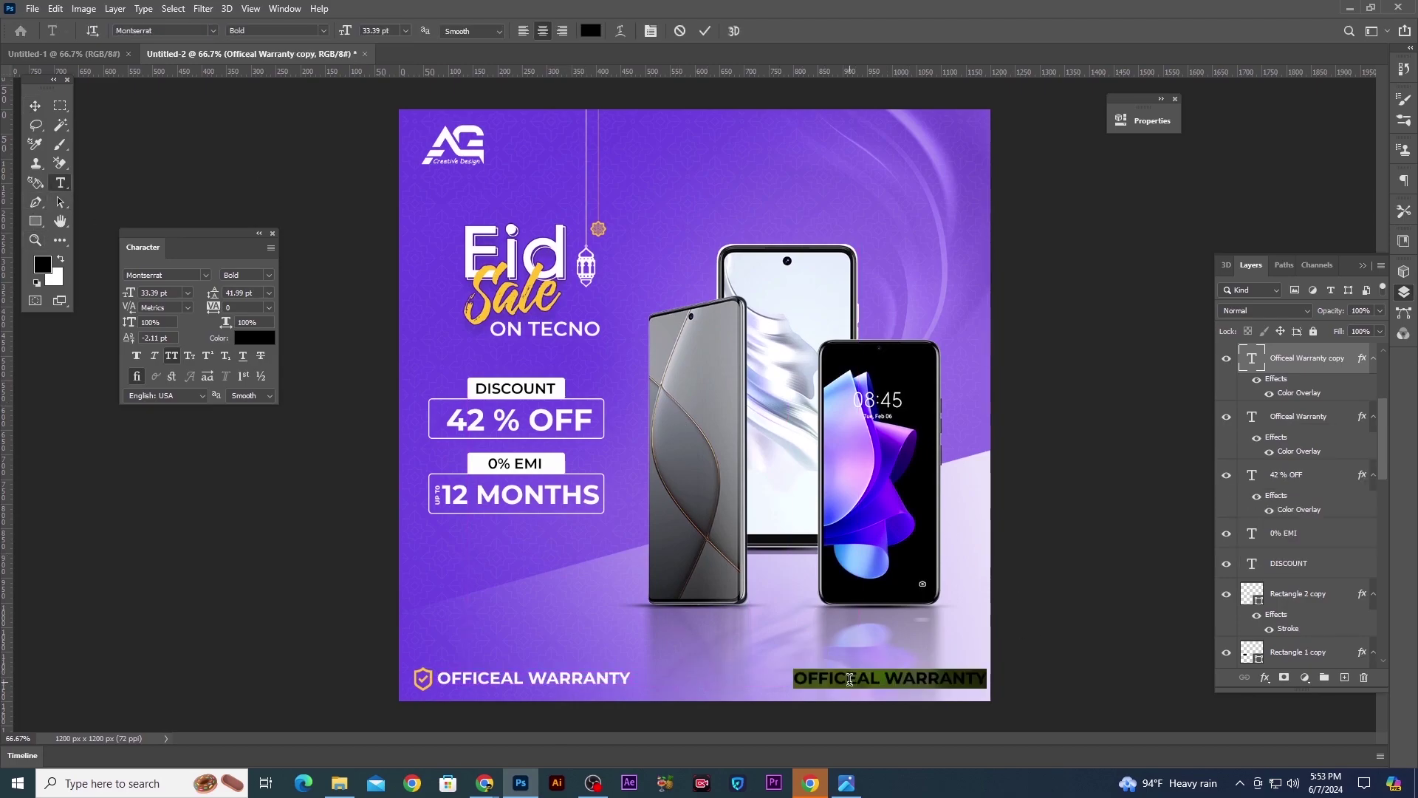
pyautogui.press('BackSpace')
pyautogui.write('T&C APPLY')
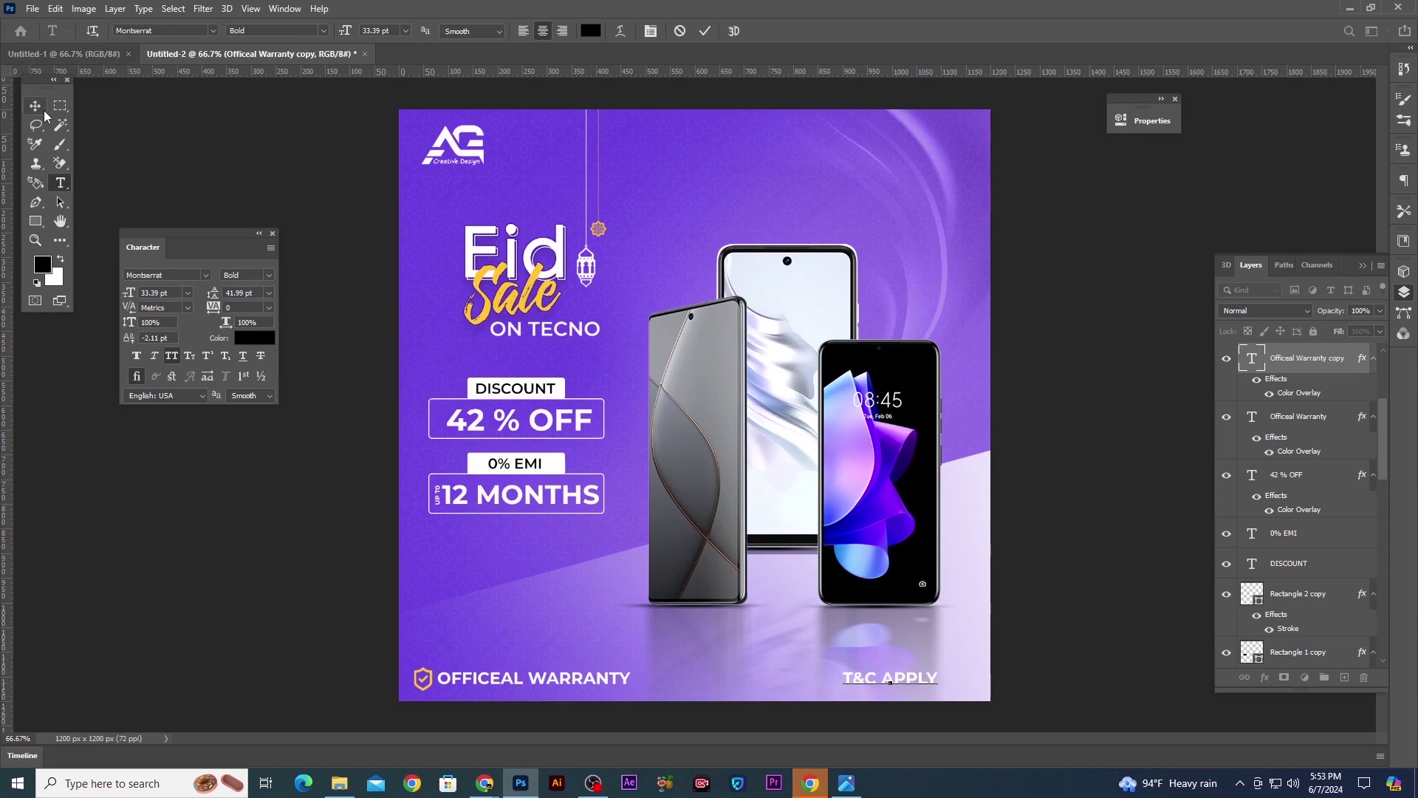
# Shift the T&C APPLY text close to the poster's right edge and set its font weight to Regular
pyautogui.click(41, 108)
pyautogui.moveTo(920, 683); pyautogui.dragTo(964, 683)
pyautogui.click(267, 275)
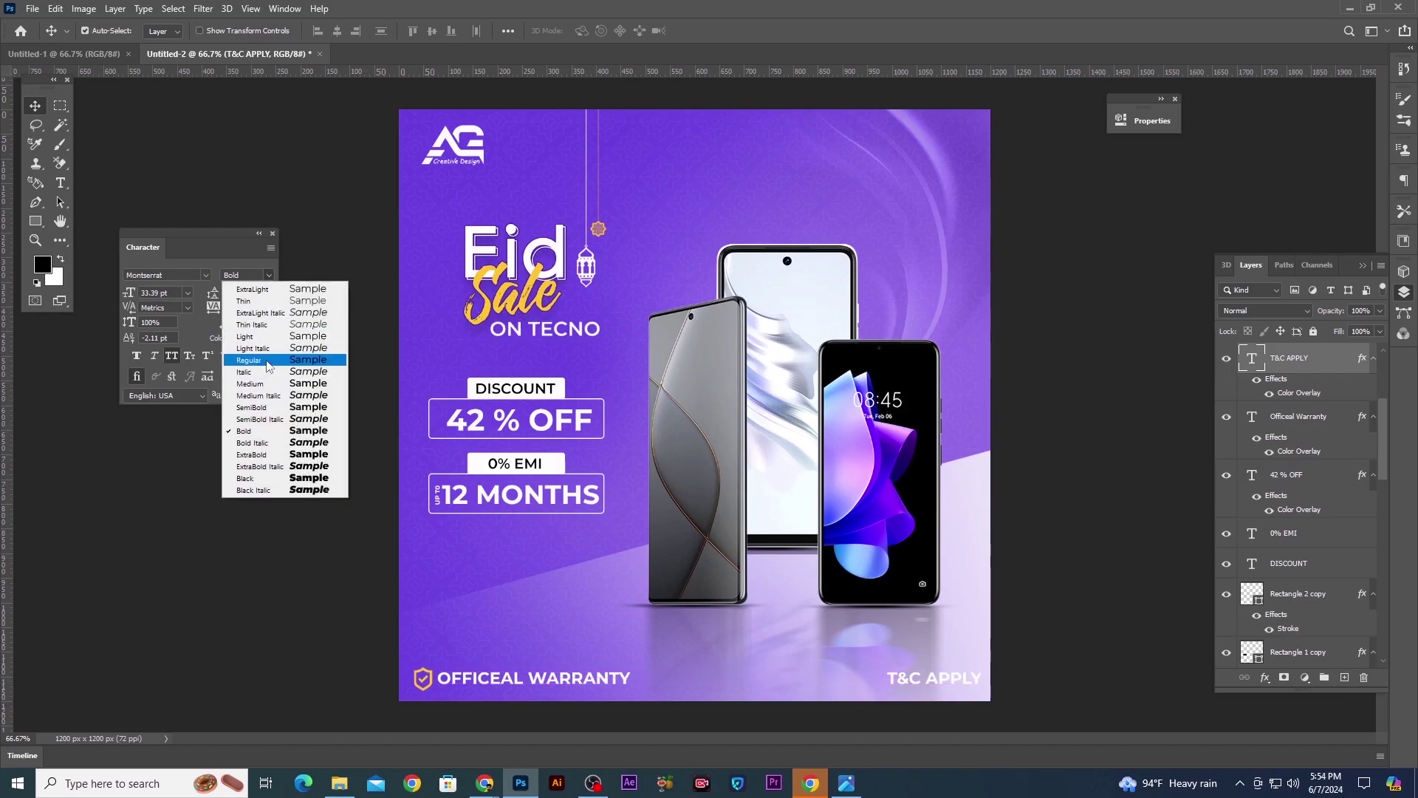
pyautogui.click(249, 360)
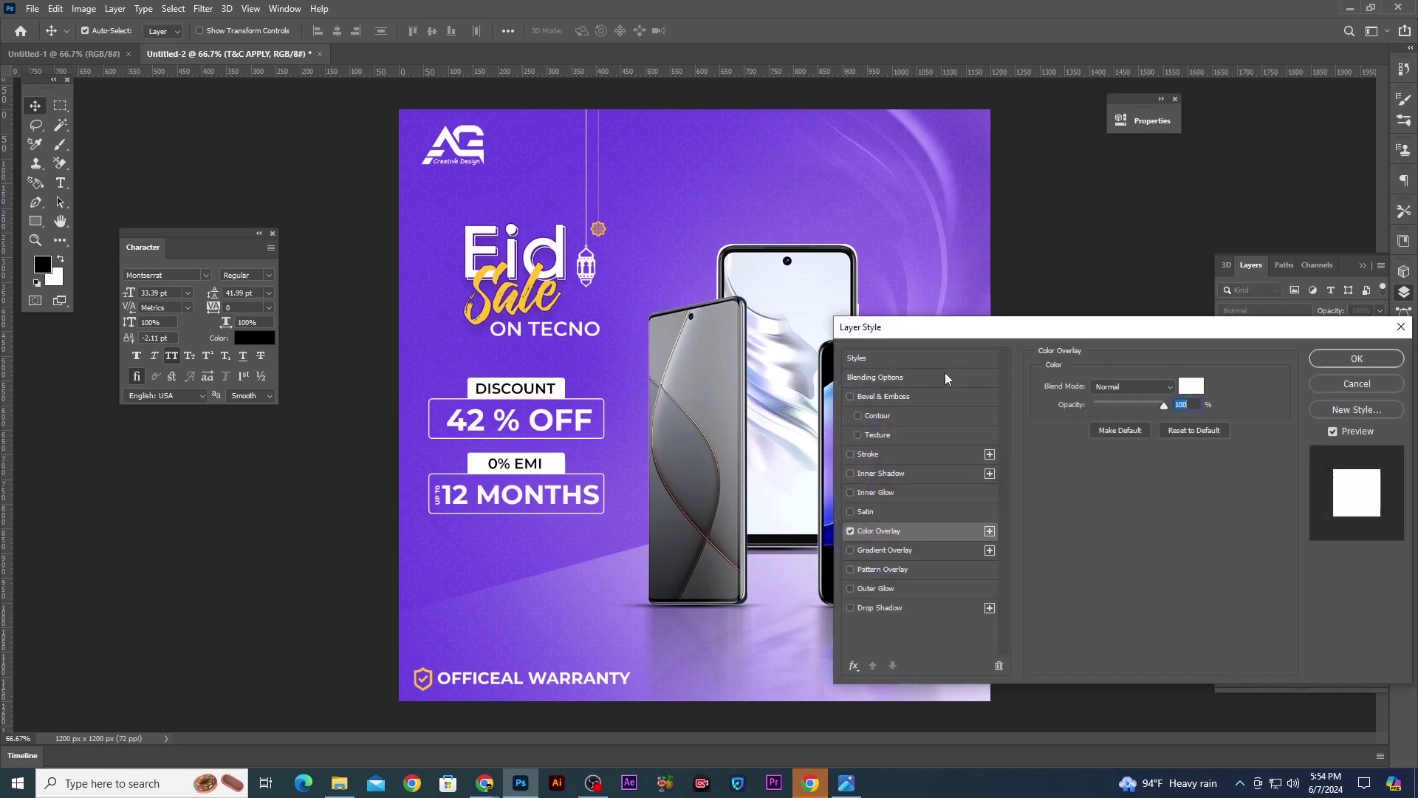
# Change the T&C APPLY text's Color Overlay to the purple 714ade sampled from the poster background
pyautogui.click(1189, 391)
pyautogui.click(609, 121)
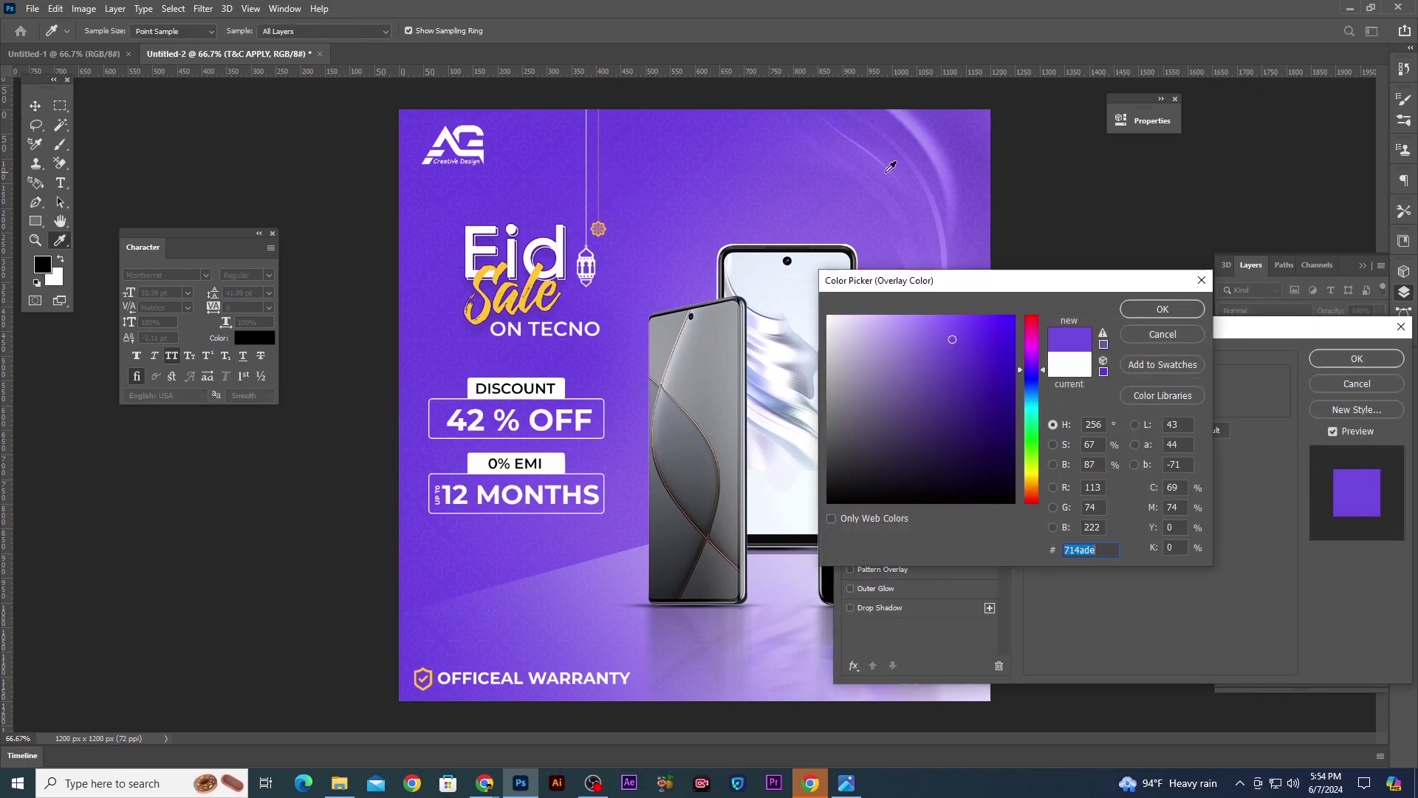
pyautogui.press('Return')
pyautogui.click(1357, 359)
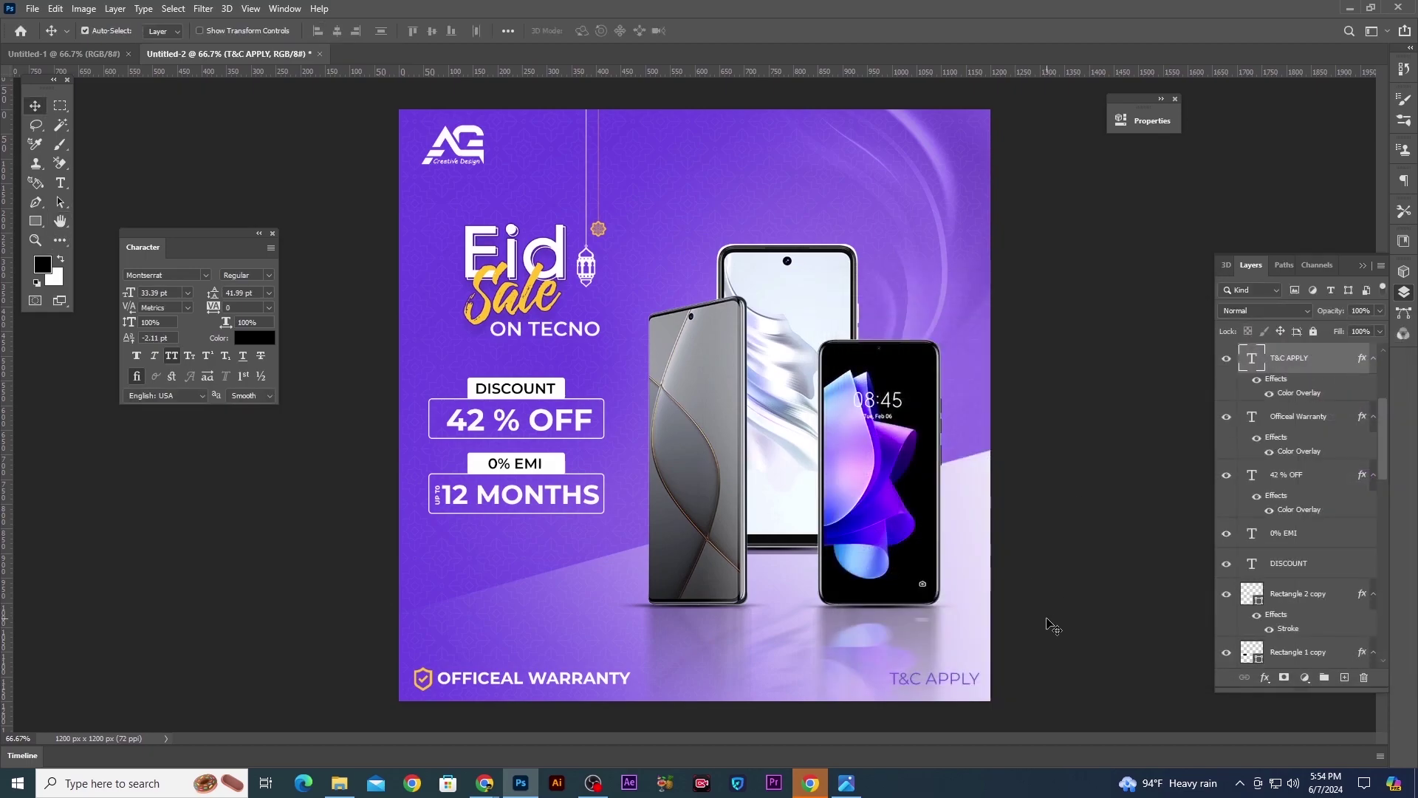
# Scale the shield icon and OFFICEAL WARRANTY text together to about 86.6 % and nudge them toward the poster's left edge
pyautogui.keyDown('ctrl'); pyautogui.click(518, 684); pyautogui.keyUp('ctrl')
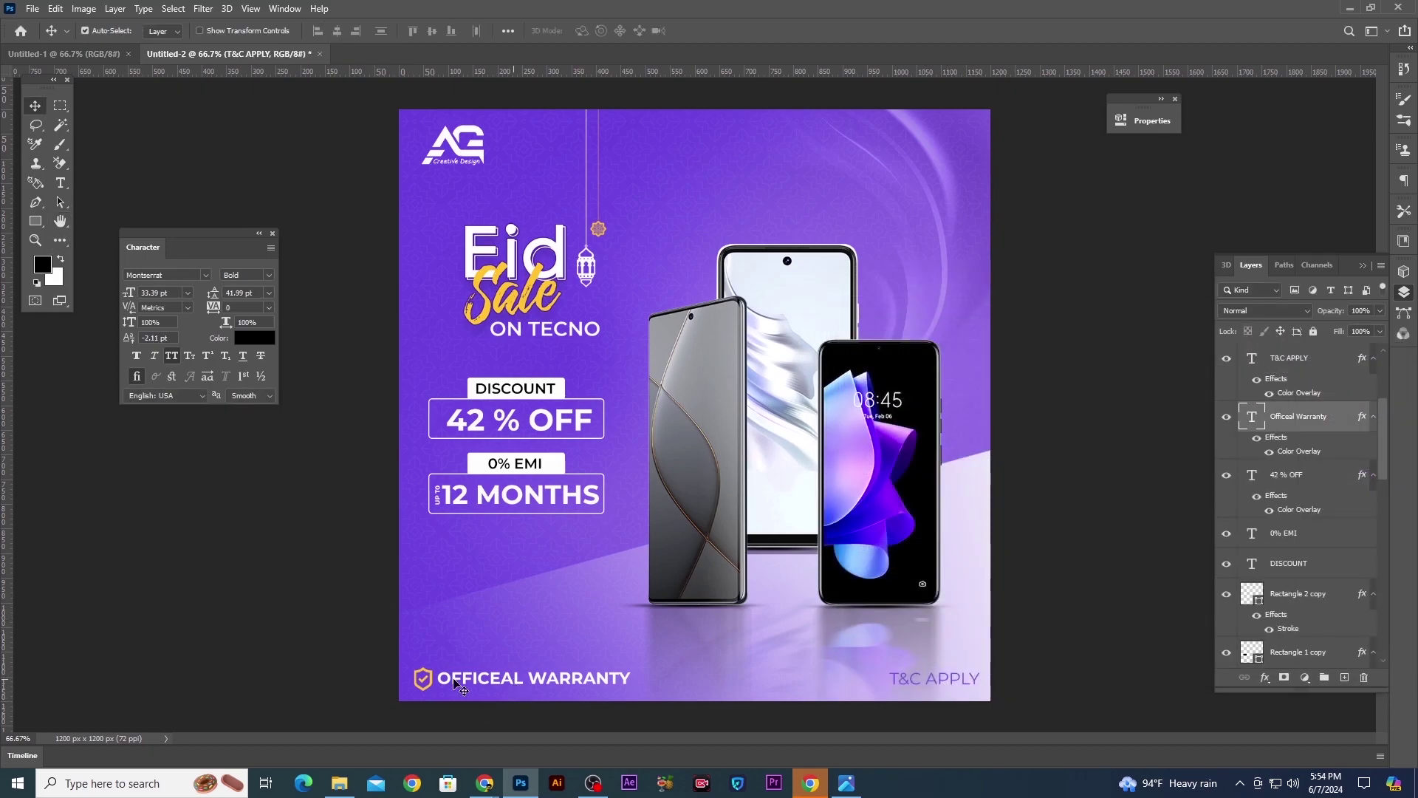
pyautogui.hotkey('ctrl', 't')
pyautogui.moveTo(632, 666); pyautogui.dragTo(617, 667)
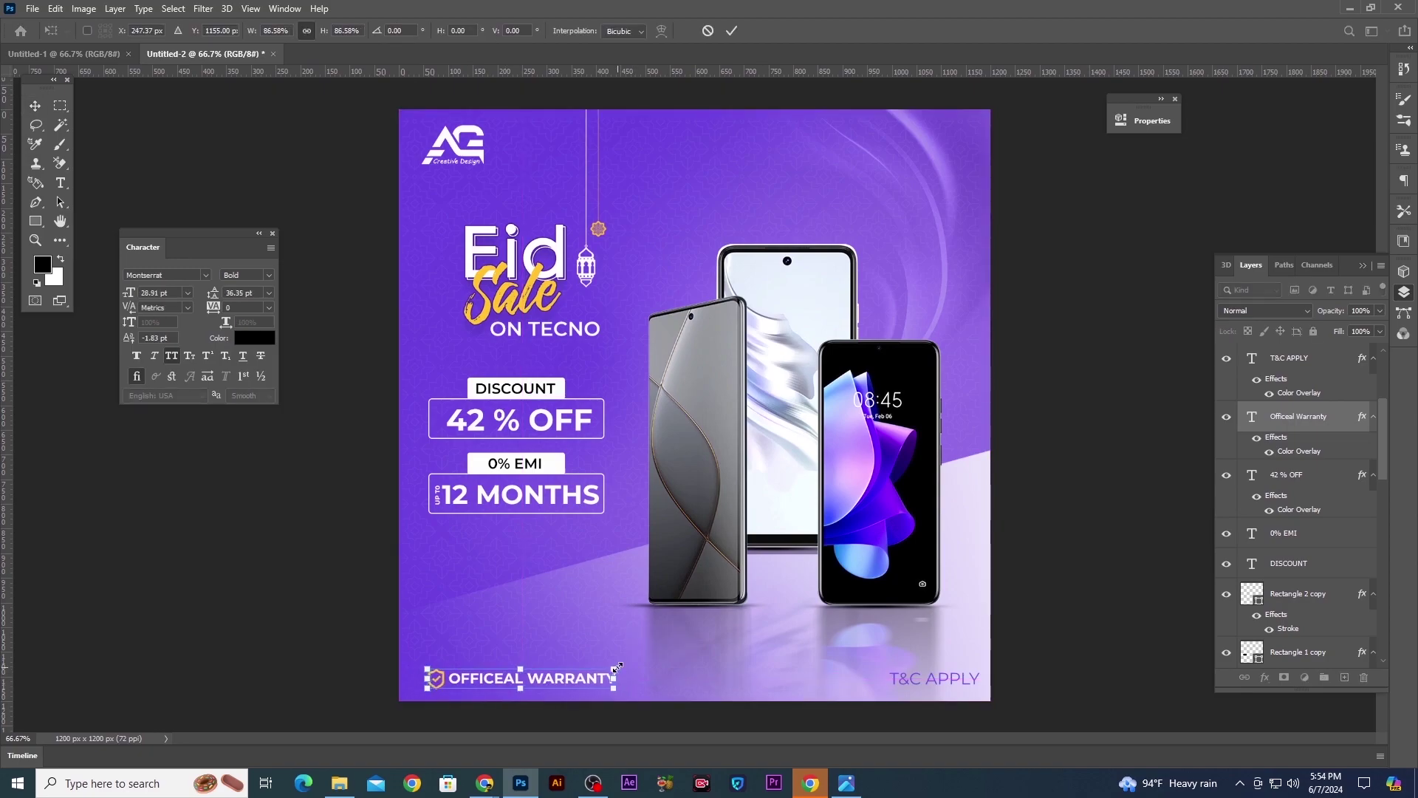
pyautogui.press('Left')
pyautogui.press('Left')
pyautogui.press('Left')
pyautogui.press('Left')
pyautogui.press('Left')
pyautogui.press('Left')
pyautogui.press('Down')
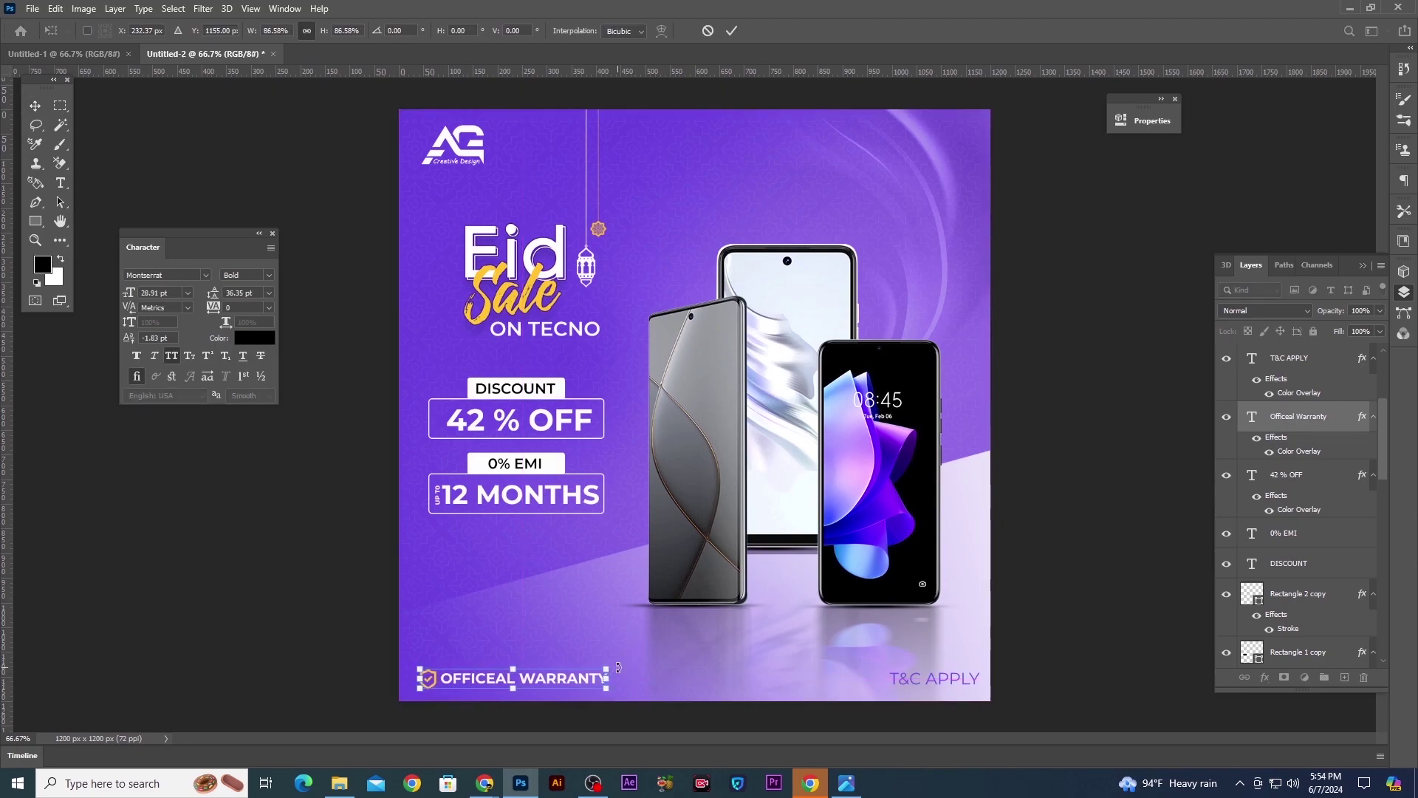
pyautogui.press('Return')
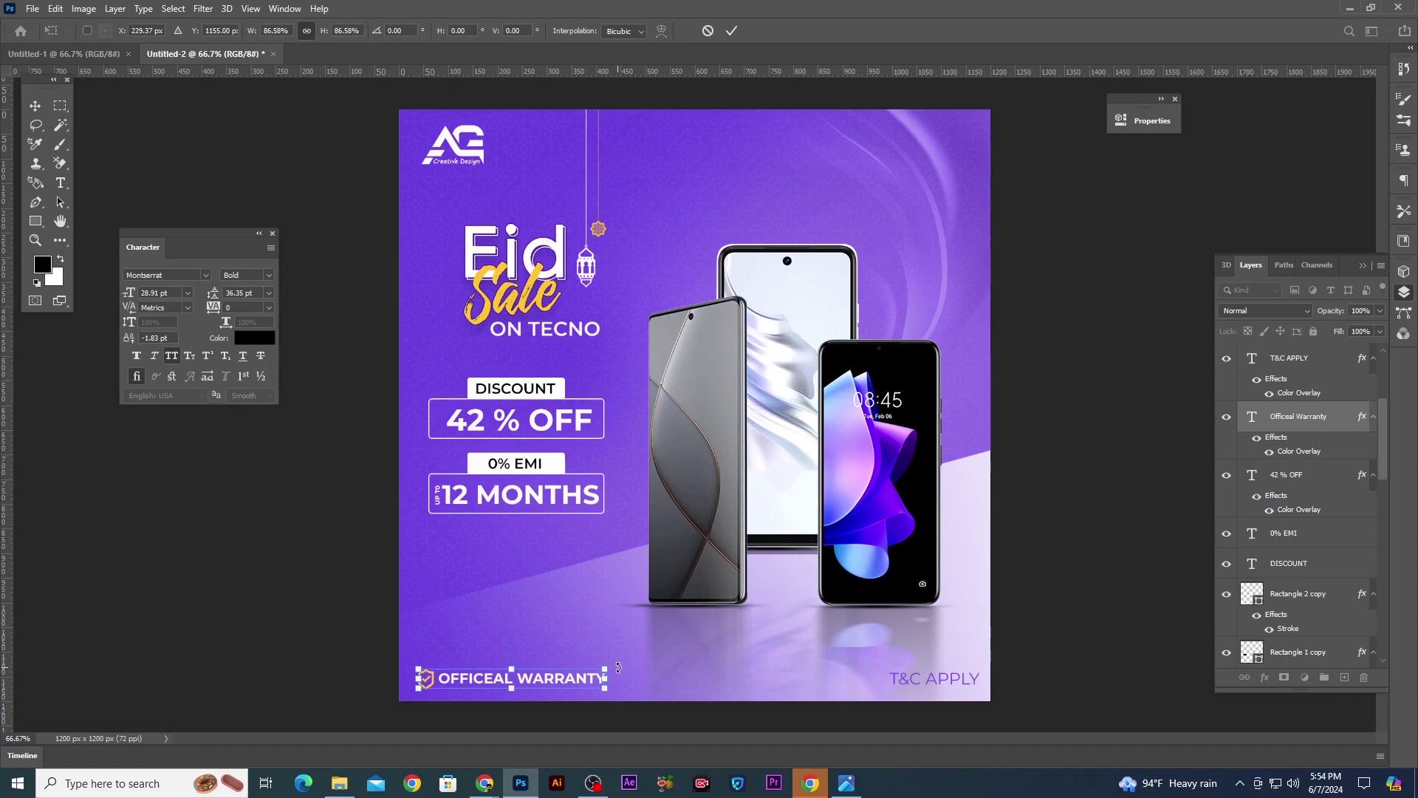
# Change the shield icon's Color Overlay to the white fefefe sampled from the DISCOUNT box
pyautogui.click(426, 680)
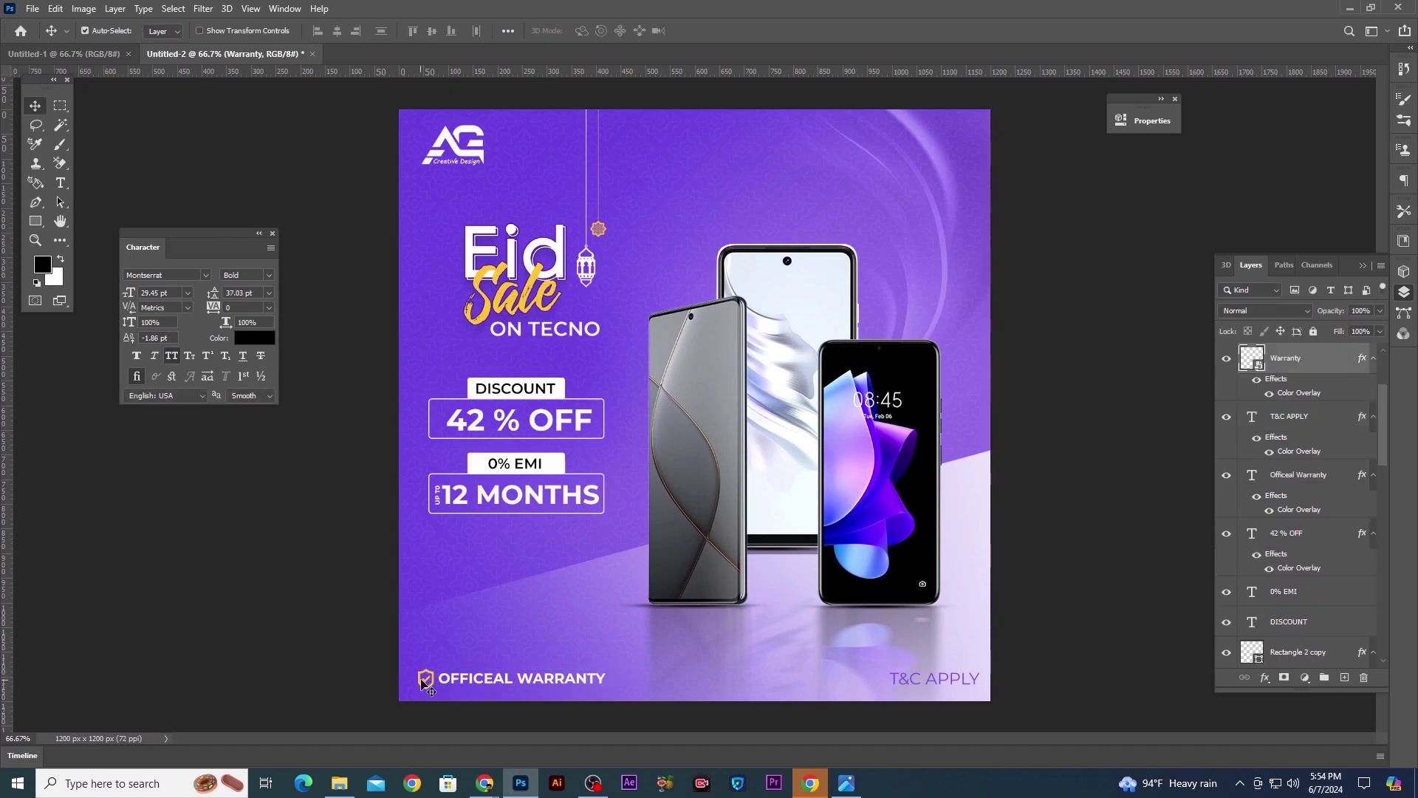
pyautogui.doubleClick(1299, 393)
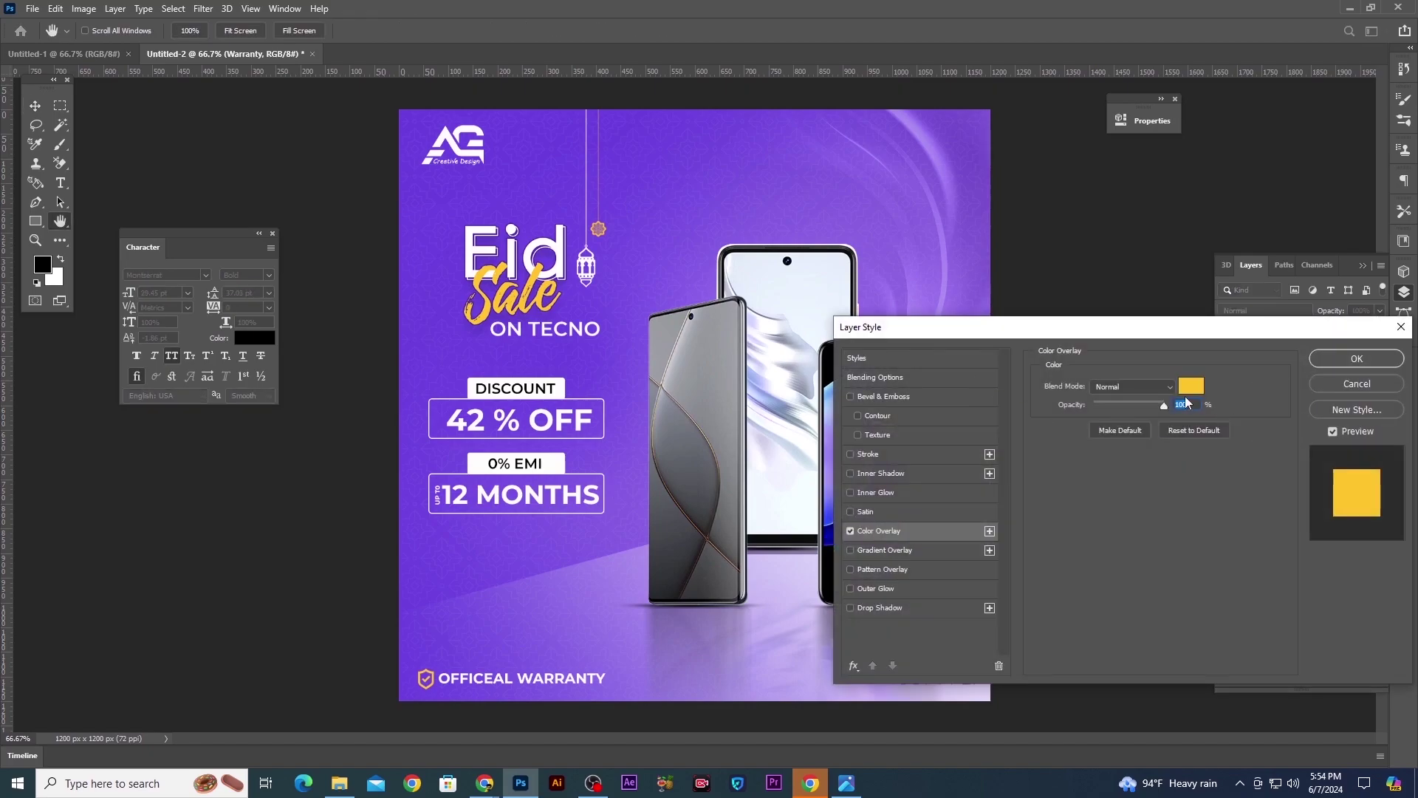
pyautogui.click(1193, 386)
pyautogui.click(563, 384)
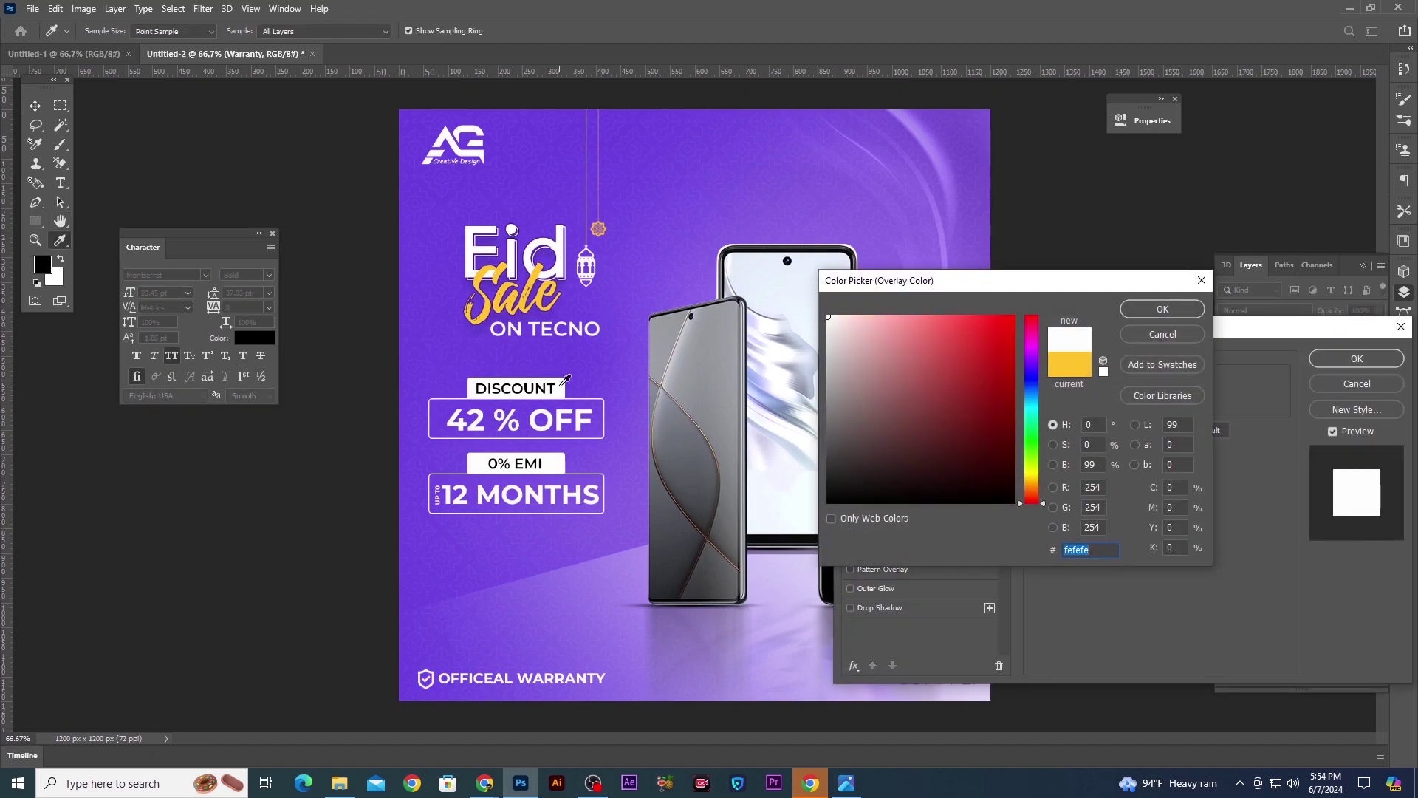
pyautogui.click(1163, 310)
pyautogui.click(1357, 358)
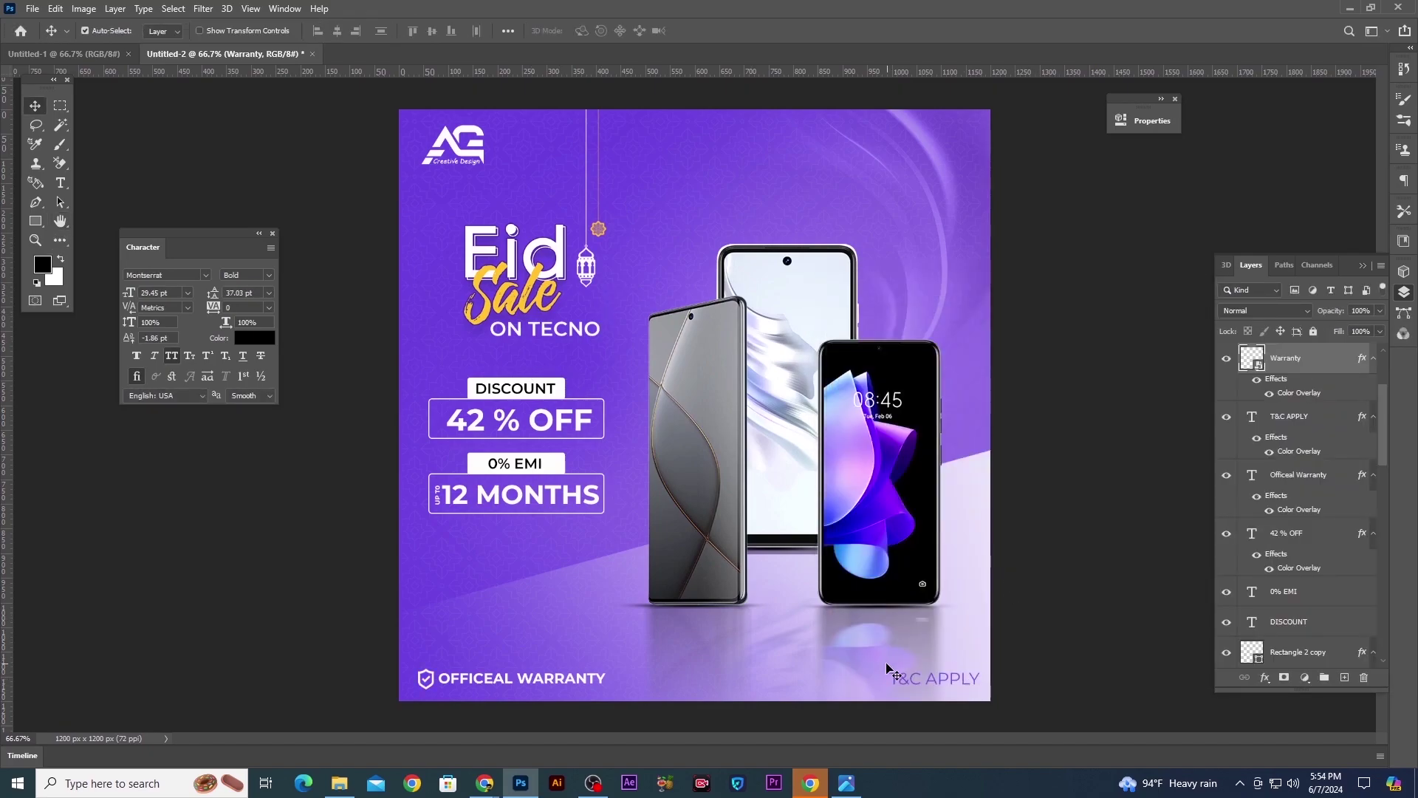
# Lower the opacity of layer 3, the phone reflection, to 28 %
pyautogui.click(863, 674)
pyautogui.click(1378, 311)
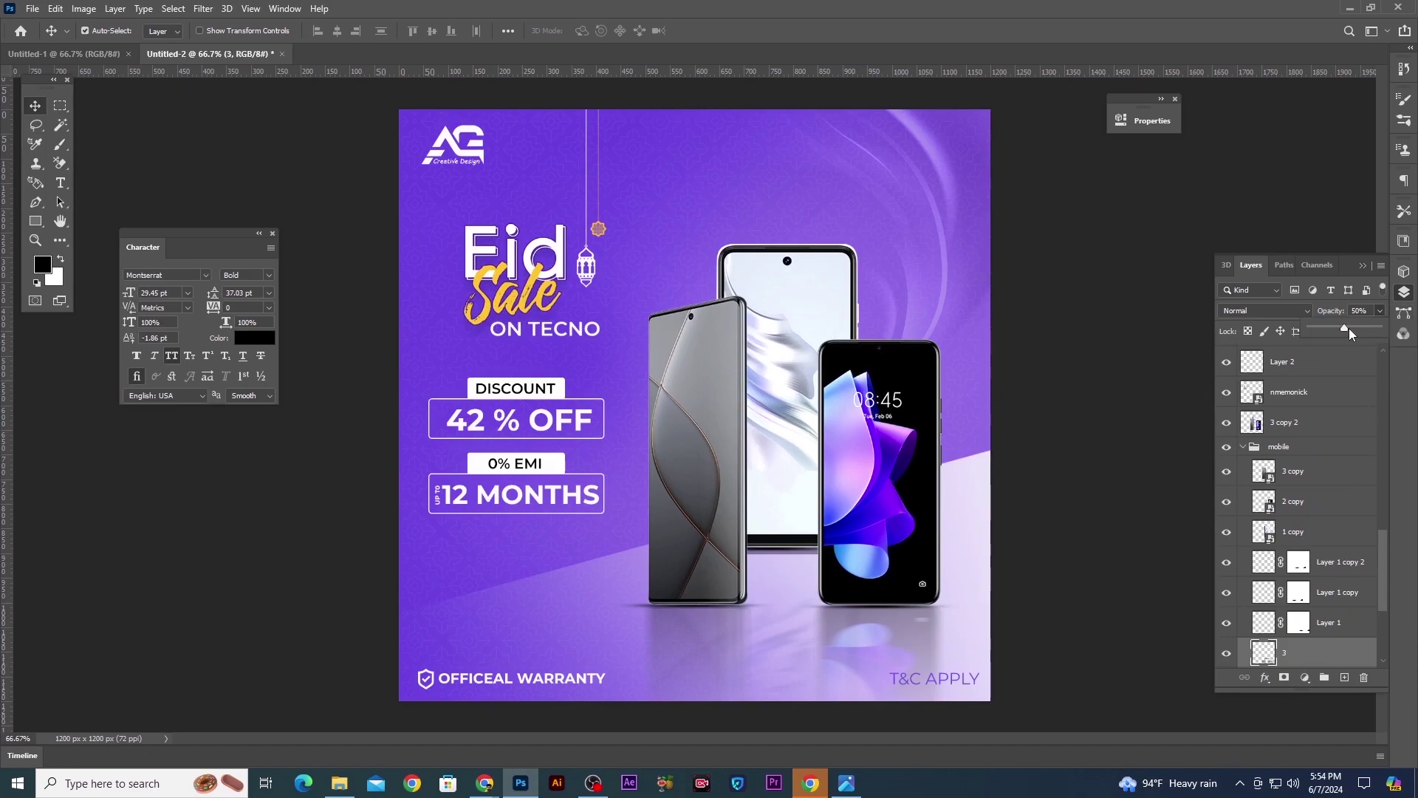
pyautogui.moveTo(1338, 329); pyautogui.dragTo(1330, 330)
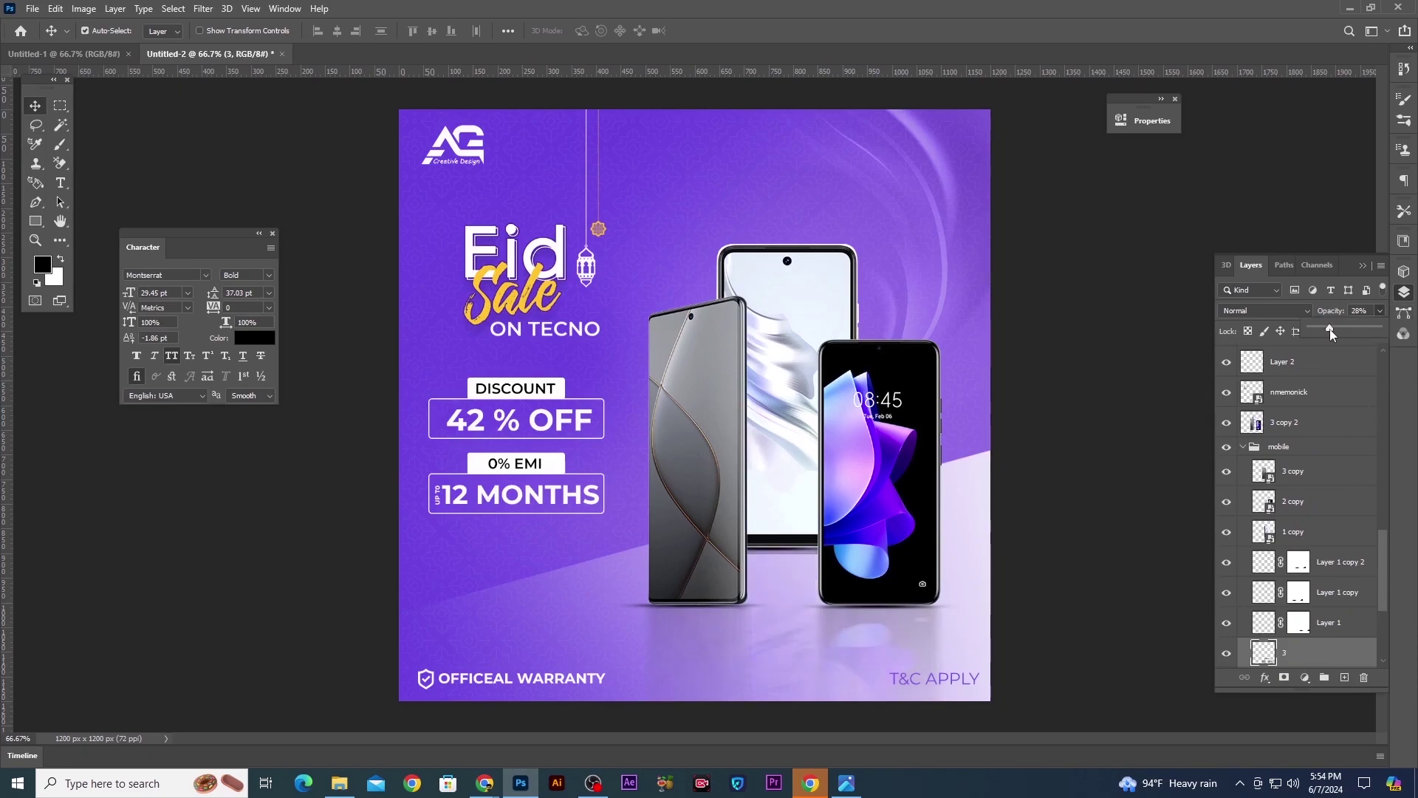
pyautogui.click(1058, 343)
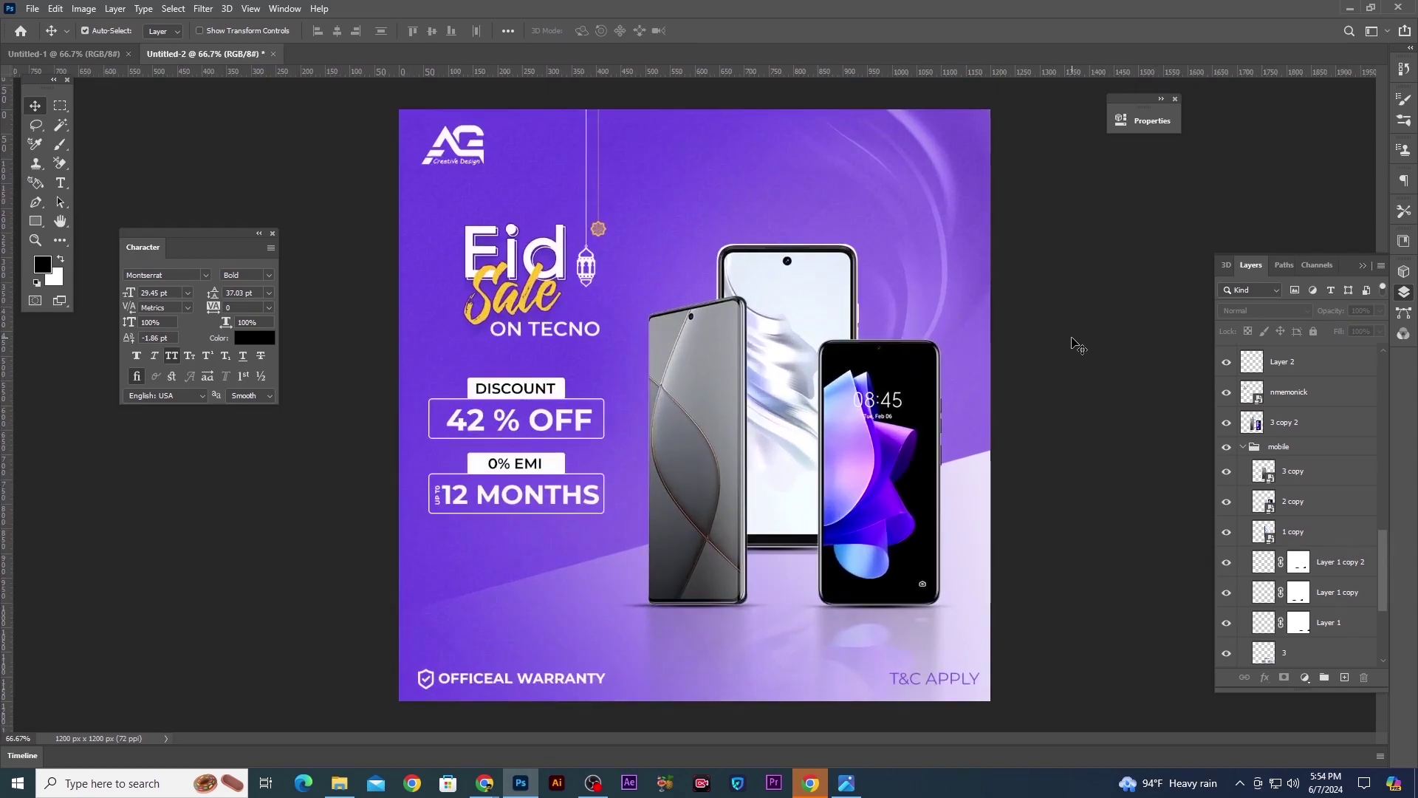
# Place the TECNO logo image from the video 8 folder on the poster and position it in the upper-right corner
pyautogui.click(339, 783)
pyautogui.moveTo(644, 111); pyautogui.dragTo(811, 341)
pyautogui.moveTo(733, 403); pyautogui.dragTo(951, 146)
pyautogui.press('Return')
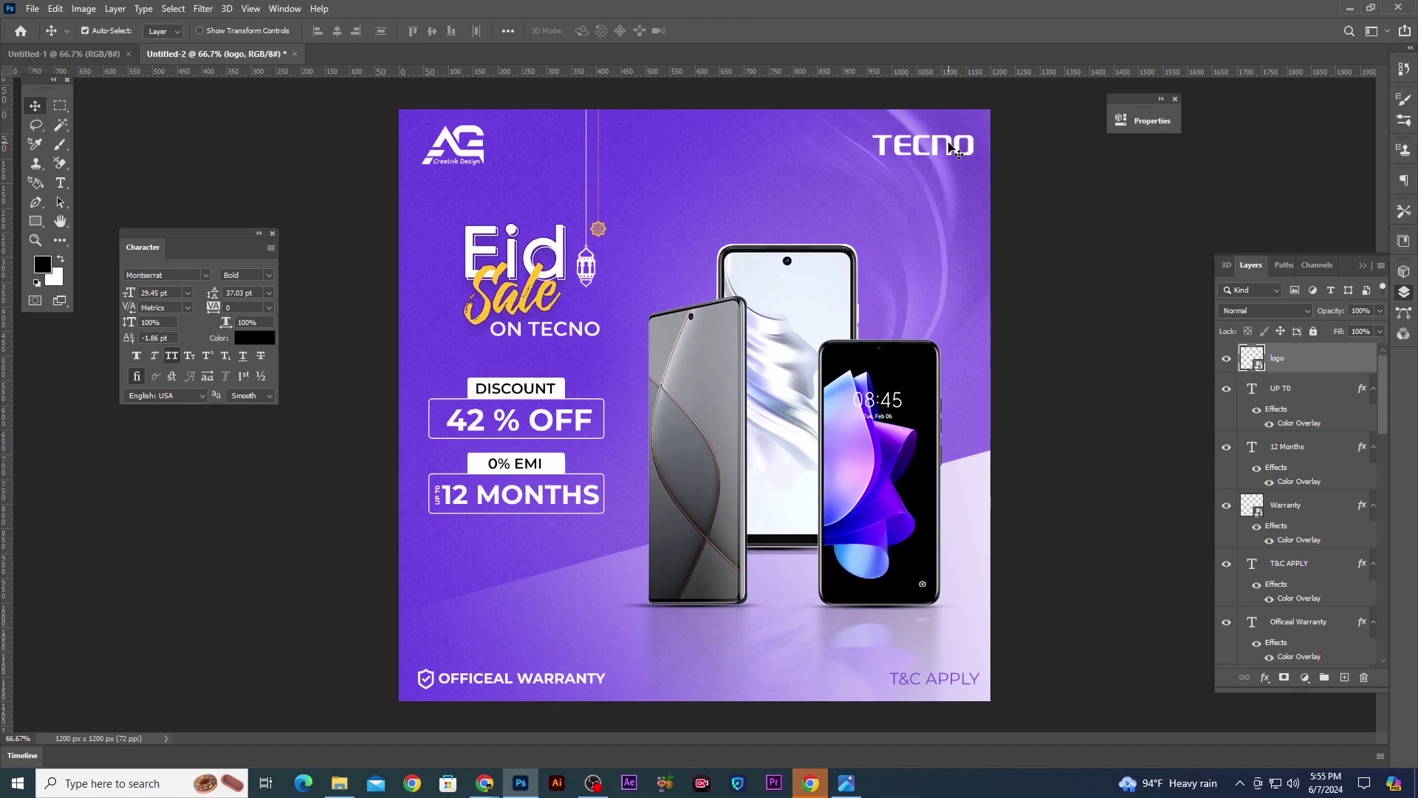
pyautogui.press('Right')
pyautogui.press('Right')
pyautogui.press('Right')
pyautogui.press('Right')
pyautogui.press('Down')
pyautogui.press('Down')
pyautogui.press('Down')
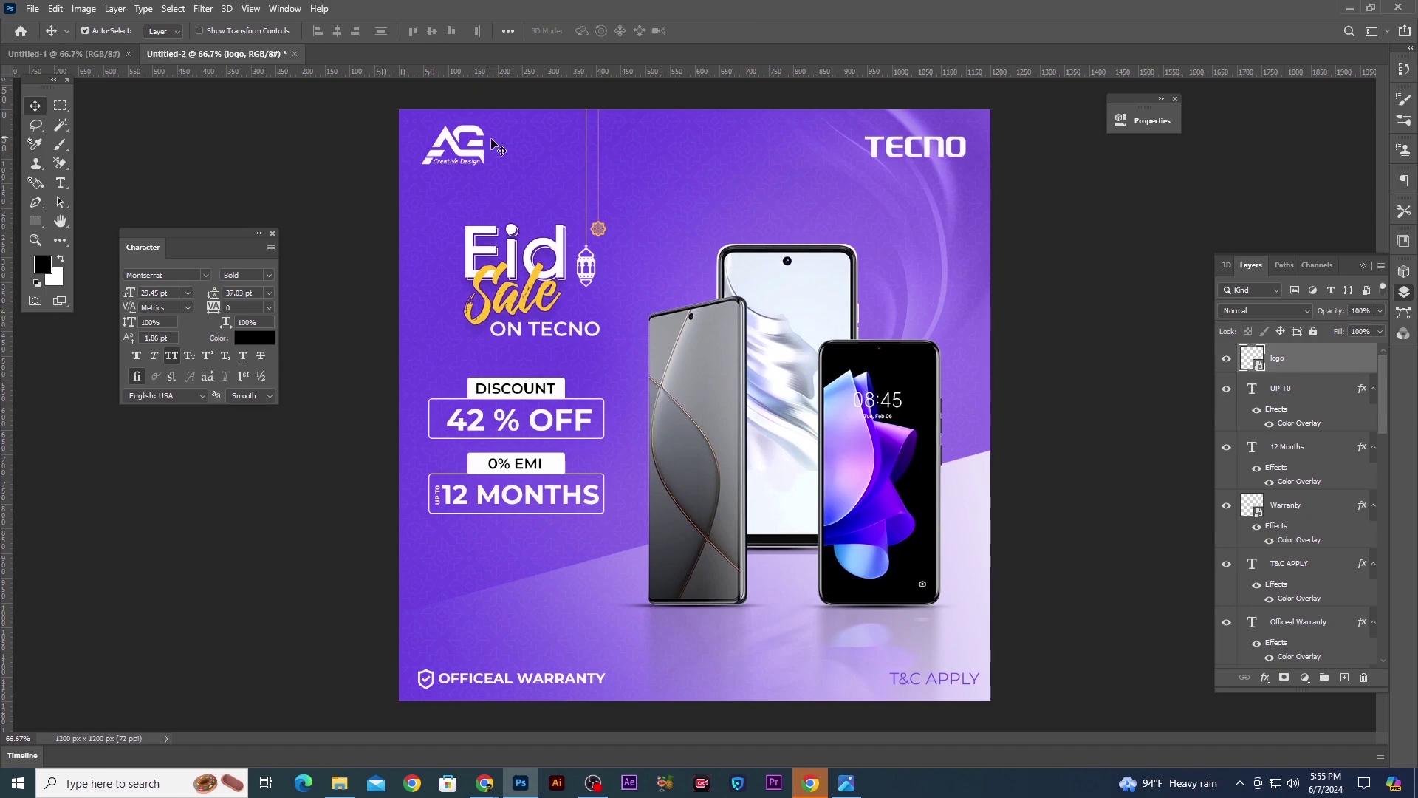
# Enlarge the AG logo in the poster's upper-left corner slightly
pyautogui.click(450, 140)
pyautogui.hotkey('ctrl', 't')
pyautogui.moveTo(485, 124); pyautogui.dragTo(489, 123)
pyautogui.press('Return')
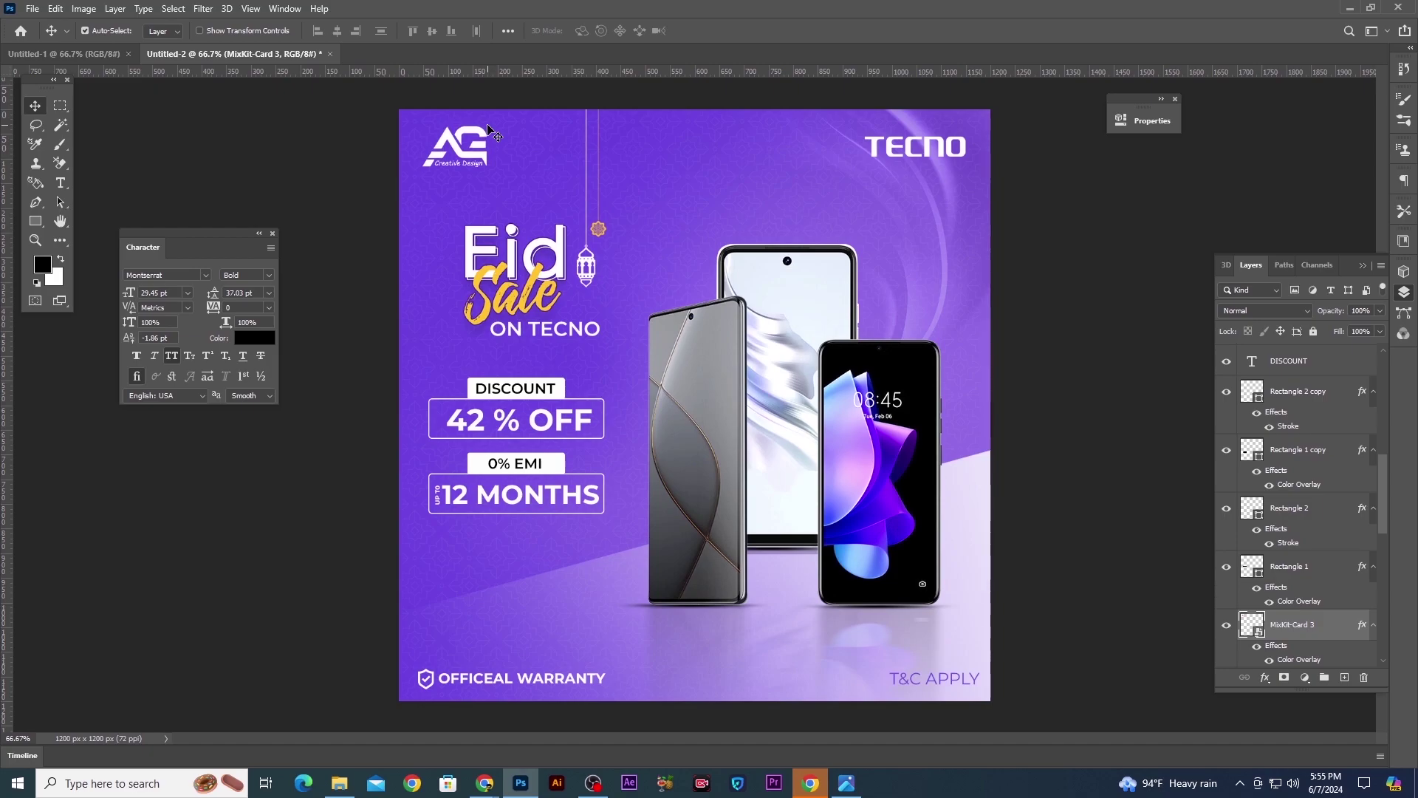
# Add horizontal guides along the AG logo's upper and lower edges, align the TECNO logo vertically between them, and hide the guides
pyautogui.moveTo(618, 74); pyautogui.dragTo(776, 126)
pyautogui.moveTo(777, 72); pyautogui.dragTo(943, 147)
pyautogui.press('Up')
pyautogui.press('Up')
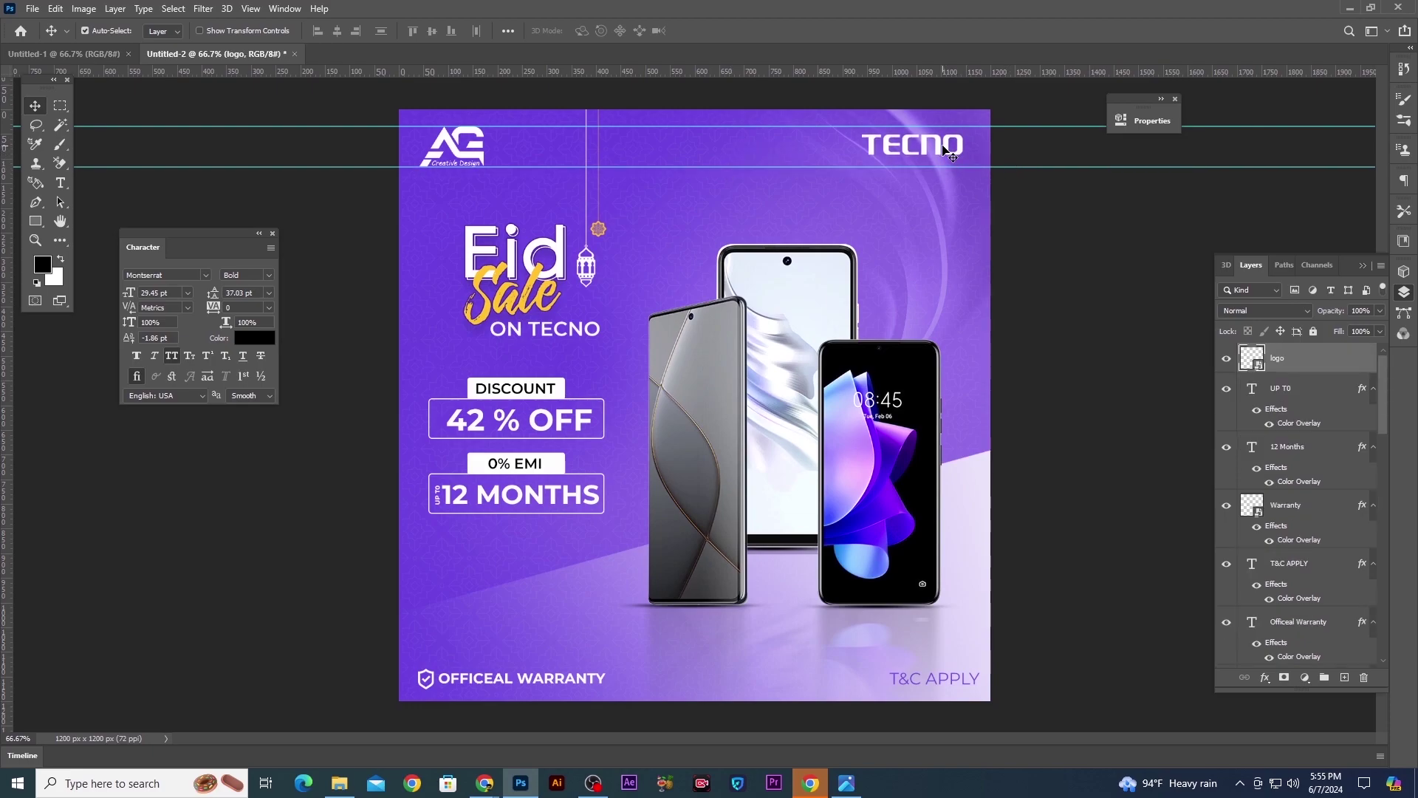
pyautogui.click(1038, 288)
pyautogui.hotkey('ctrl', ';')
pyautogui.hotkey('ctrl', '-')
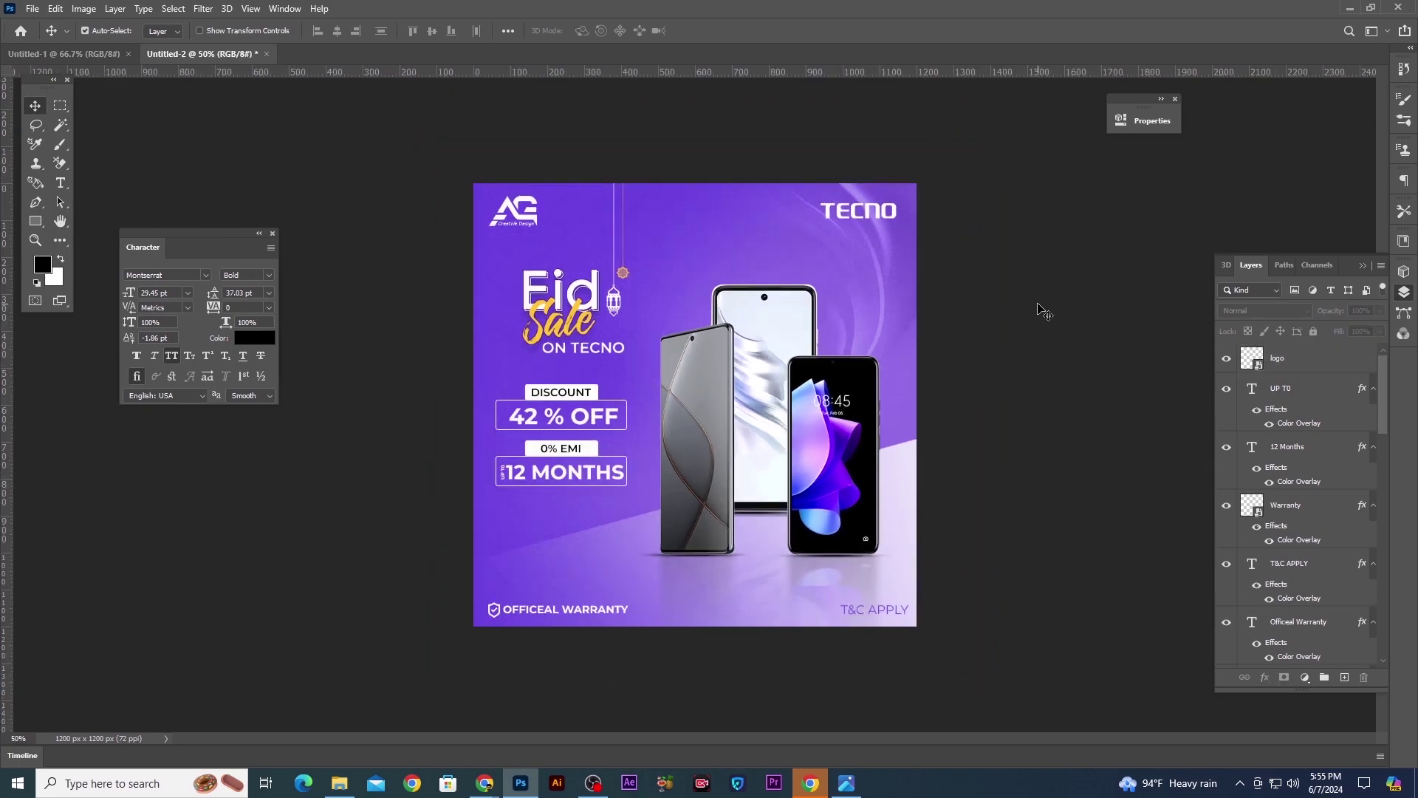
pyautogui.hotkey('ctrl', 's')
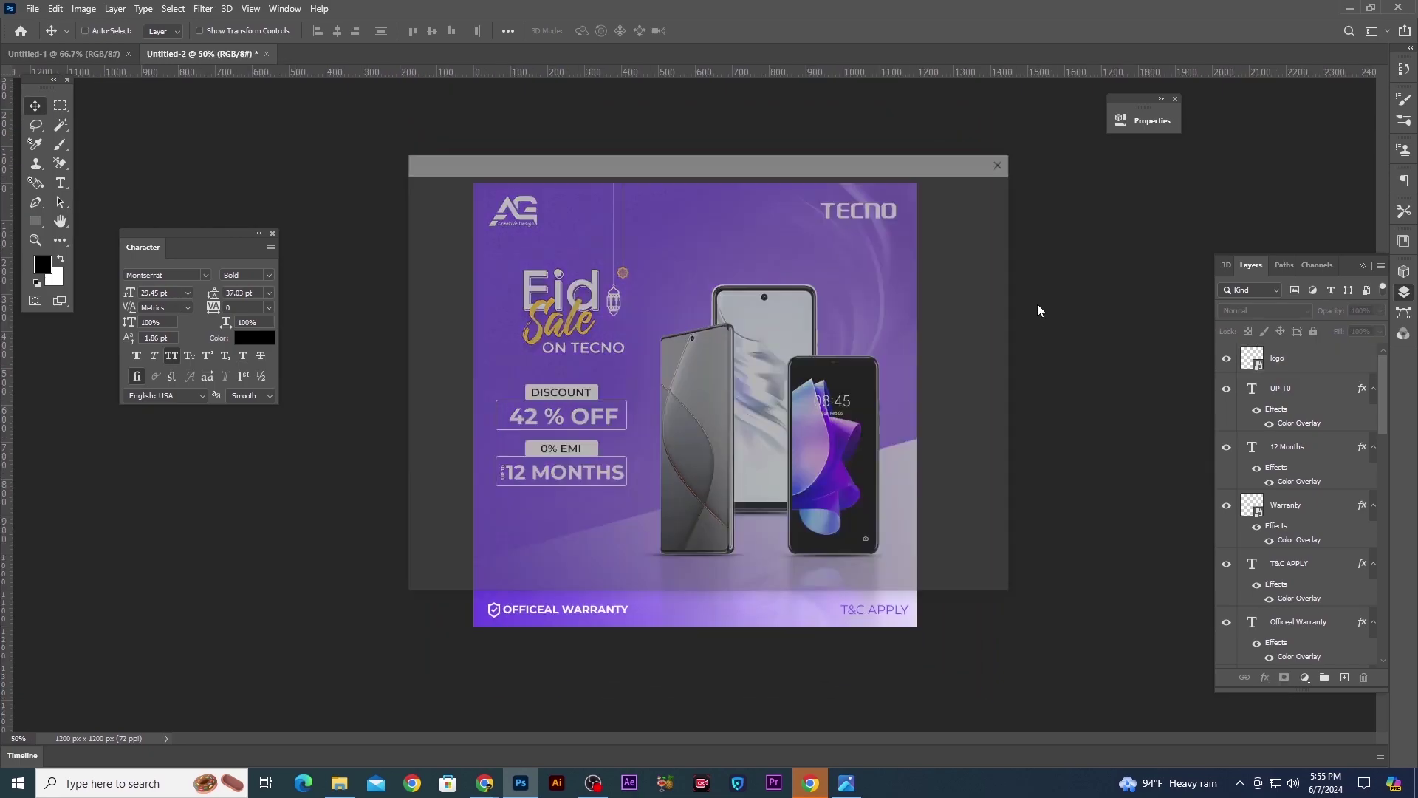
pyautogui.click(808, 522)
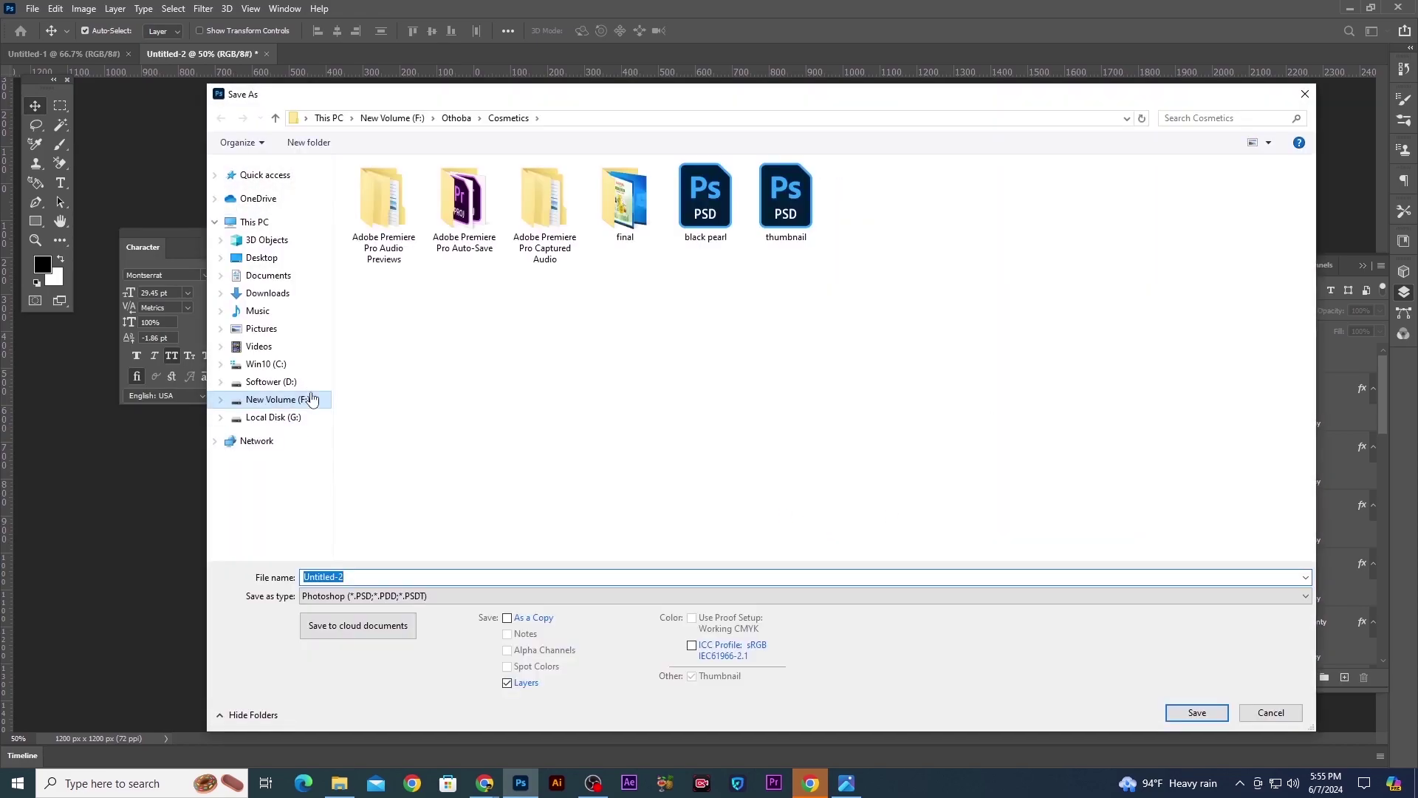
pyautogui.click(267, 406)
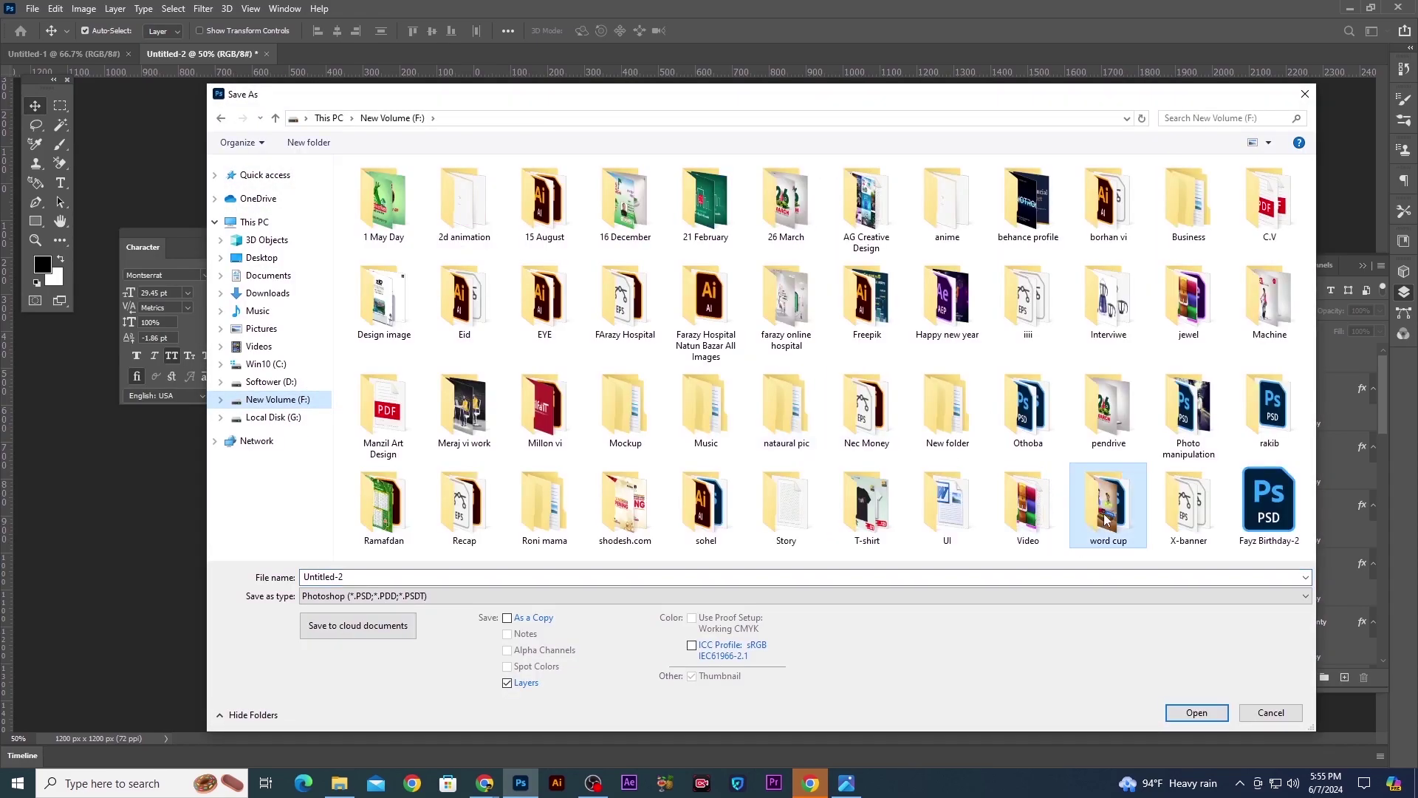
pyautogui.doubleClick(1109, 502)
pyautogui.click(414, 120)
pyautogui.click(1023, 516)
pyautogui.click(1284, 712)
# Start saving the poster document on the computer instead of to cloud documents
pyautogui.hotkey('ctrl', 's')
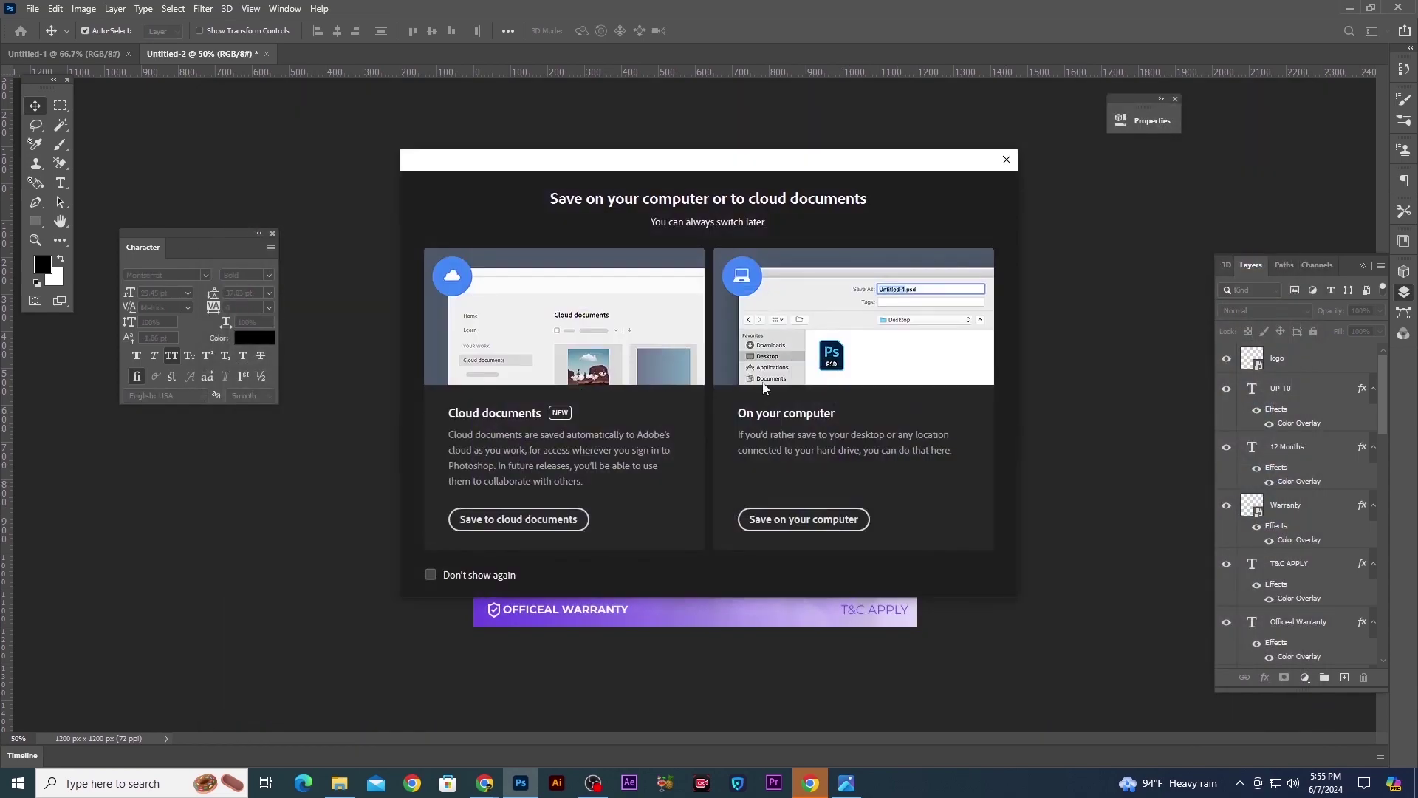
pyautogui.click(801, 516)
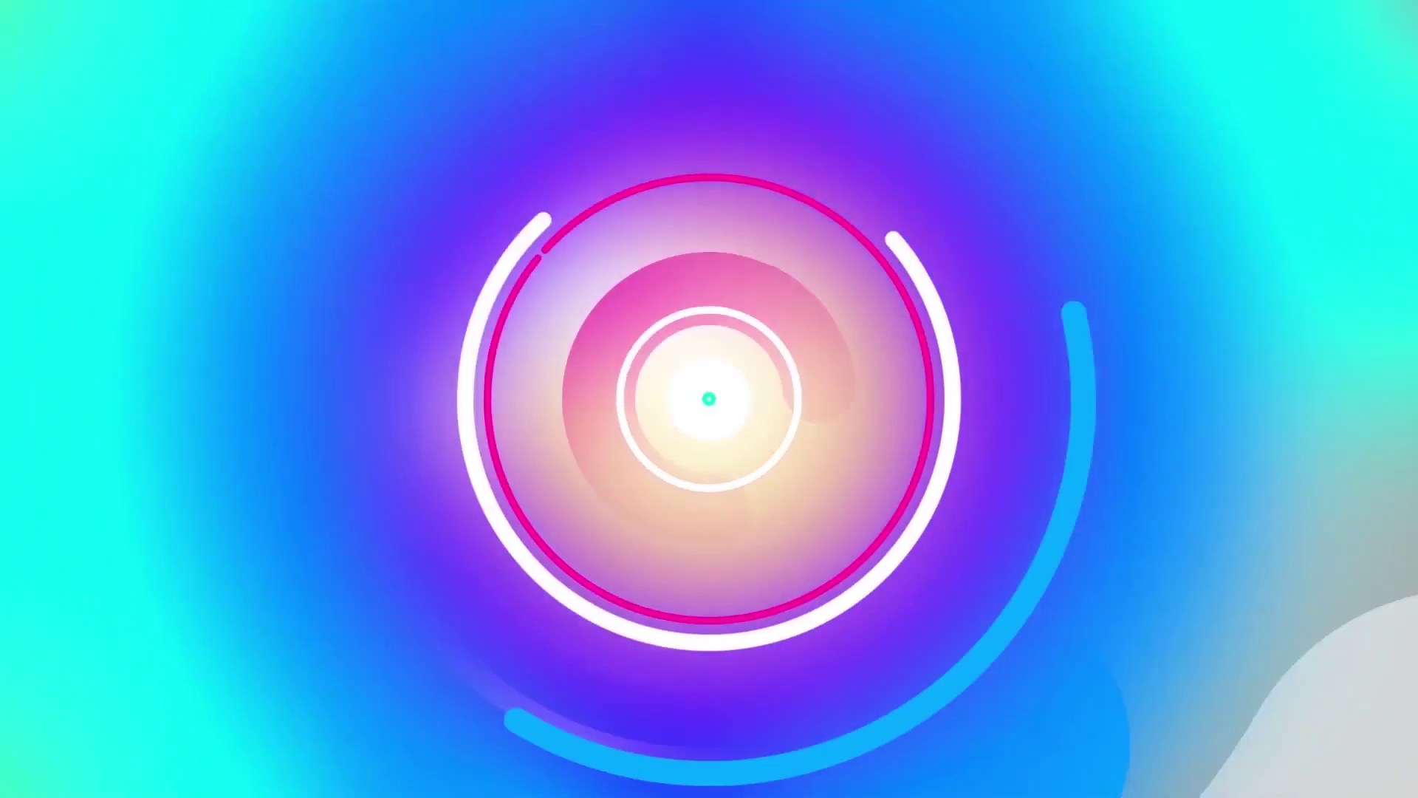